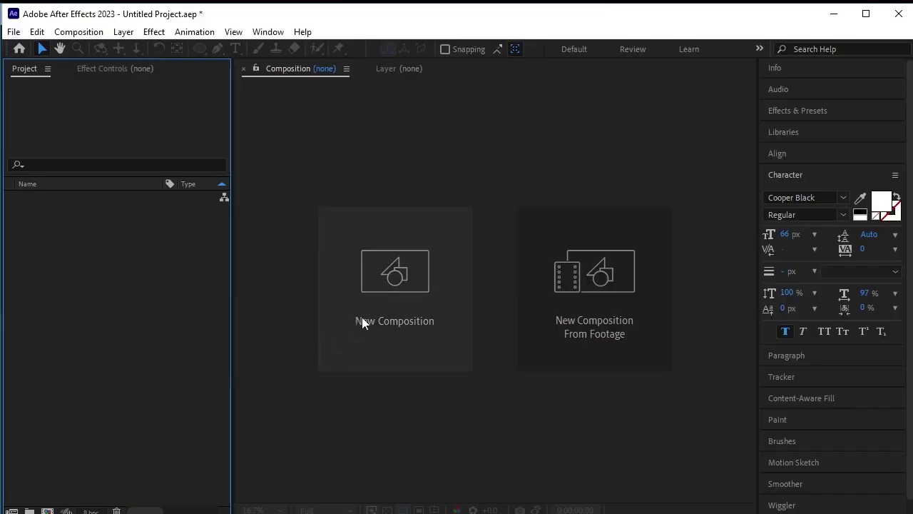
Create a new 1080 x 1080 px composition lasting 10 seconds at 29.97 fps.
click(362, 317)
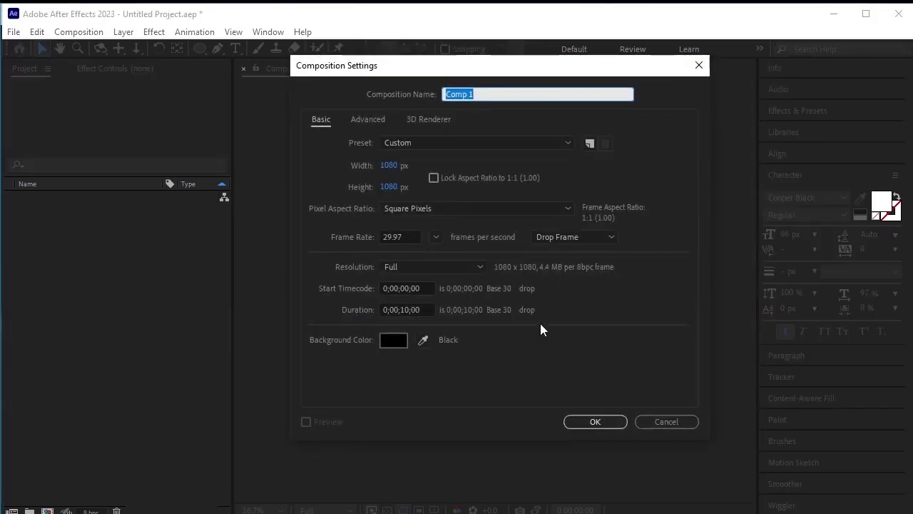
click(603, 426)
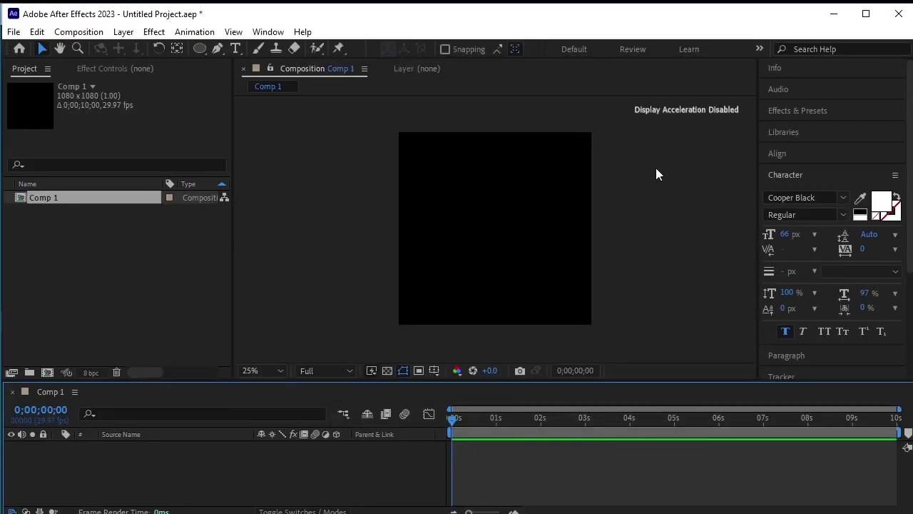
Draw an unfilled circle with an 86 px white stroke, about two-thirds of the composition's width, and move it into the lower-left corner.
click(203, 52)
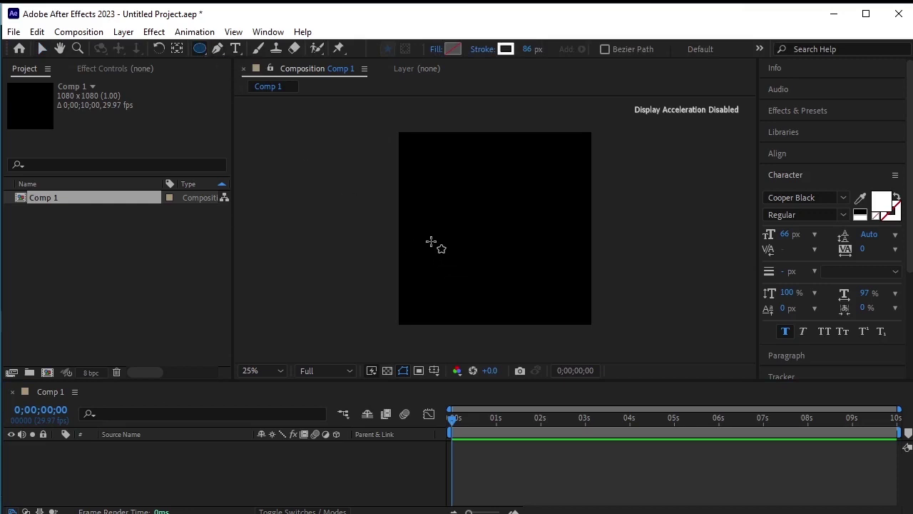
mouse_move(418, 231)
mouse_down()
mouse_move(501, 341)
mouse_move(492, 365)
mouse_move(501, 358)
mouse_up()
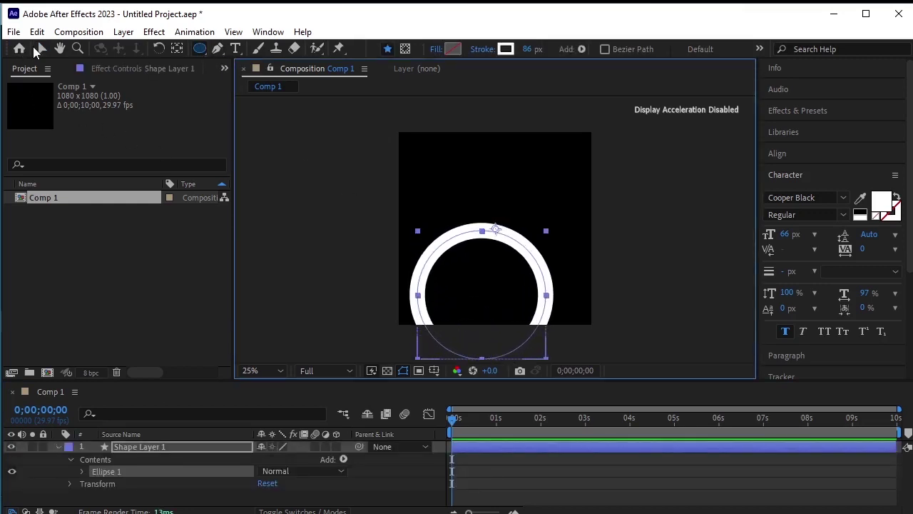
click(42, 48)
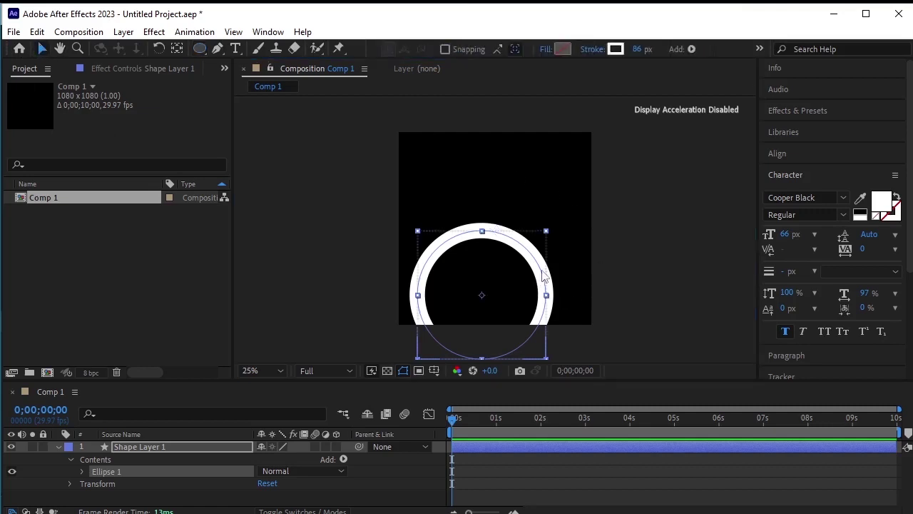
drag(543, 275, 490, 283)
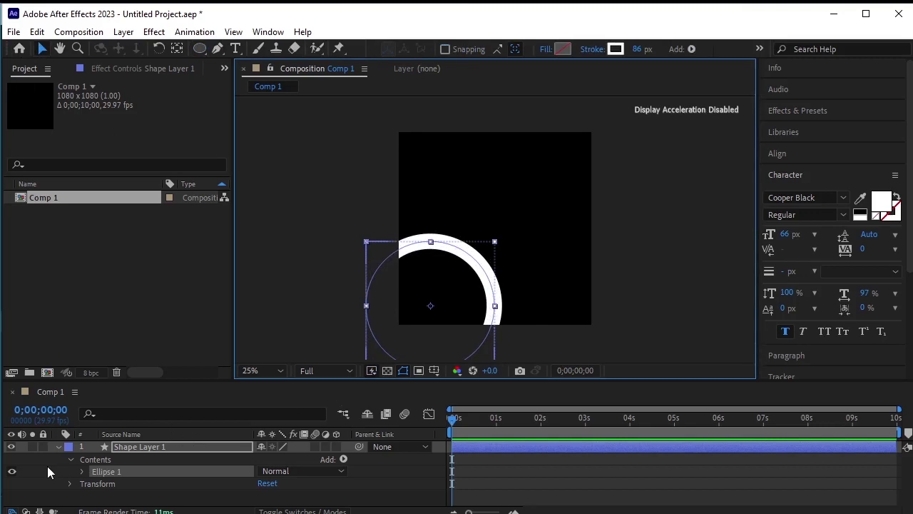
Import the image f---chhesy.png into the project as footage.
click(114, 248)
right_click(111, 229)
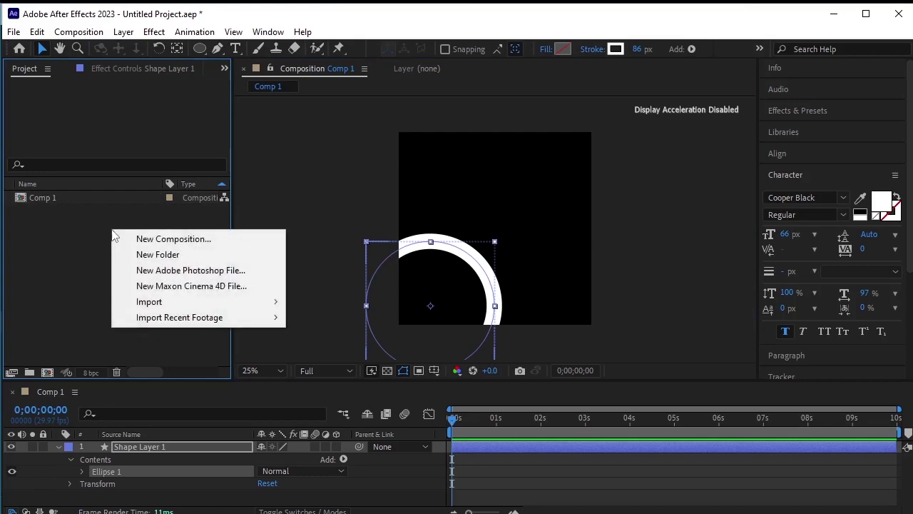
mouse_move(193, 306)
click(329, 303)
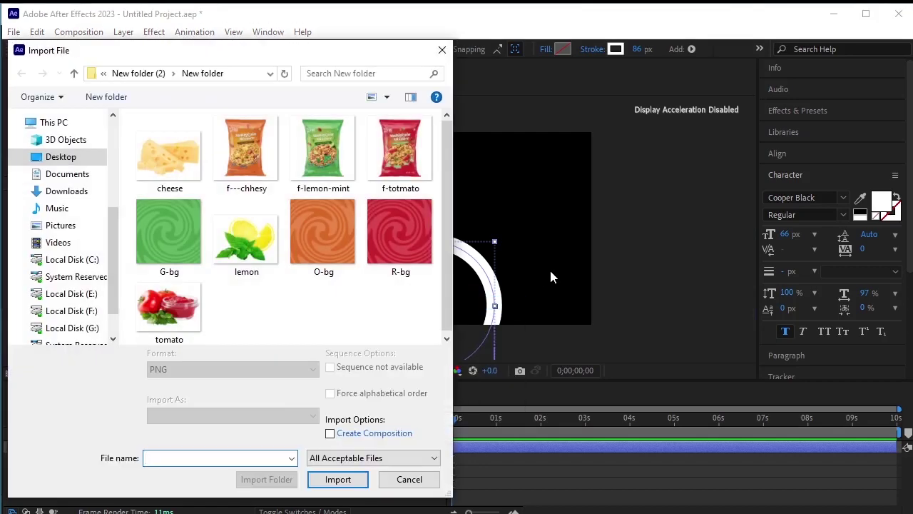
click(265, 184)
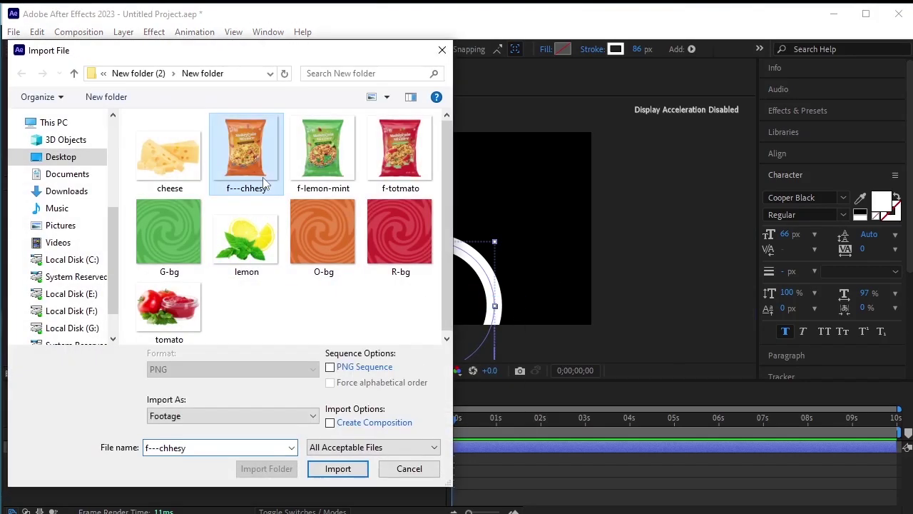
click(340, 468)
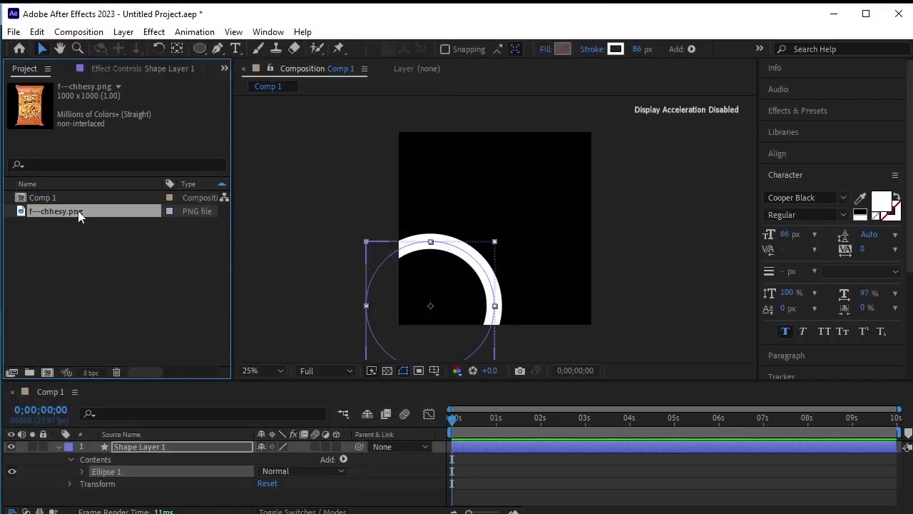
Add f---chhesy.png to the composition above the shape layer and scale it to 65%.
drag(81, 214, 151, 449)
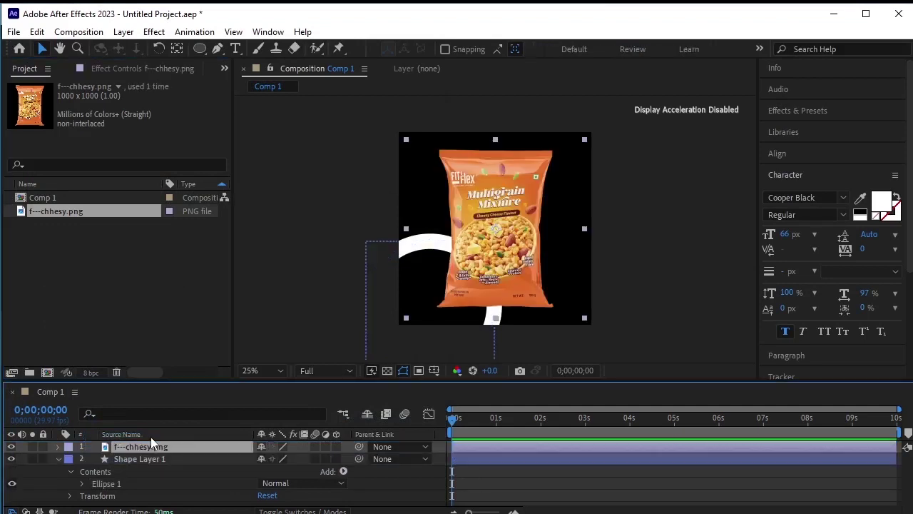
key(s)
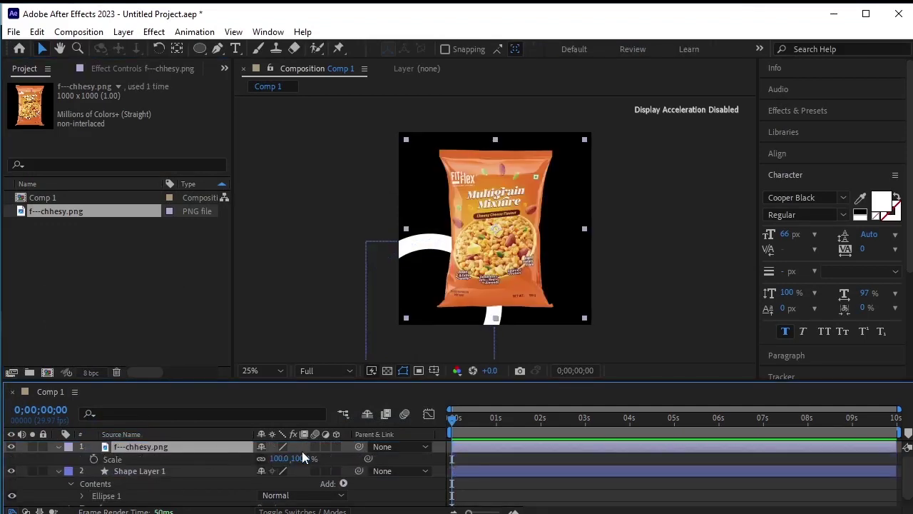
drag(303, 457, 278, 464)
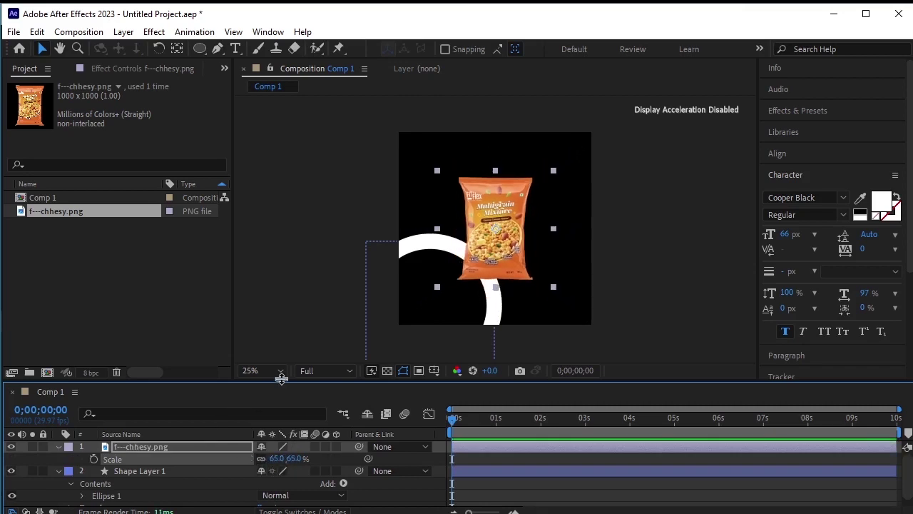
click(58, 447)
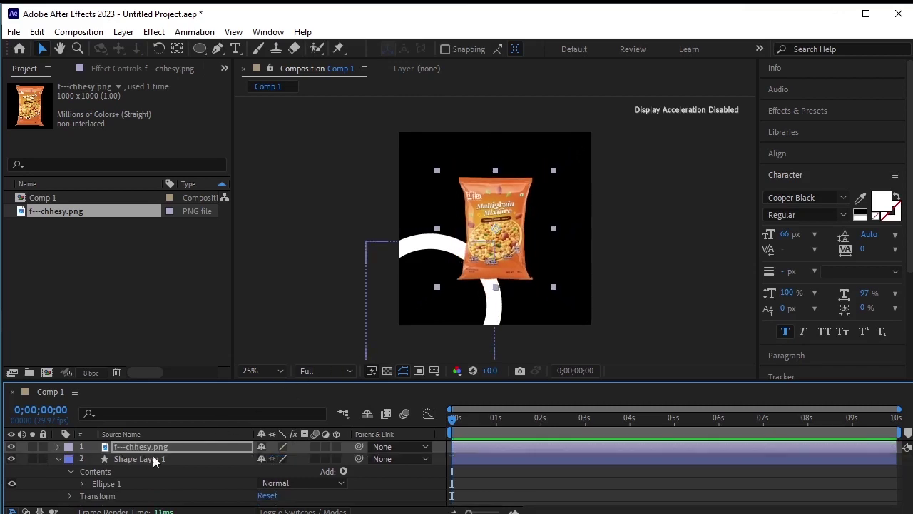
Convert the Ellipse Path 1 of Shape Layer 1 to a Bezier path.
click(156, 458)
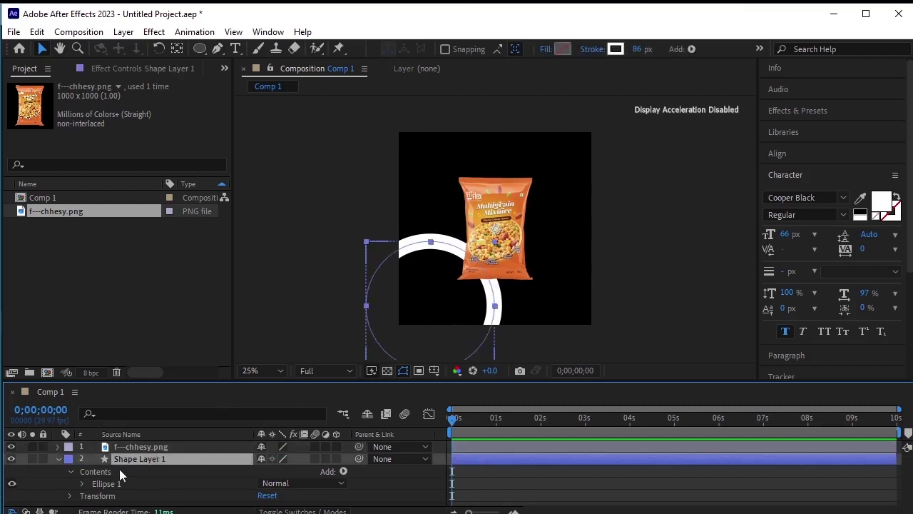
click(82, 485)
scroll(82, 485, down, 1)
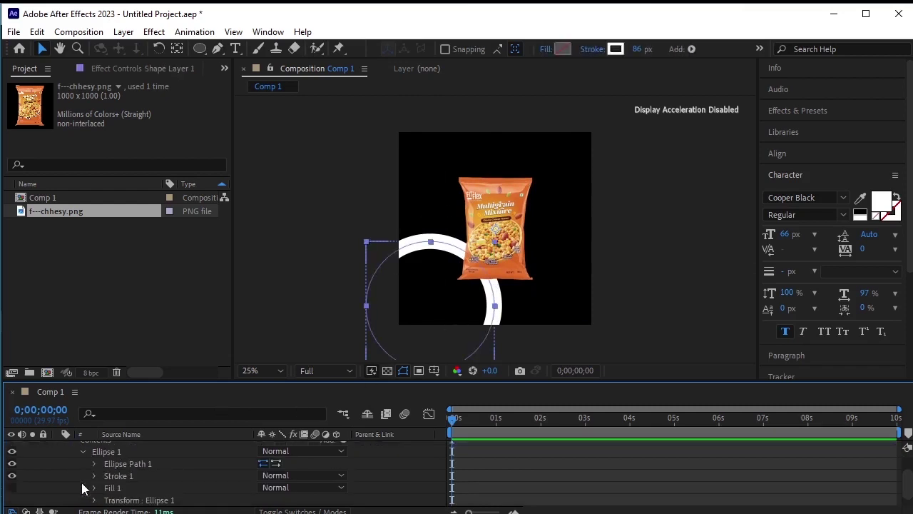
click(134, 465)
right_click(143, 465)
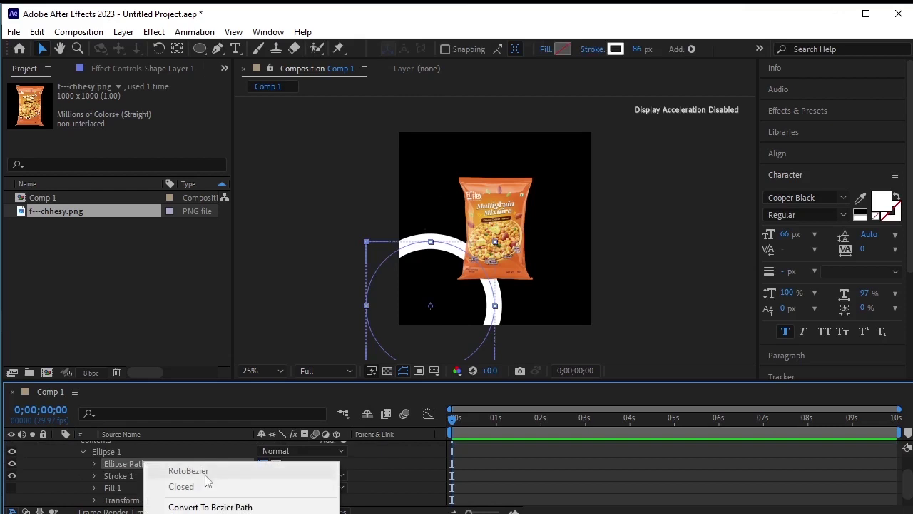
click(278, 508)
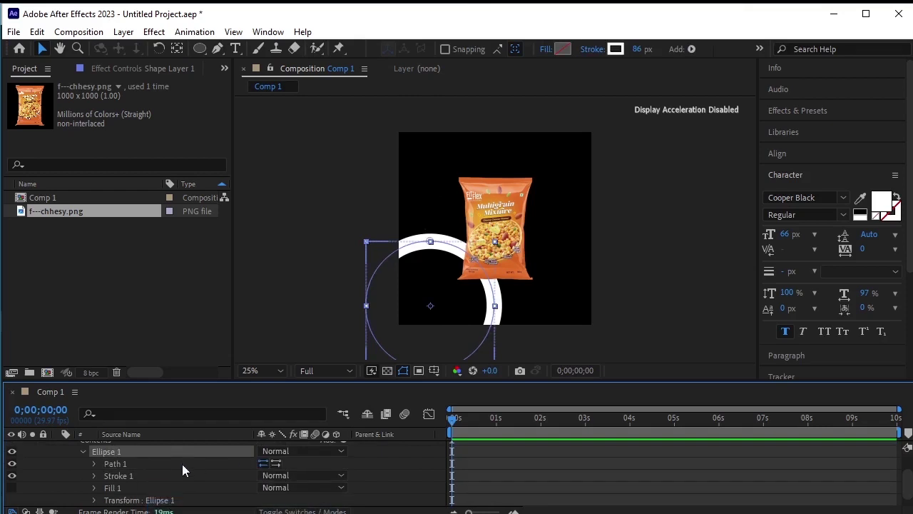
Copy the circle's path and paste it as keyframes into the Position property of the f---chhesy.png layer.
click(95, 464)
click(133, 476)
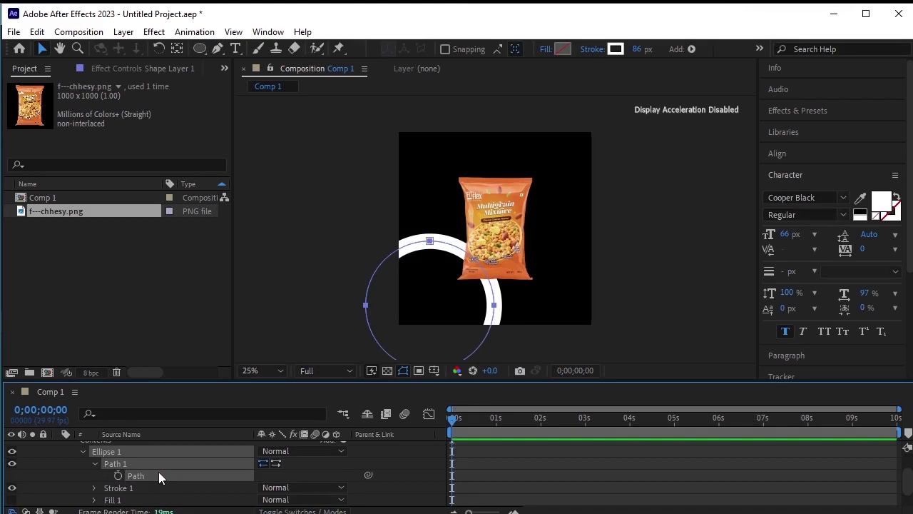
scroll(159, 471, up, 2)
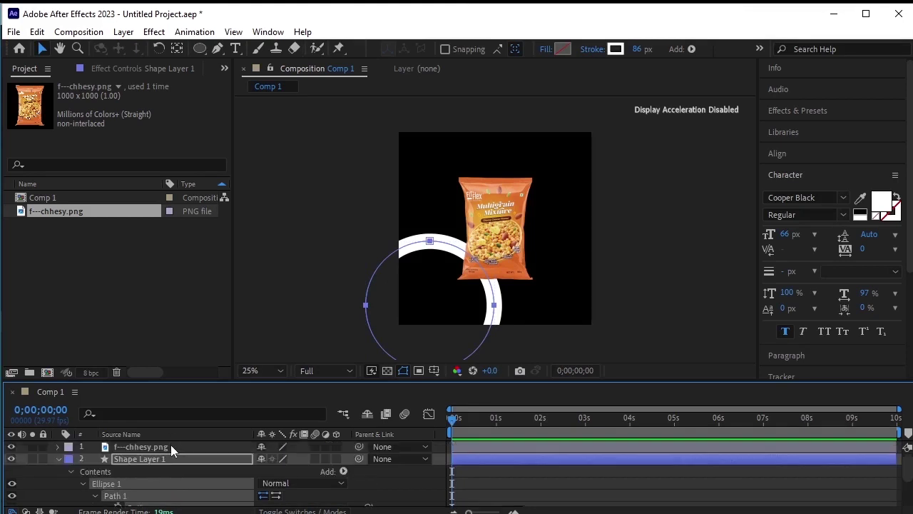
click(171, 445)
key(p)
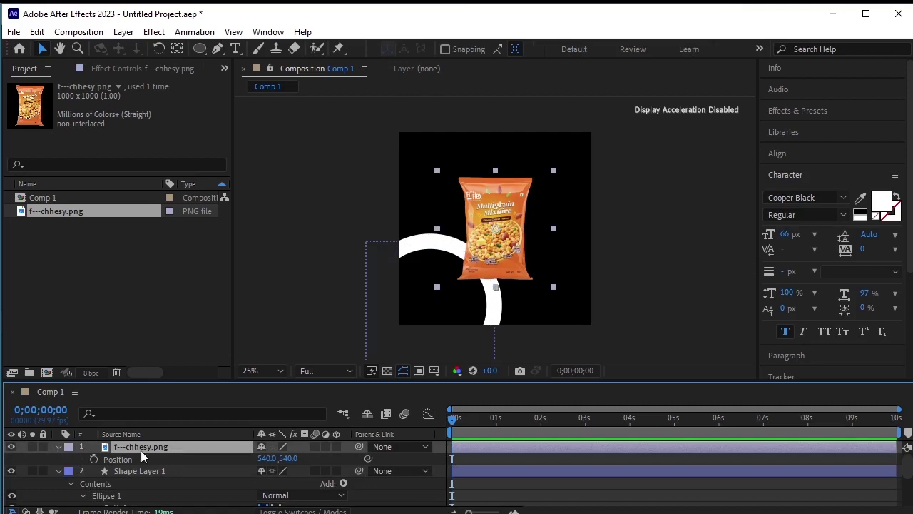
click(91, 456)
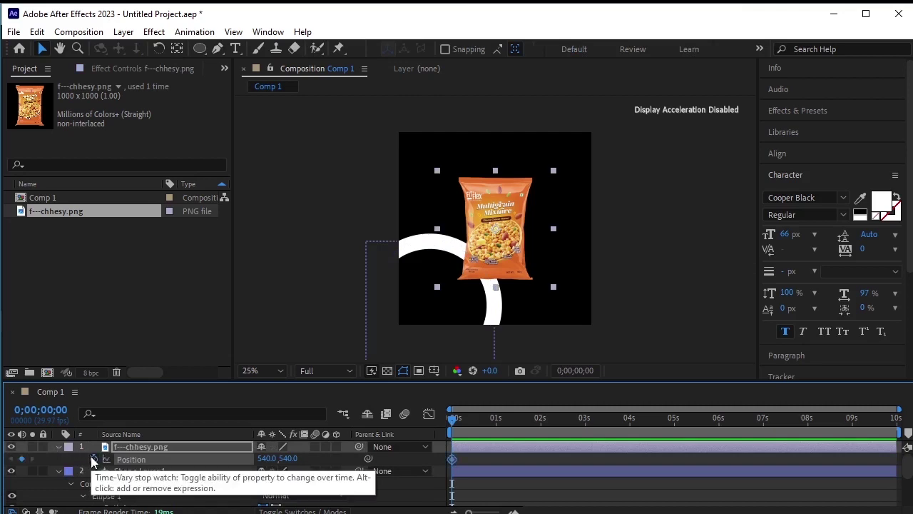
key(ctrl+v)
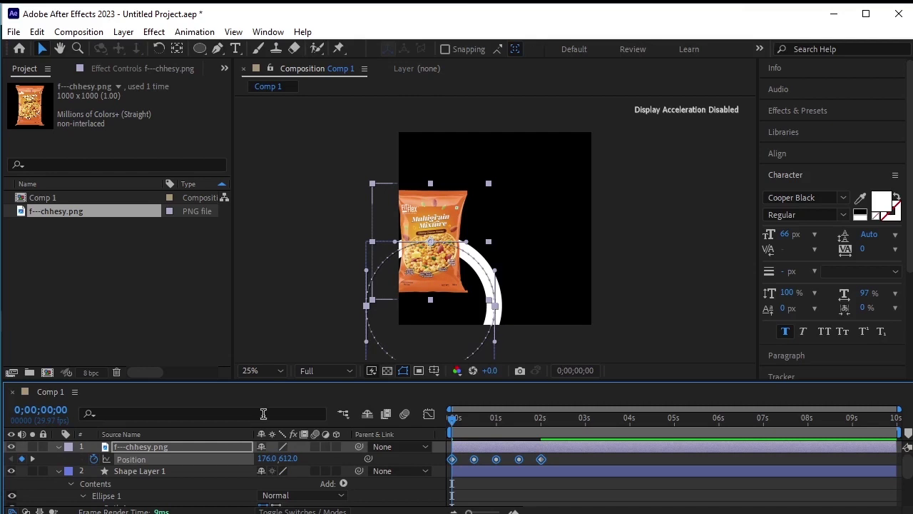
Nudge the packet image together with its circular motion path right to position 240, 612.
key(Right)
key(Right)
key(Right)
key(Right)
key(Right)
key(Right)
key(Right)
key(Right)
key(Right)
key(Right)
key(Right)
key(Right)
key(Right)
key(Right)
key(Right)
key(Right)
key(Right)
key(Right)
key(Right)
key(Right)
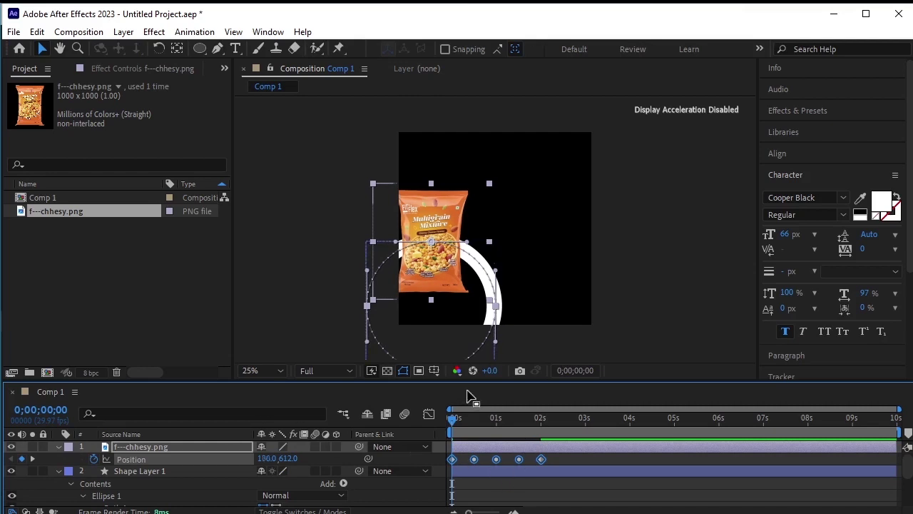
key(Right)
key(Right)
key(Right)
key(Right)
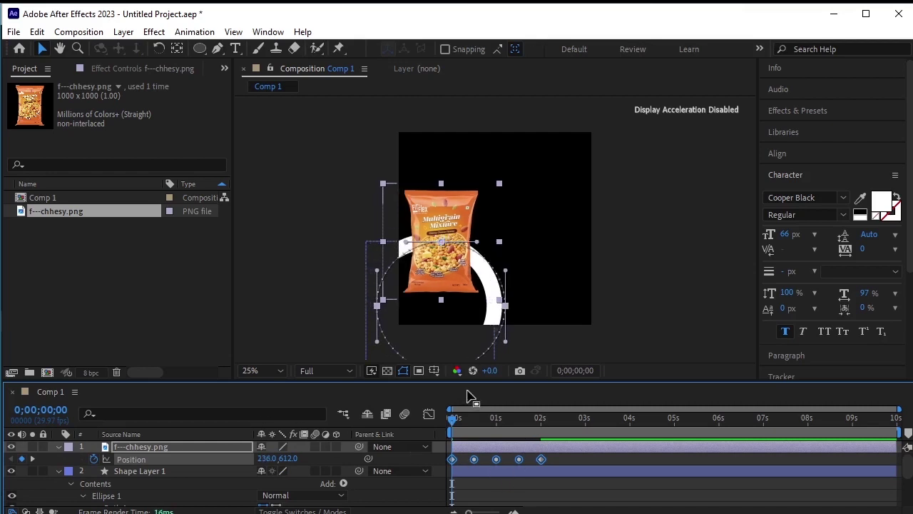
key(Right)
key(Right)
key(Right)
key(Right)
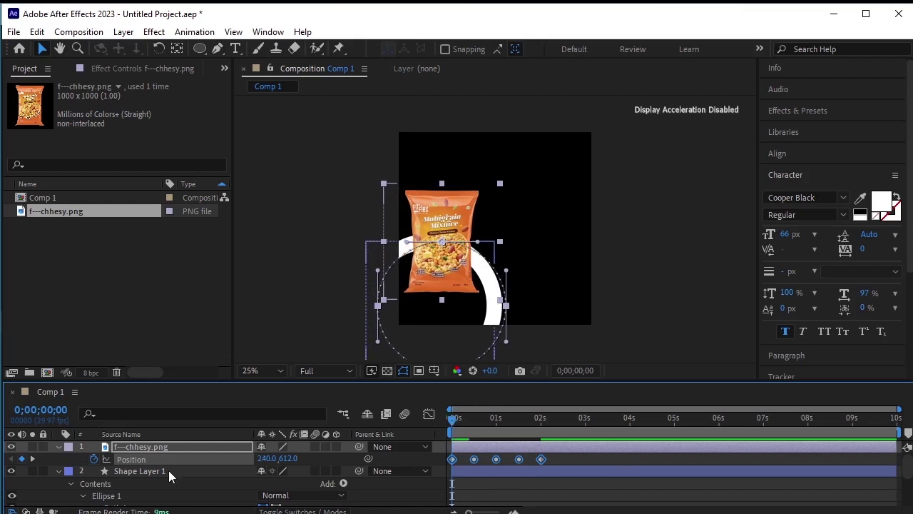
Set the packet layer's scale to 57%.
key(s)
click(277, 458)
text(57)
key(Return)
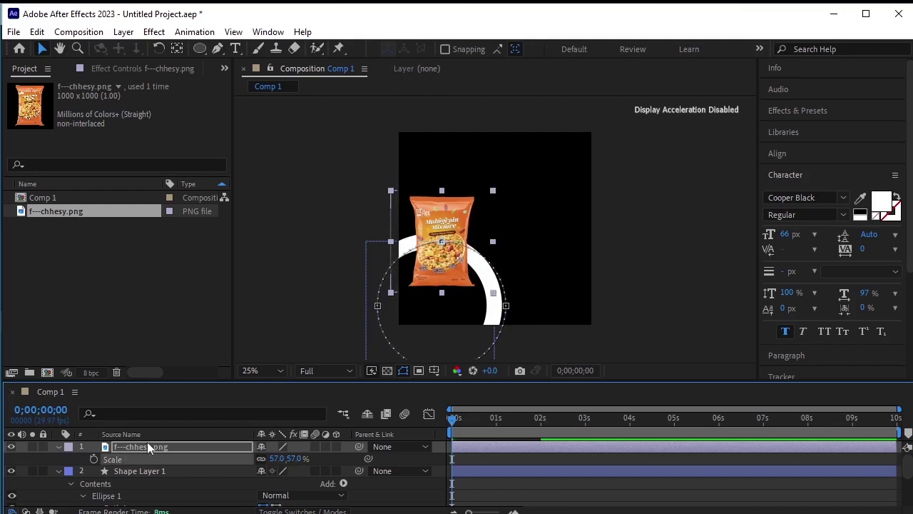
Compress the packet's last four Position keyframes to run from 0;00;01;12 to 2 seconds, and preview the motion from the start.
key(p)
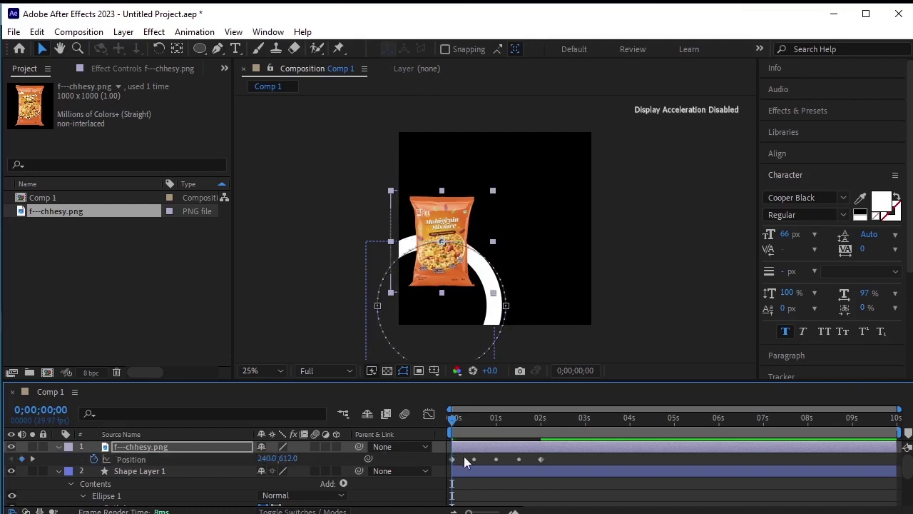
drag(464, 456, 554, 464)
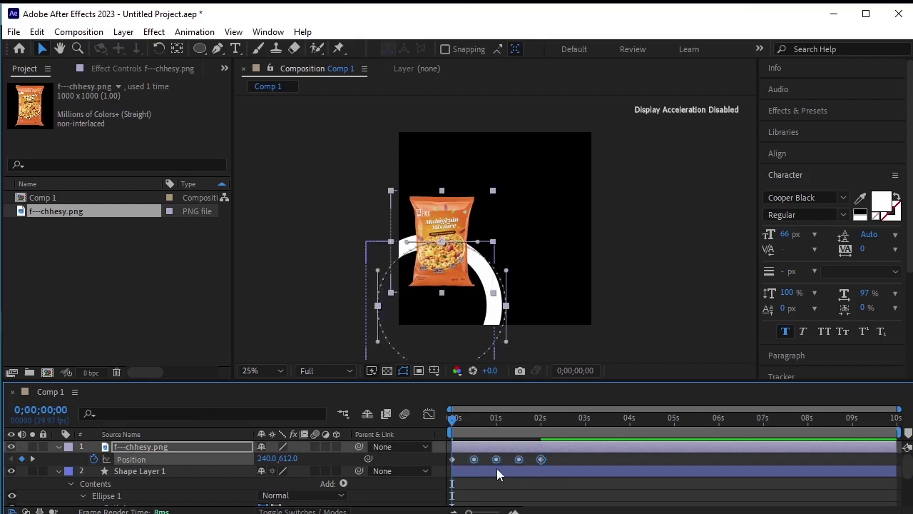
drag(476, 461, 516, 461)
click(464, 419)
drag(465, 421, 421, 434)
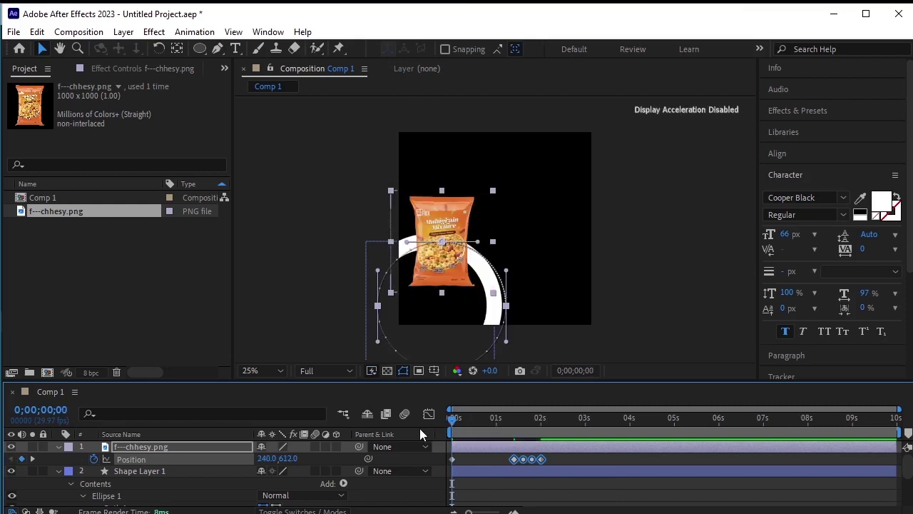
key(space)
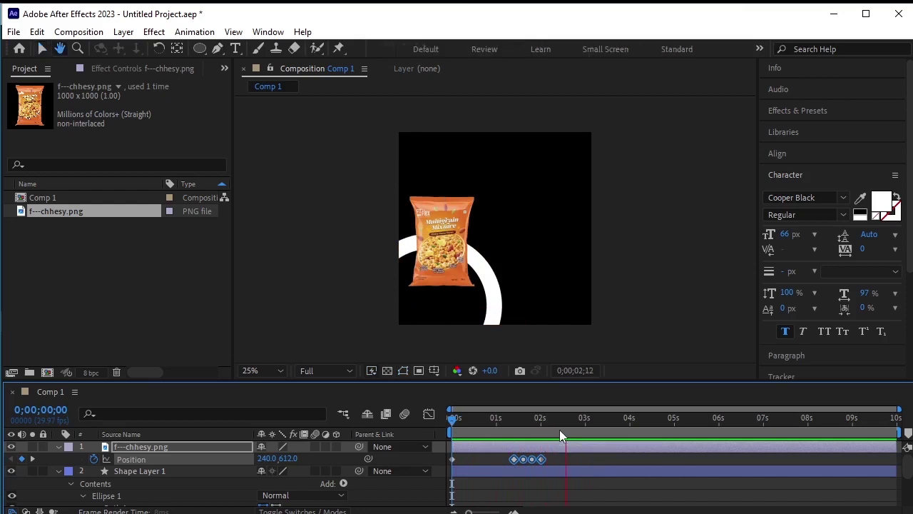
click(567, 423)
drag(567, 424, 392, 447)
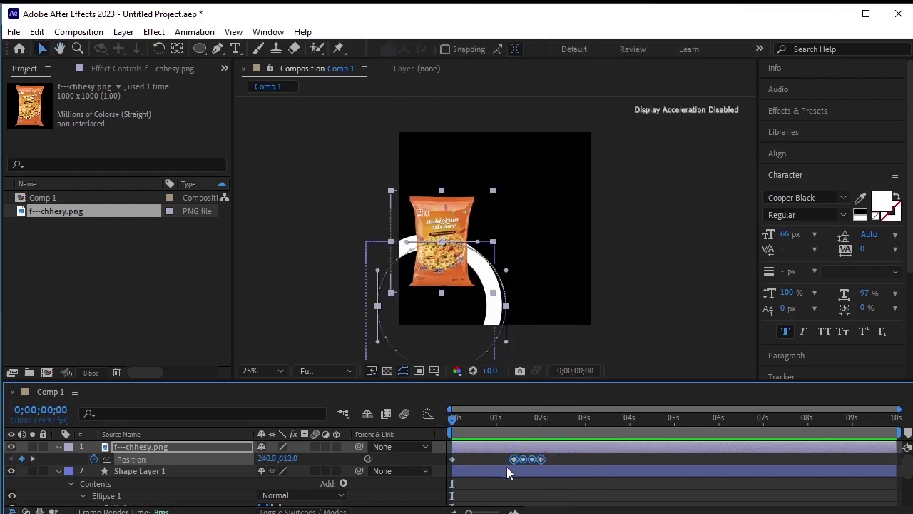
Shift the packet's last four Position keyframes to begin just after 2 seconds and end at about 2.6 seconds, and preview the motion.
mouse_move(513, 459)
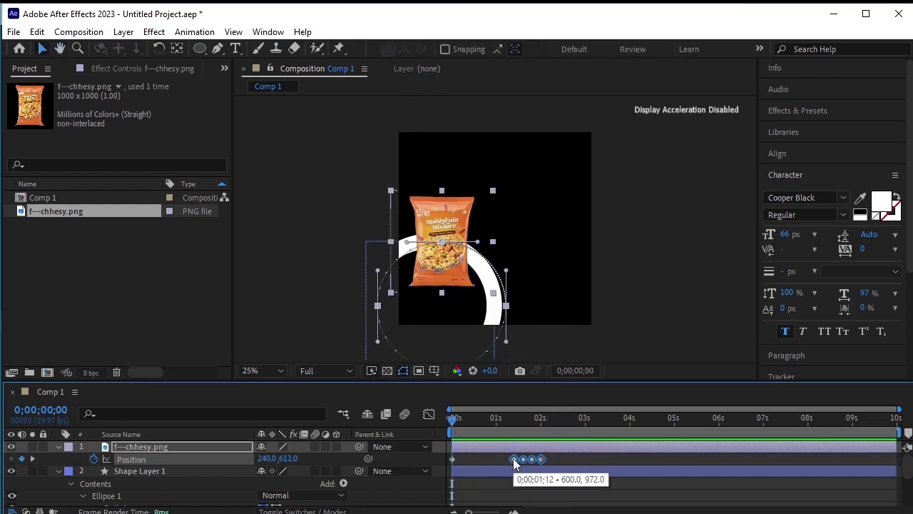
drag(513, 458, 551, 461)
key(space)
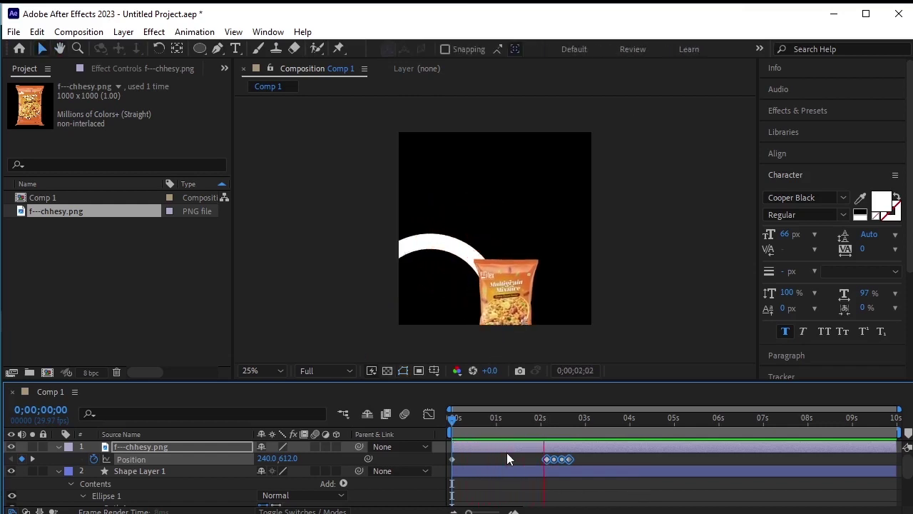
key(space)
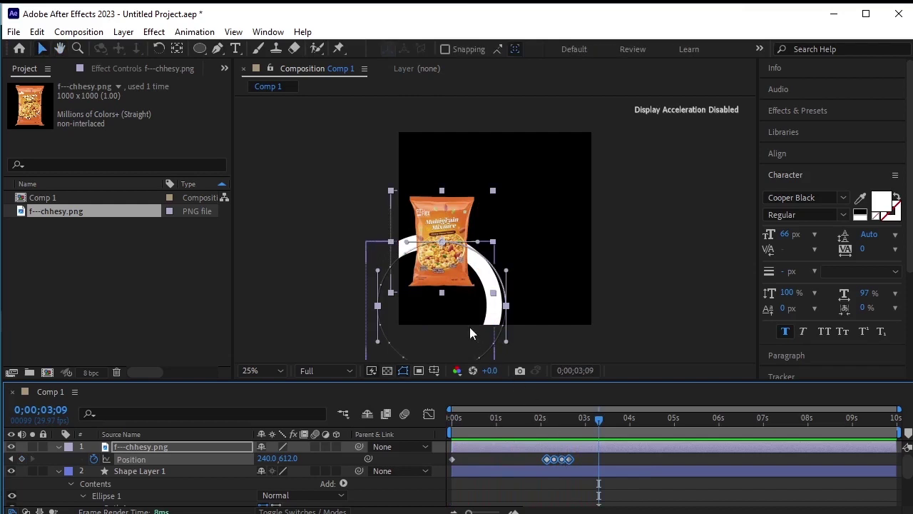
Reveal the packet layer's Position and Rotation together, and start Rotation keyframes at 0 seconds with a value of -5°.
drag(597, 418, 425, 422)
click(176, 440)
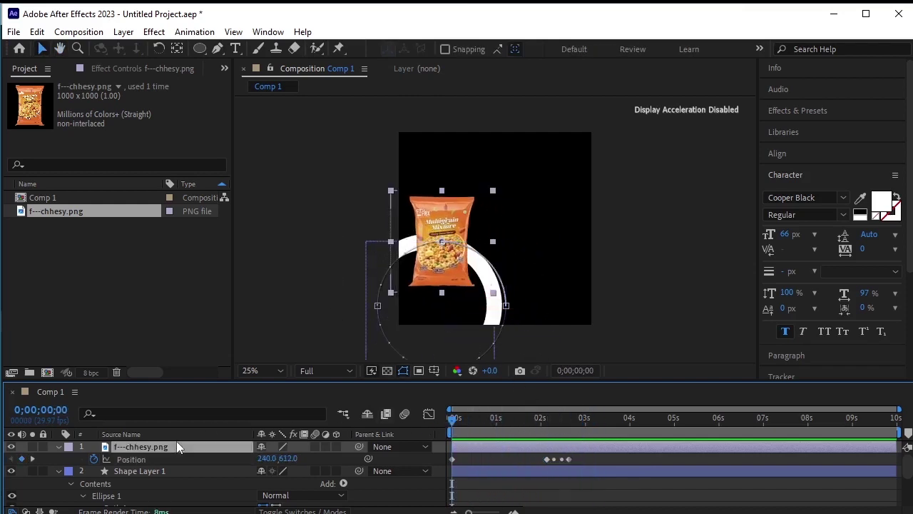
key(r)
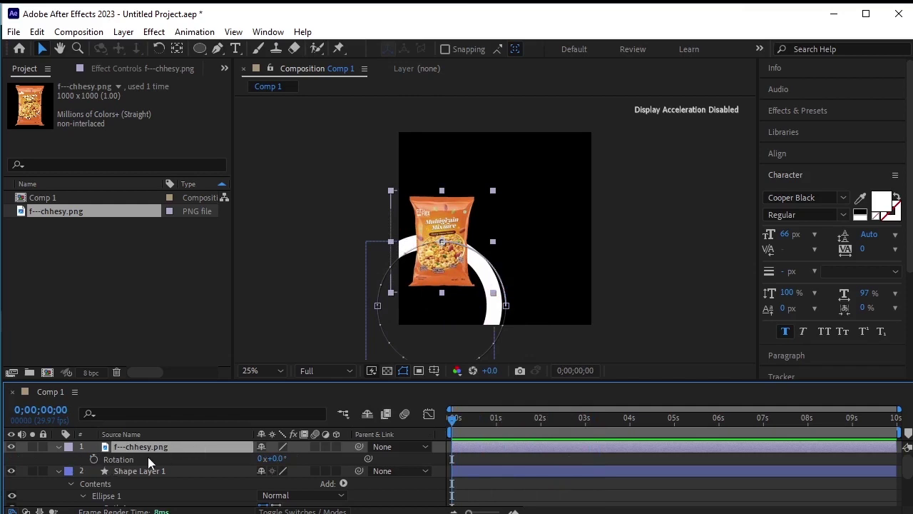
key(shift+p)
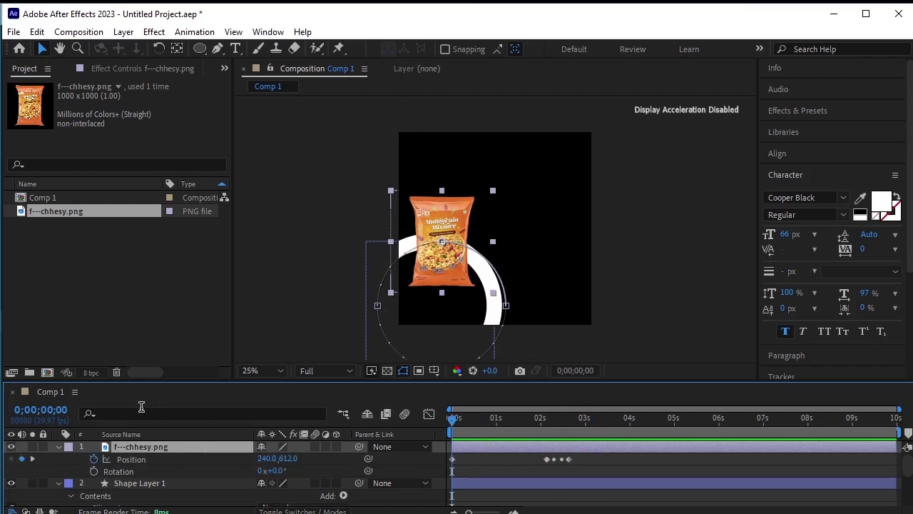
click(94, 471)
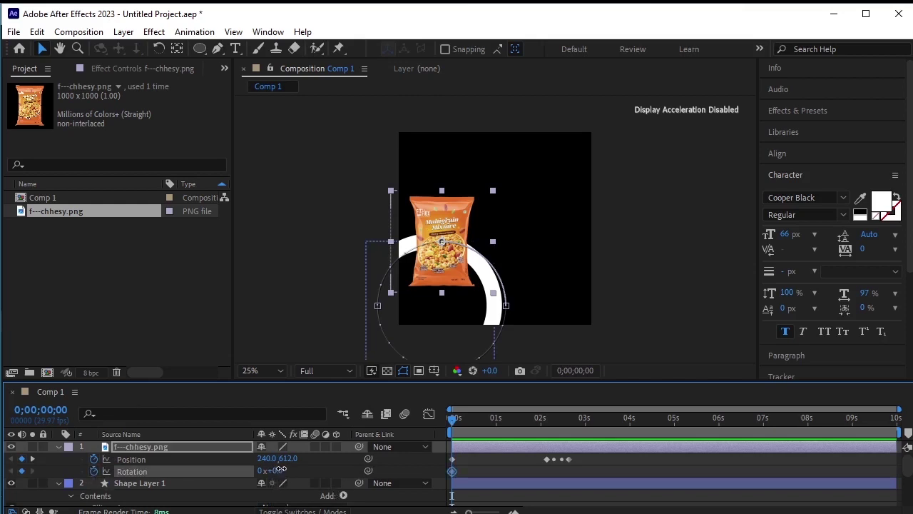
mouse_move(276, 471)
mouse_down()
mouse_move(268, 471)
mouse_move(277, 473)
mouse_up()
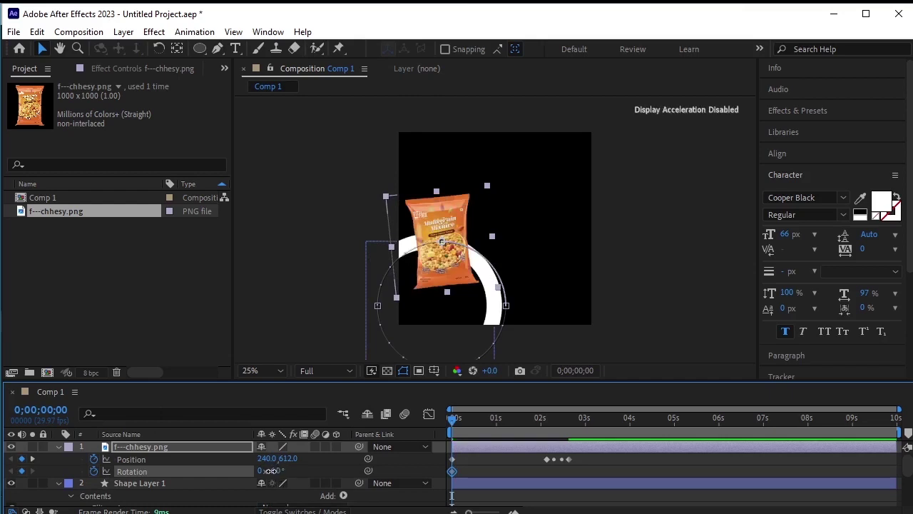
drag(268, 472, 274, 476)
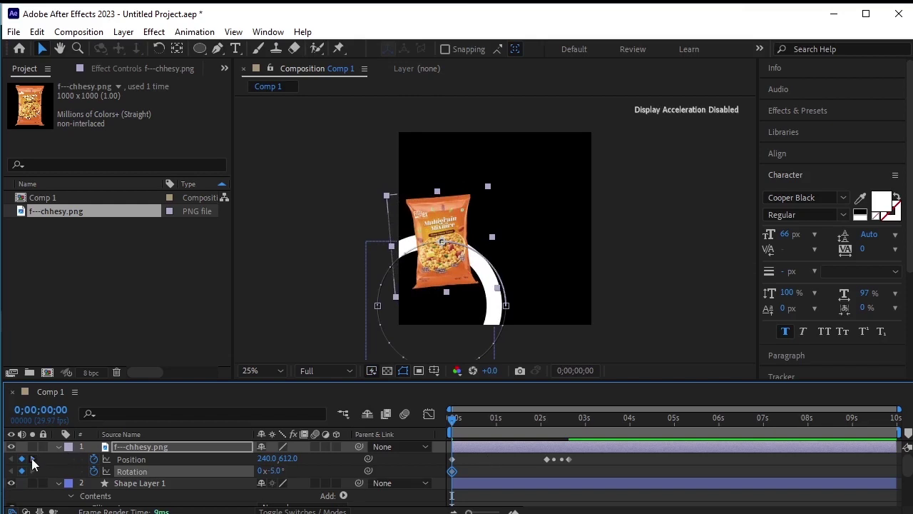
Add a Rotation keyframe of 7° at 0;00;01;10 on the packet layer and preview the animation from the start.
click(33, 459)
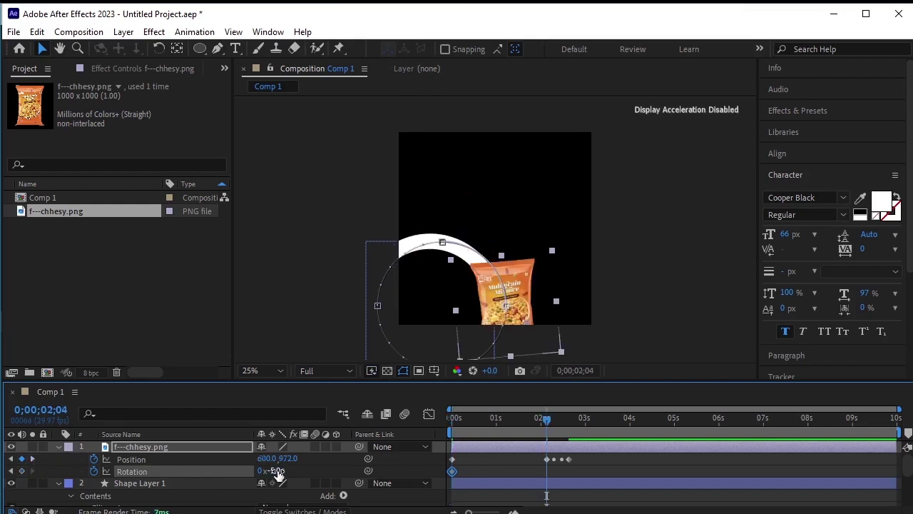
drag(550, 421, 511, 430)
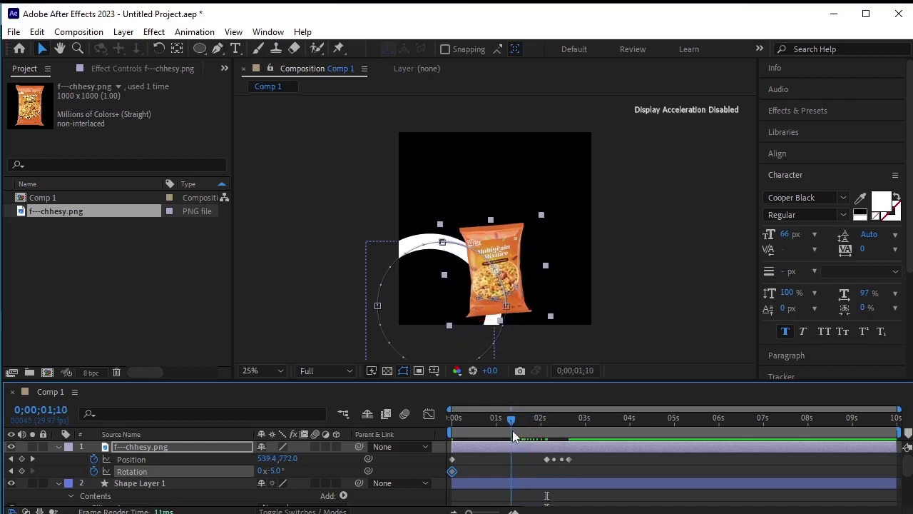
drag(267, 471, 279, 472)
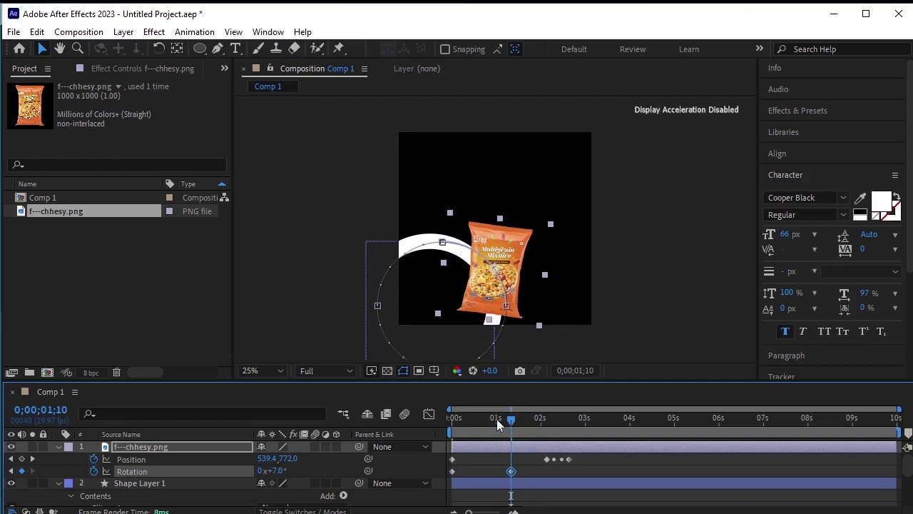
key(space)
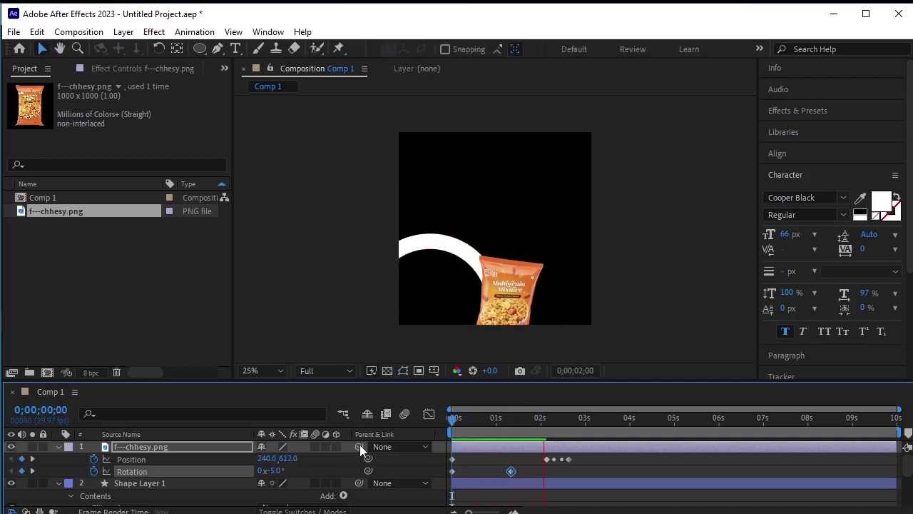
key(space)
Pull the packet's Position keyframe at 0;00;02;09, at the bottom of the motion path, slightly further down.
drag(592, 421, 544, 444)
scroll(504, 317, down, 2)
scroll(502, 317, up, 2)
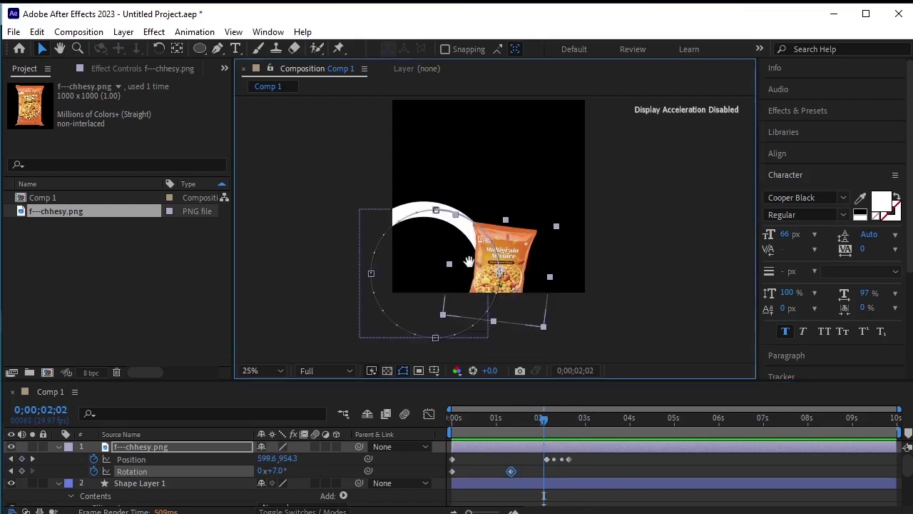
click(547, 458)
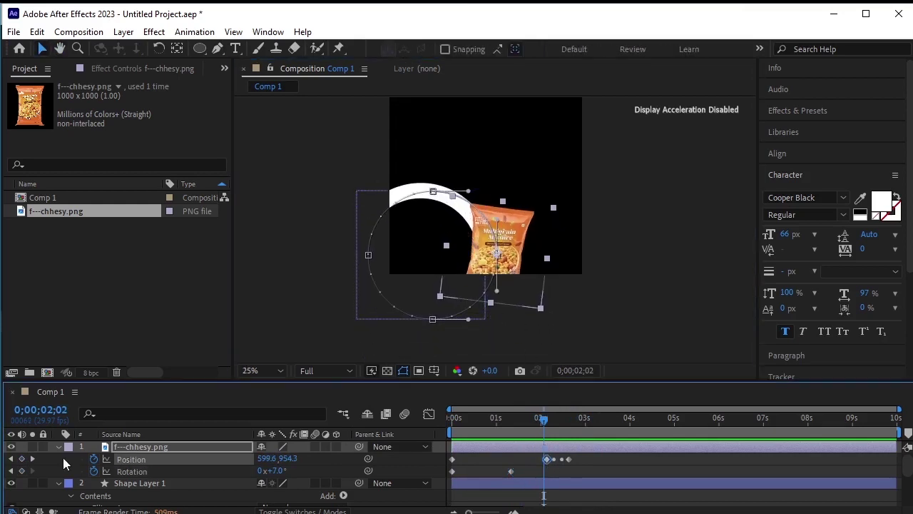
click(33, 459)
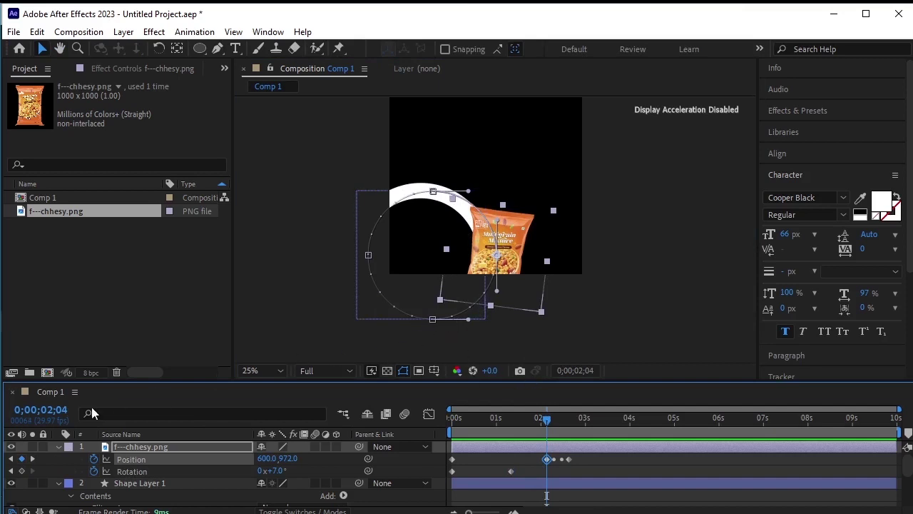
click(34, 459)
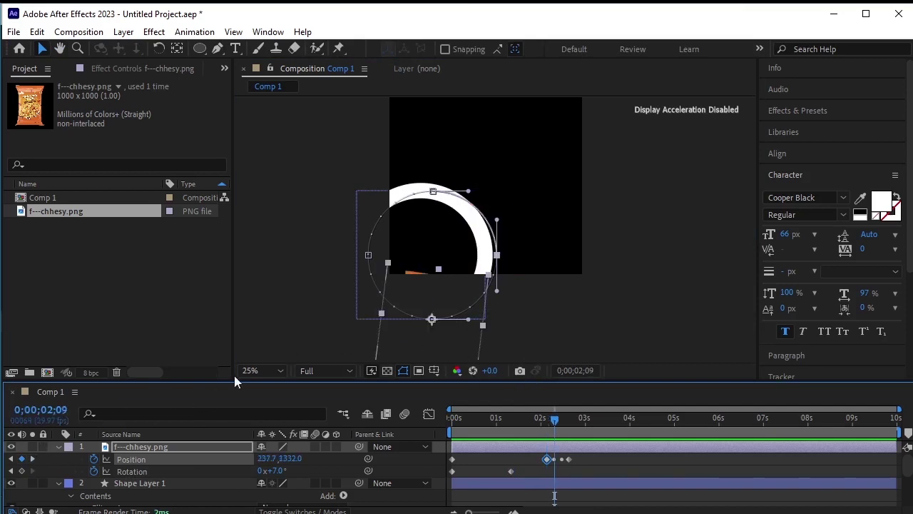
drag(431, 320, 432, 331)
Move the packet's Position keyframe at 0;00;02;14 outward to about -247, 983, and preview the motion from the start.
click(34, 458)
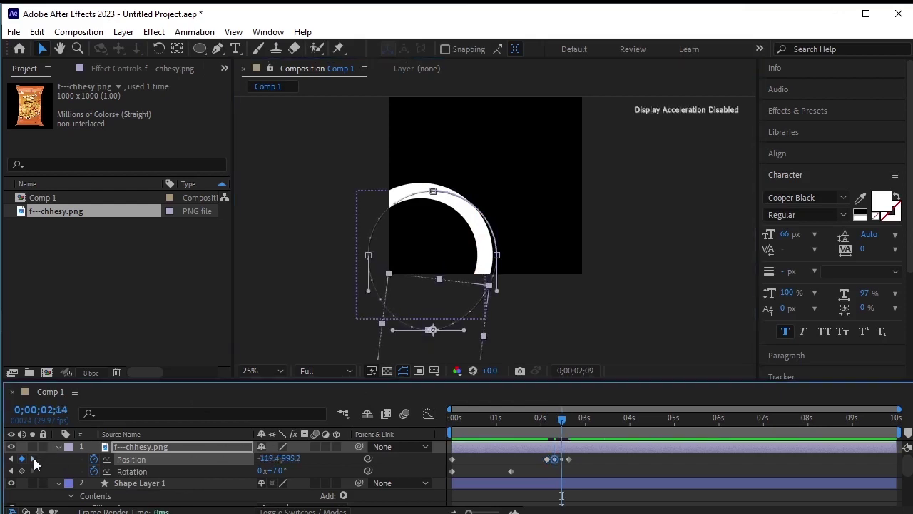
drag(357, 271, 335, 262)
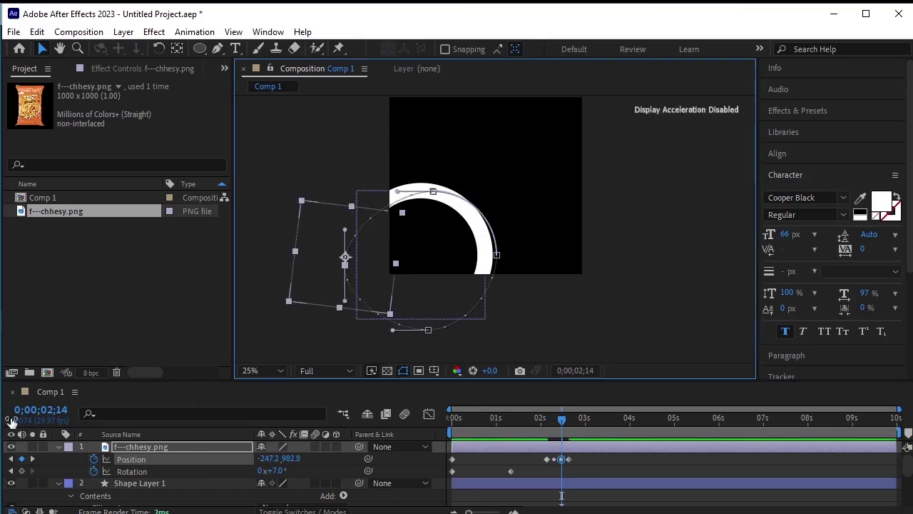
click(32, 458)
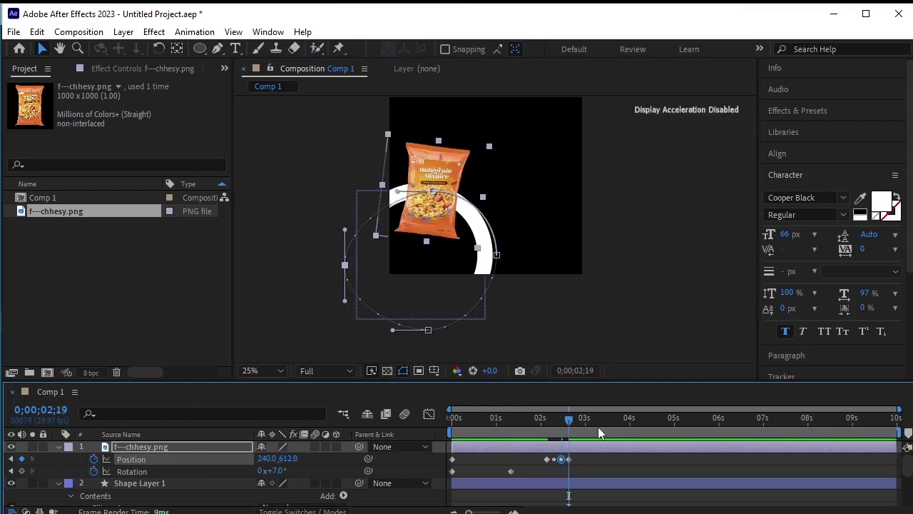
key(Home)
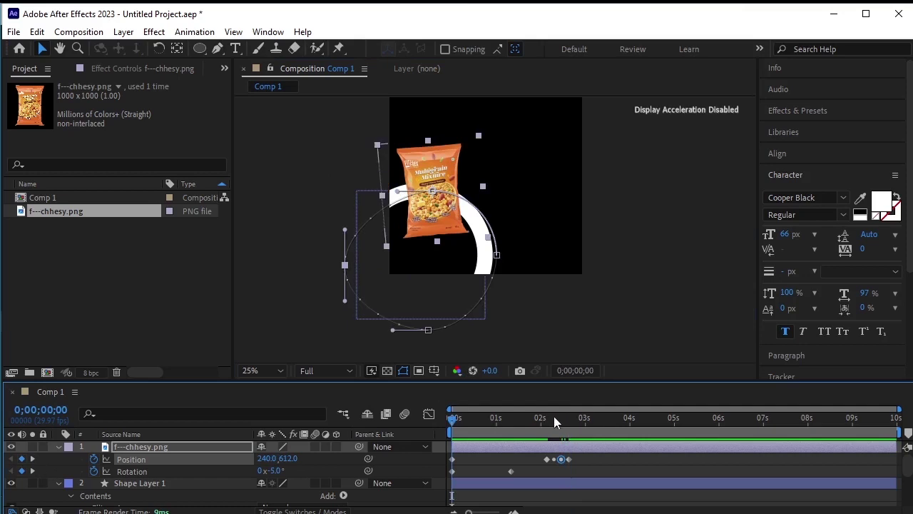
key(space)
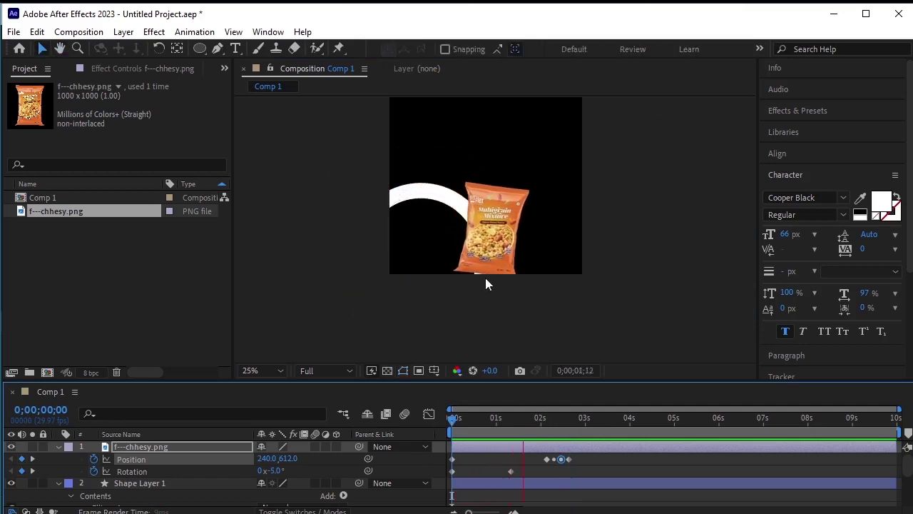
click(580, 418)
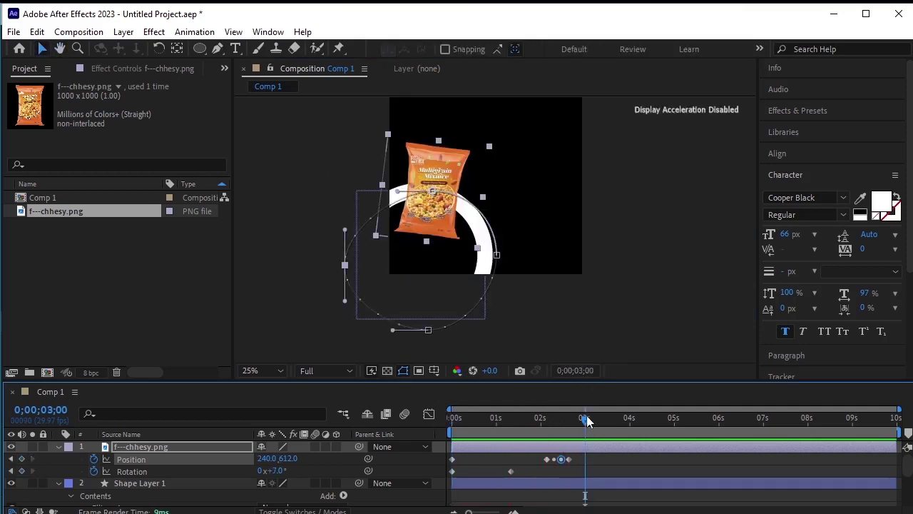
Add a Position keyframe to the packet layer at 0;00;01;12.
drag(558, 431, 518, 443)
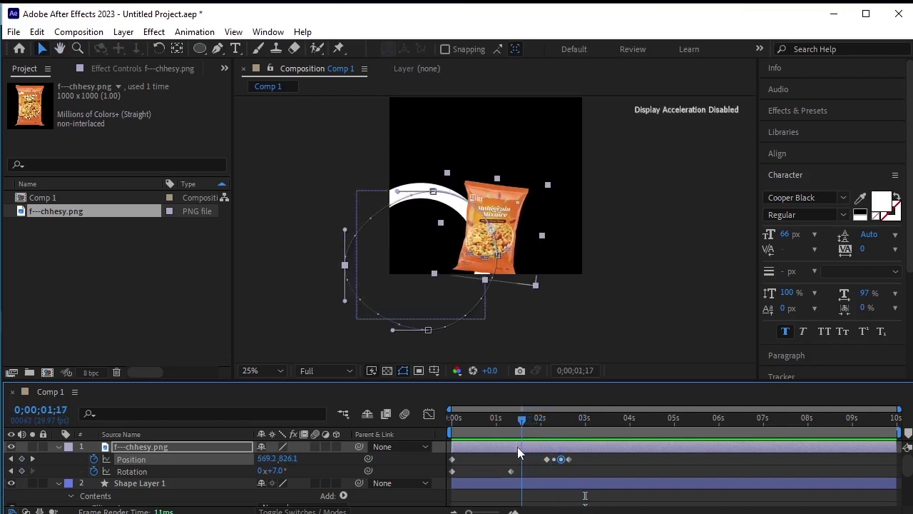
key(Page_Up)
key(Page_Up)
key(Page_Up)
key(Page_Up)
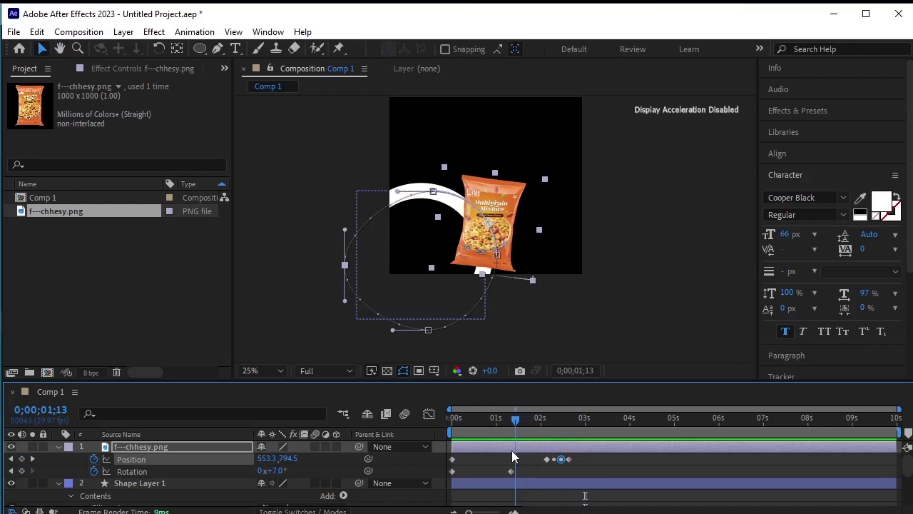
key(Page_Up)
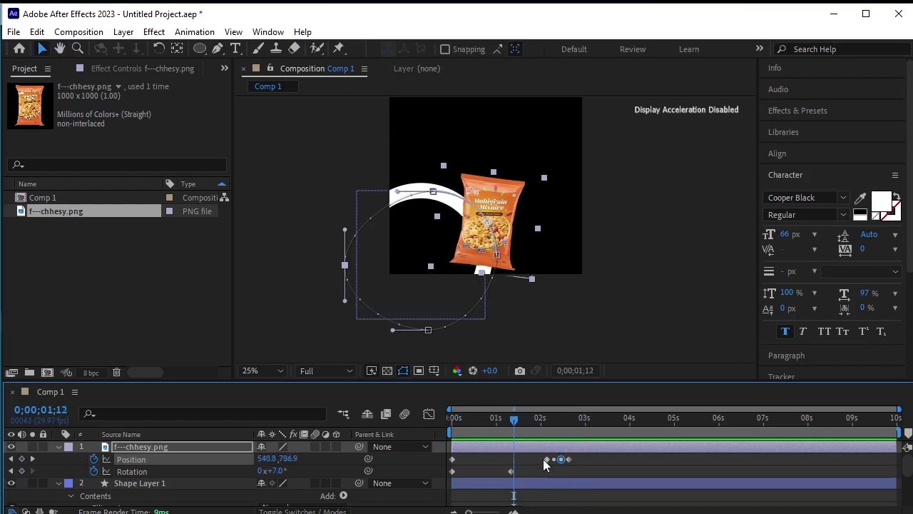
click(21, 459)
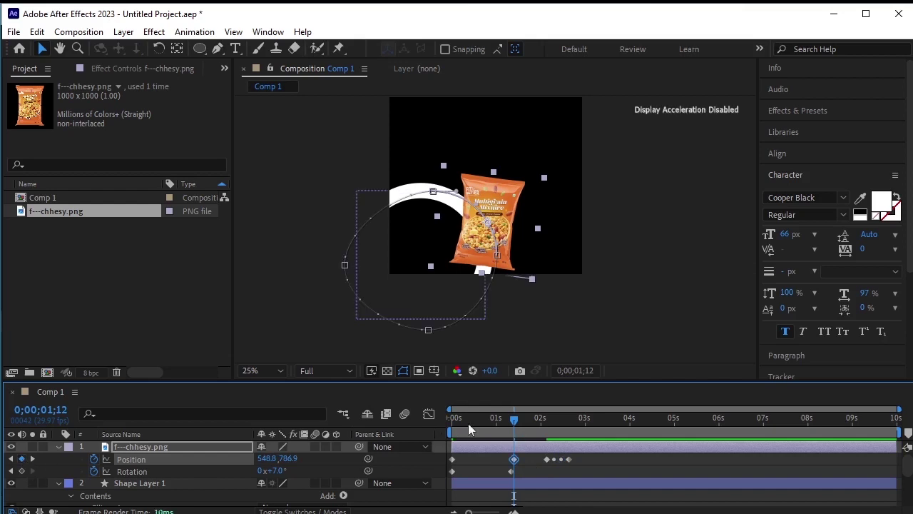
Shift the added Position keyframe to 0;00;01;25 and preview the motion from the start.
mouse_move(514, 419)
mouse_down()
mouse_move(544, 428)
mouse_move(504, 426)
mouse_up()
drag(516, 464, 533, 462)
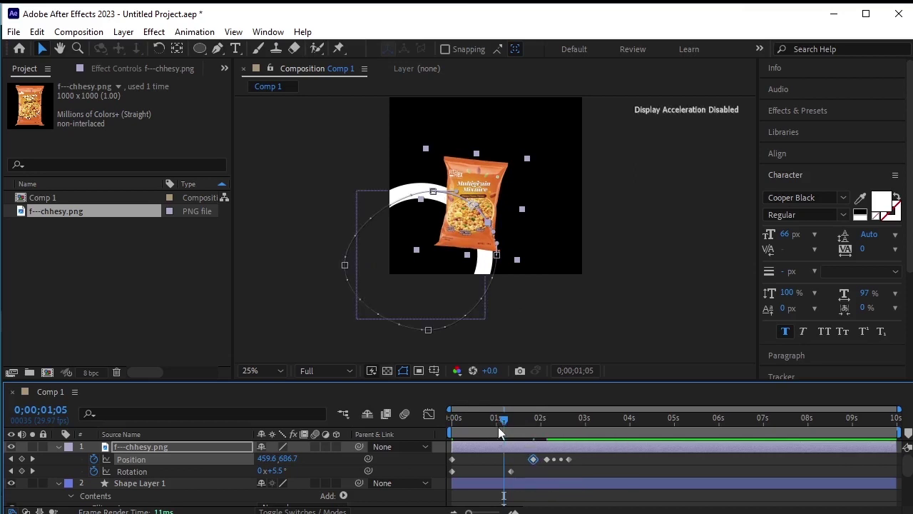
drag(499, 429, 384, 432)
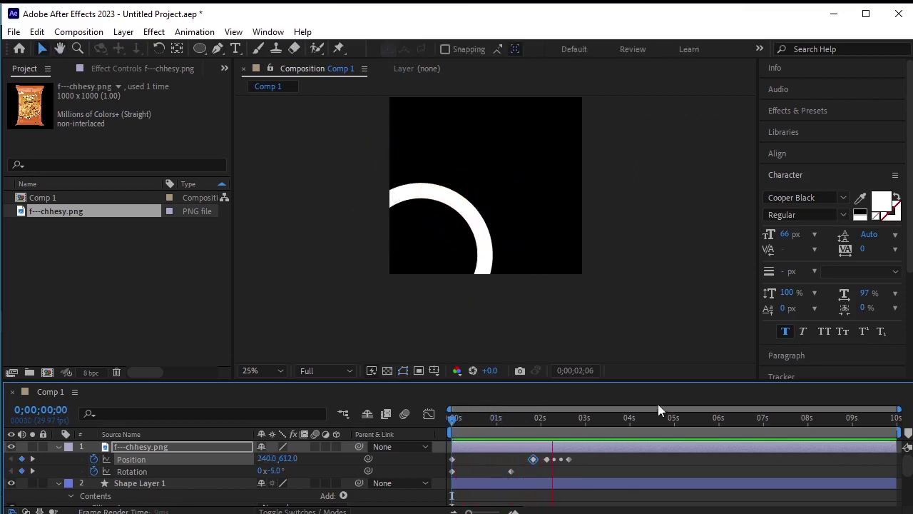
click(589, 418)
Push the Position keyframes near 0;00;02;14 and 0;00;02;08 further outside the frame, to about -338, 964 and 292, 1441.
drag(589, 422, 562, 441)
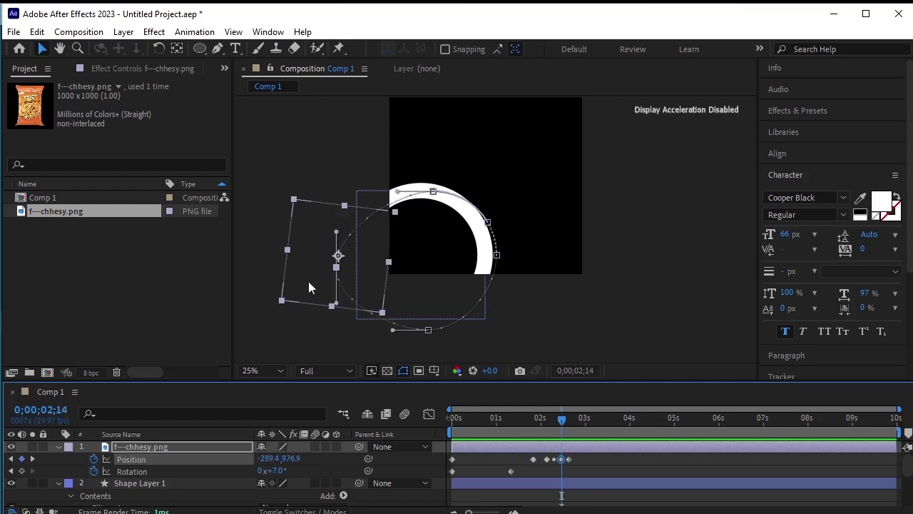
drag(338, 258, 329, 256)
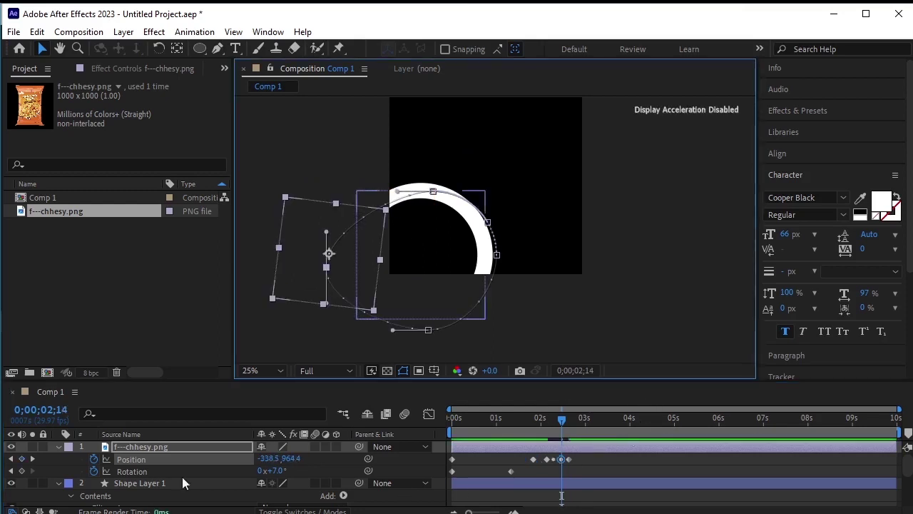
click(32, 460)
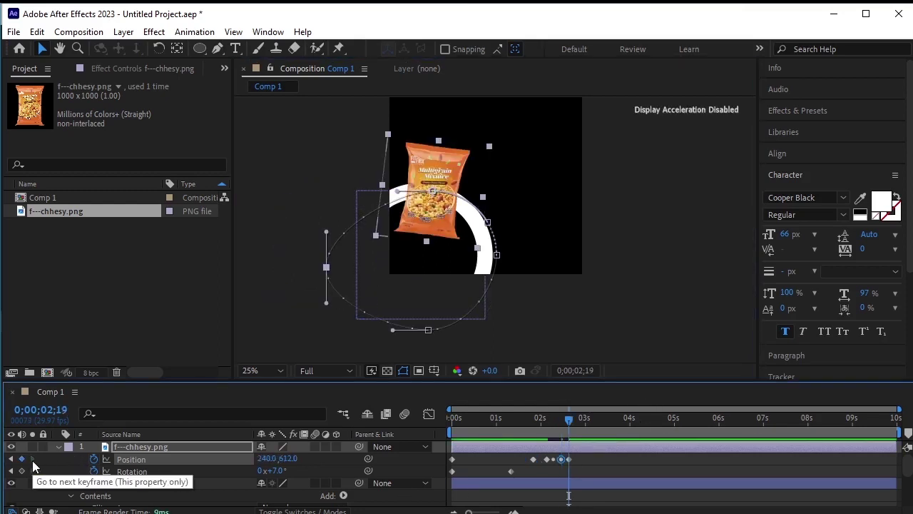
click(10, 460)
click(9, 460)
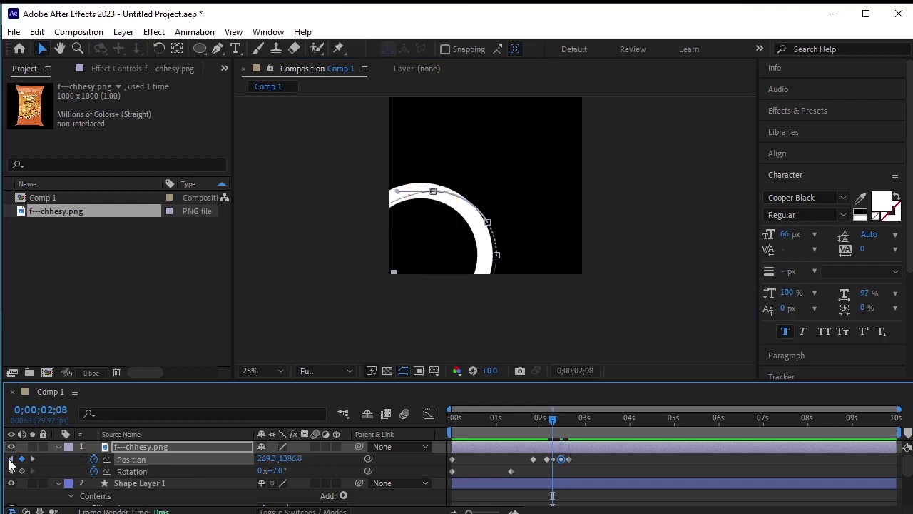
drag(438, 330, 443, 340)
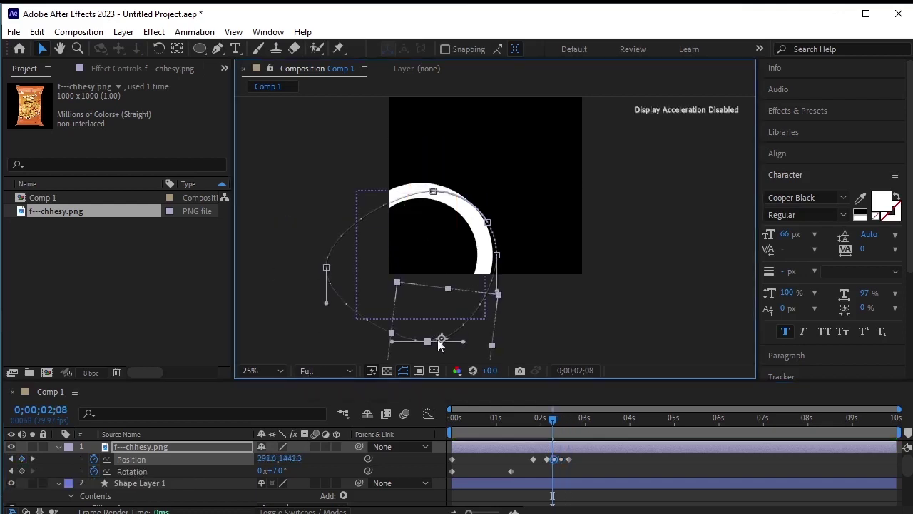
Add a Rotation keyframe of 14.5° at 0;00;00;15 on the packet layer.
click(12, 459)
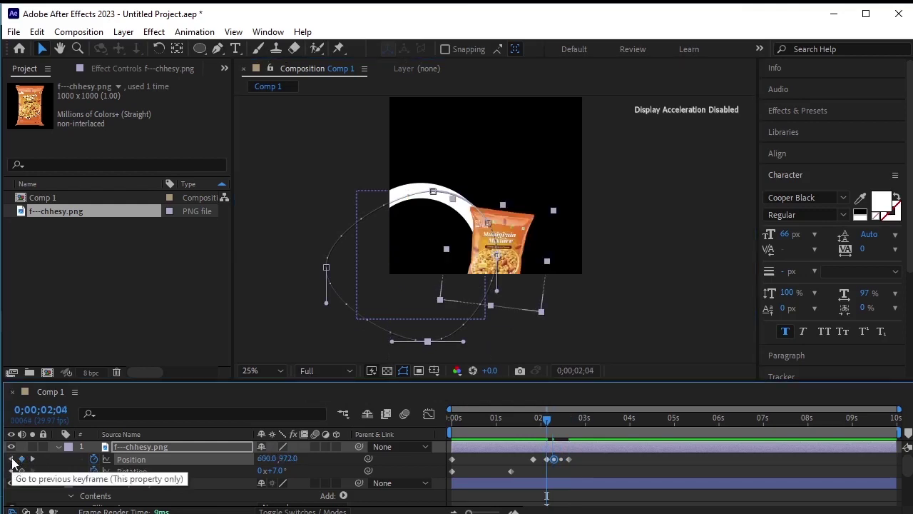
click(12, 459)
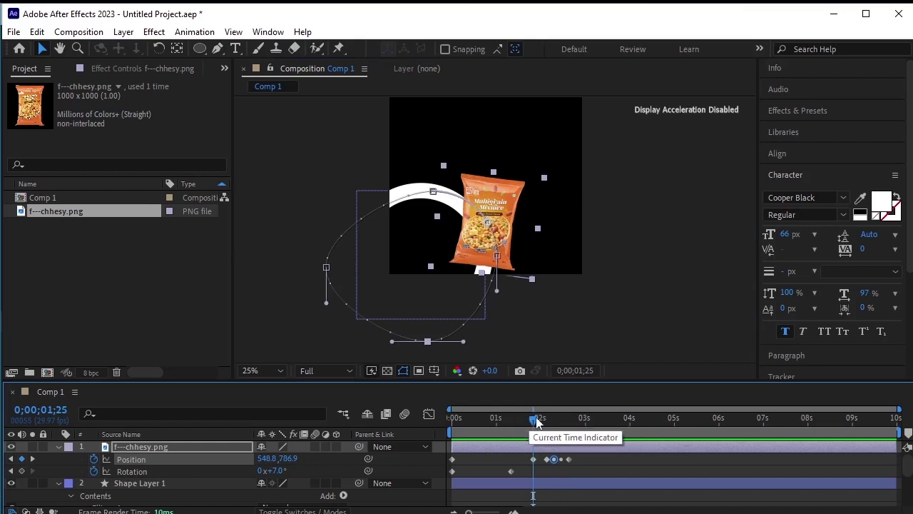
drag(535, 418, 477, 432)
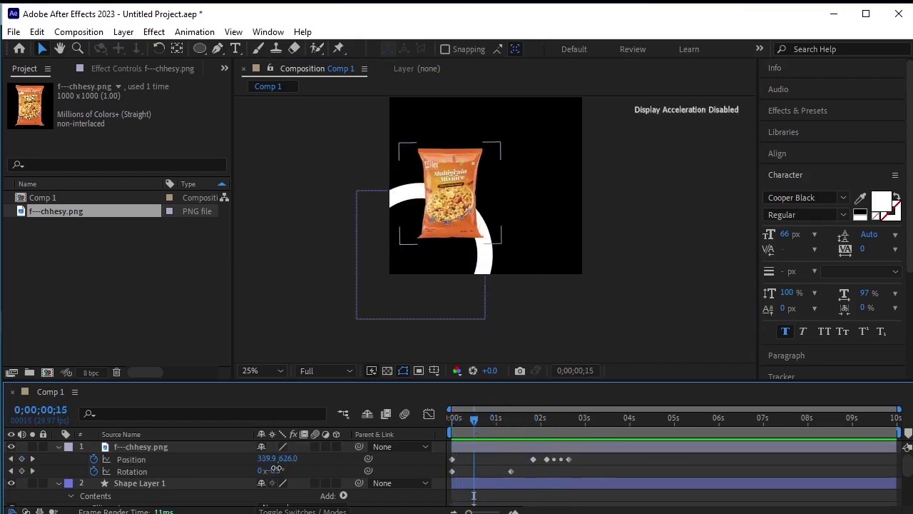
drag(273, 471, 293, 468)
click(500, 447)
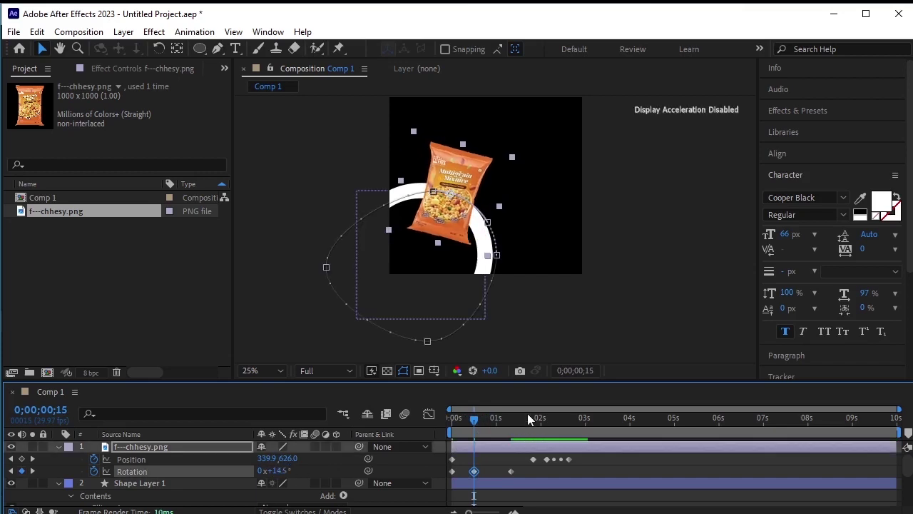
Preview the packet's motion and rotation swing from the start of the composition.
drag(473, 423, 360, 442)
key(space)
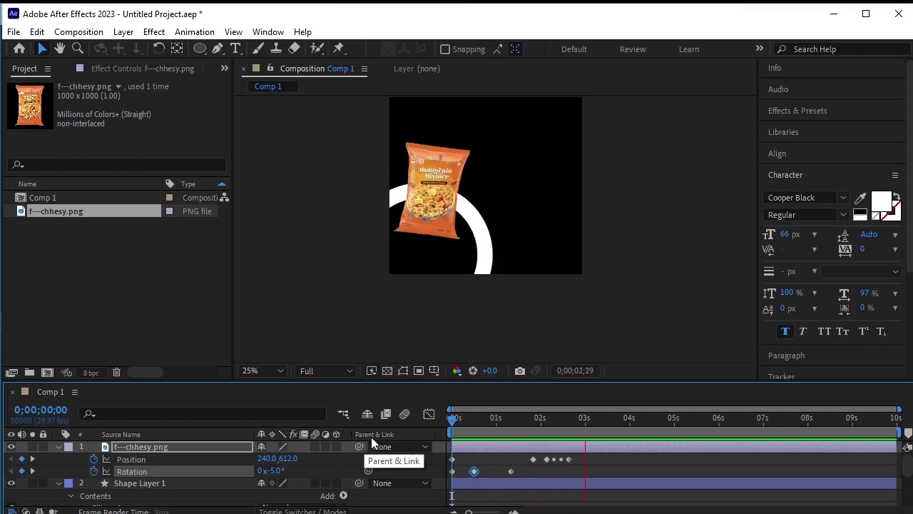
key(space)
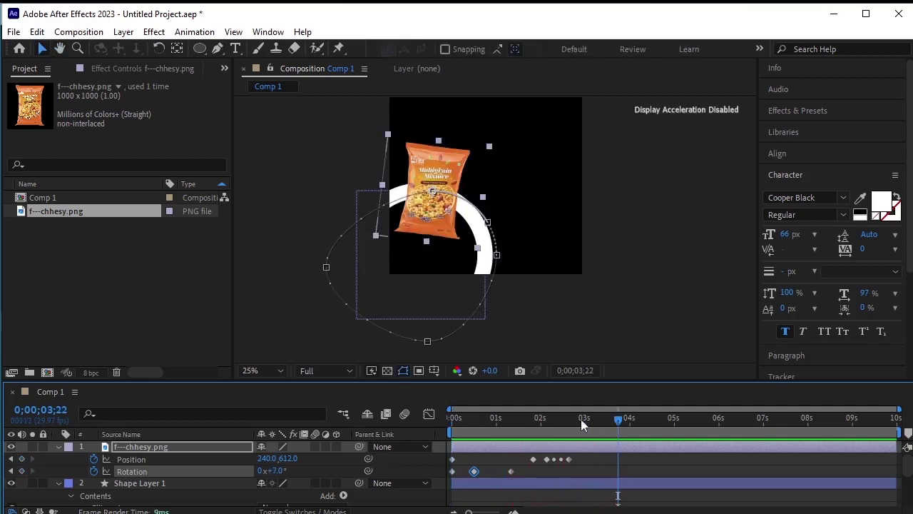
key(Home)
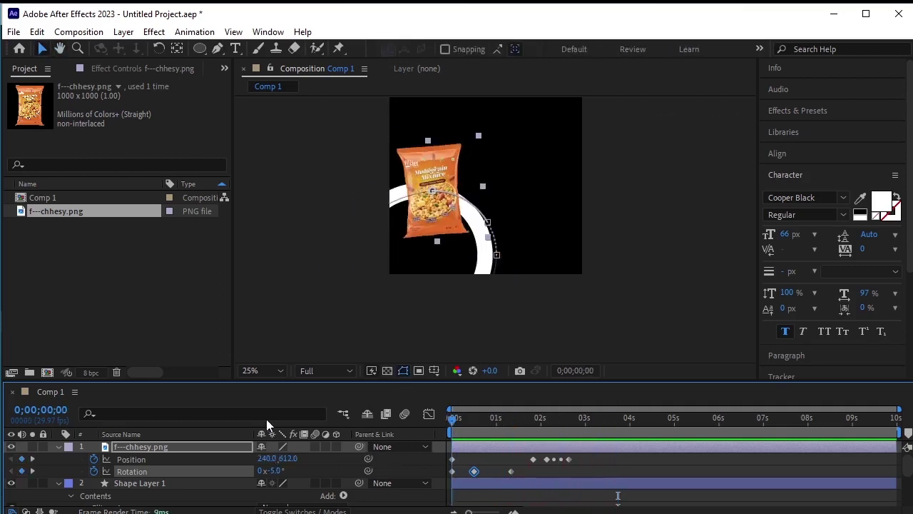
key(space)
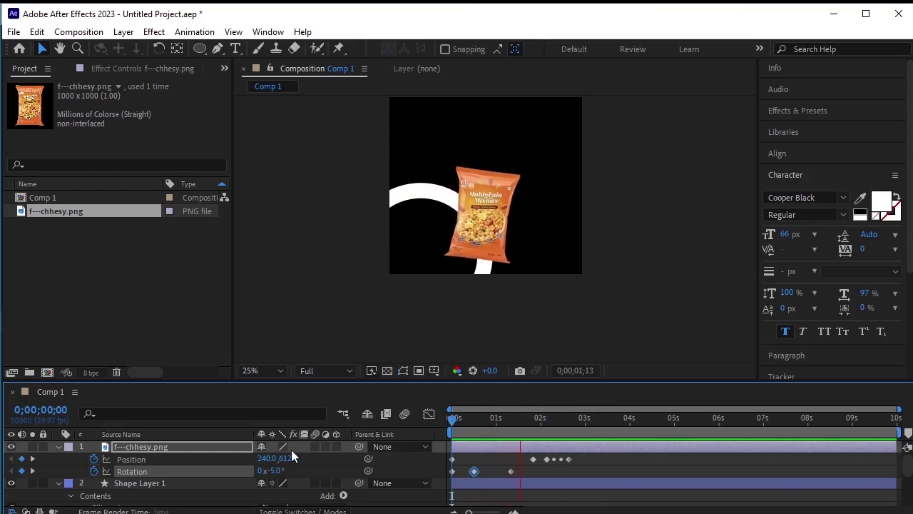
click(592, 419)
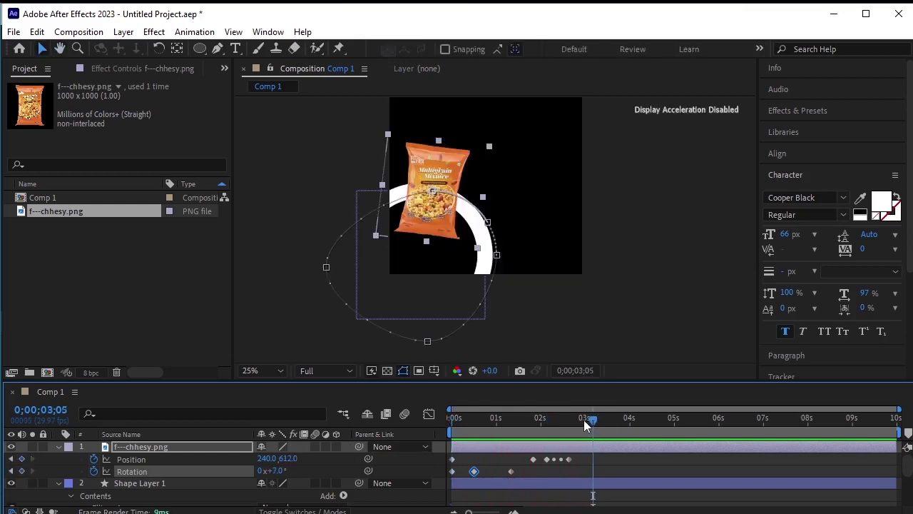
Shift the packet's Position keyframe at 0;00;01;25 to about 2 seconds and preview the motion from the start.
drag(584, 421, 540, 462)
drag(529, 418, 284, 429)
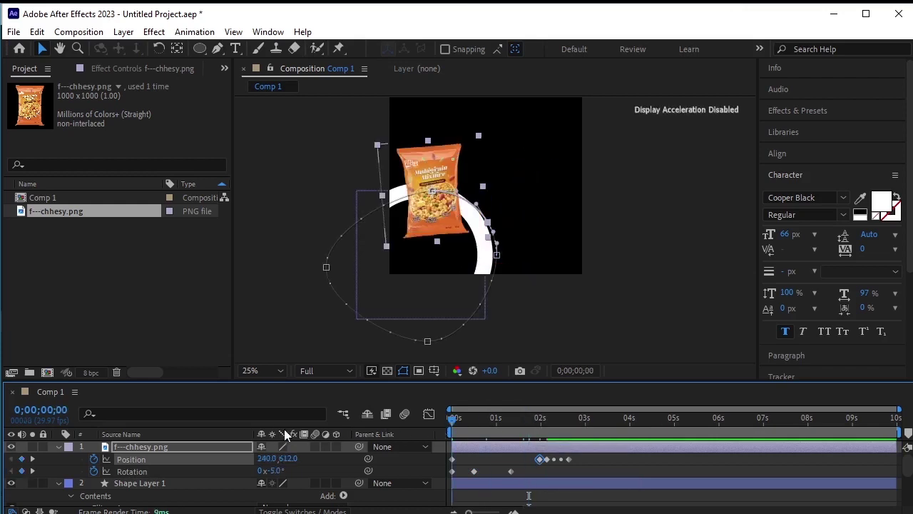
click(267, 323)
key(space)
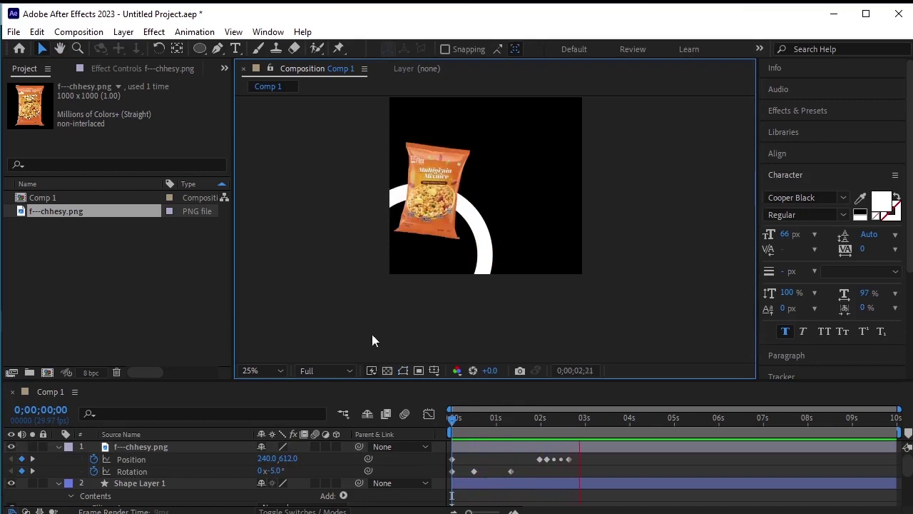
Replay the packet animation from the first frame to check the timing of its full loop.
drag(602, 418, 307, 437)
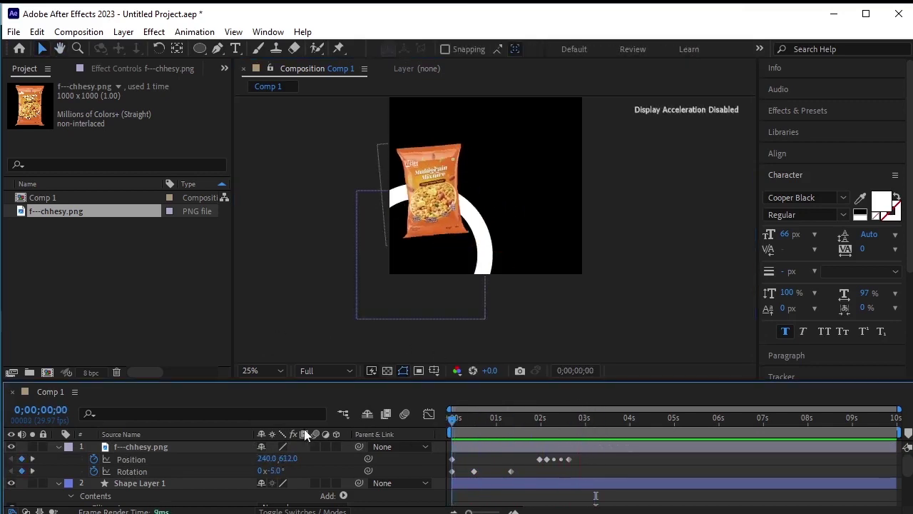
key(space)
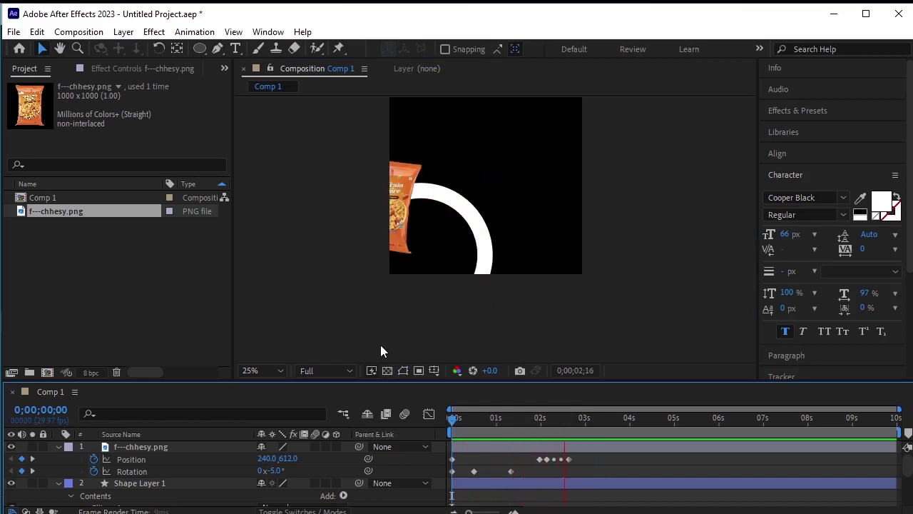
key(space)
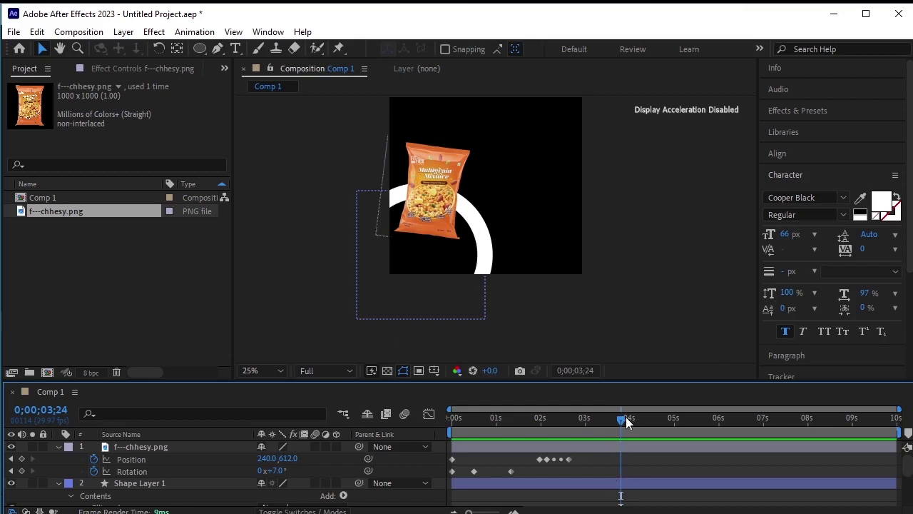
drag(626, 417, 265, 409)
click(291, 248)
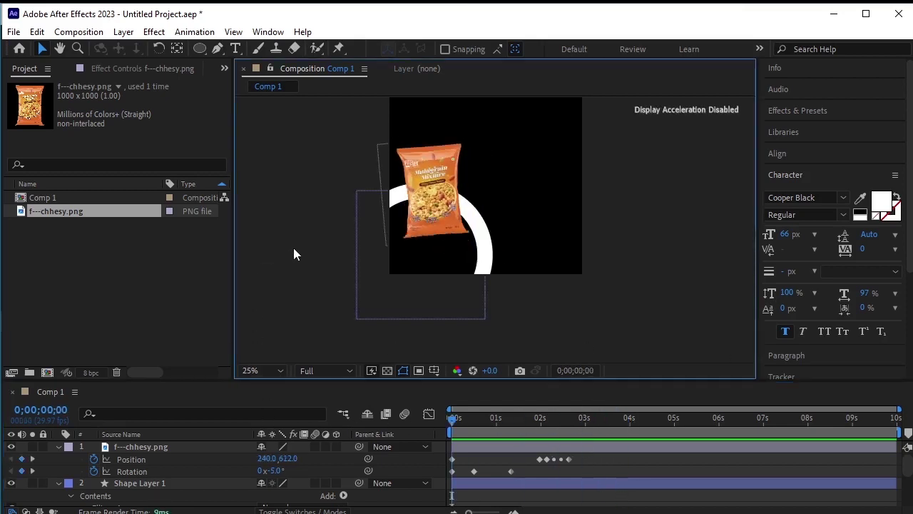
key(space)
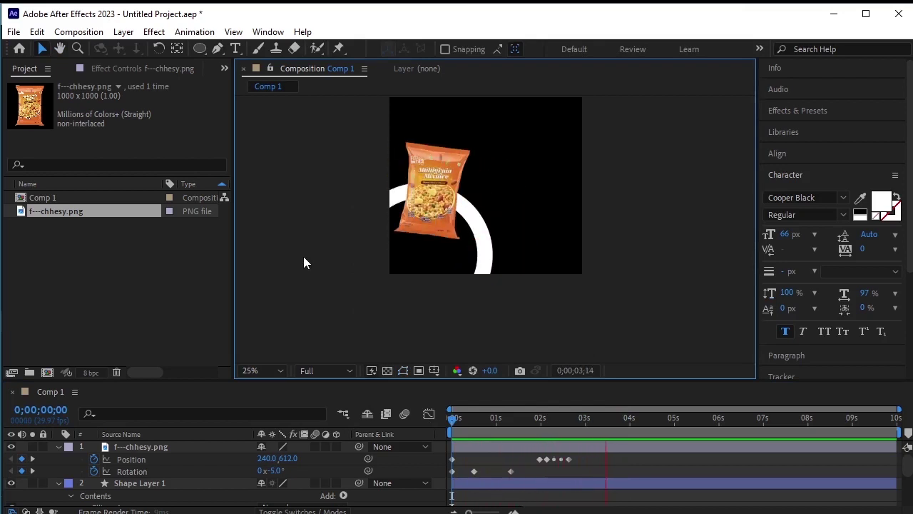
key(space)
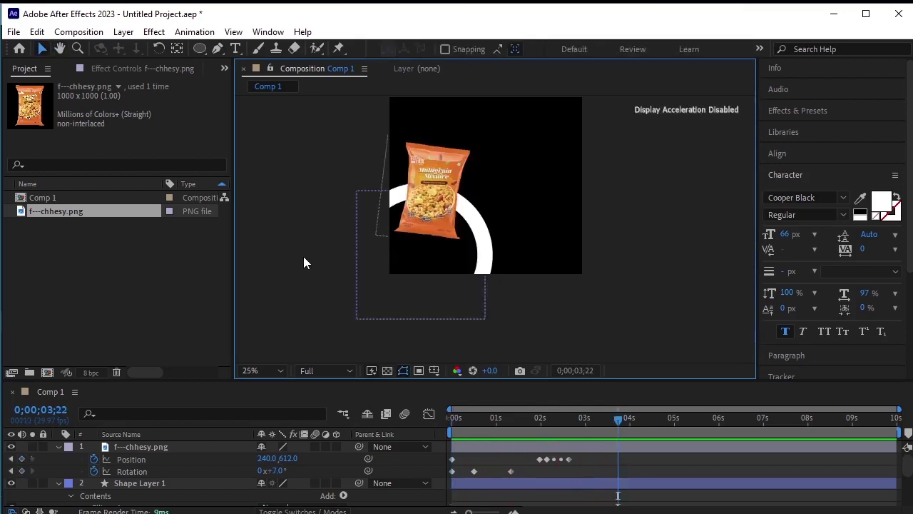
Collapse the properties of the packet layer and Shape Layer 1, and preview the composition from the start.
click(118, 447)
click(60, 446)
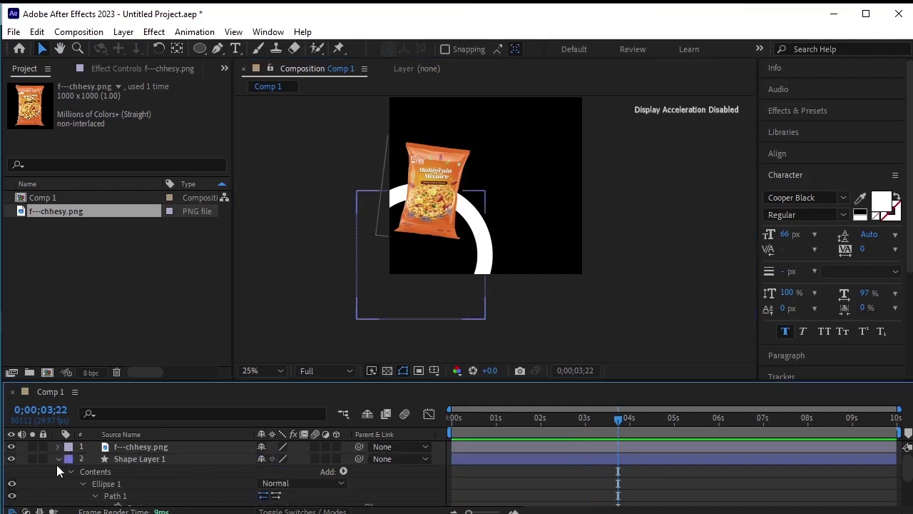
click(58, 459)
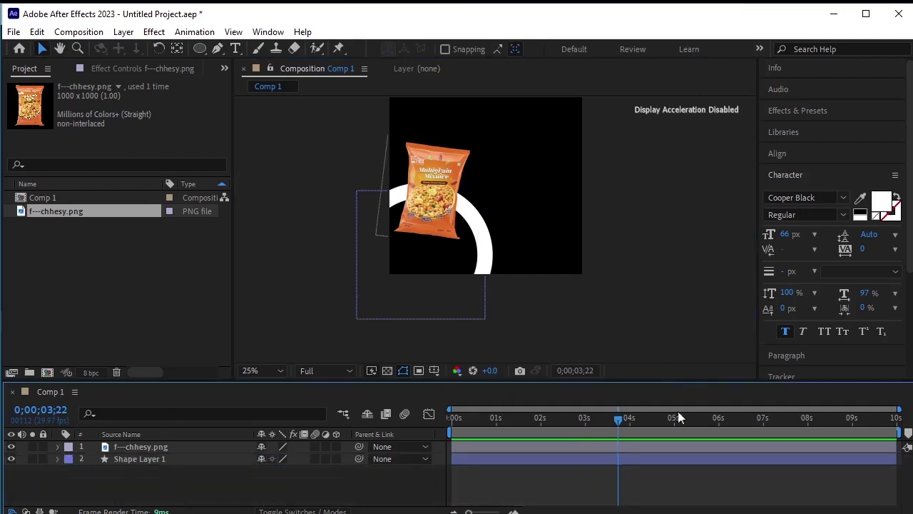
drag(626, 418, 232, 424)
key(space)
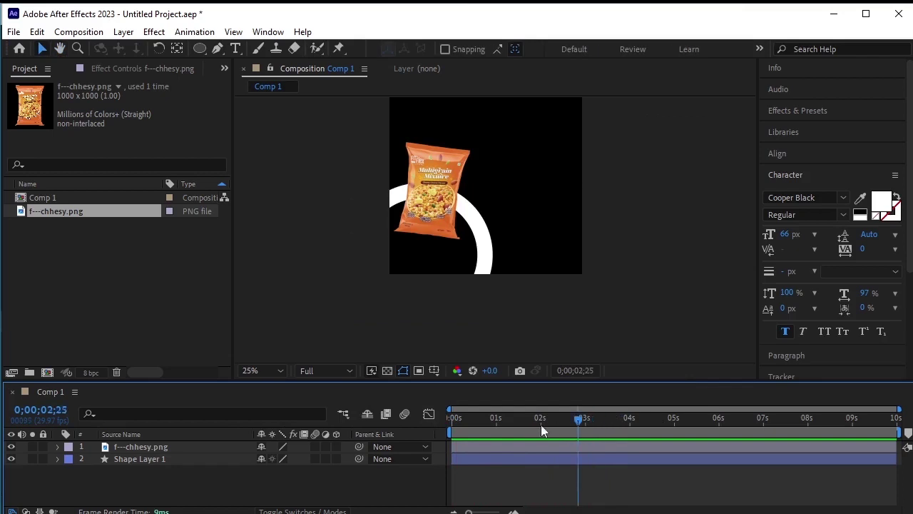
key(space)
click(225, 486)
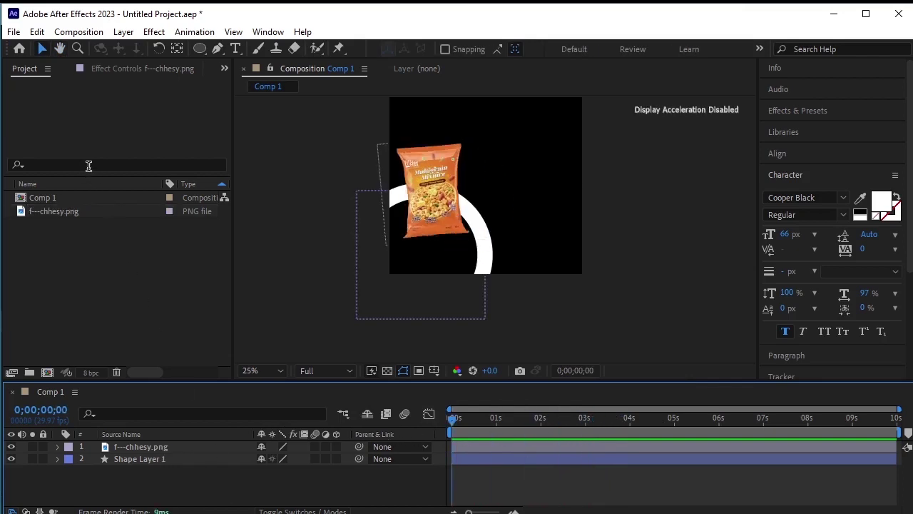
Draw a second unfilled white circle with an 86 px stroke in the composition's upper-right corner and center its anchor point.
scroll(528, 136, up, 2)
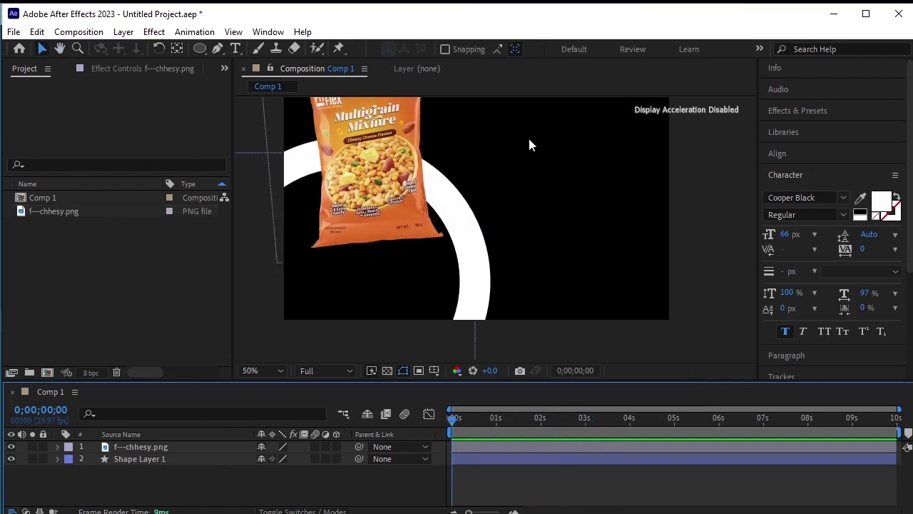
scroll(528, 136, down, 2)
key(h)
drag(526, 164, 504, 218)
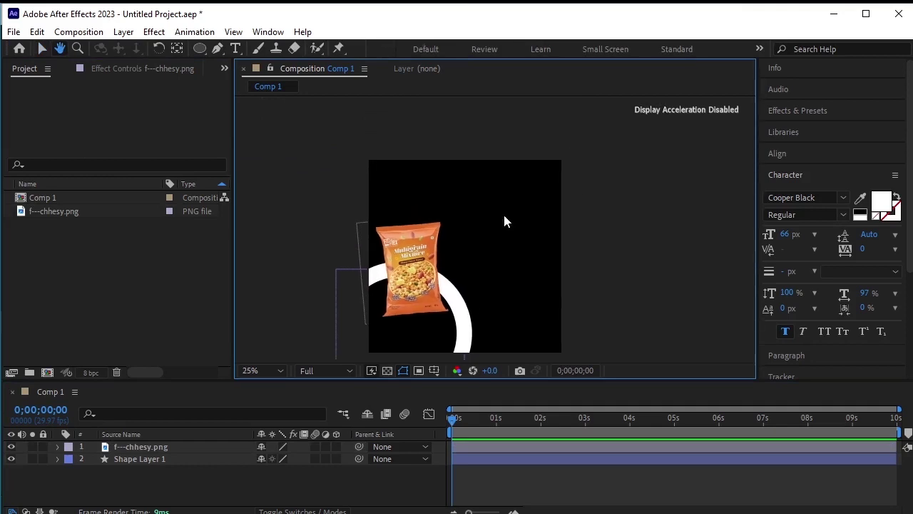
click(199, 47)
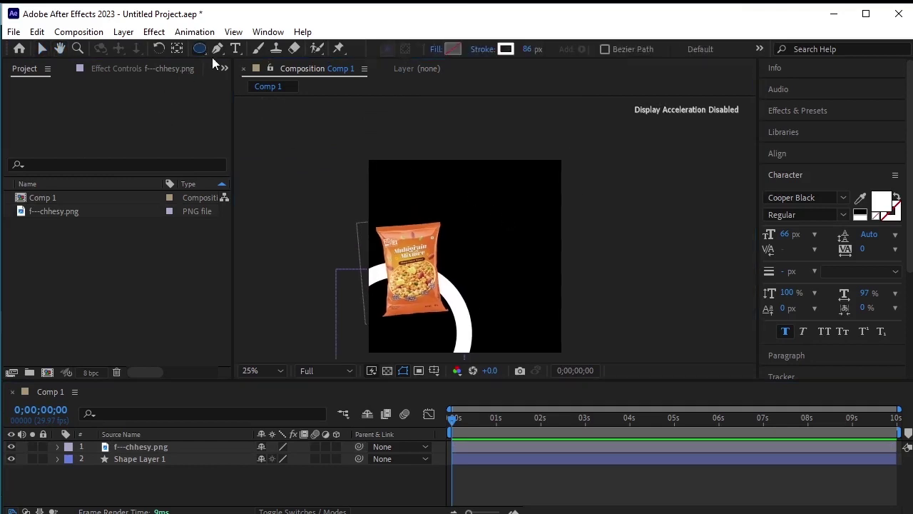
click(475, 165)
drag(497, 189, 586, 275)
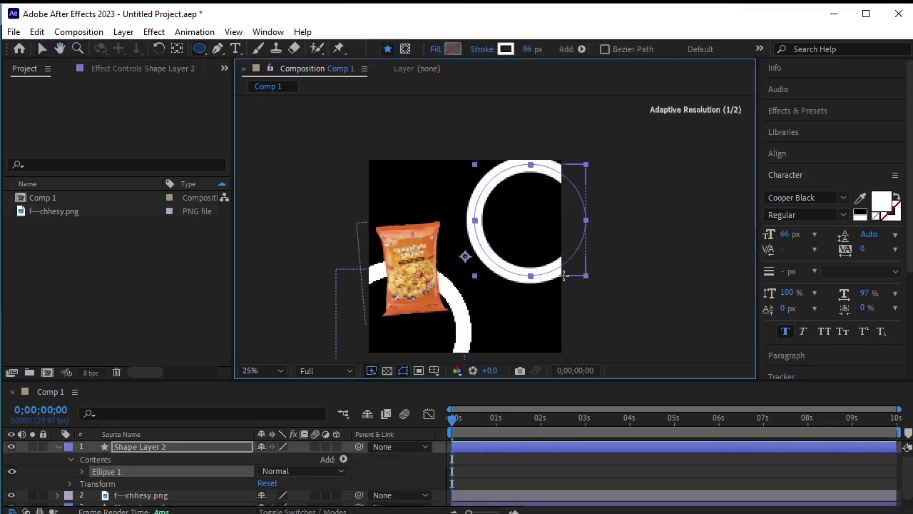
ctrl+double_click(179, 51)
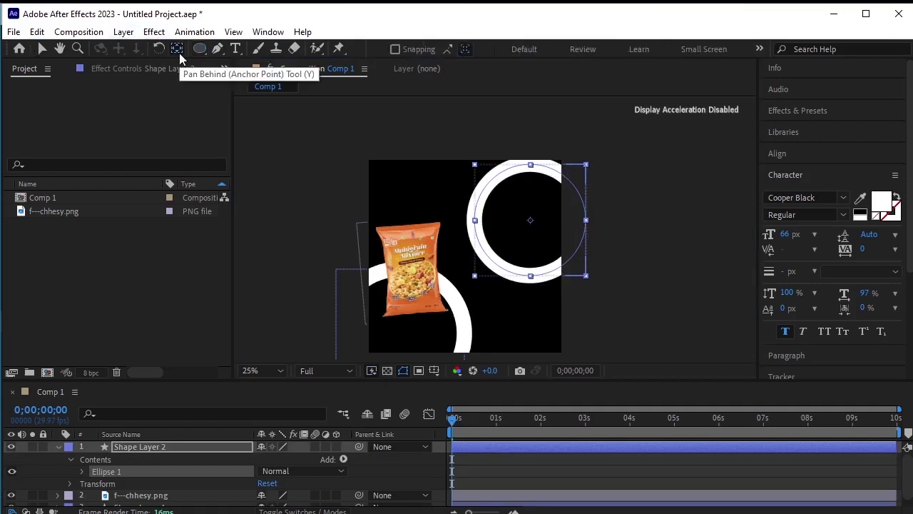
Move the new circle up so it extends beyond the composition's top edge, and enlarge it slightly around its center.
click(41, 48)
drag(514, 284, 513, 254)
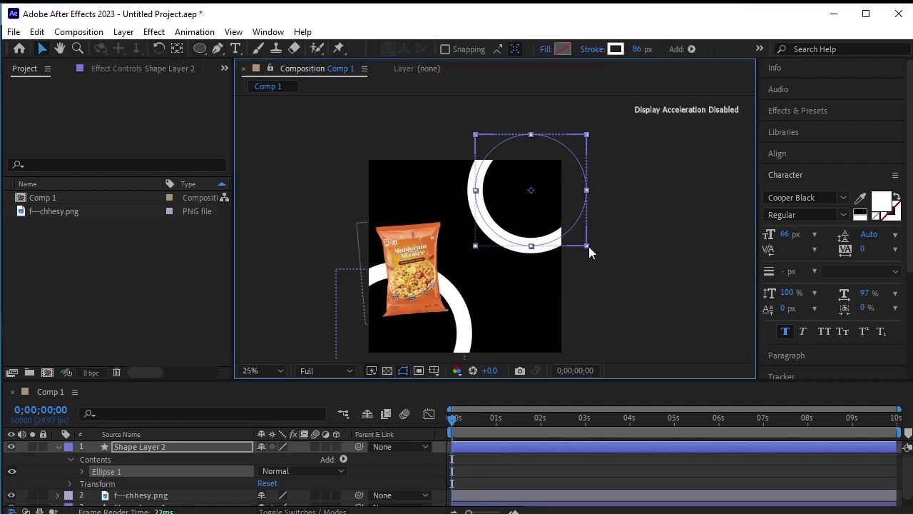
drag(588, 247, 599, 259)
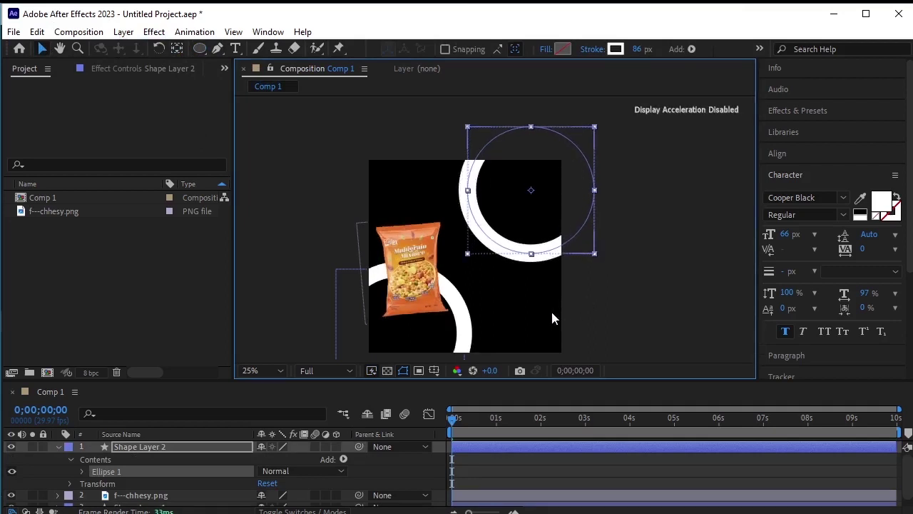
Import cheese.png as footage and add it to Comp 1 as the top layer.
click(196, 309)
right_click(69, 237)
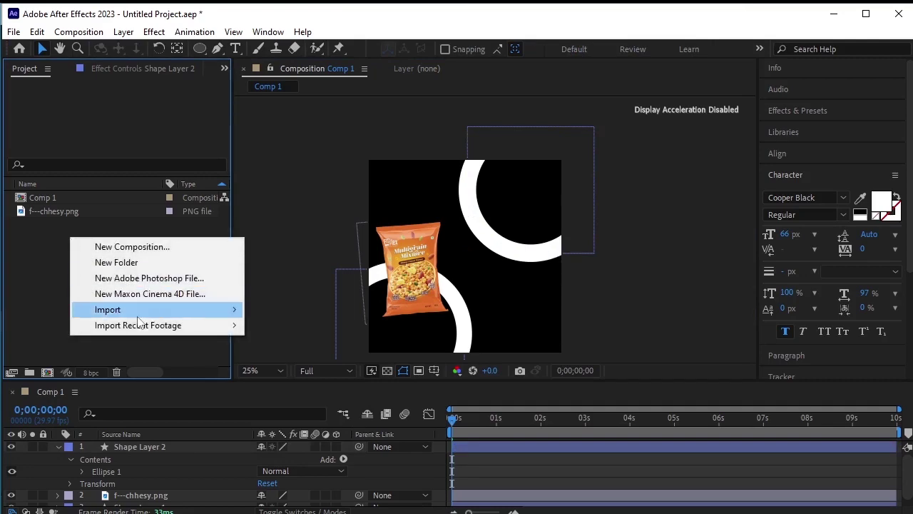
mouse_move(140, 316)
click(289, 312)
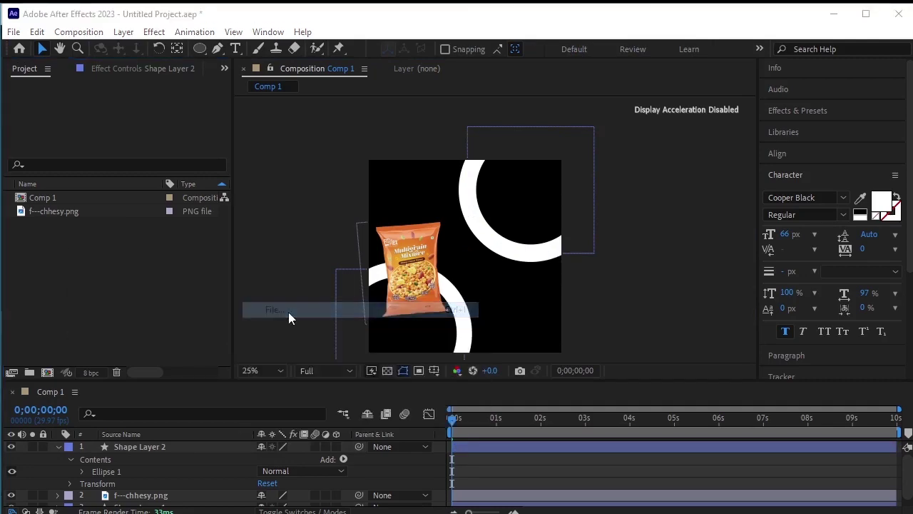
click(179, 164)
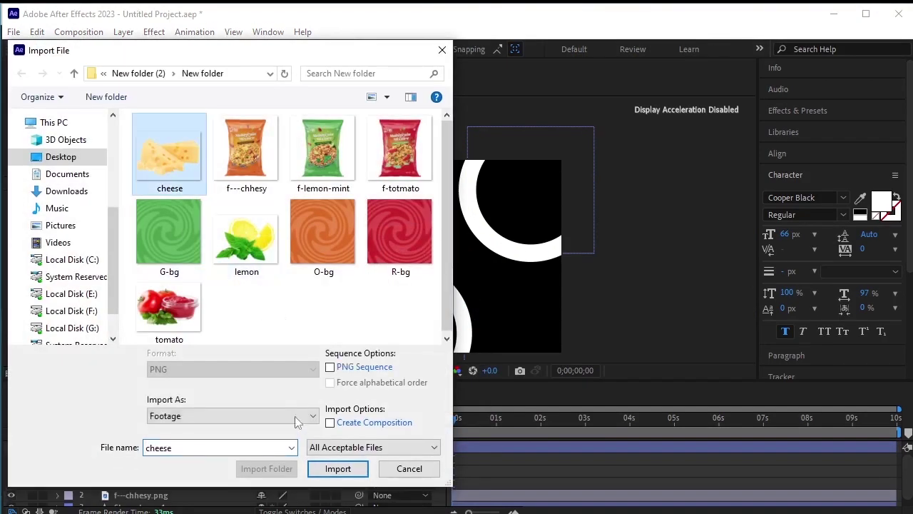
click(331, 477)
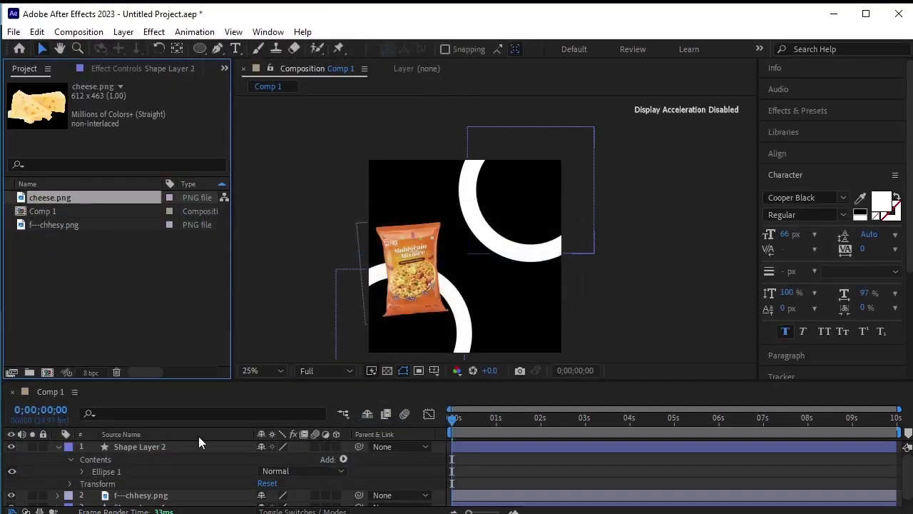
drag(93, 216, 173, 442)
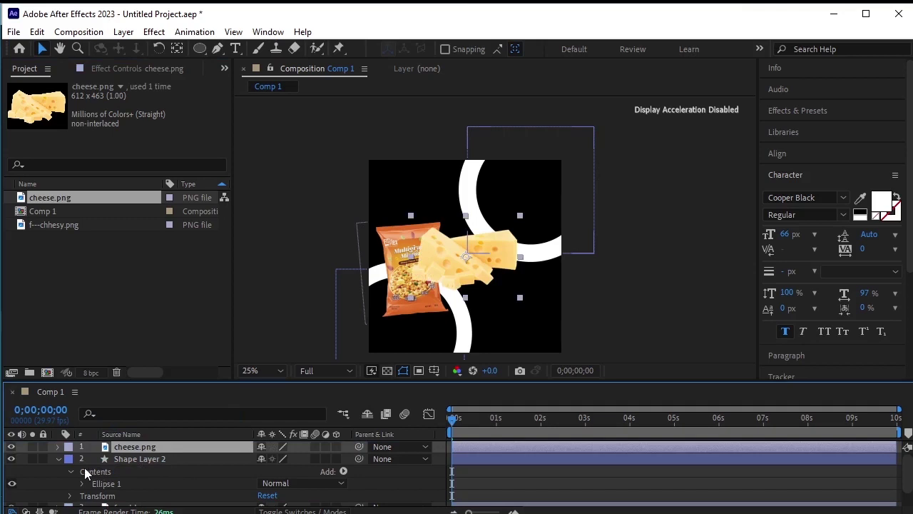
Scale the cheese layer to 60% and place it over the upper-left part of the second circle.
key(s)
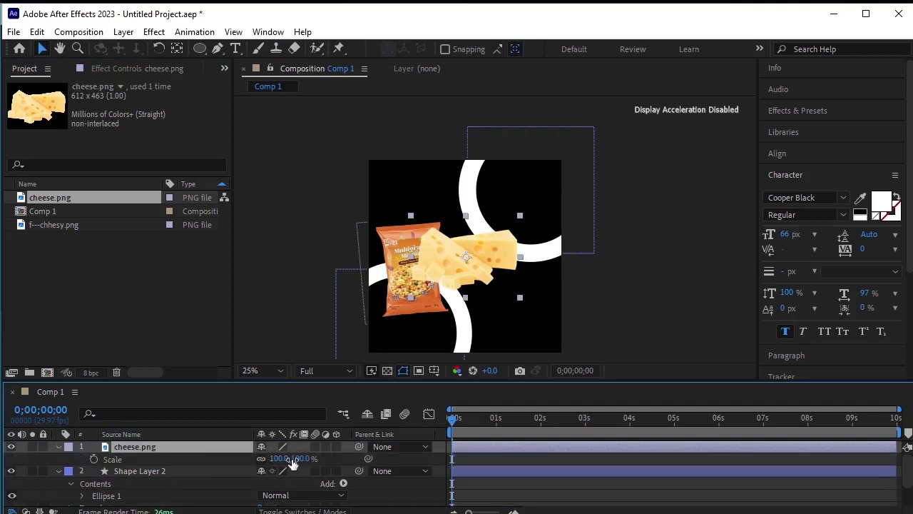
drag(296, 460, 278, 471)
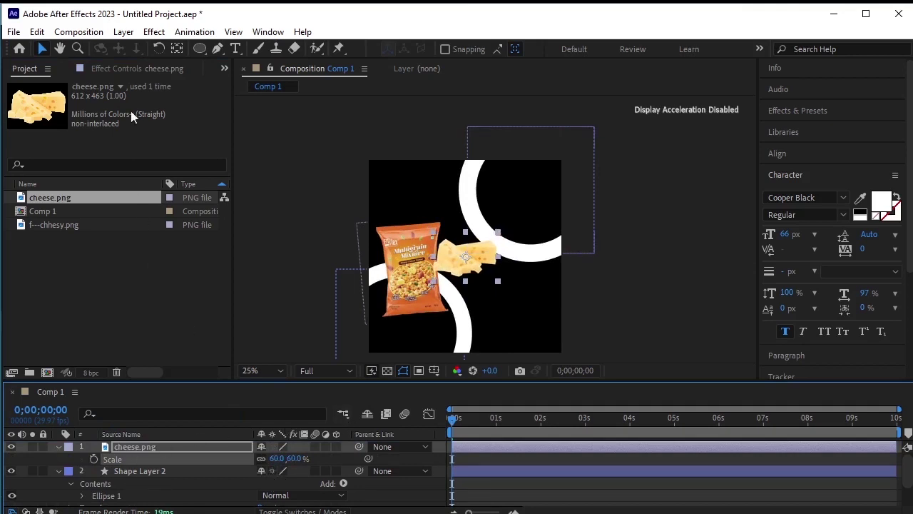
drag(477, 265, 479, 187)
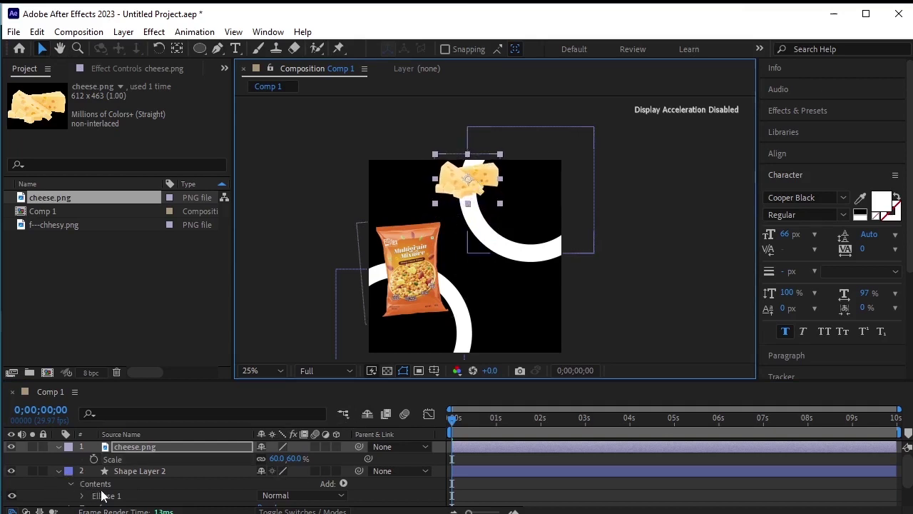
Convert the ellipse path of the second circle, Shape Layer 2, to a Bezier path.
scroll(102, 494, down, 2)
click(118, 462)
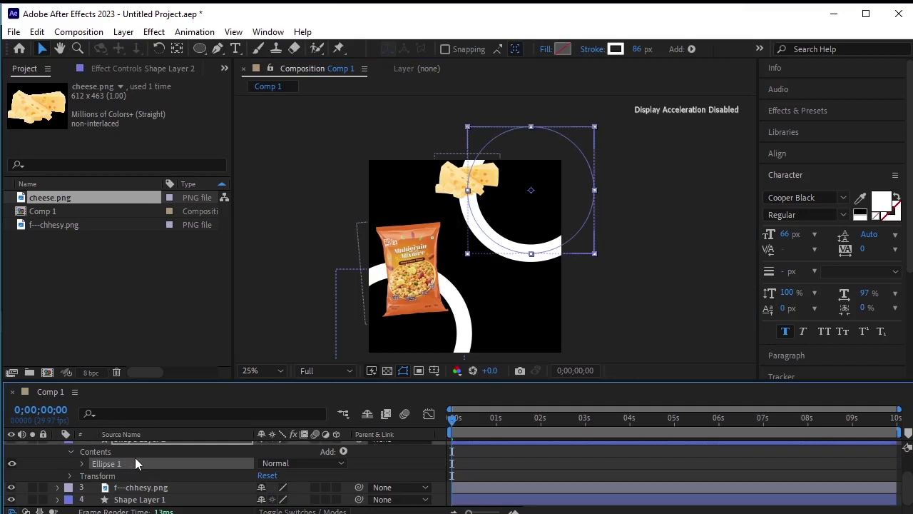
right_click(132, 461)
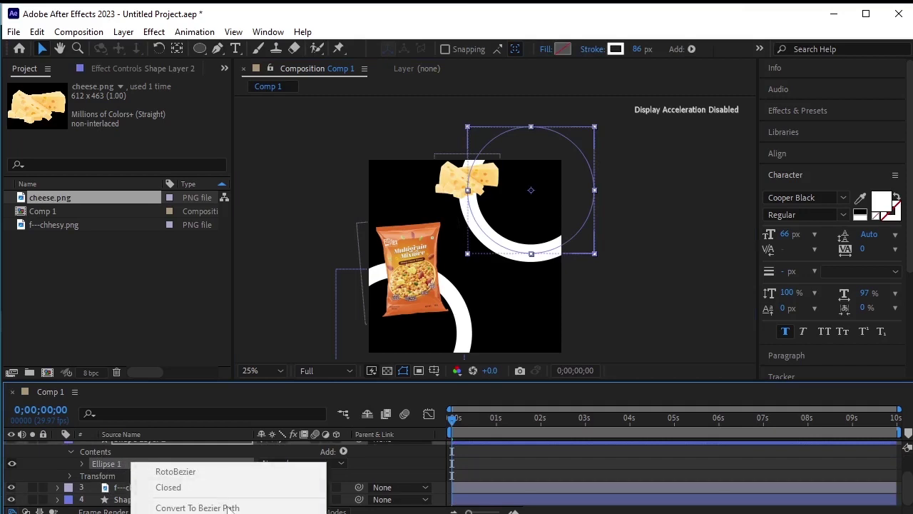
click(82, 462)
click(83, 463)
click(157, 463)
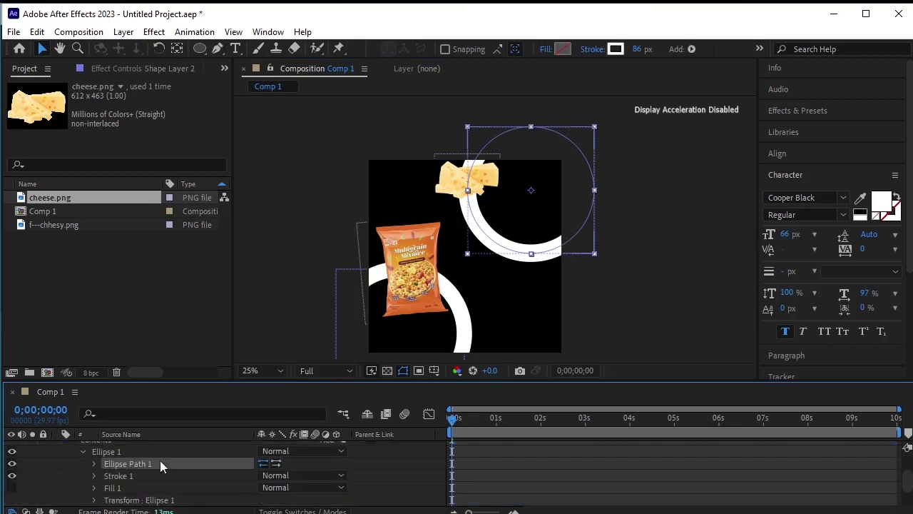
right_click(160, 464)
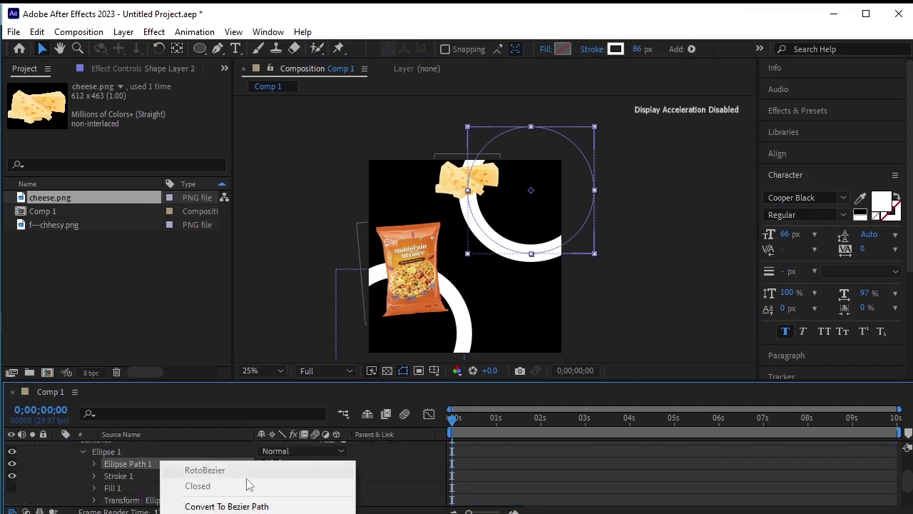
click(287, 508)
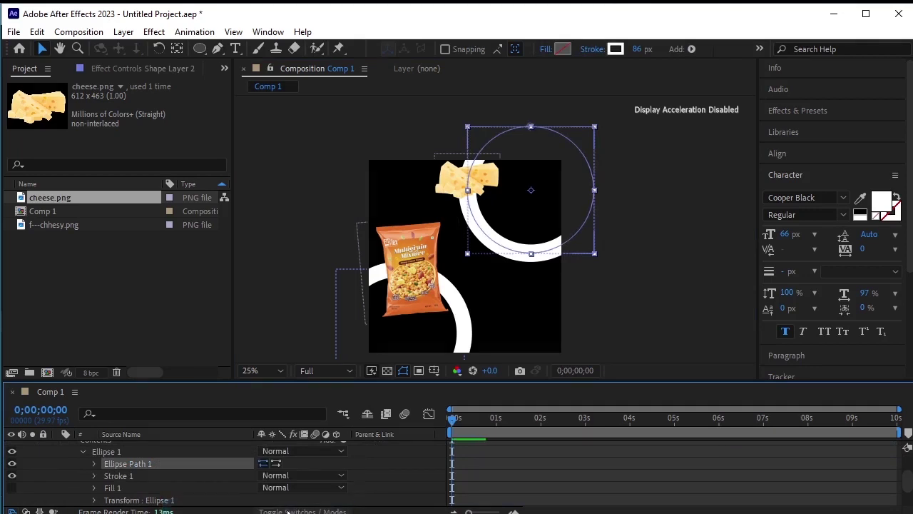
Copy the second circle's path and paste it into the cheese layer's Position as keyframes starting at 0 s.
click(95, 464)
click(152, 474)
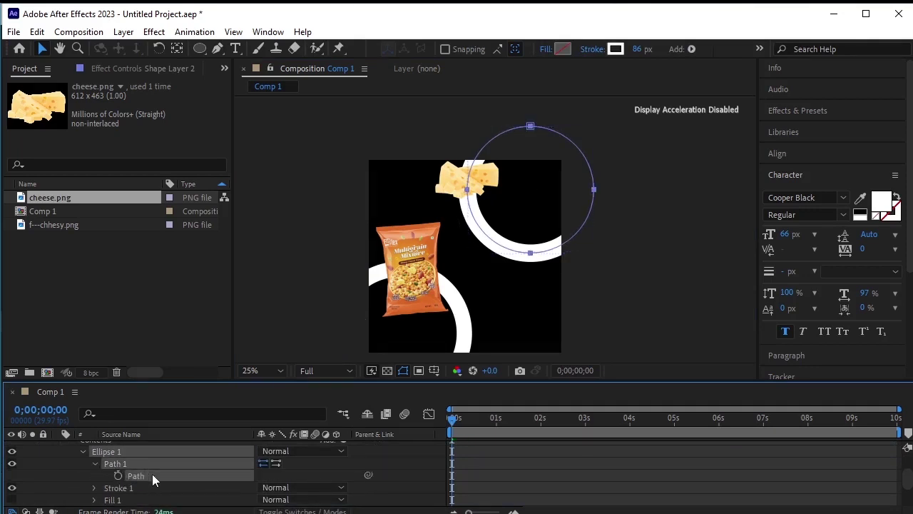
scroll(149, 477, up, 3)
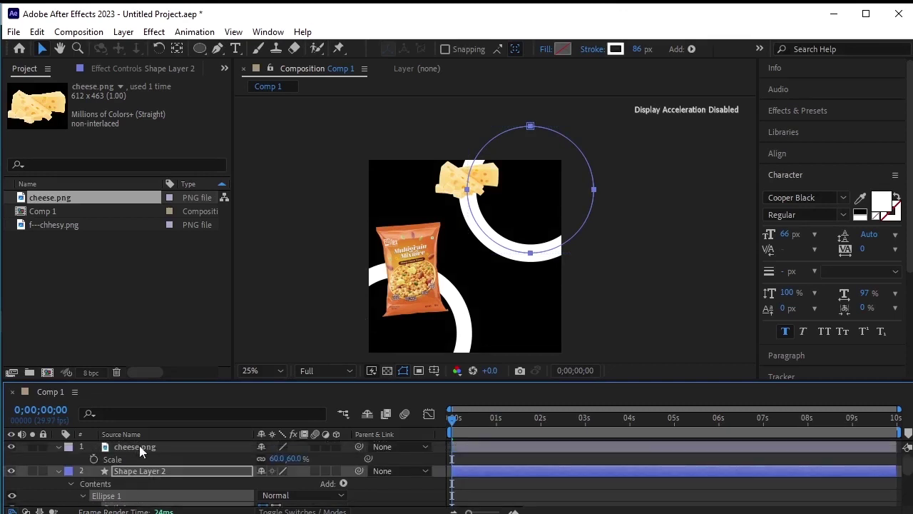
click(140, 445)
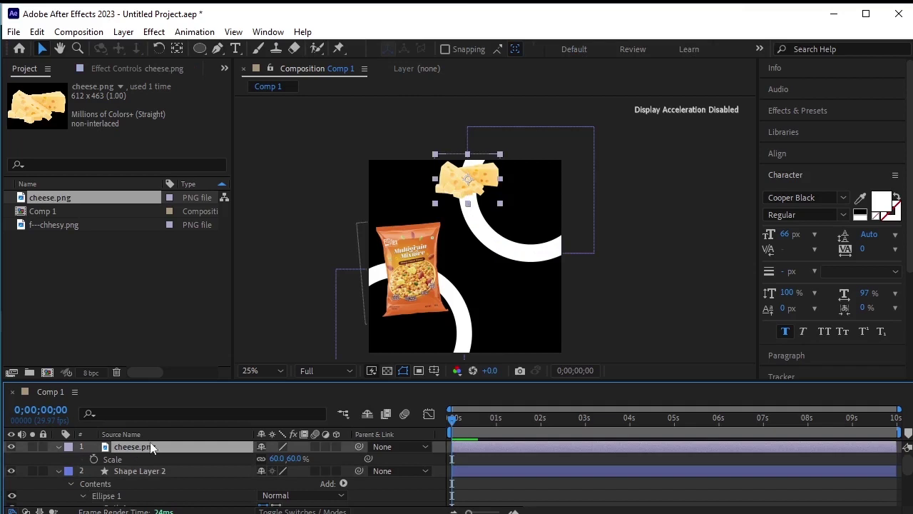
key(p)
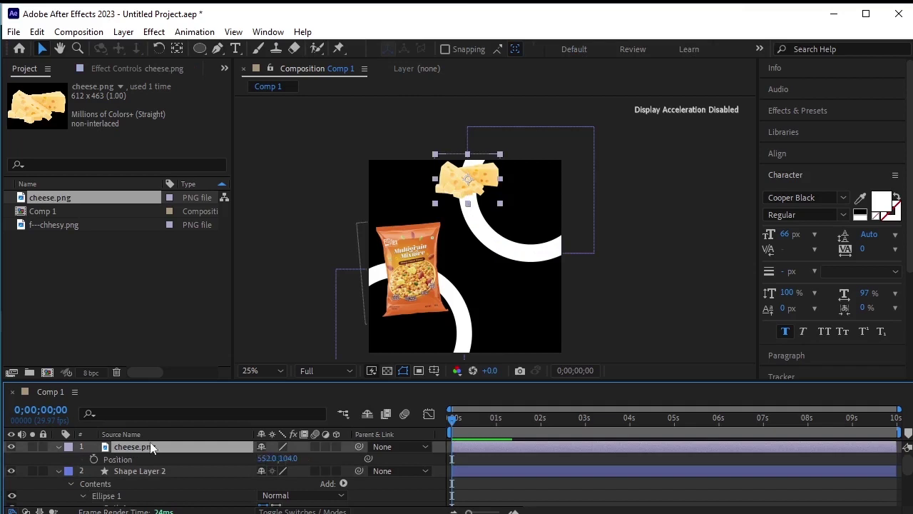
click(94, 459)
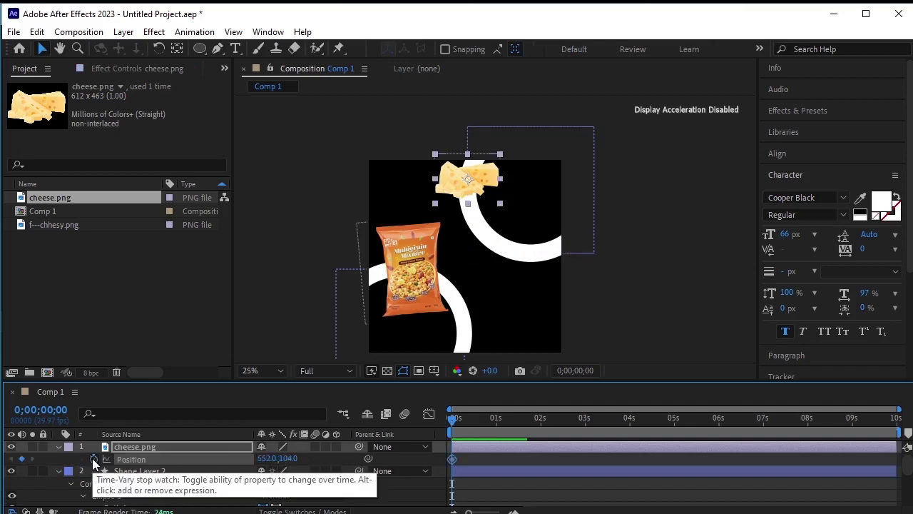
key(ctrl+v)
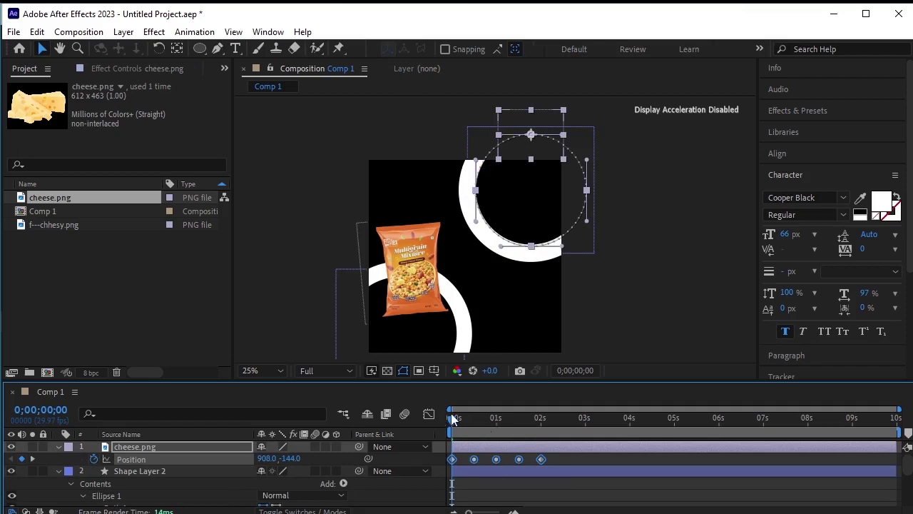
Check the cheese's direction of travel, and time-reverse its position keyframes.
drag(453, 419, 478, 420)
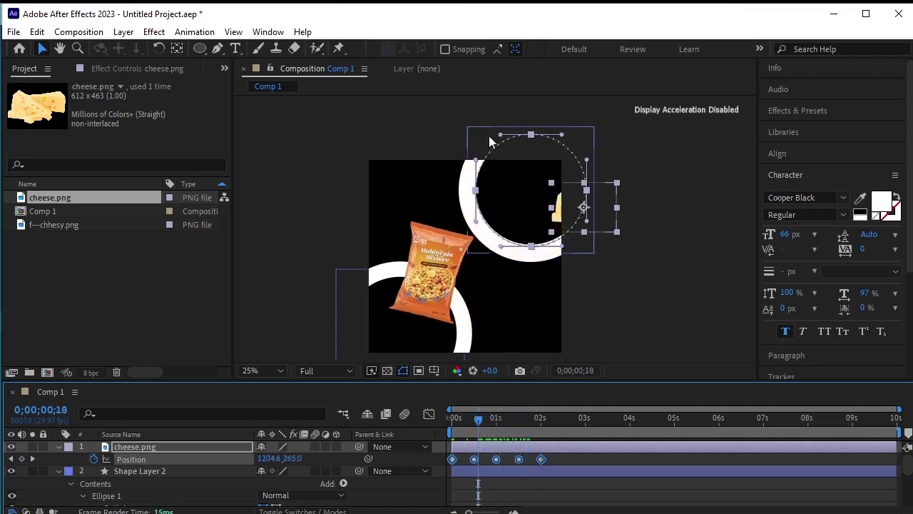
right_click(540, 460)
mouse_move(599, 502)
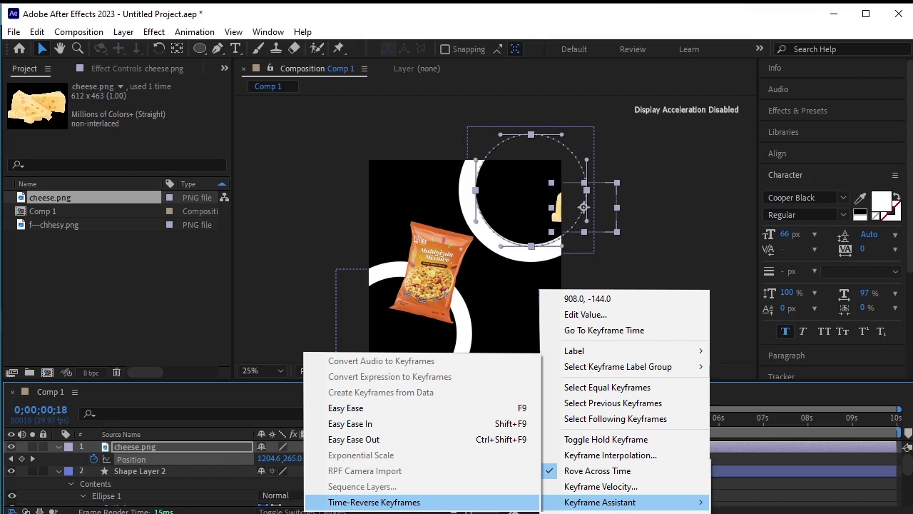
click(374, 501)
Play the animation from the start to check the cheese's reversed motion around the second circle.
drag(477, 419, 401, 418)
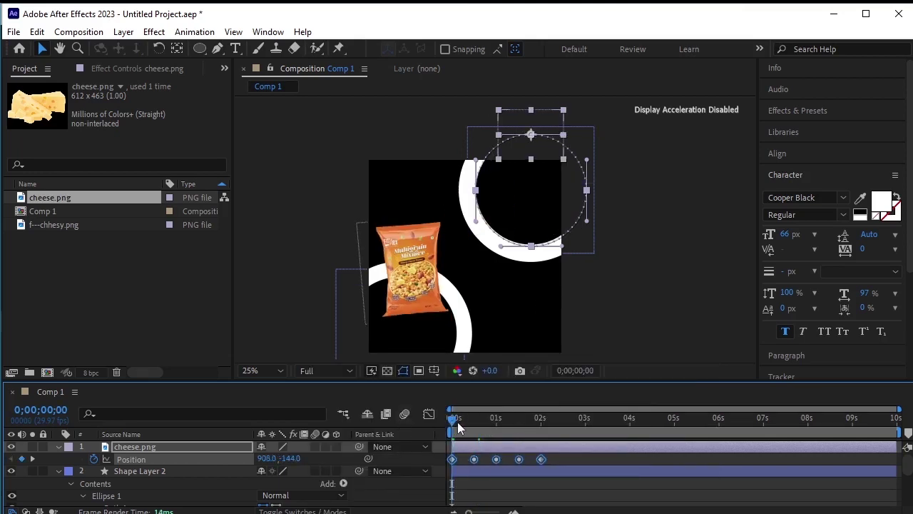
mouse_move(457, 421)
mouse_down()
mouse_move(470, 417)
mouse_move(451, 428)
mouse_up()
key(ctrl+Down)
key(space)
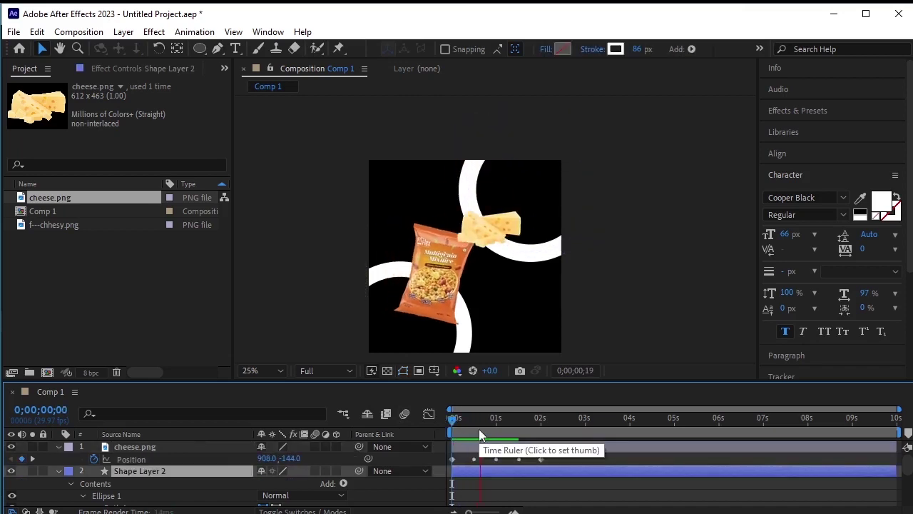
drag(479, 429, 434, 430)
key(space)
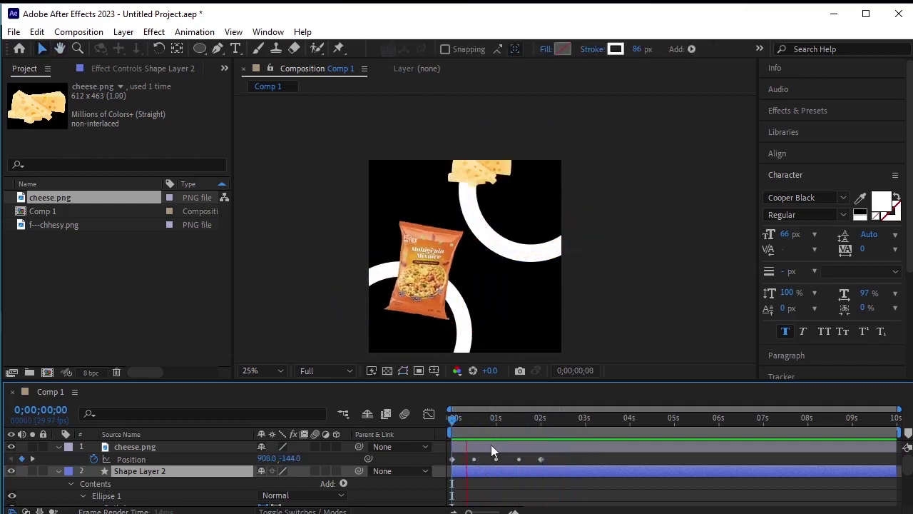
key(space)
drag(477, 426, 449, 431)
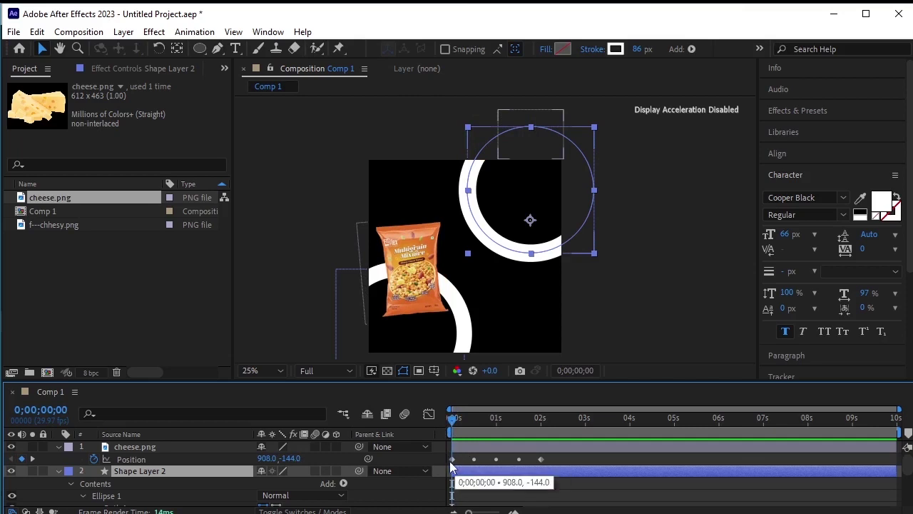
Delete the cheese's first position keyframe and shift the remaining four back to the start of the timeline.
click(474, 461)
key(space)
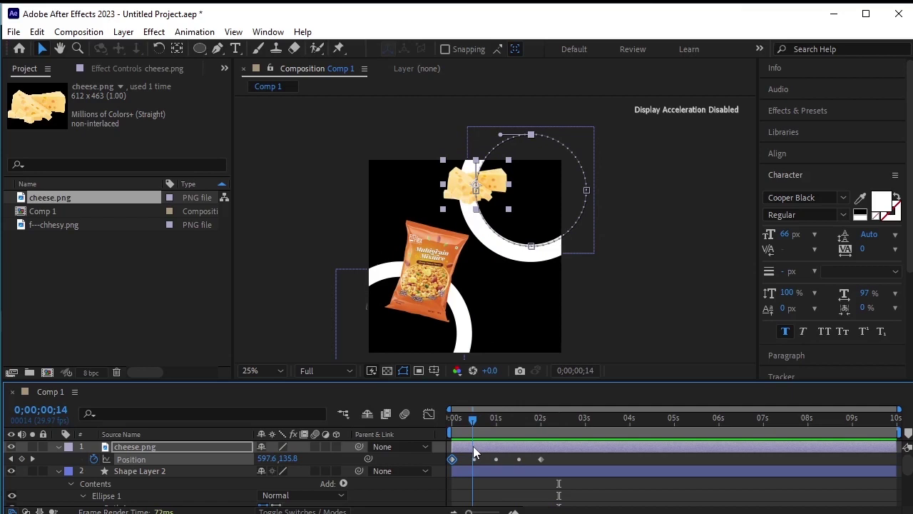
click(454, 458)
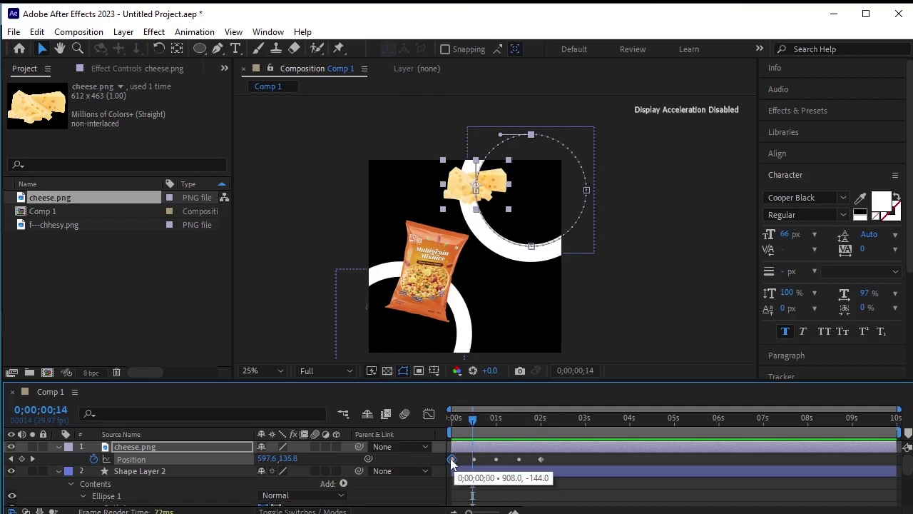
key(Delete)
drag(458, 462, 518, 467)
drag(471, 423, 387, 429)
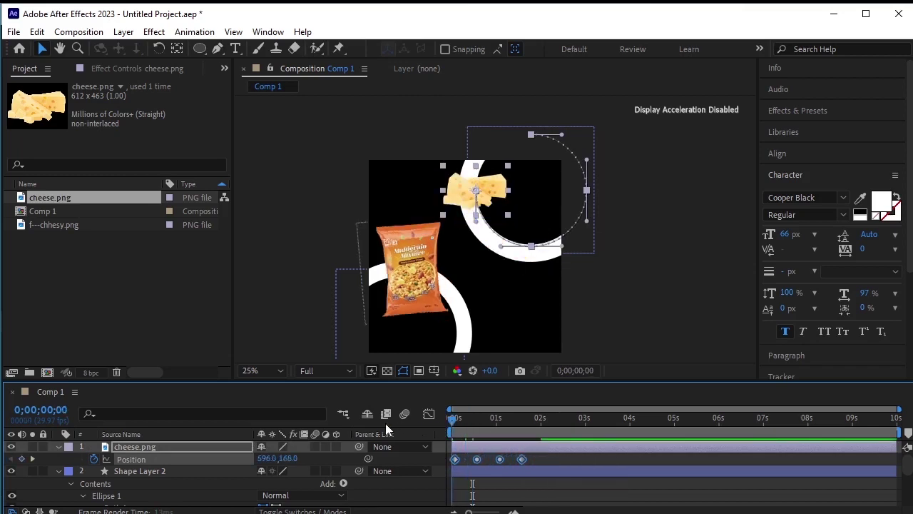
Preview the cheese's shortened motion together with the packet from the start of the composition.
click(561, 461)
key(space)
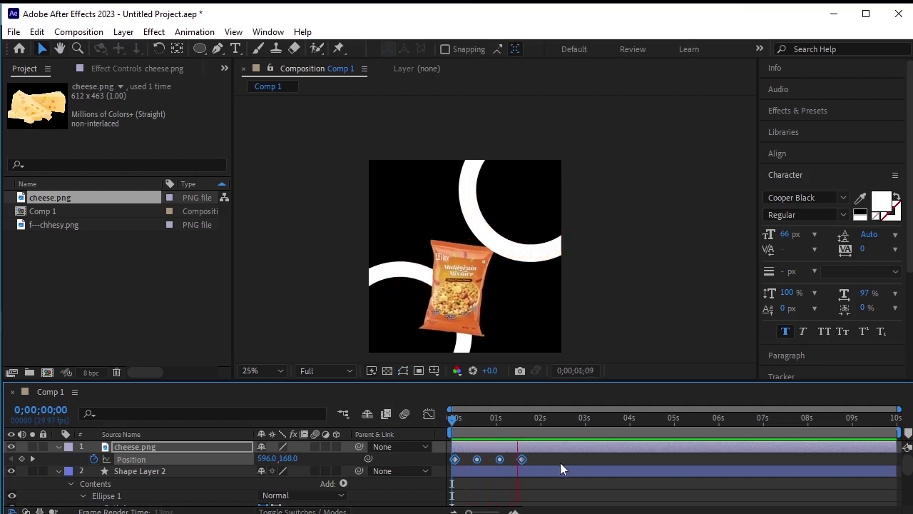
key(space)
drag(543, 419, 414, 431)
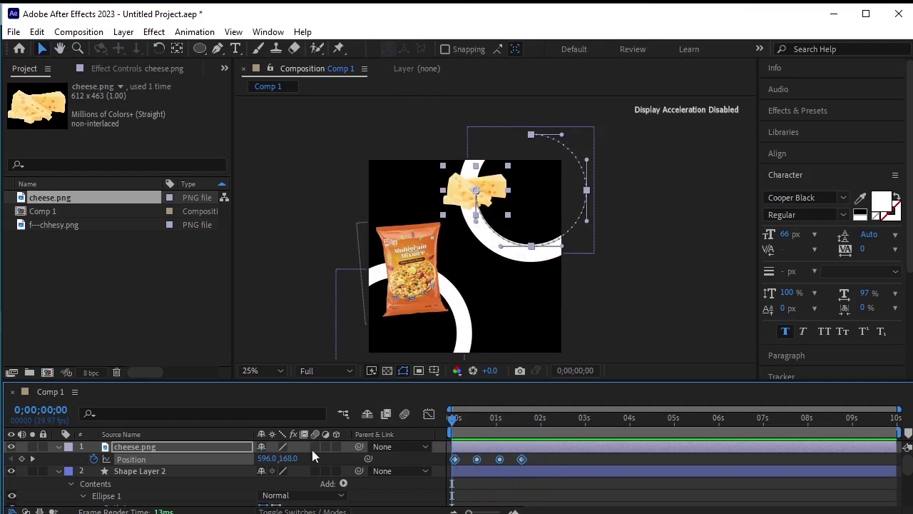
Set the cheese's starting position at 0 s to 596, 118 and shift its last three keyframes to end at about 2 s.
click(452, 421)
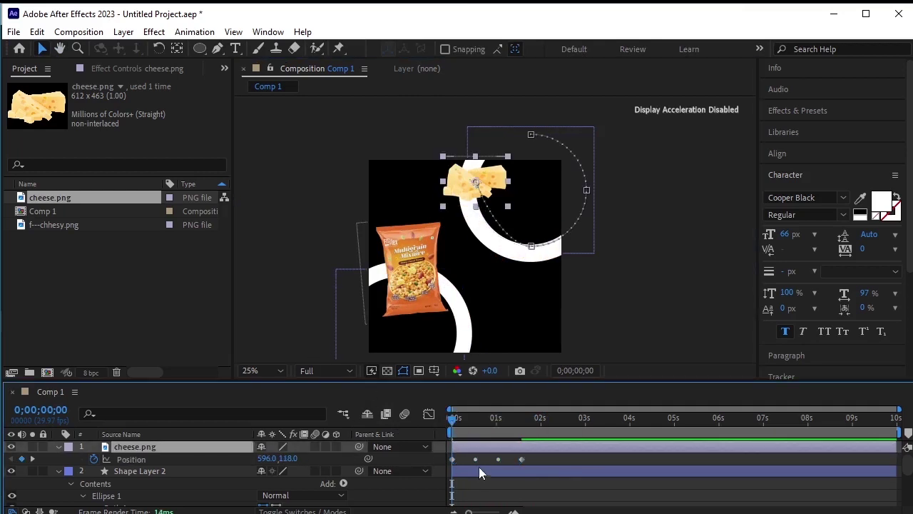
drag(465, 457, 495, 462)
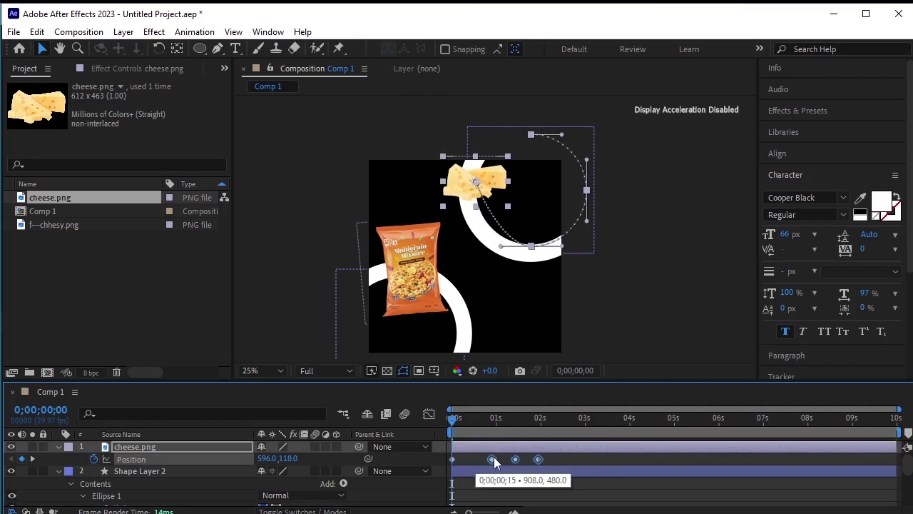
drag(496, 462, 497, 463)
Reveal the packet layer's keyframes and shift the cheese's last three position keyframes to start at 0;00;01;29, aligned with the packet's second position keyframe.
drag(534, 382, 524, 276)
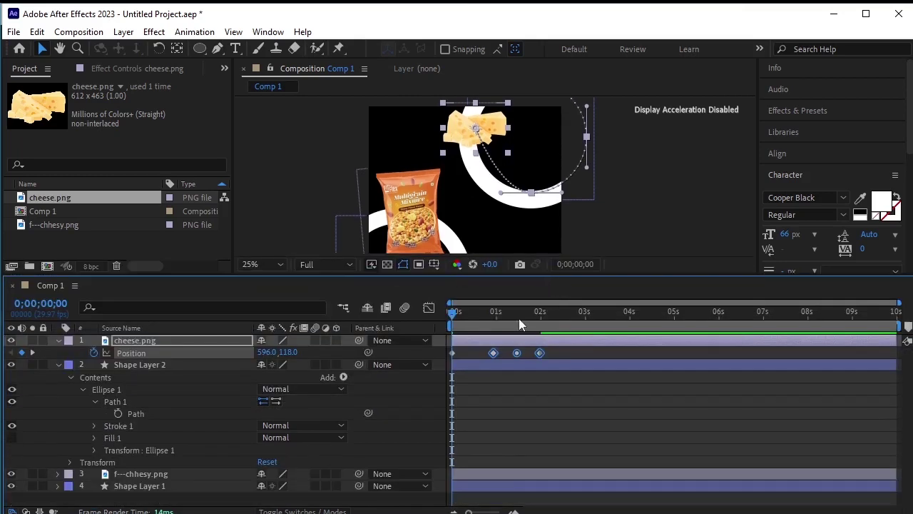
click(159, 478)
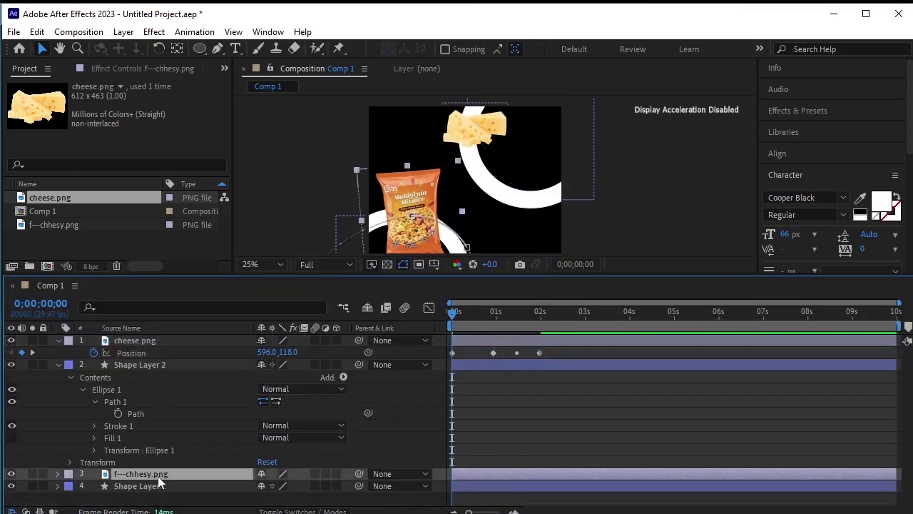
key(u)
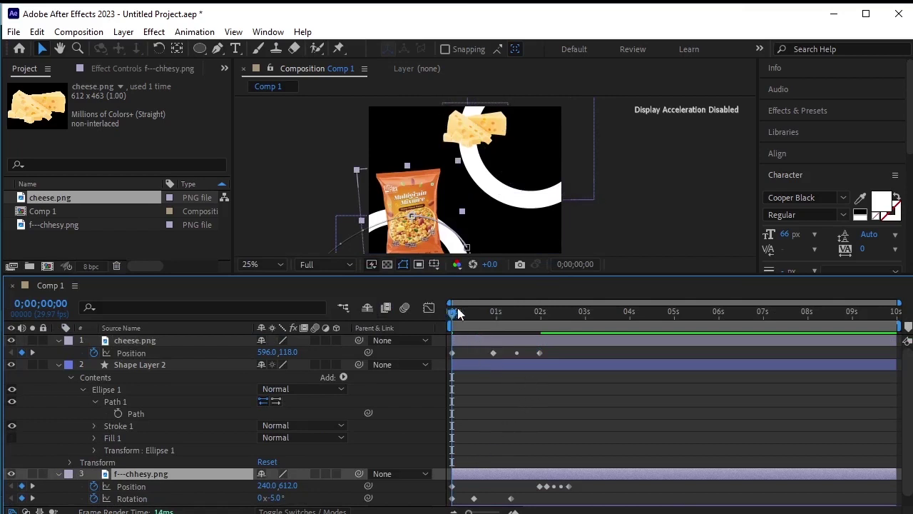
drag(459, 314, 539, 361)
click(540, 352)
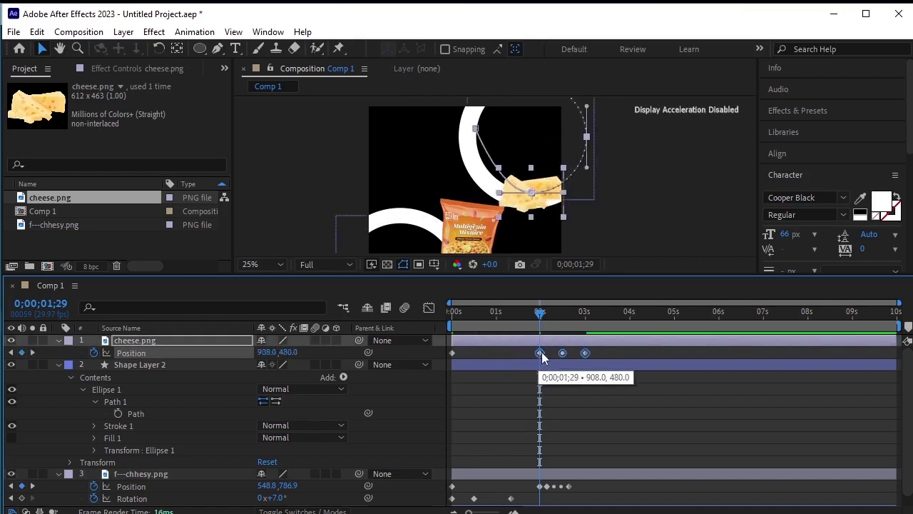
Compress the cheese's last three position keyframes to end at 0;00;02;18, and play back the combined animation.
drag(541, 321, 570, 356)
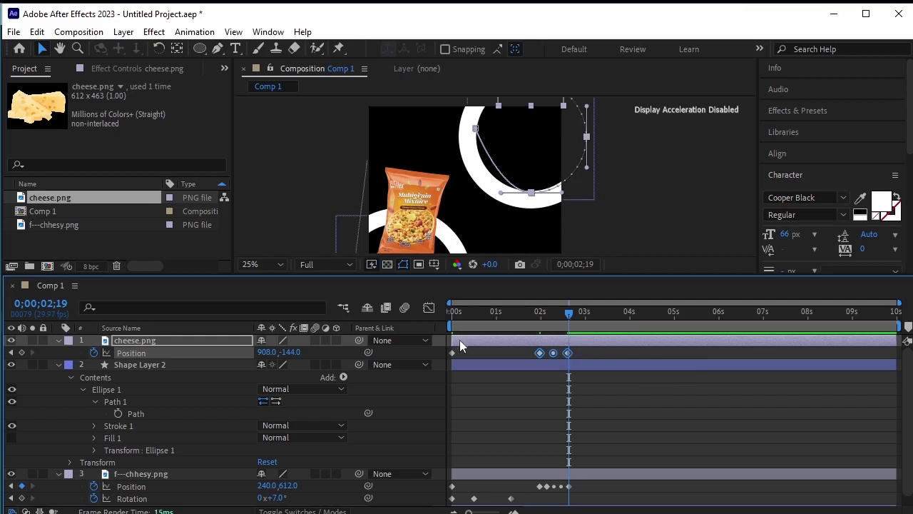
drag(565, 314, 412, 315)
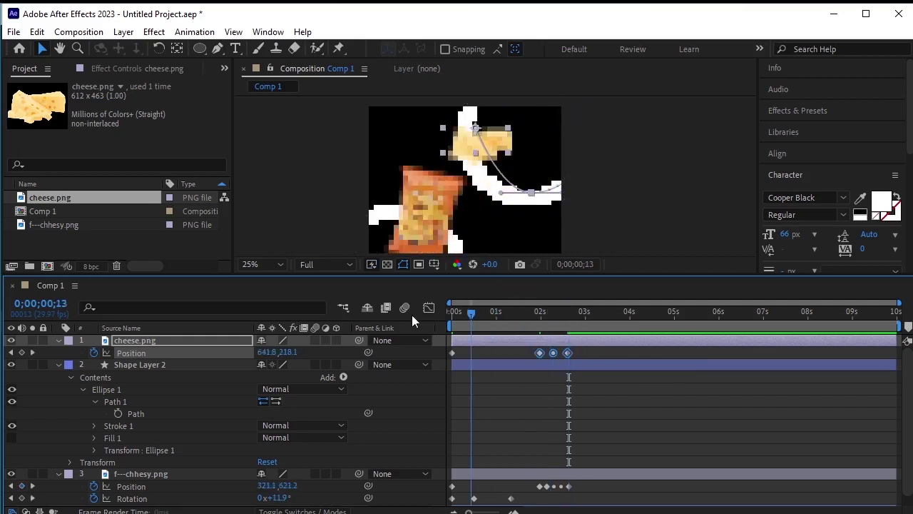
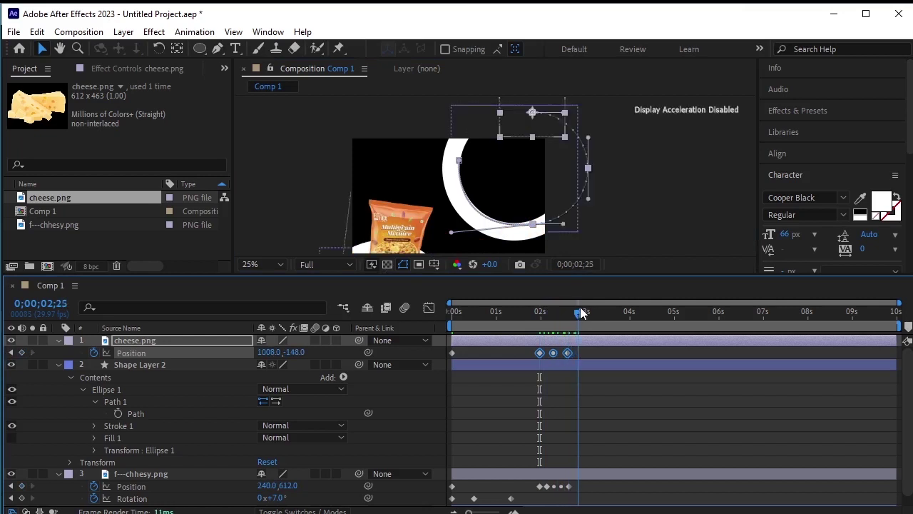
key(space)
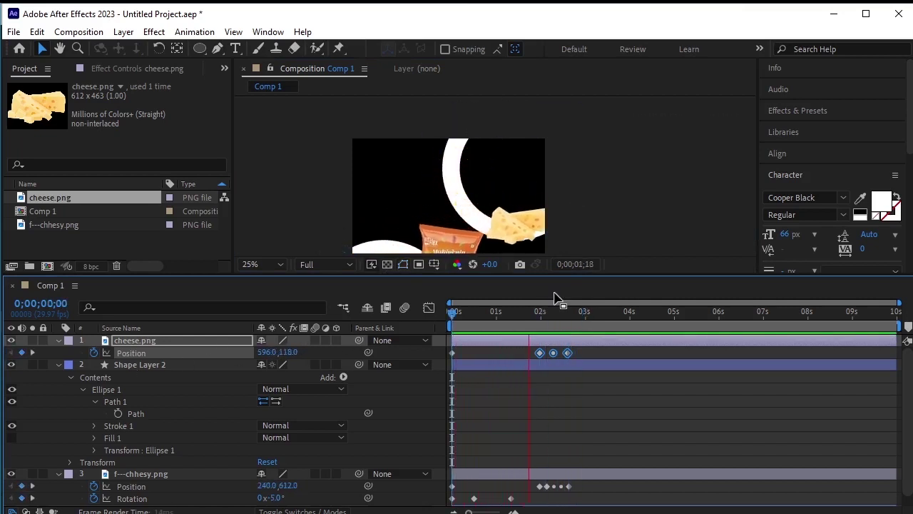
At the cheese's last position keyframe, move the layer farther above the composition to 1016, -216.
drag(599, 323, 566, 328)
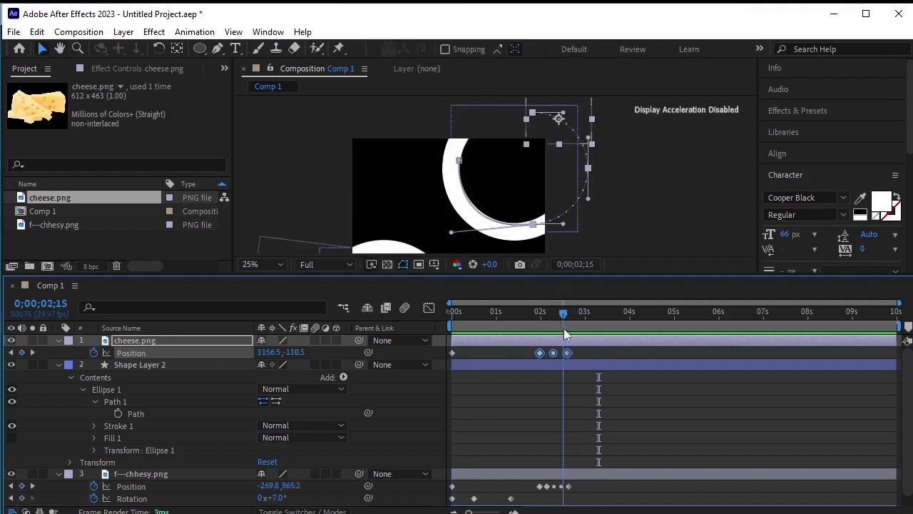
click(611, 204)
click(564, 354)
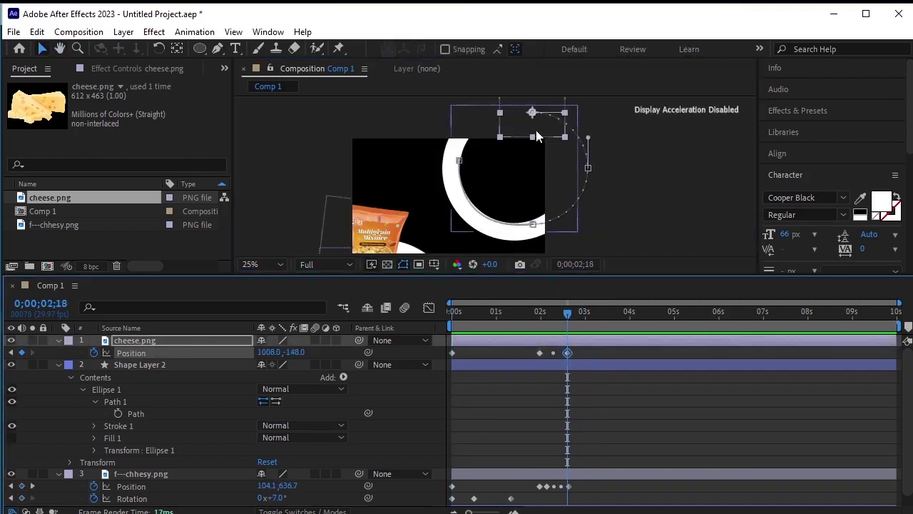
drag(534, 113, 535, 101)
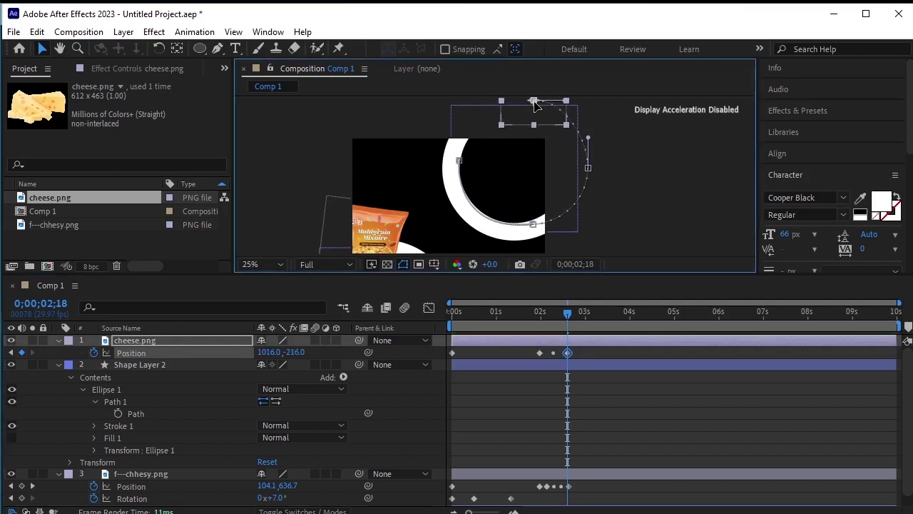
Copy the cheese's starting position keyframe from 0 s and paste it at 0;00;02;22.
click(640, 227)
drag(564, 311, 453, 312)
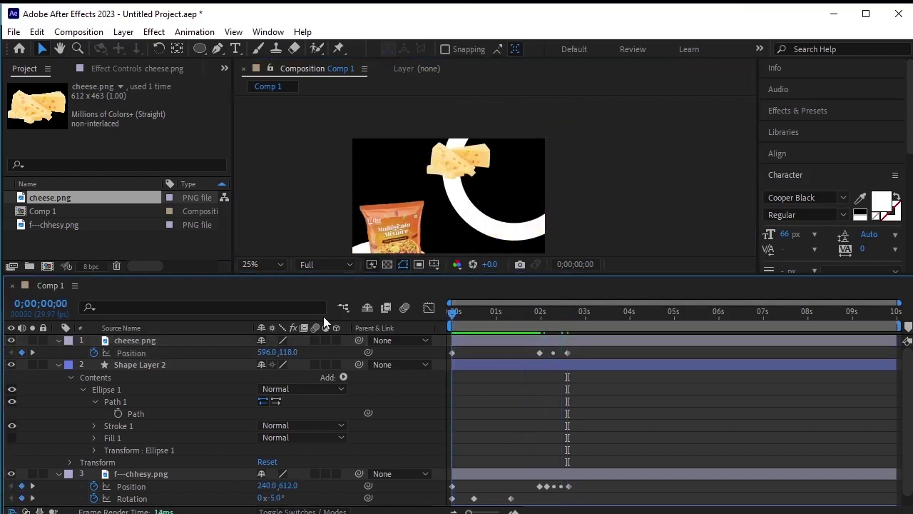
click(451, 353)
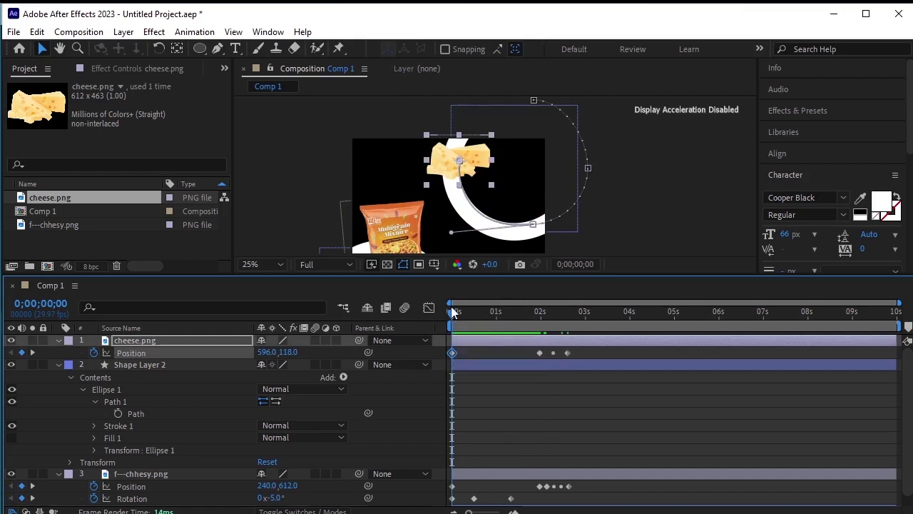
drag(451, 306, 569, 353)
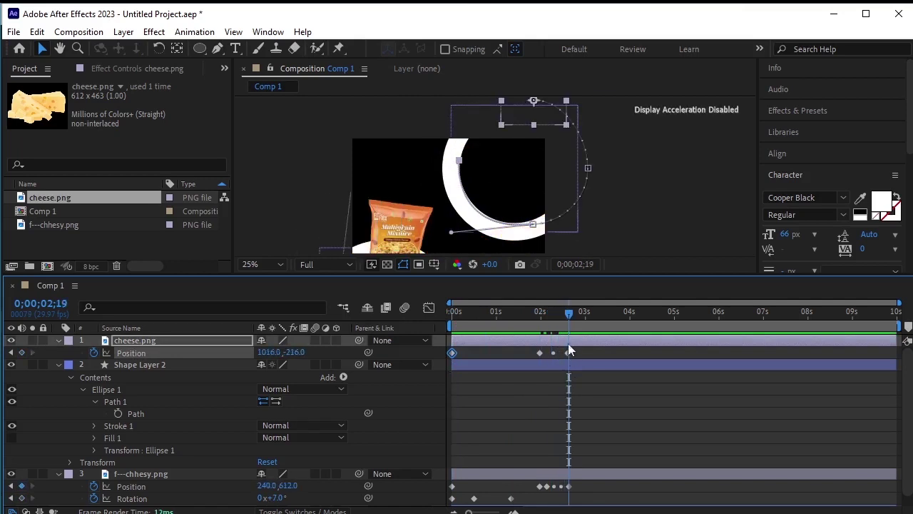
drag(568, 314, 573, 320)
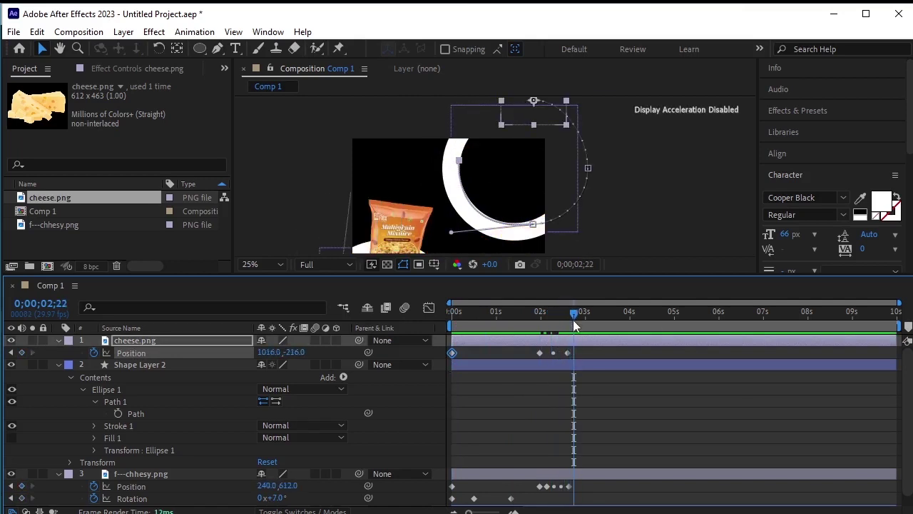
key(ctrl+v)
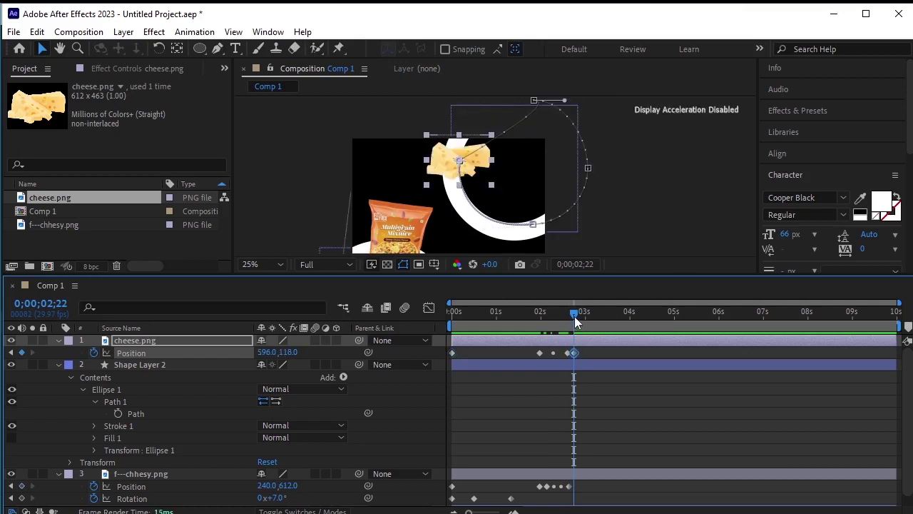
Compress the cheese's last three position keyframes to end at 0;00;02;19, aligned with the packet's last position keyframe.
drag(570, 319, 568, 324)
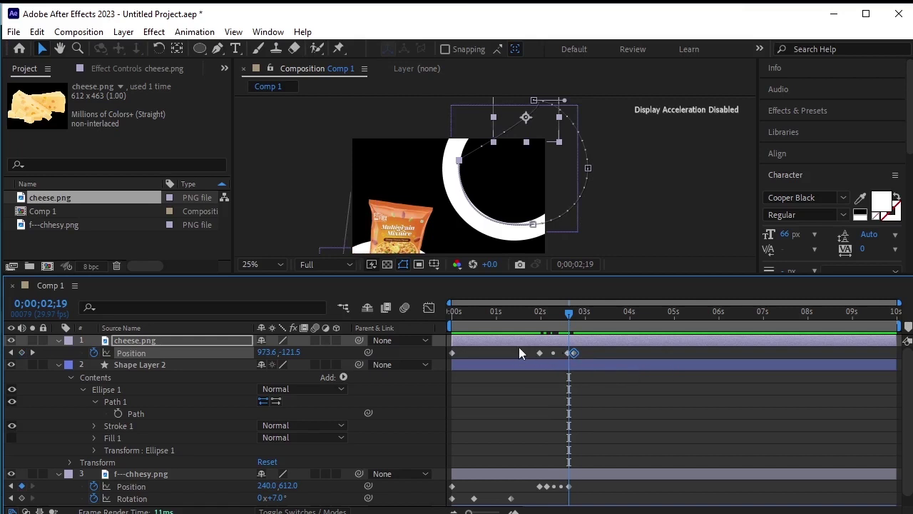
drag(519, 347, 558, 361)
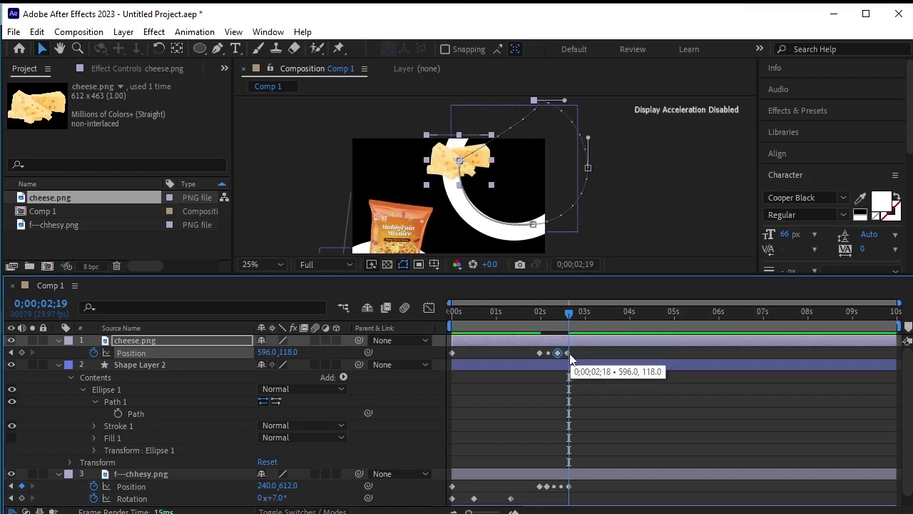
click(569, 352)
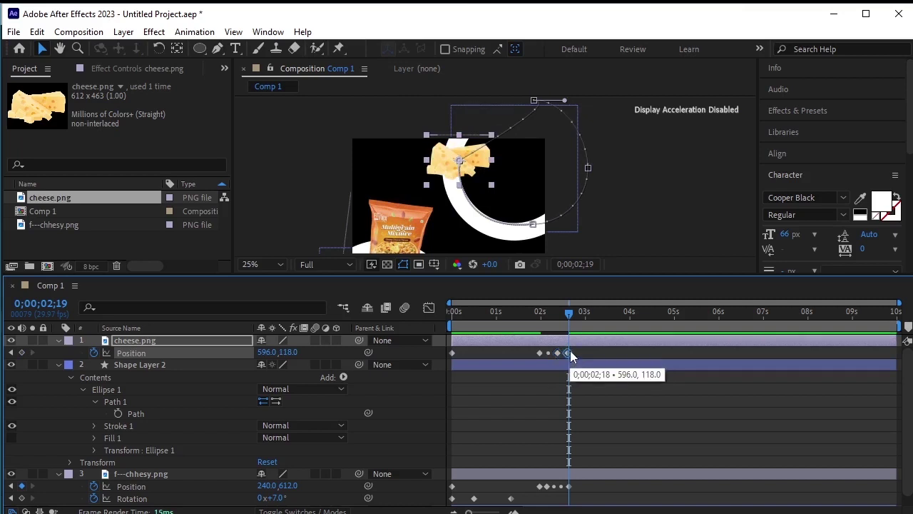
click(11, 353)
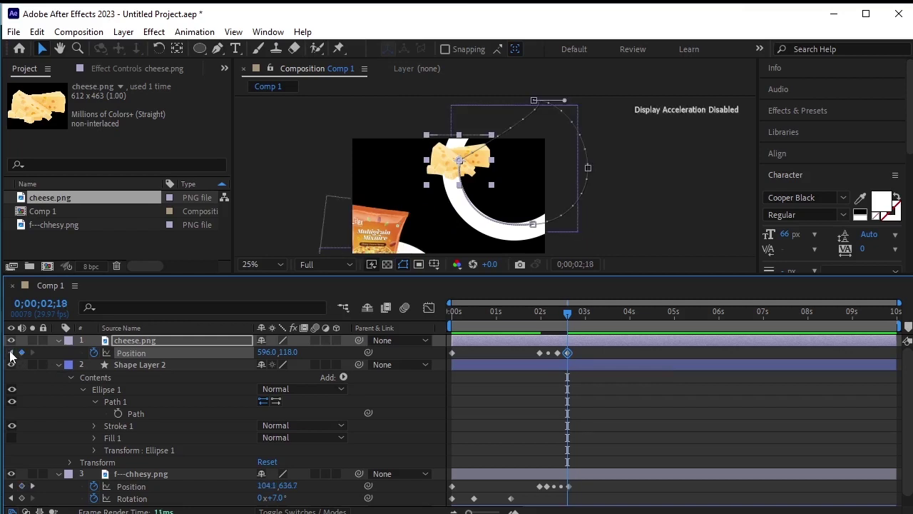
click(33, 486)
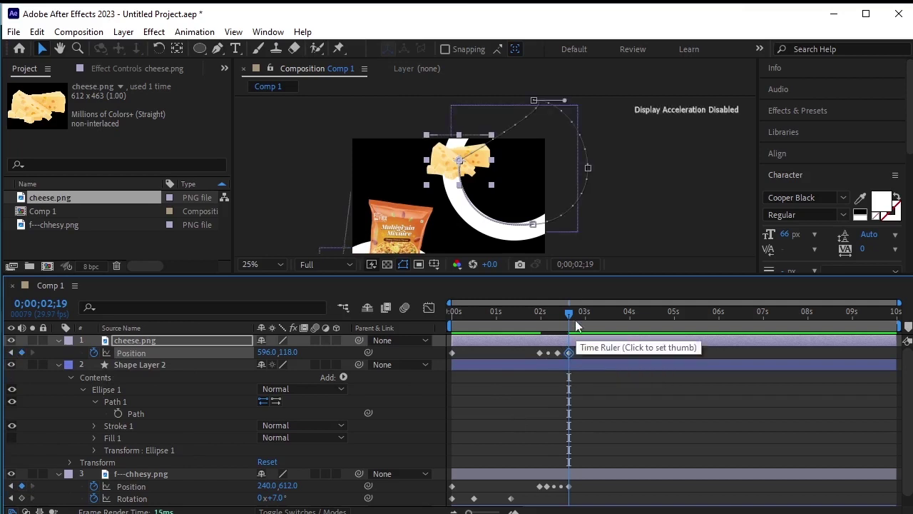
Fit the whole composition in an enlarged viewer and play back the animation from the start.
drag(575, 320, 119, 327)
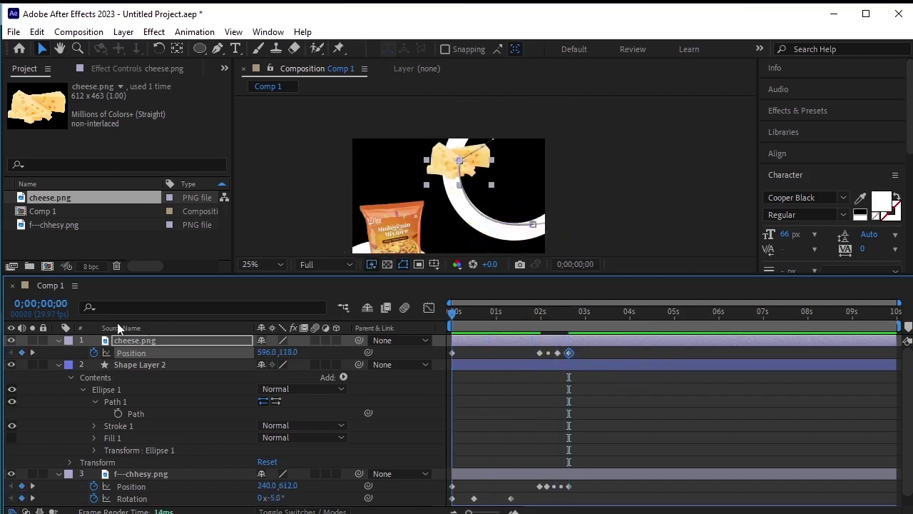
click(285, 266)
click(261, 291)
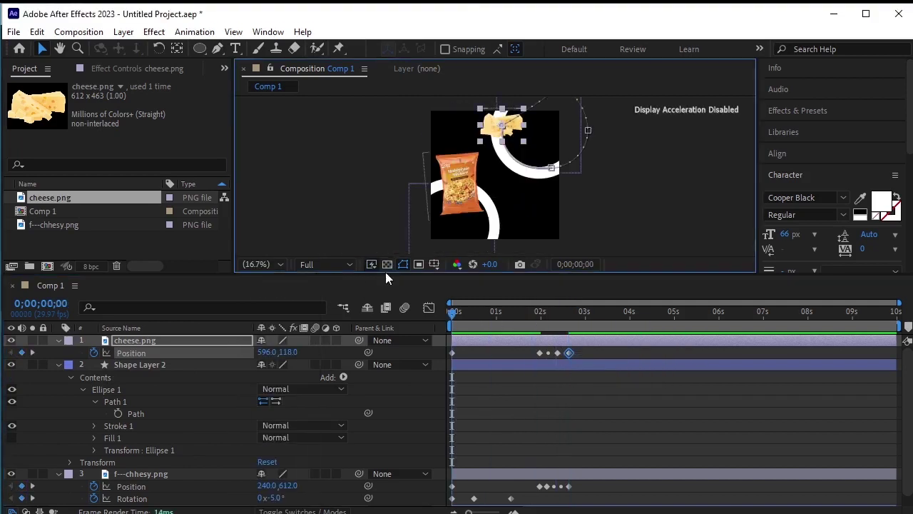
drag(384, 274, 399, 420)
key(space)
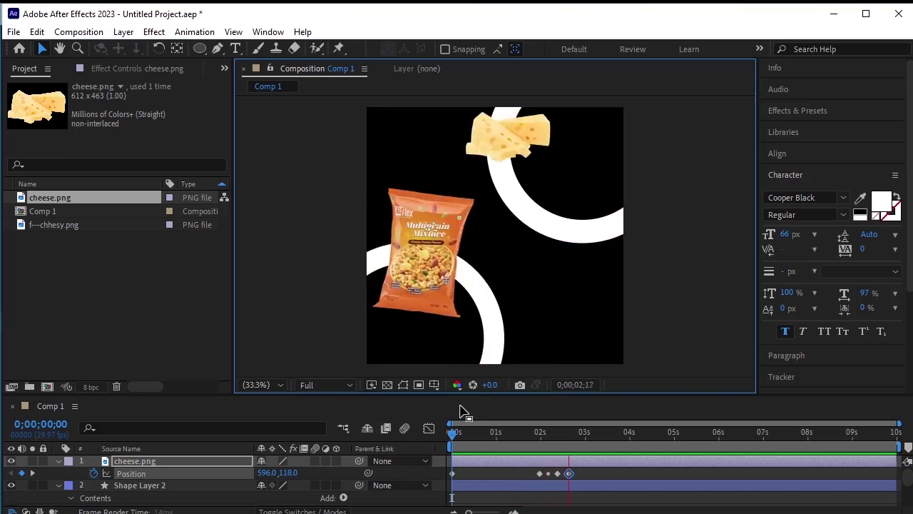
Curve the closing segment of the cheese's motion path from its topmost keyframe to complete the circle, and play back the result.
click(605, 432)
drag(608, 433, 593, 434)
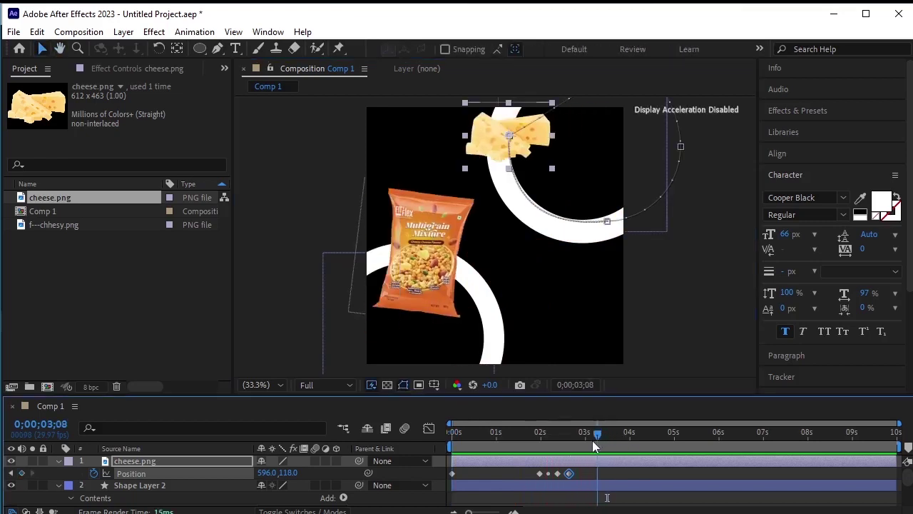
drag(549, 151, 518, 250)
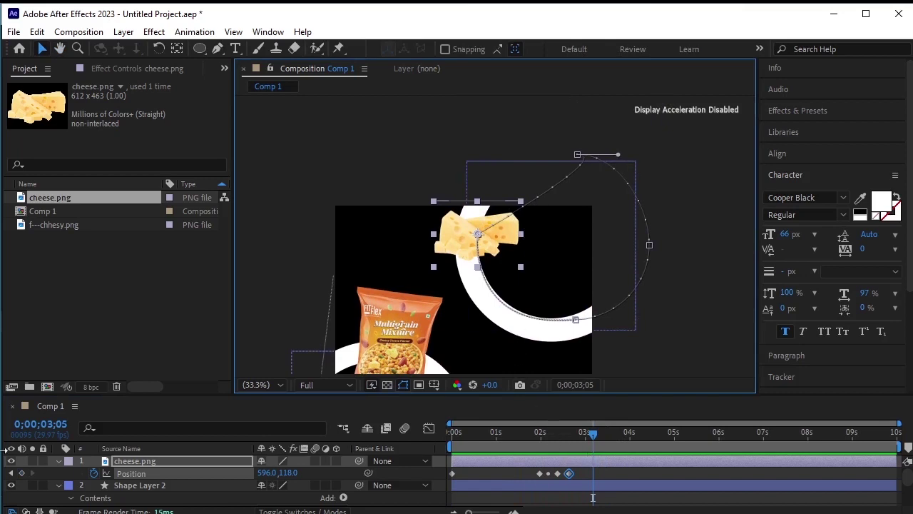
click(11, 473)
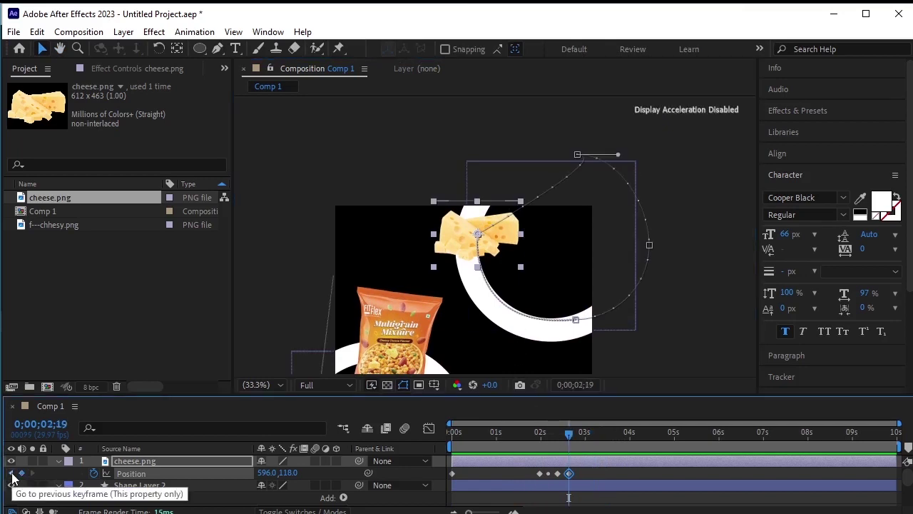
click(610, 158)
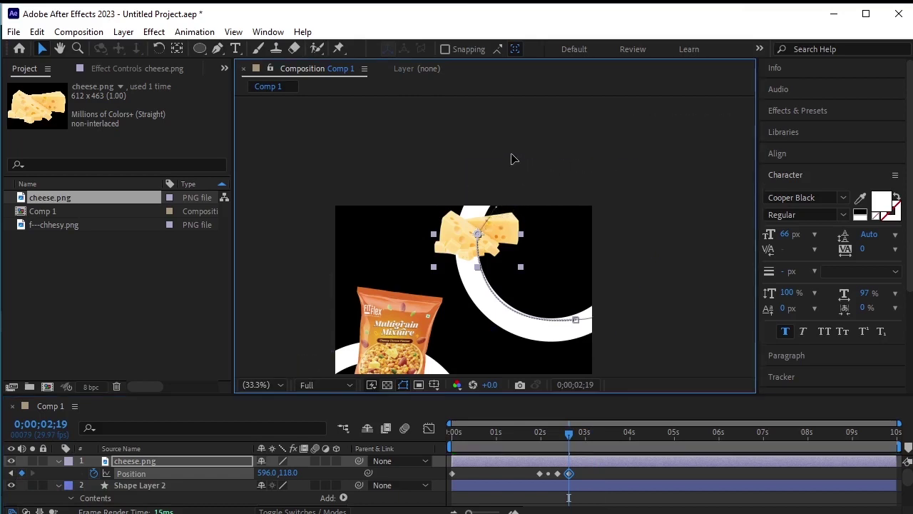
drag(511, 158, 468, 159)
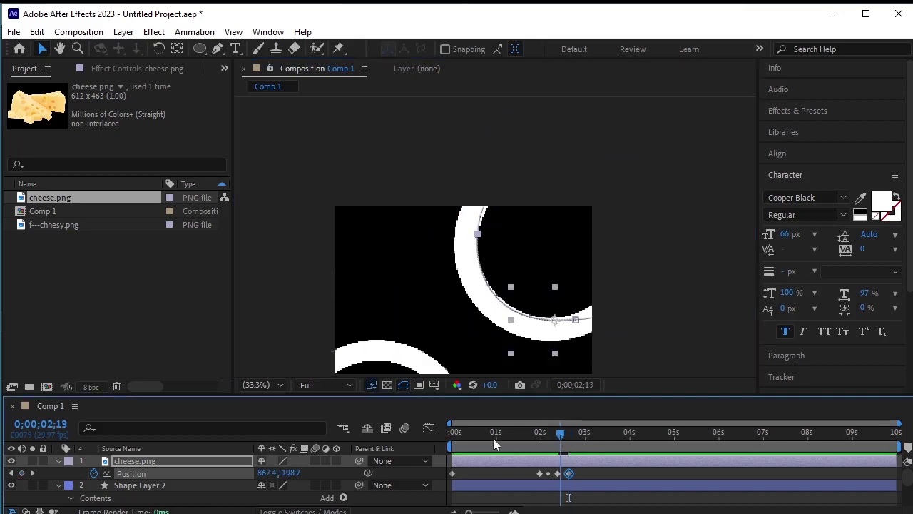
key(Home)
key(space)
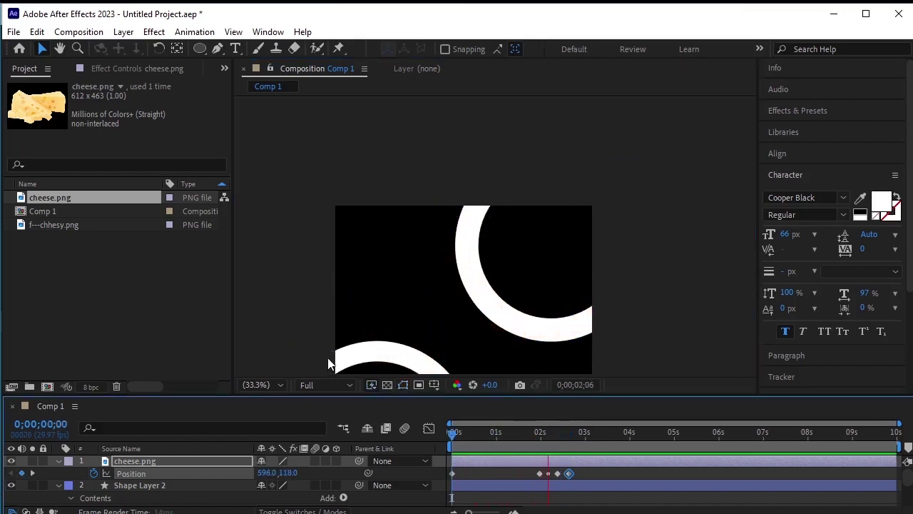
key(space)
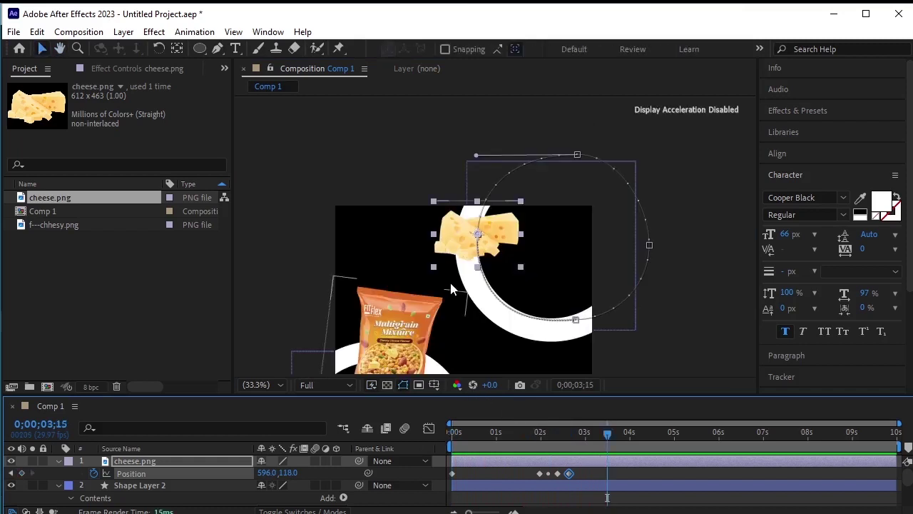
Shift the upper circle and the cheese's motion path slightly to the right, with the cheese starting at 640, 122 at 0 s.
drag(415, 312, 421, 205)
key(v)
click(399, 258)
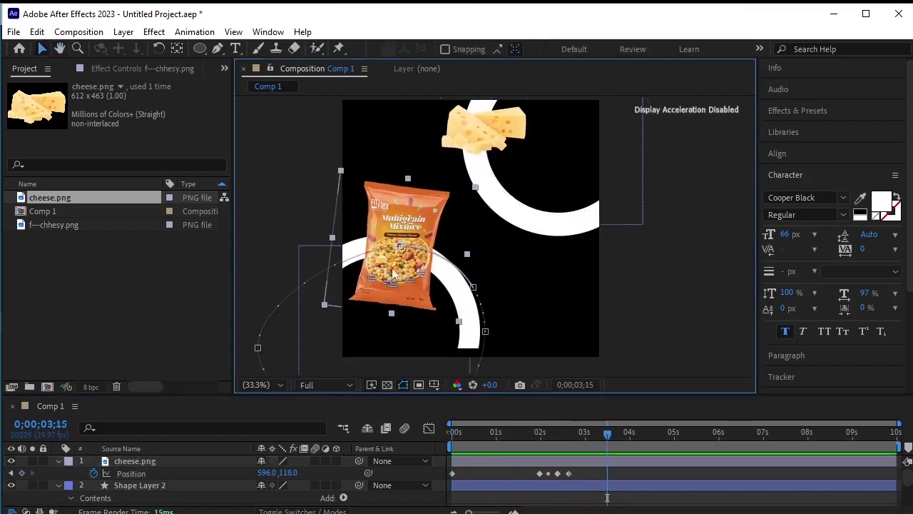
scroll(517, 187, up, 2)
scroll(516, 187, down, 2)
key(Home)
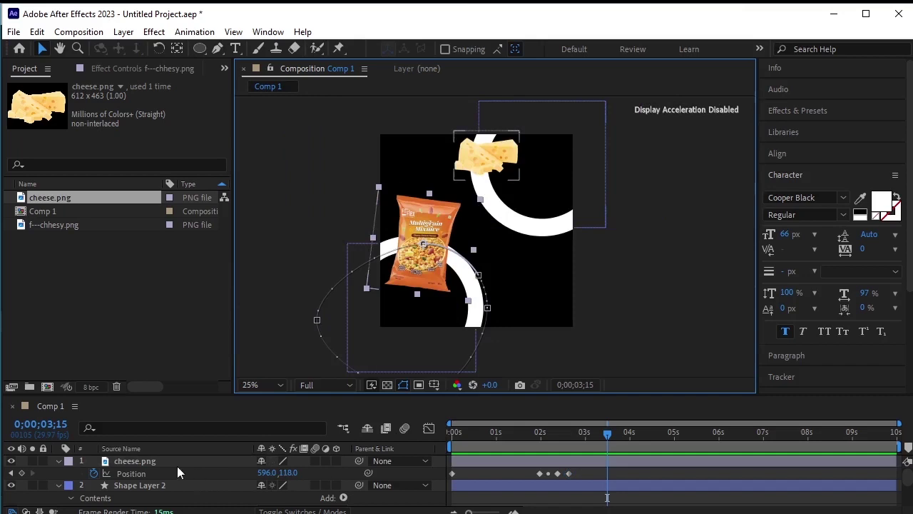
click(167, 485)
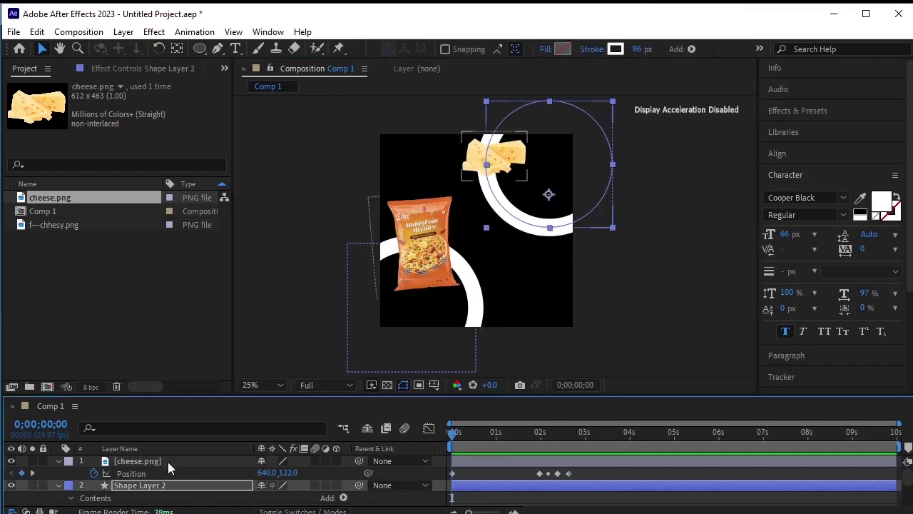
Animate the cheese's rotation from 0° at 0 s to 24° at 0;00;01;12 and play back the result.
click(173, 460)
key(r)
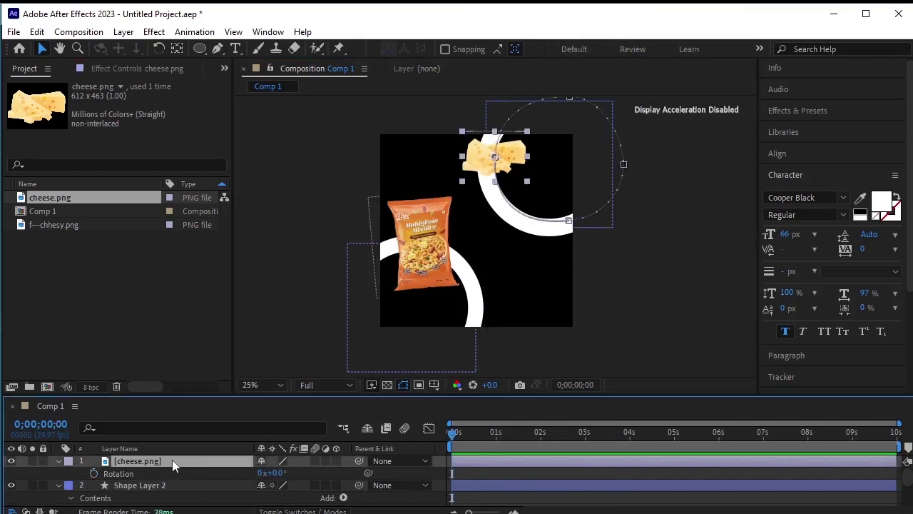
click(94, 474)
drag(454, 433, 519, 461)
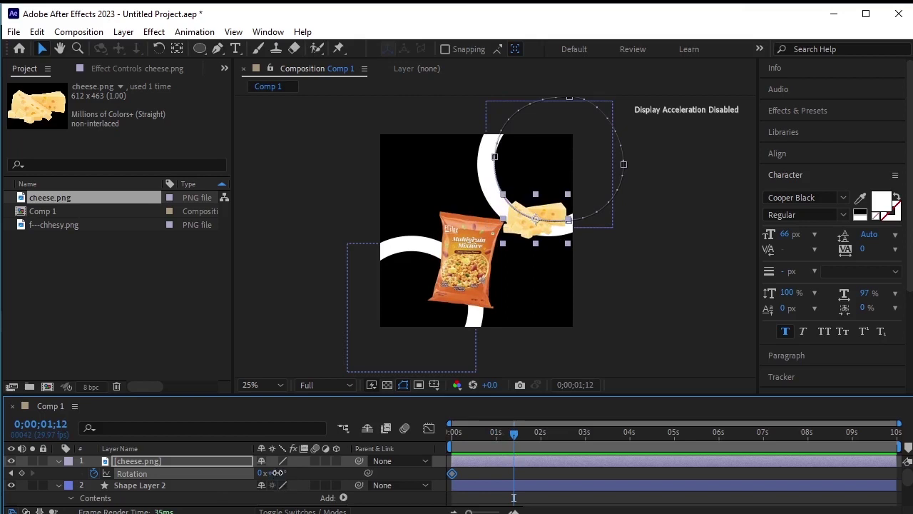
drag(277, 472, 295, 472)
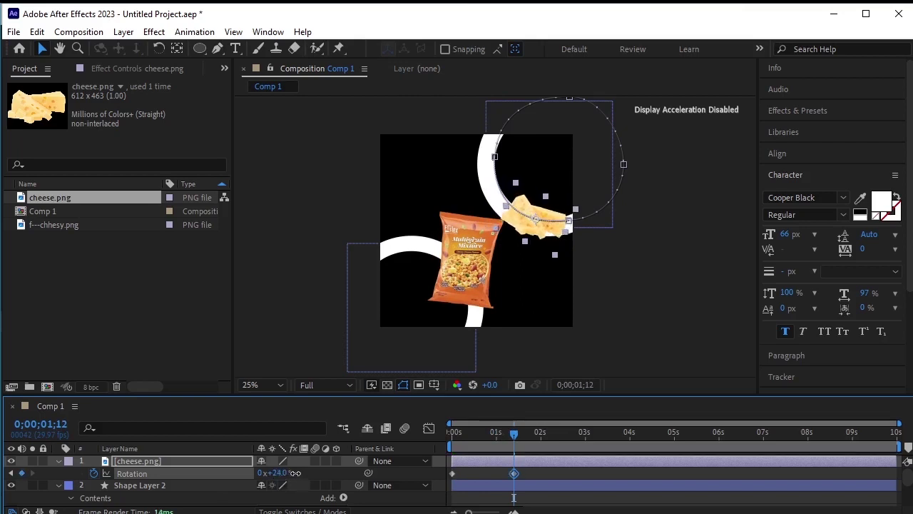
drag(518, 434, 441, 444)
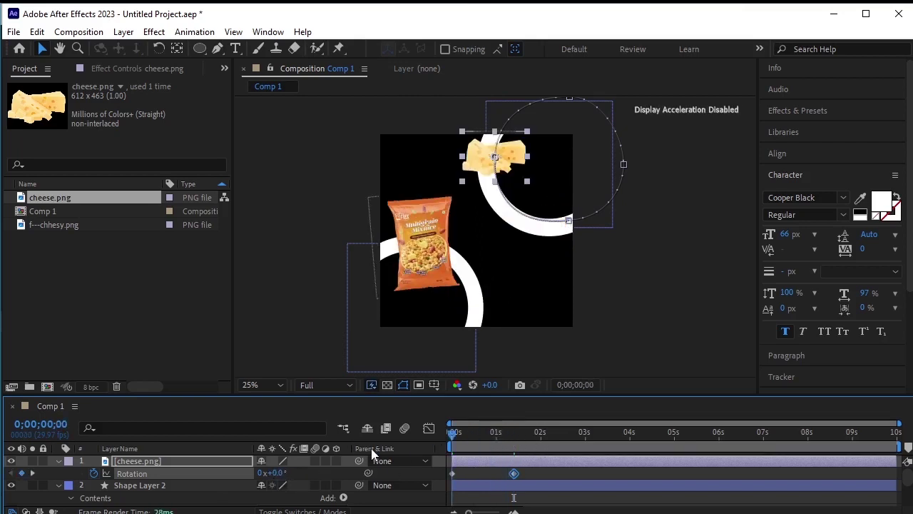
key(space)
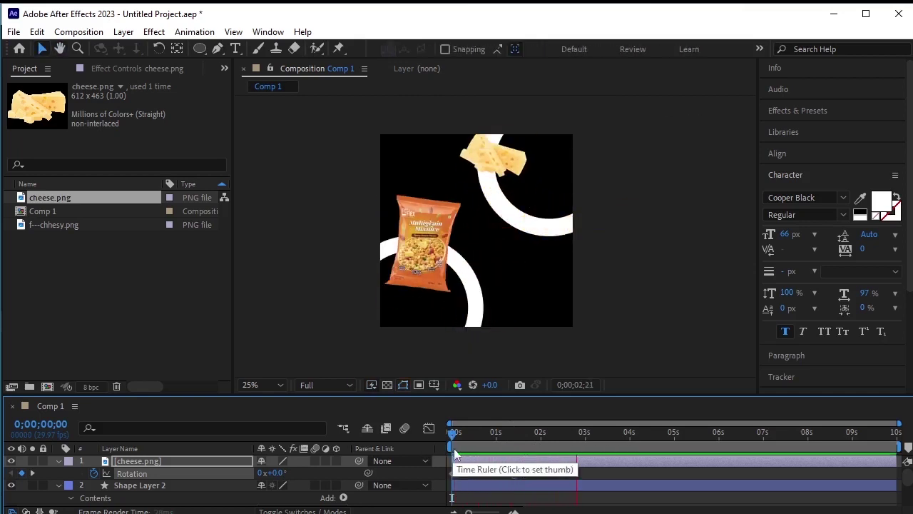
key(space)
Collapse the cheese and Shape Layer 2 properties and scale the packet layer to 53%.
click(58, 461)
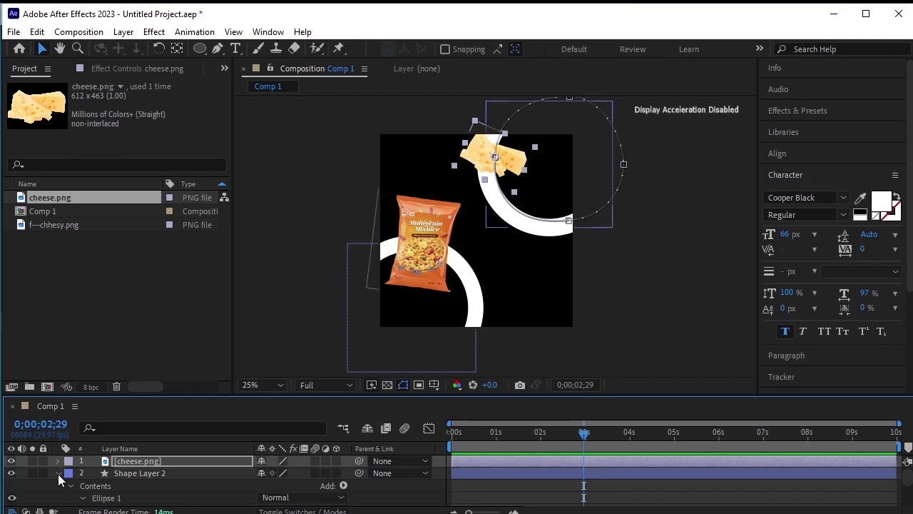
click(57, 473)
click(164, 486)
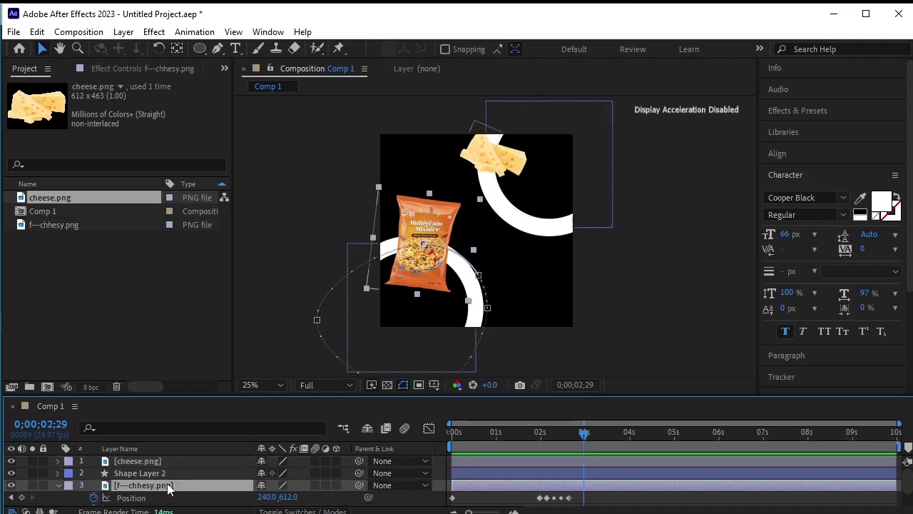
key(s)
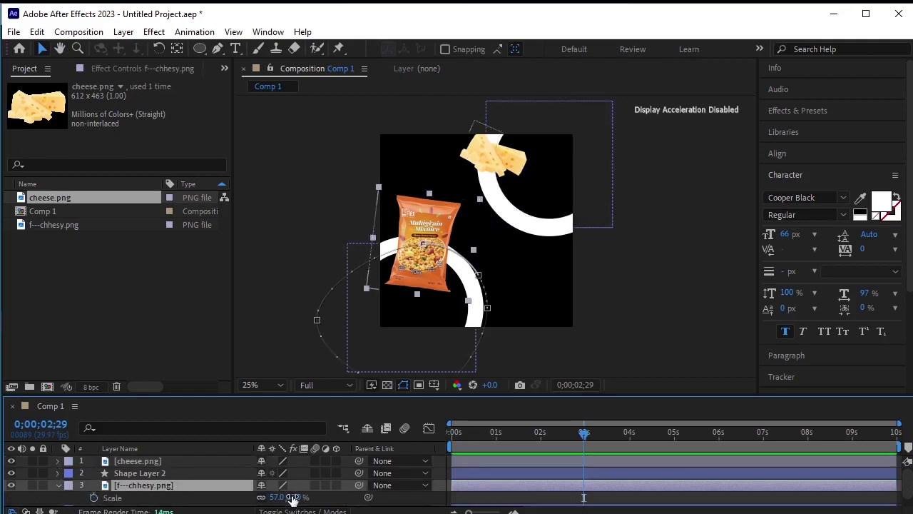
drag(295, 499, 293, 497)
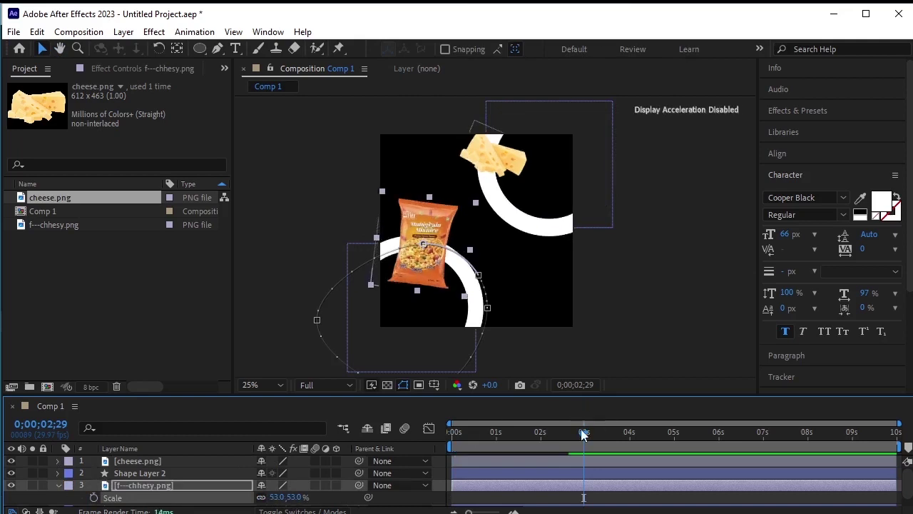
Reposition the packet to 224, 644 at 0 s and play back the combined animation.
drag(583, 434, 386, 448)
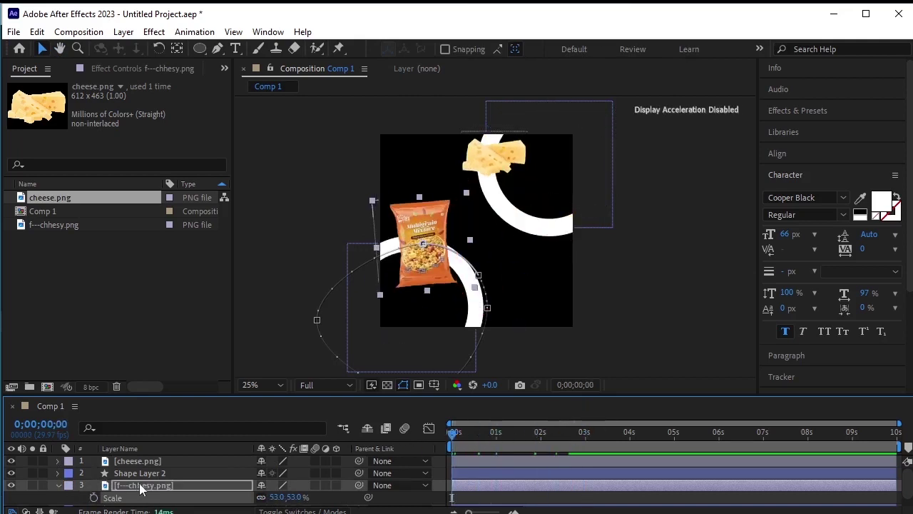
key(p)
click(279, 339)
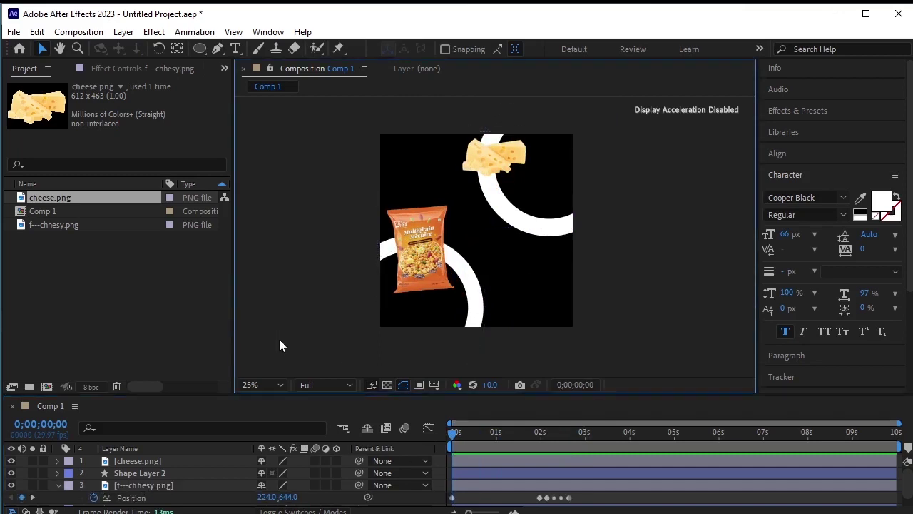
key(space)
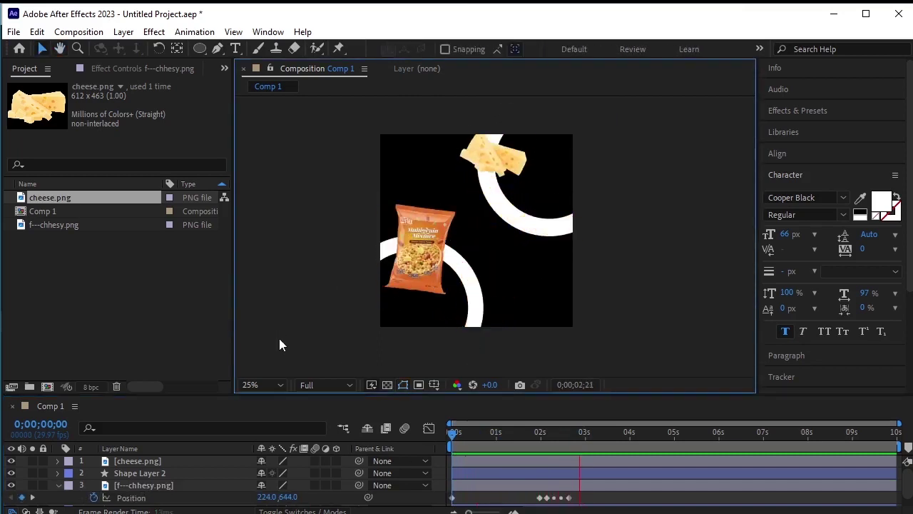
Nudge the upper circle, Shape Layer 2, slightly to the right and up, and play back the animation from 0 s.
key(space)
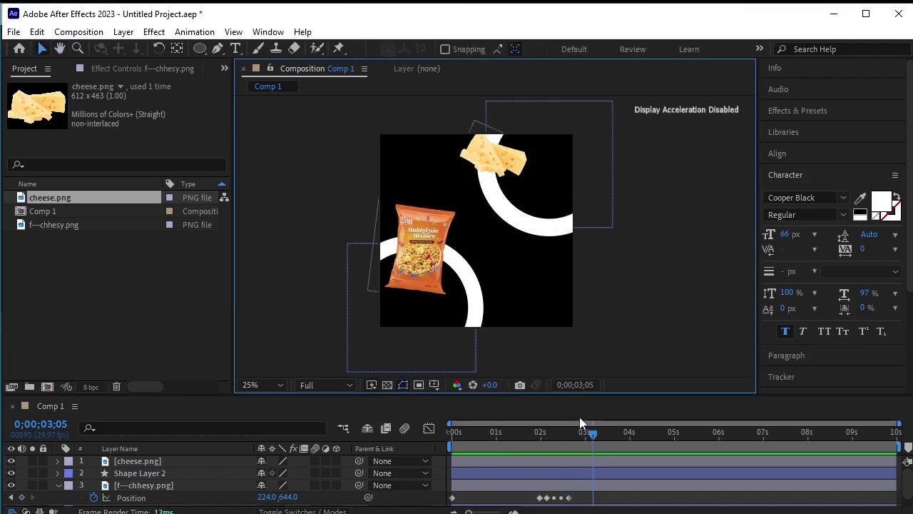
click(139, 472)
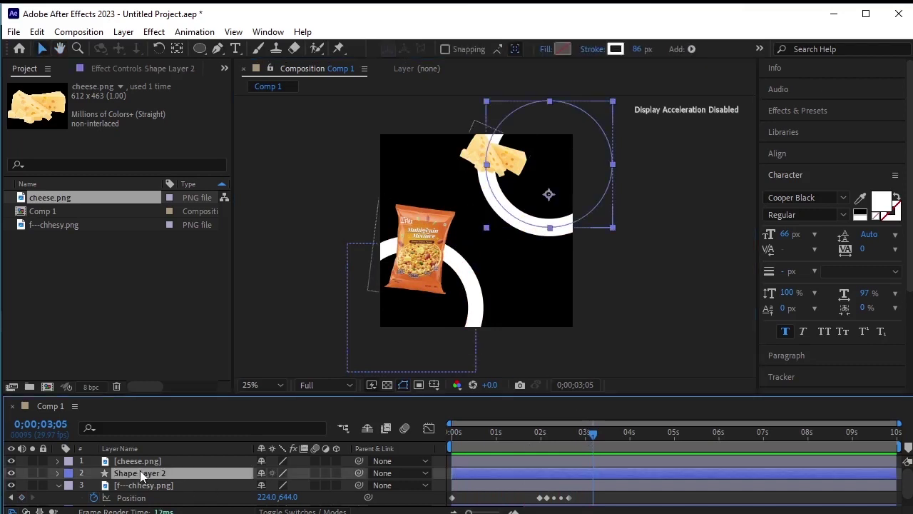
click(141, 473)
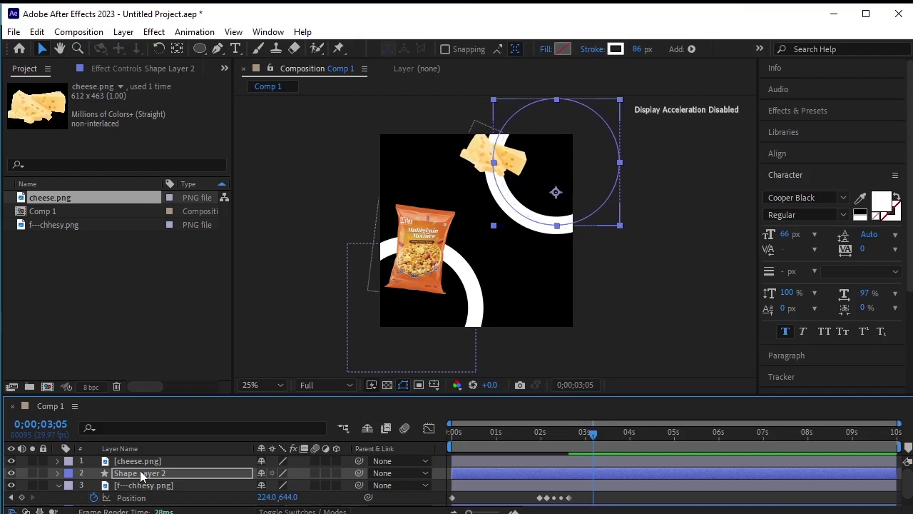
drag(592, 438, 334, 434)
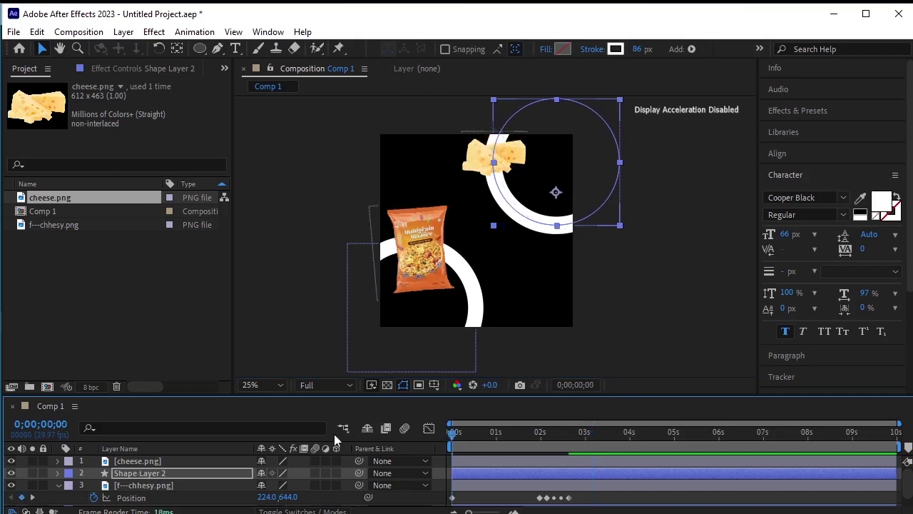
click(275, 331)
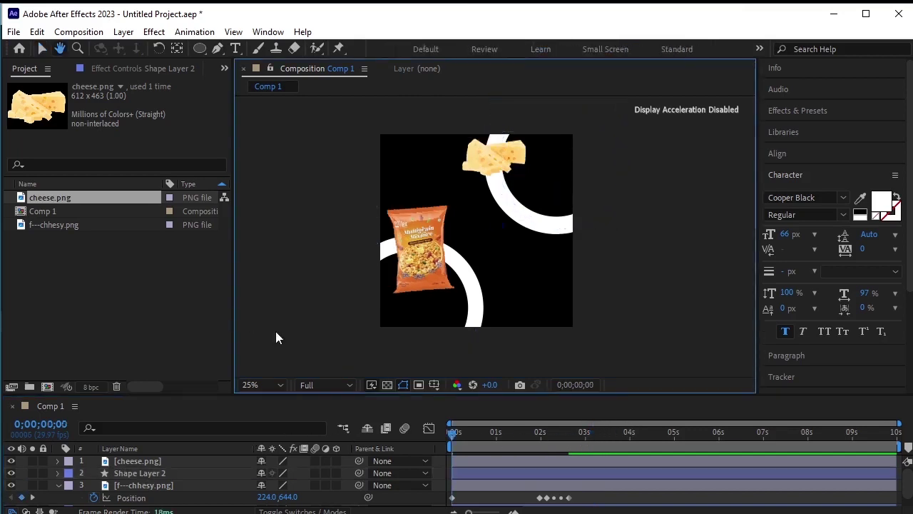
key(space)
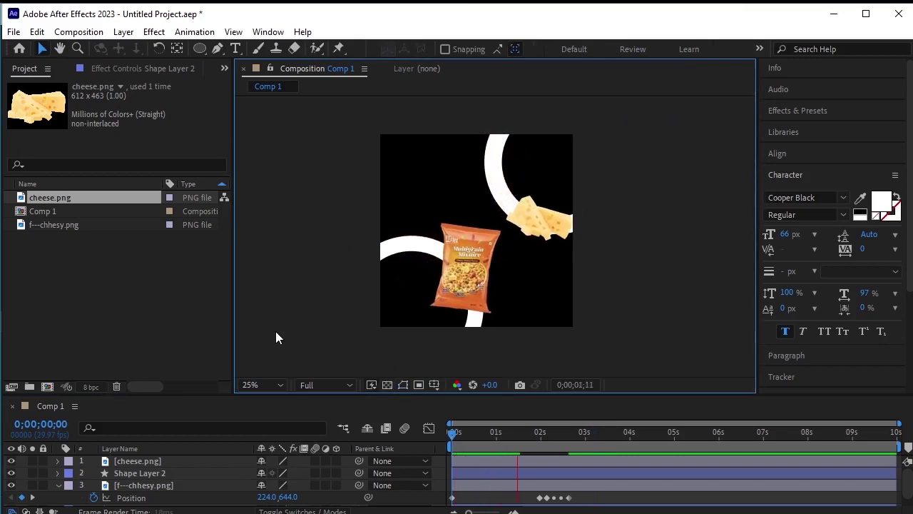
drag(592, 428, 284, 450)
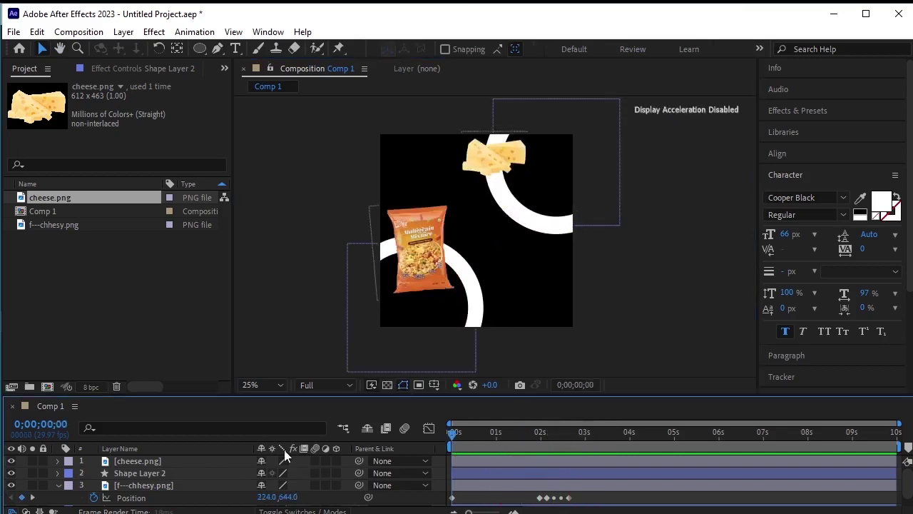
Import O-bg.png and place it as the bottom layer of Comp 1, beneath Shape Layer 1.
click(58, 485)
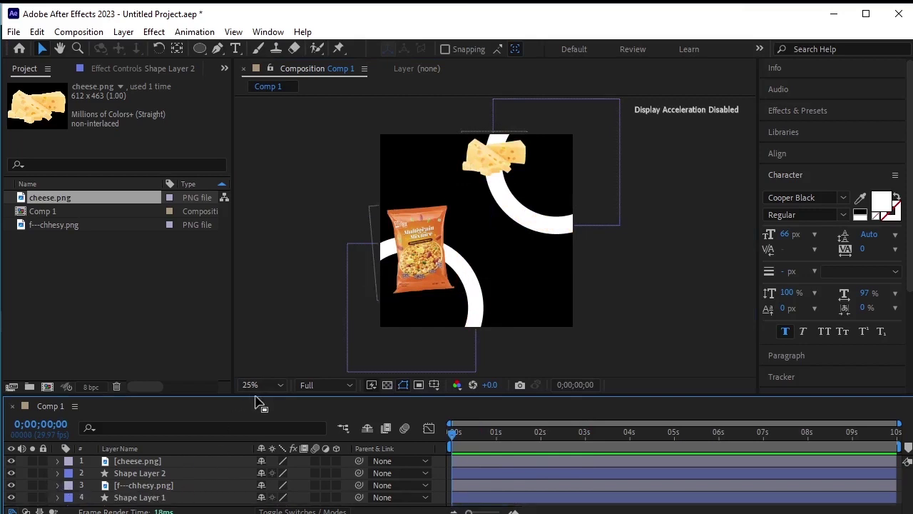
drag(257, 398, 261, 355)
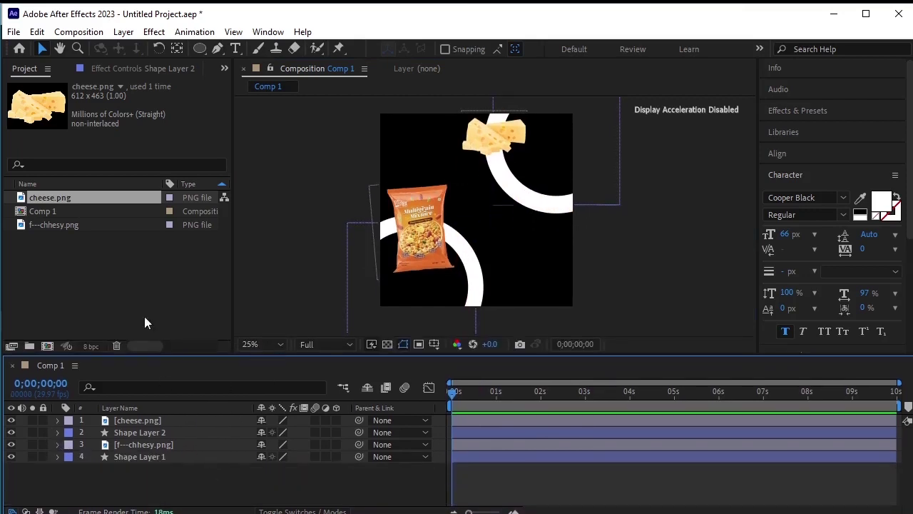
right_click(136, 264)
mouse_move(217, 333)
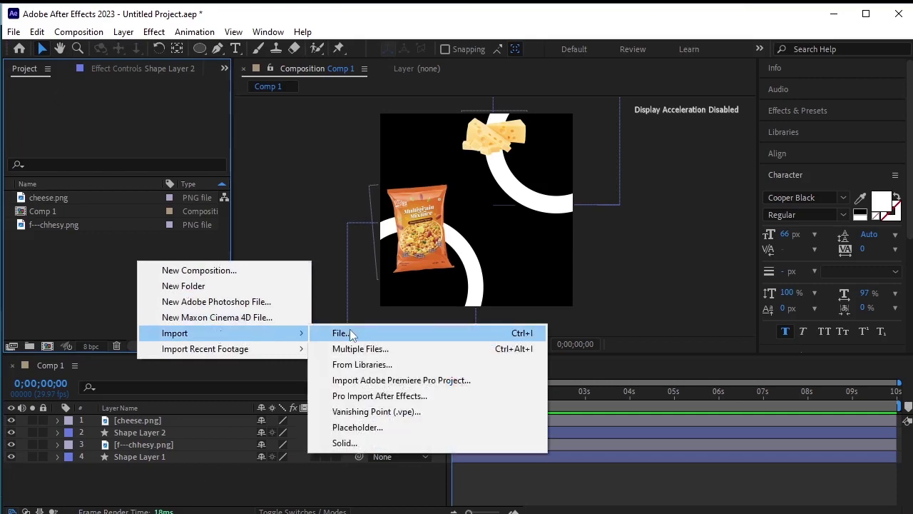
click(349, 333)
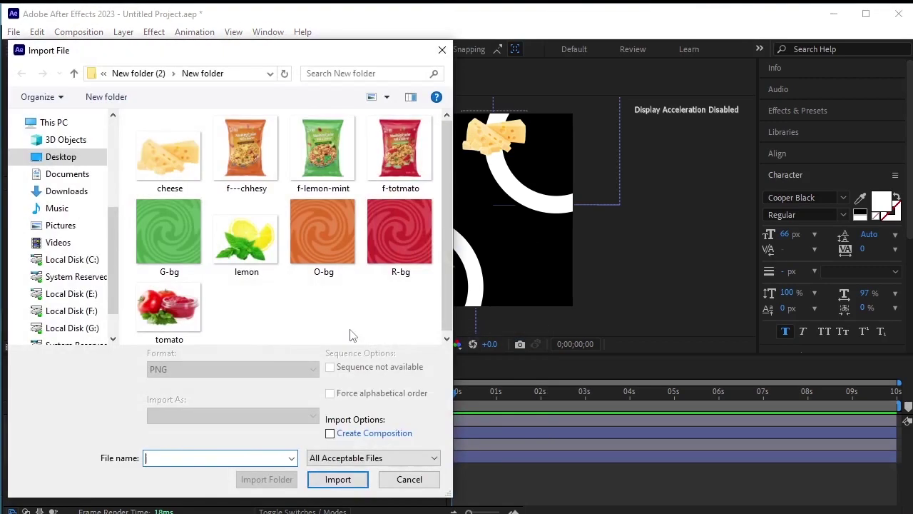
click(350, 222)
click(340, 471)
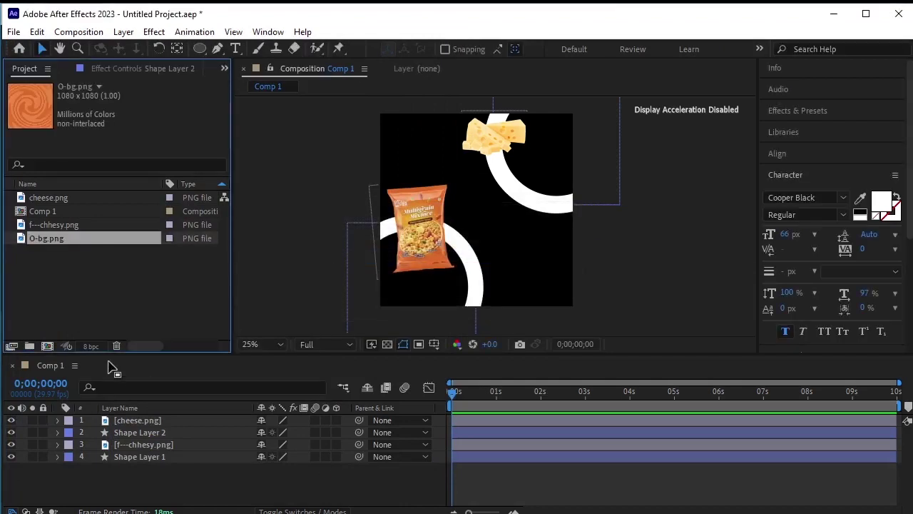
drag(95, 240, 120, 465)
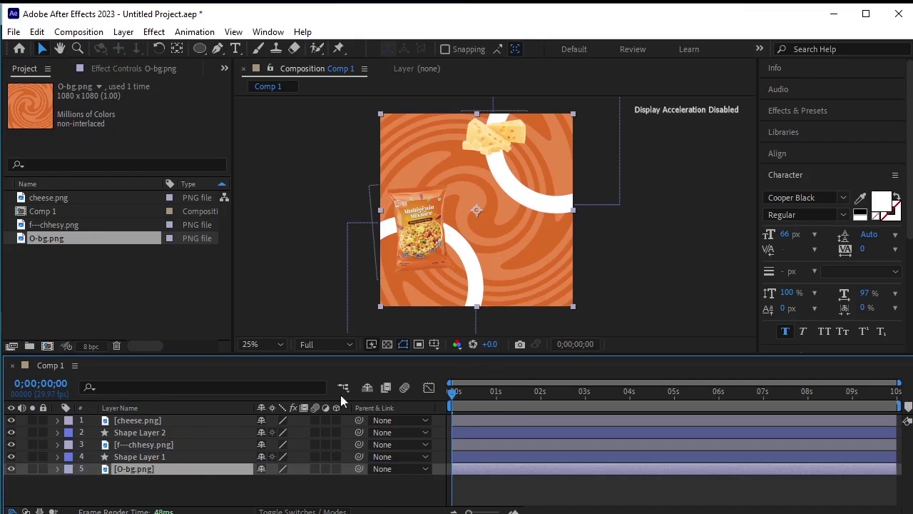
Set the opacity of Shape Layer 1 and Shape Layer 2 to 40% and collapse their properties.
click(170, 460)
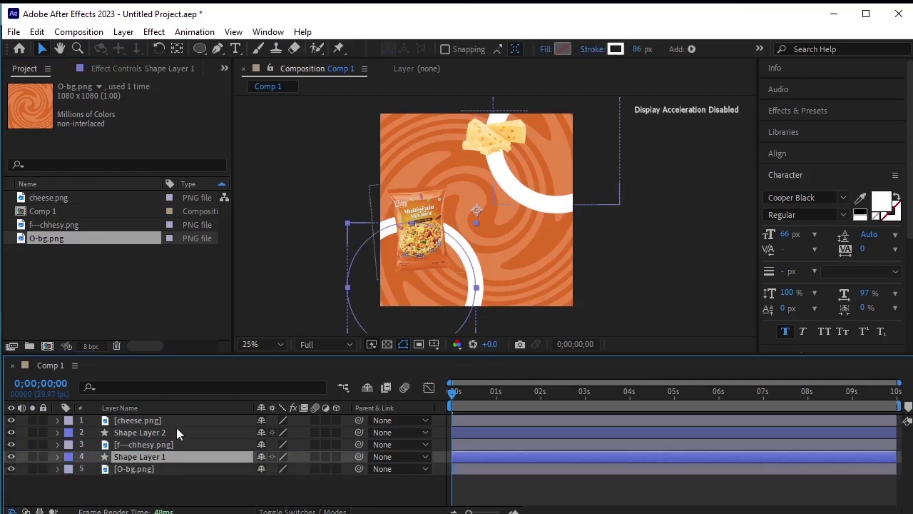
ctrl+click(177, 432)
key(t)
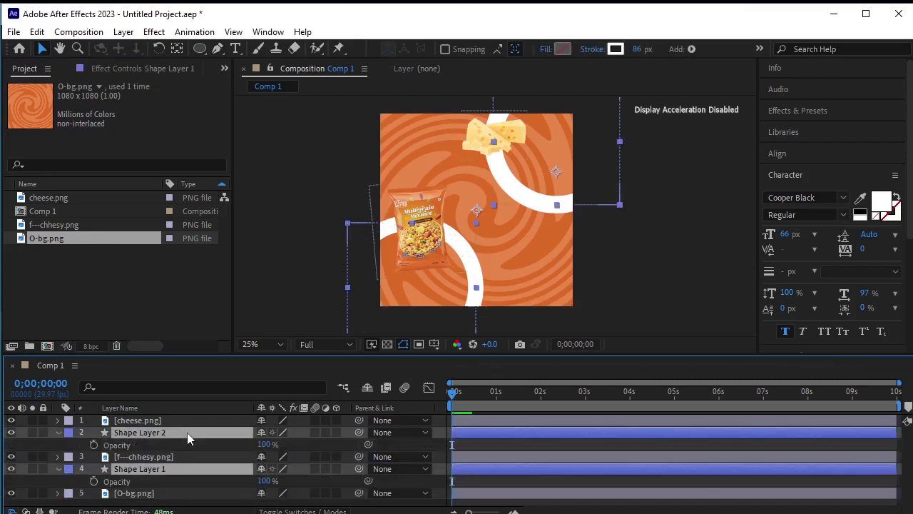
click(267, 445)
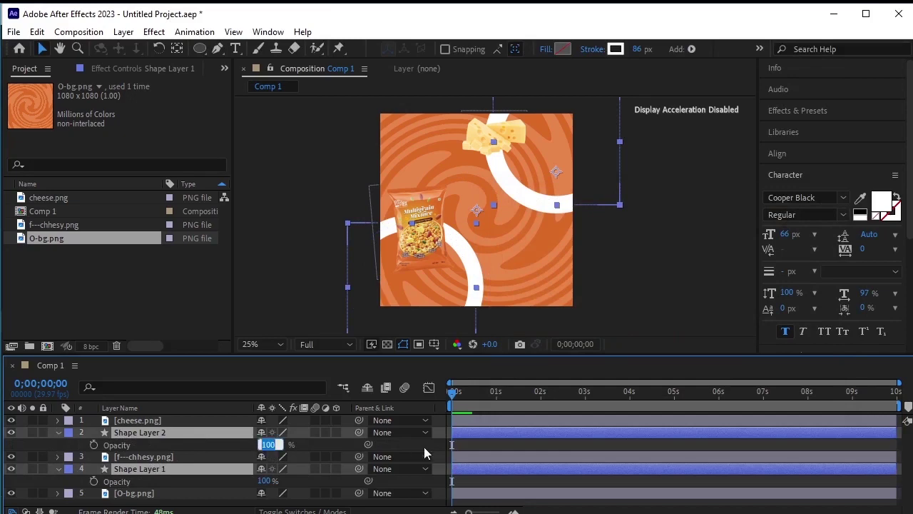
text(40)
key(Return)
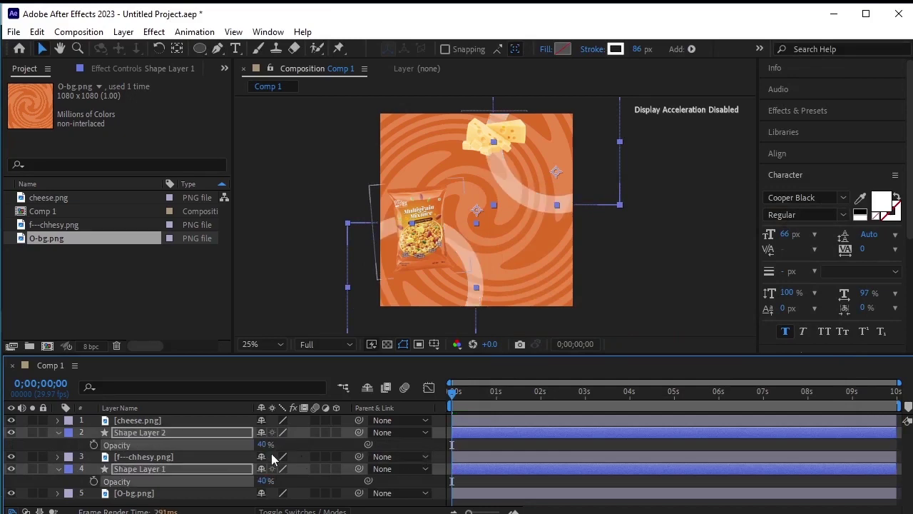
click(59, 433)
click(112, 499)
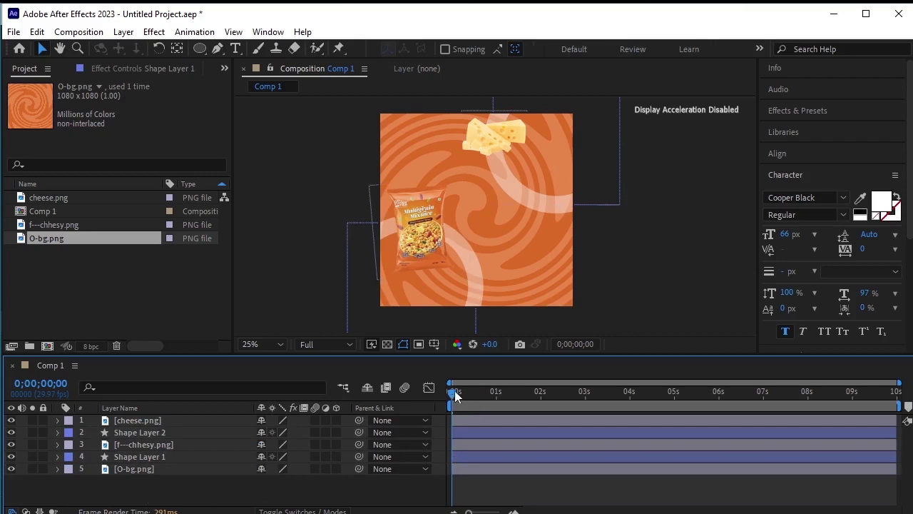
Add a white Cooper Black text layer above the packet reading "Cheesy Cheese Flavour", with one word per line.
drag(456, 397, 460, 396)
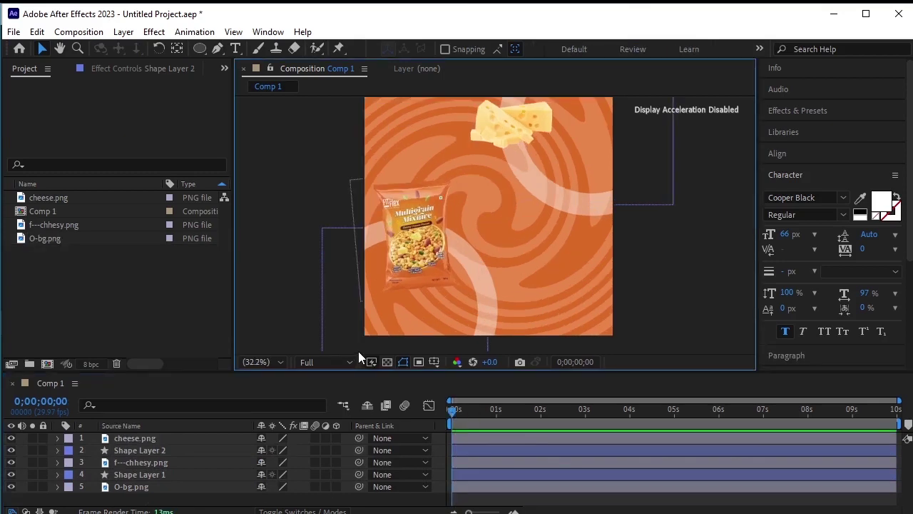
click(236, 49)
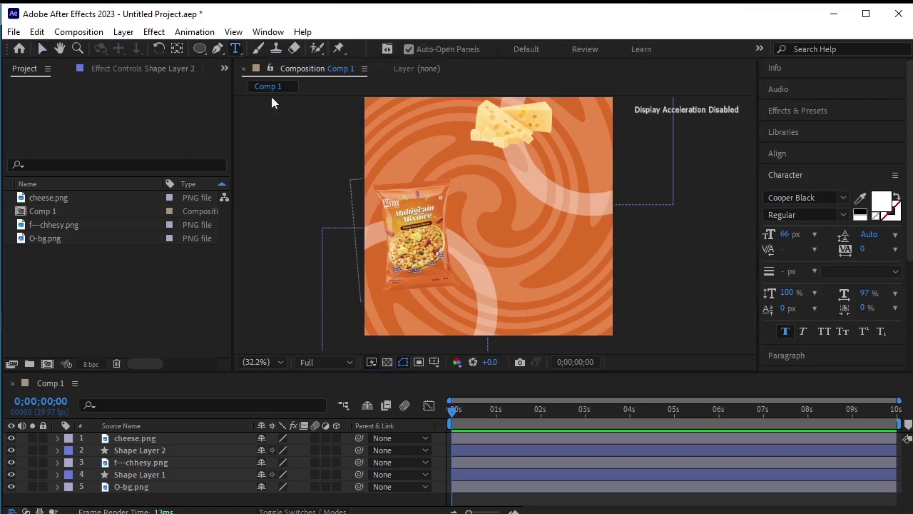
click(391, 141)
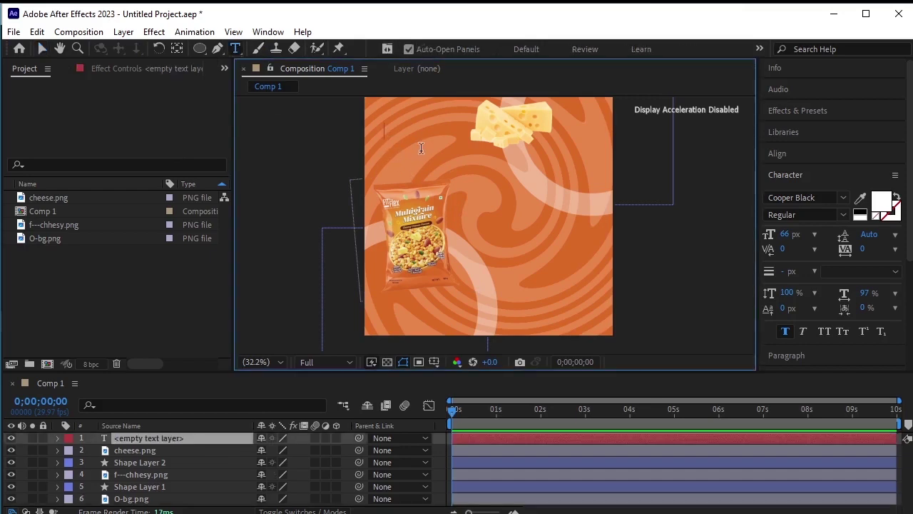
text(Chees)
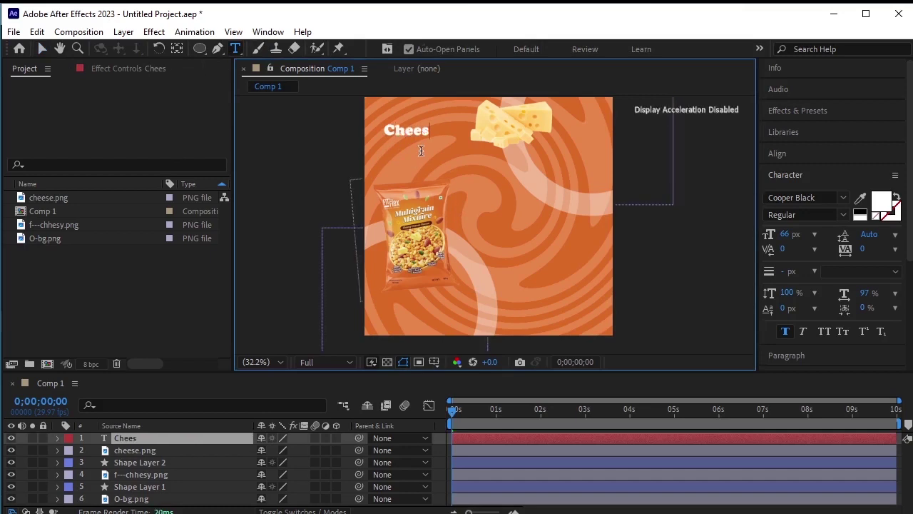
text(y)
key(Return)
text(Cheese )
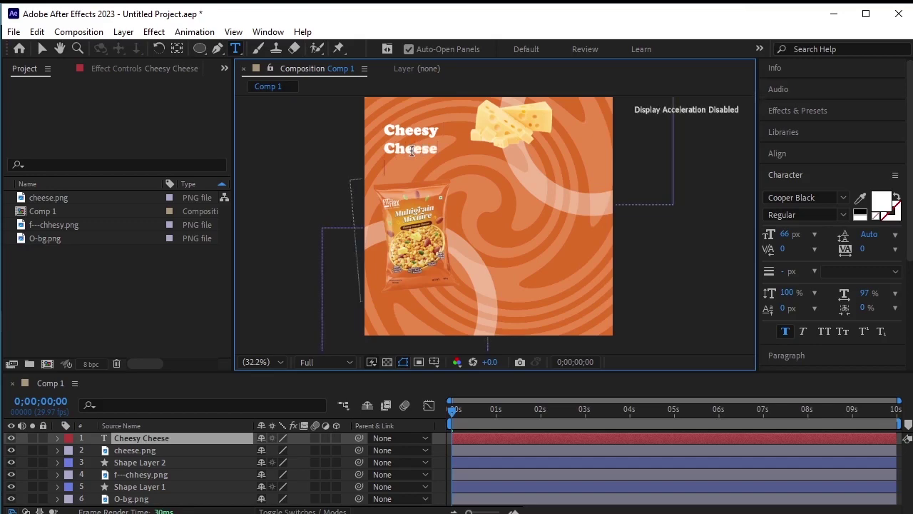
text(Fl)
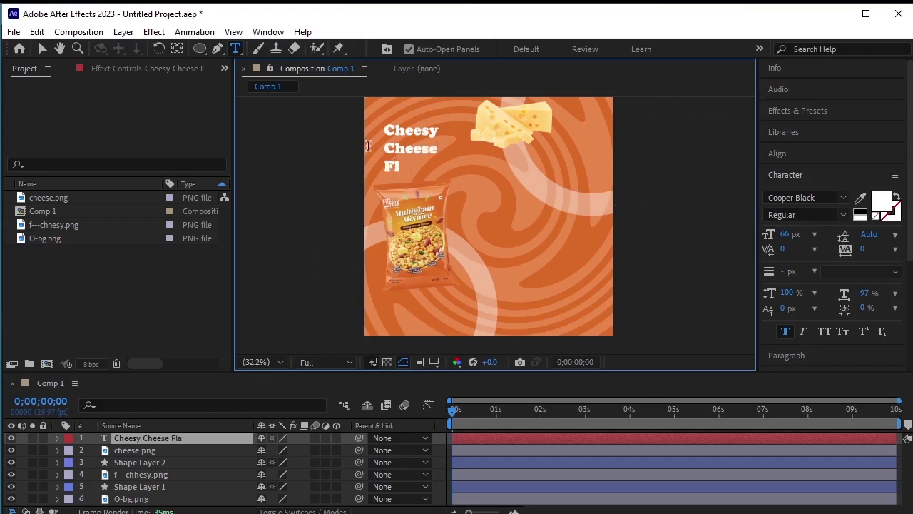
text(avour)
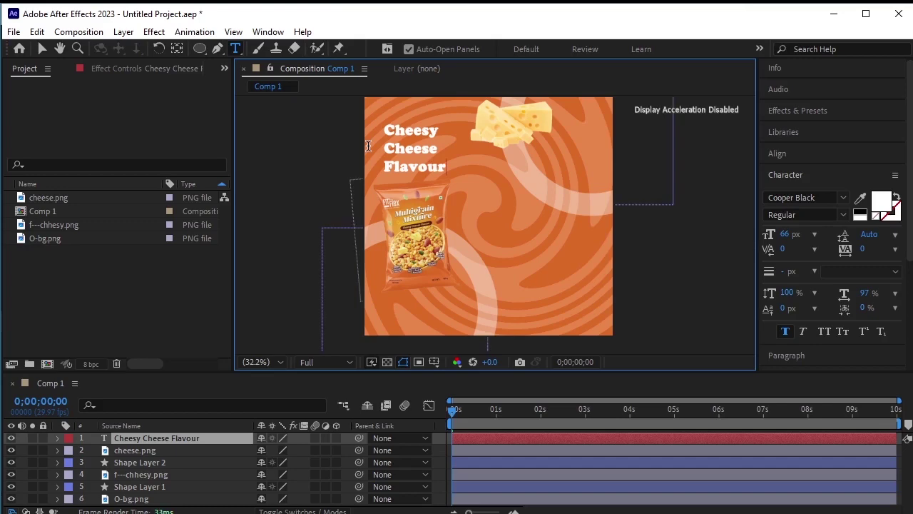
Tilt the text slightly counterclockwise about its centred anchor point and shift it slightly left and down above the packet.
click(175, 49)
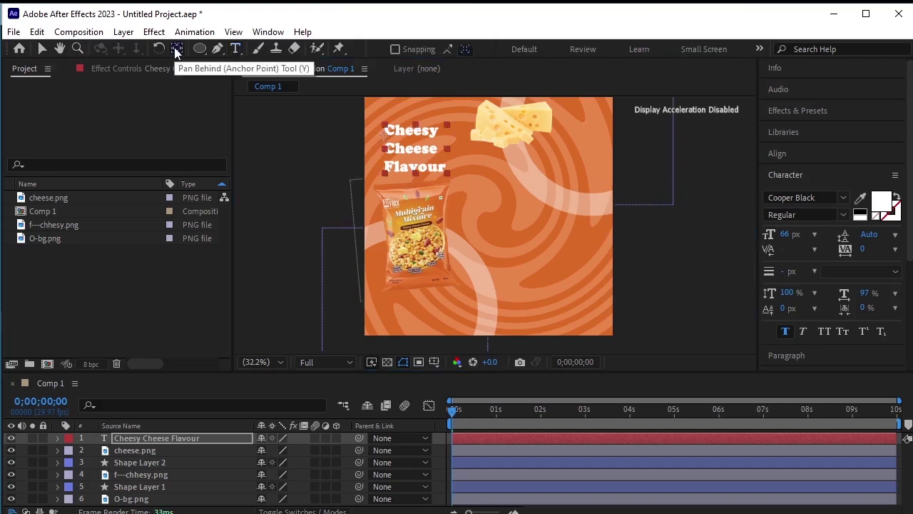
key(ctrl+alt+Home)
click(162, 49)
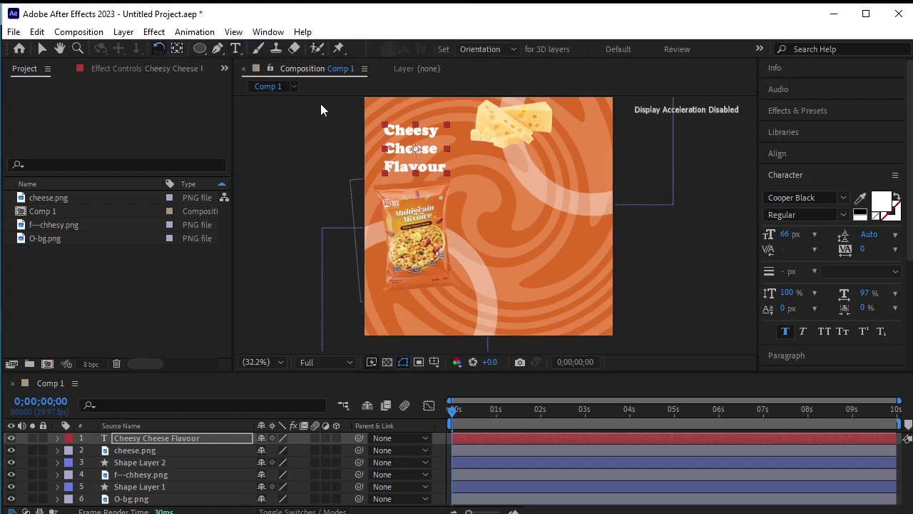
drag(447, 169, 450, 171)
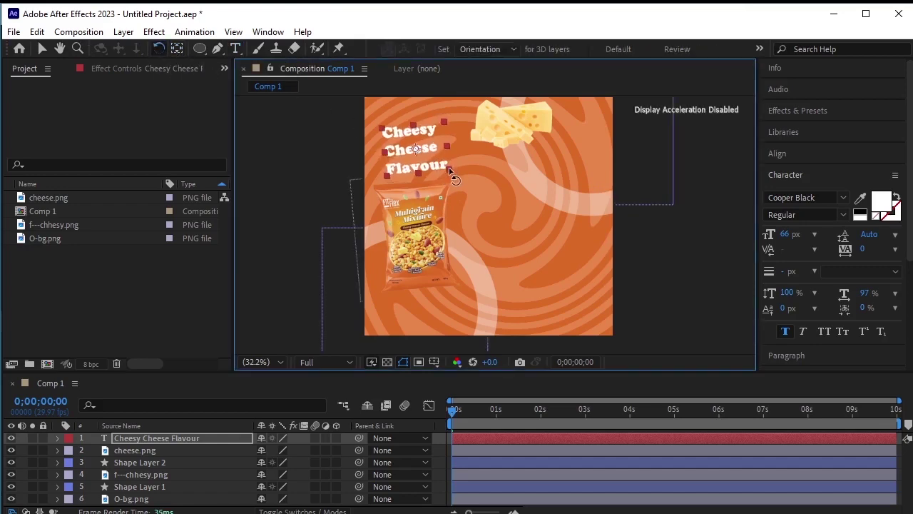
click(40, 49)
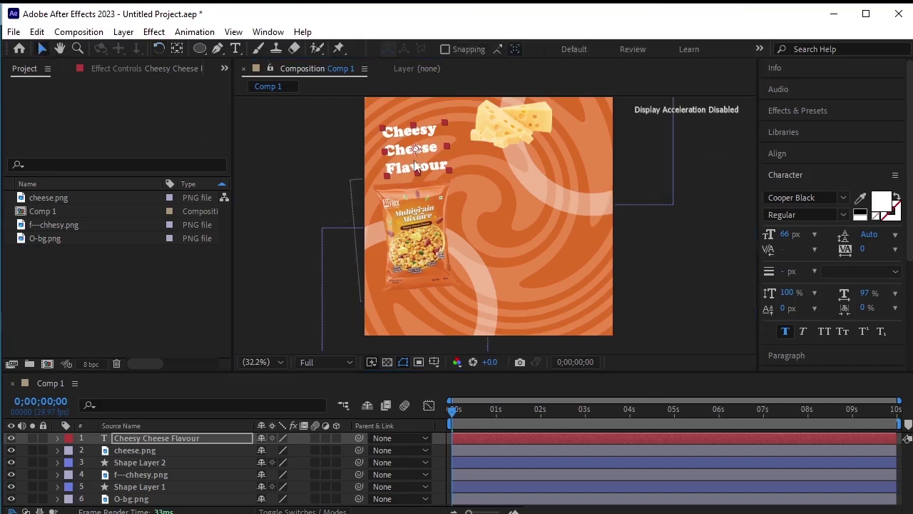
drag(416, 163, 405, 167)
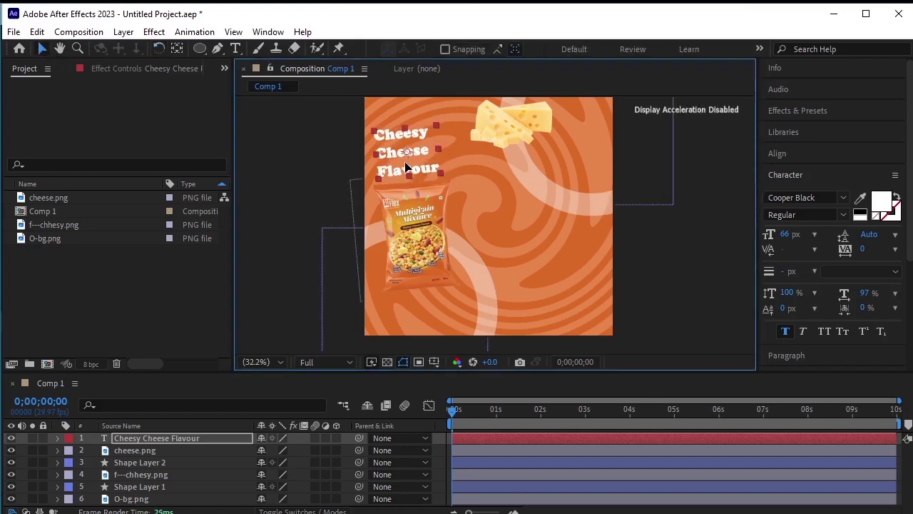
Apply the Extend text tracking preset to the Cheesy Cheese Flavour layer at 0 s and play back the result.
click(793, 121)
text(e)
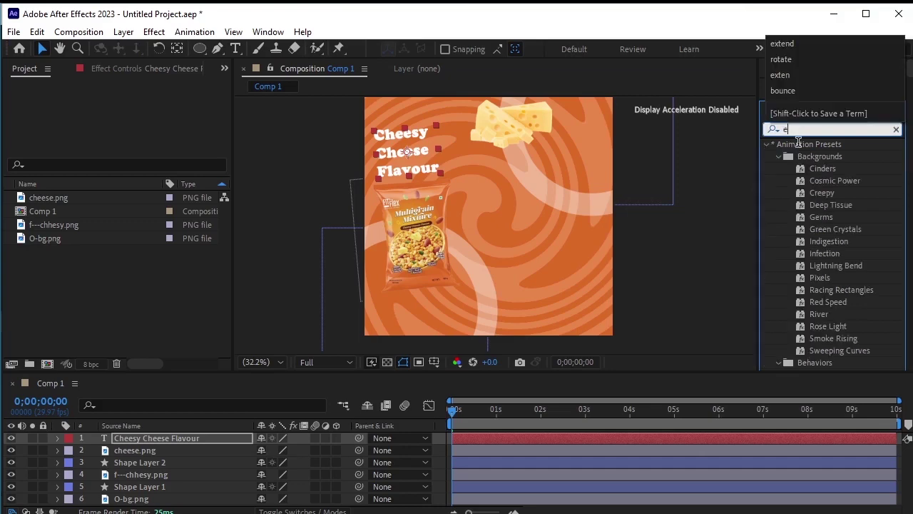
text(xtend)
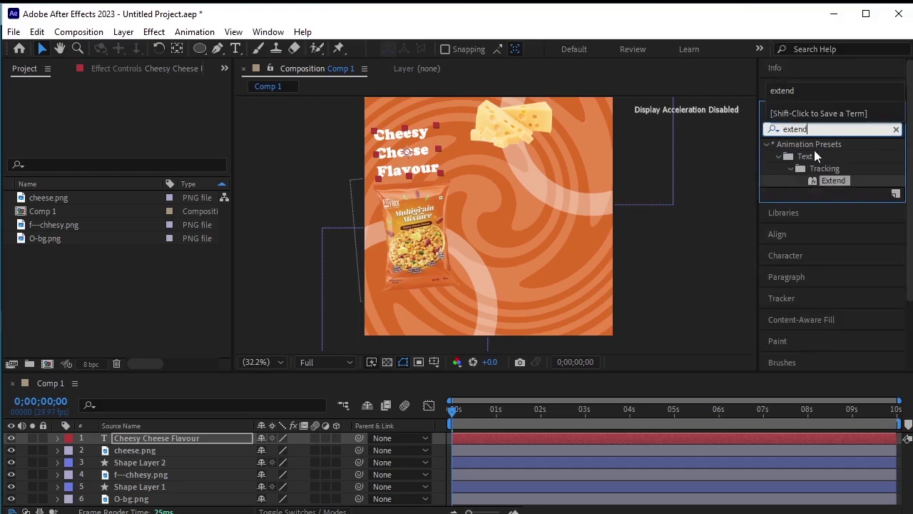
drag(834, 179, 414, 178)
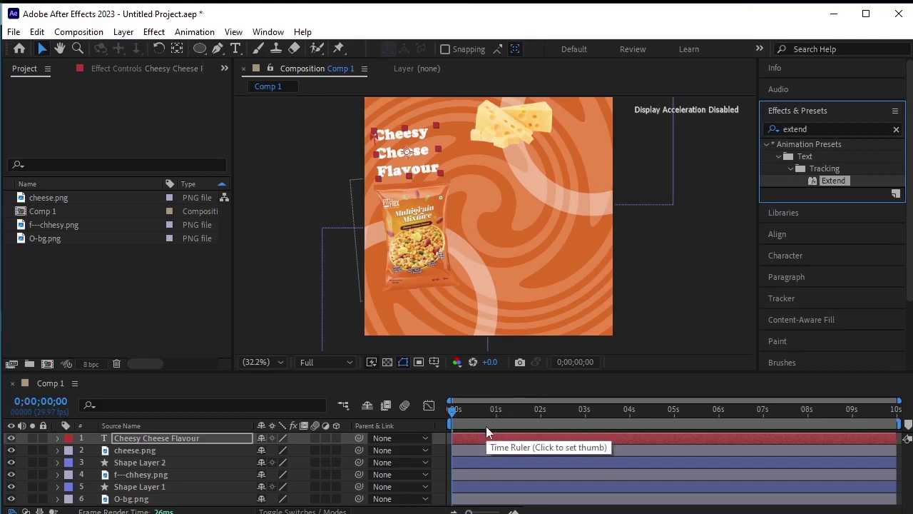
key(space)
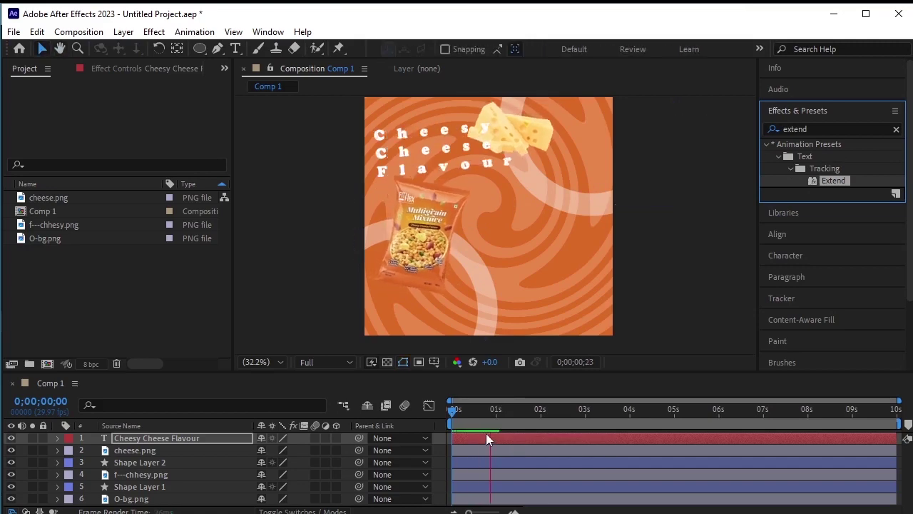
key(space)
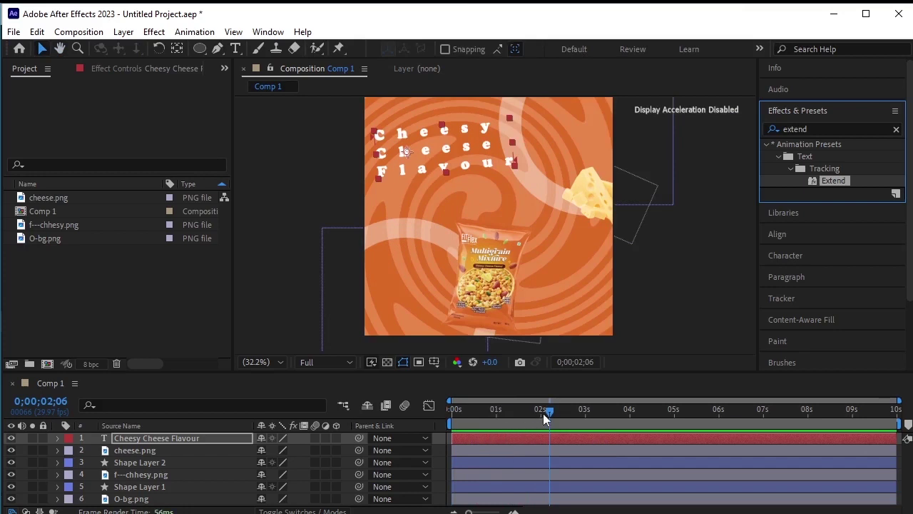
Delay the start of the Cheesy Cheese Flavour text layer to a few frames after 0 s and preview the animation.
drag(545, 418, 425, 417)
click(479, 438)
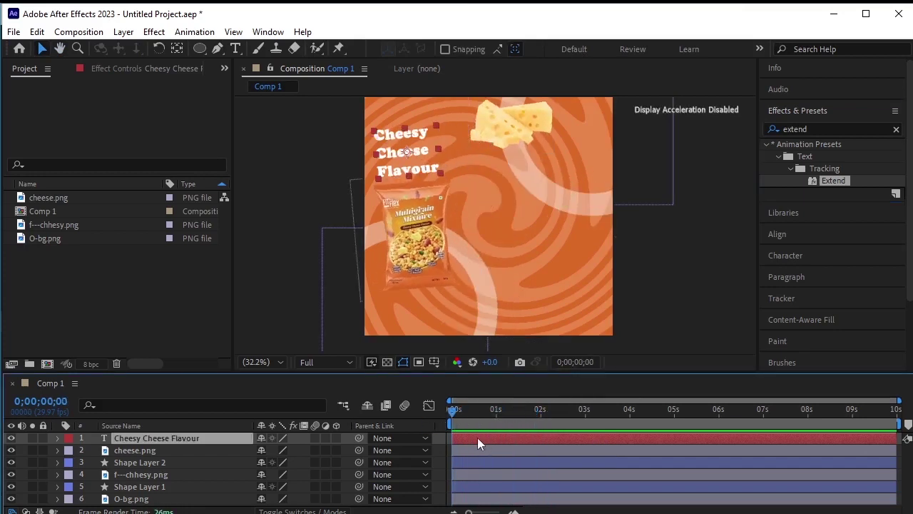
drag(479, 437, 482, 437)
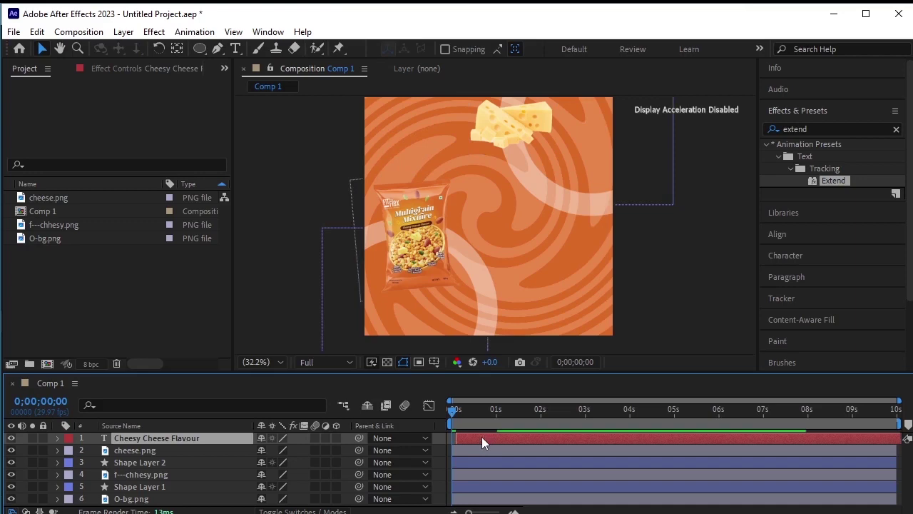
key(space)
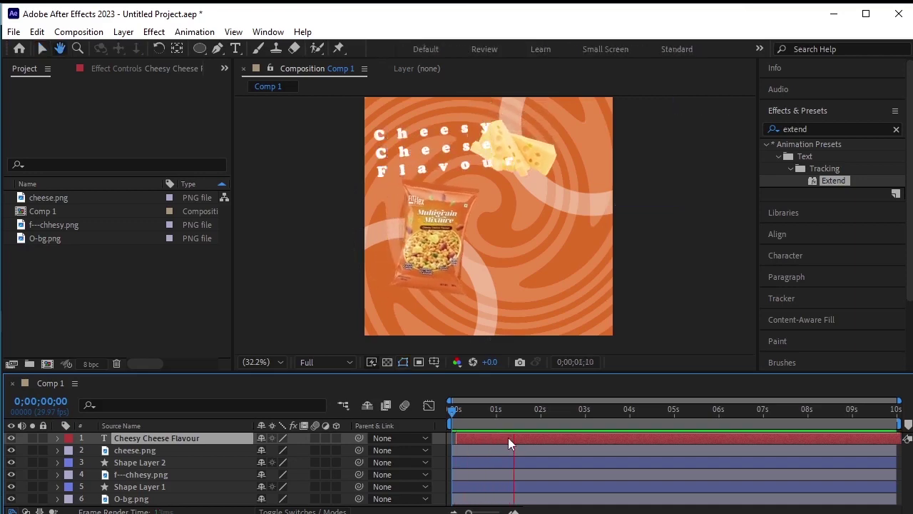
key(space)
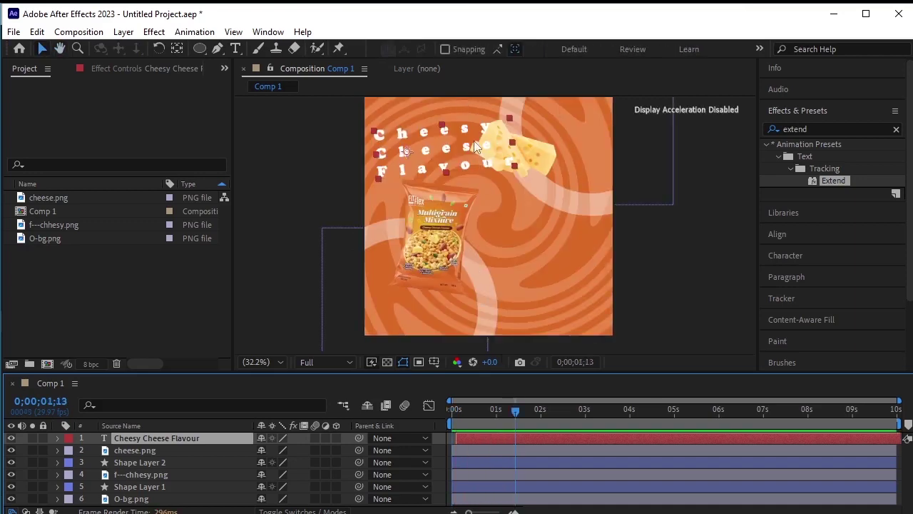
Play back the composition from 0 s to examine how the flavour text spreads out over the packet and cheese motion.
scroll(472, 141, up, 2)
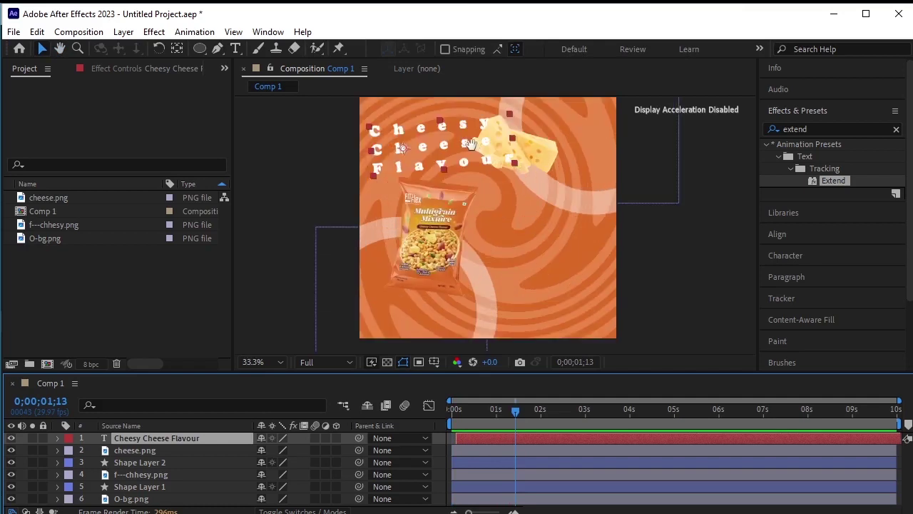
drag(471, 157, 432, 181)
key(v)
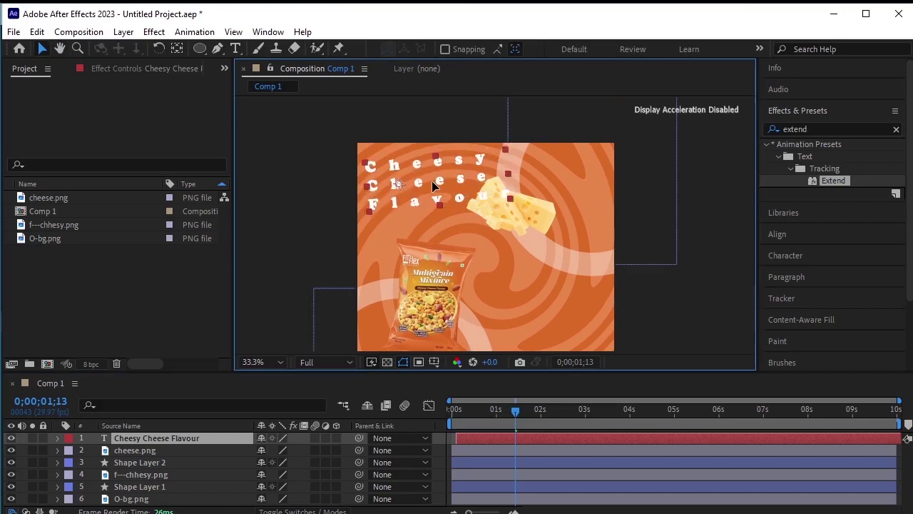
key(ctrl+shift+a)
click(508, 410)
key(space)
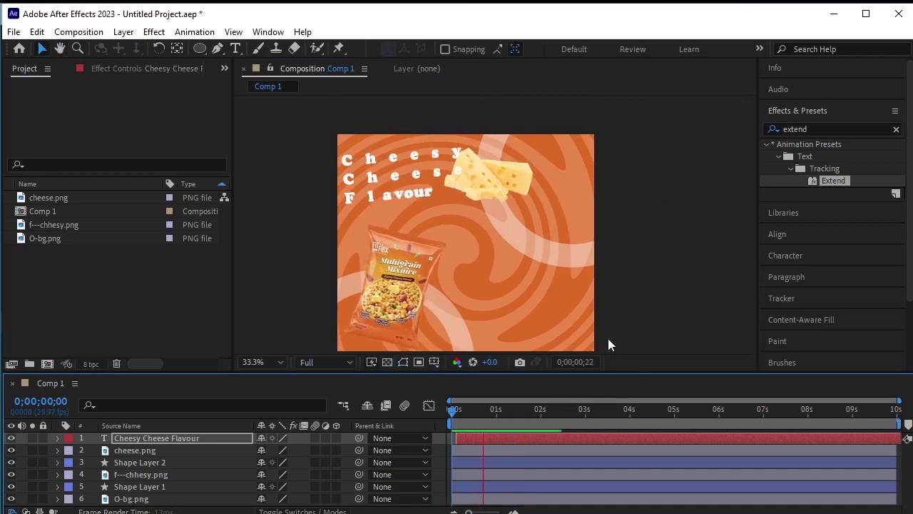
Return to the first frame, find the Drop Shadow effect and apply it to the snack packet layer f---chhesy.png.
key(space)
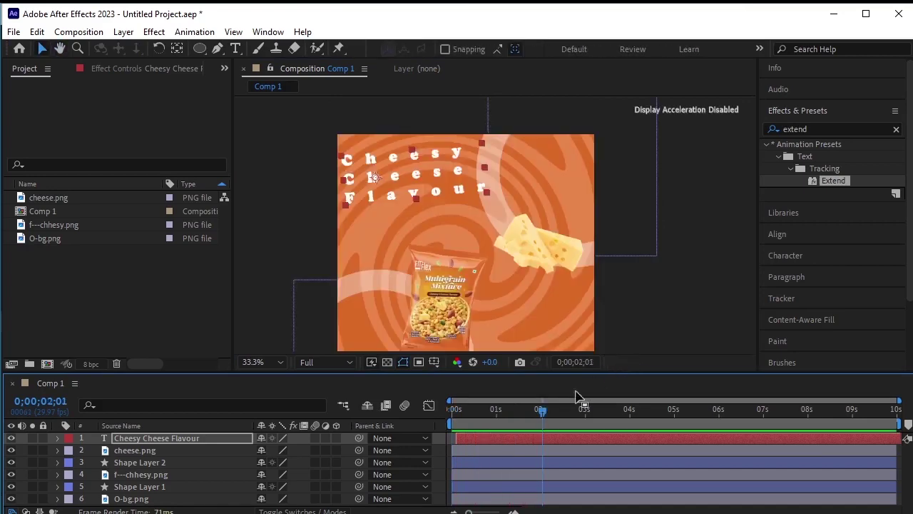
drag(537, 405, 378, 423)
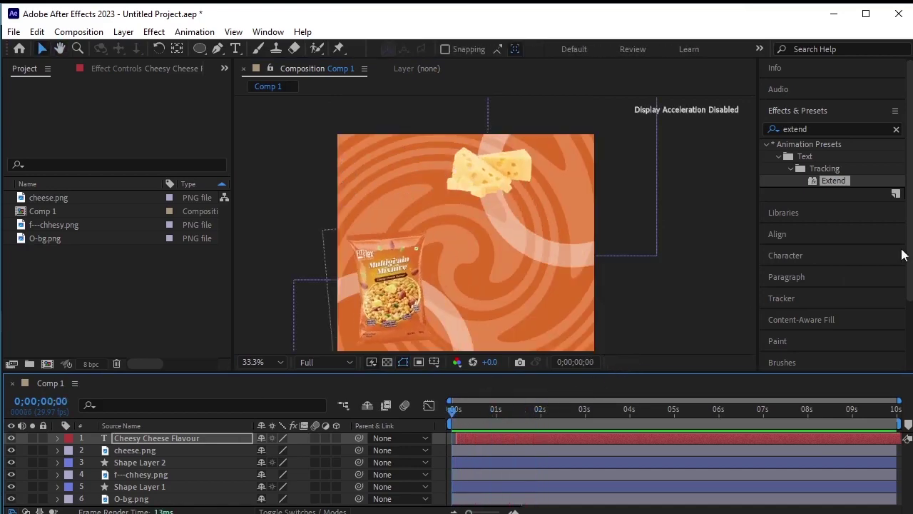
click(825, 128)
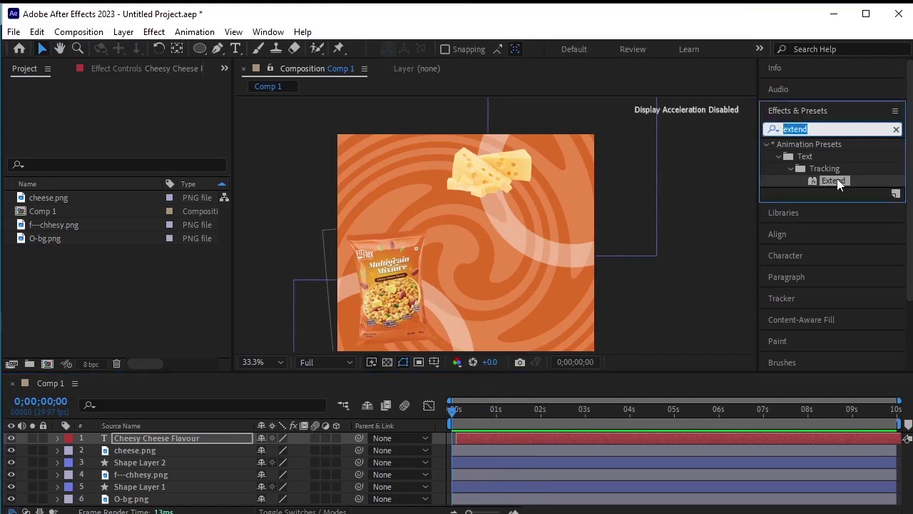
text(drop)
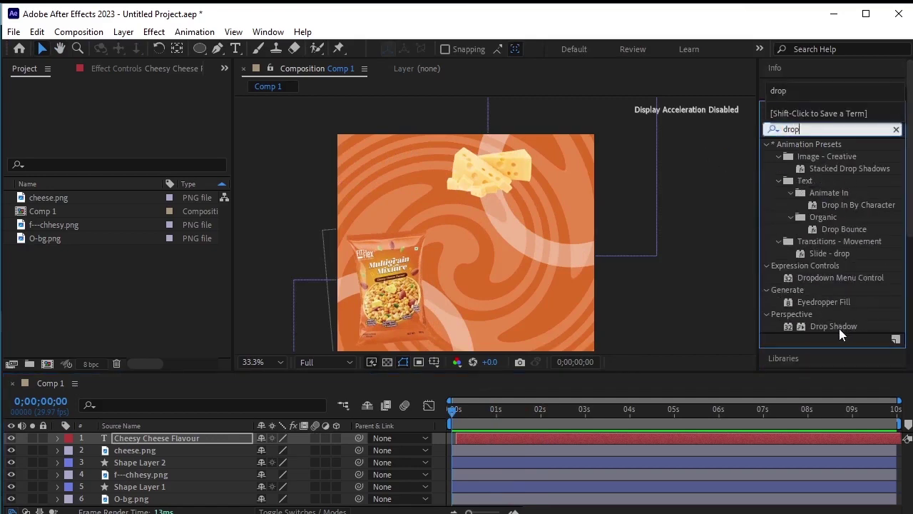
drag(839, 328, 401, 293)
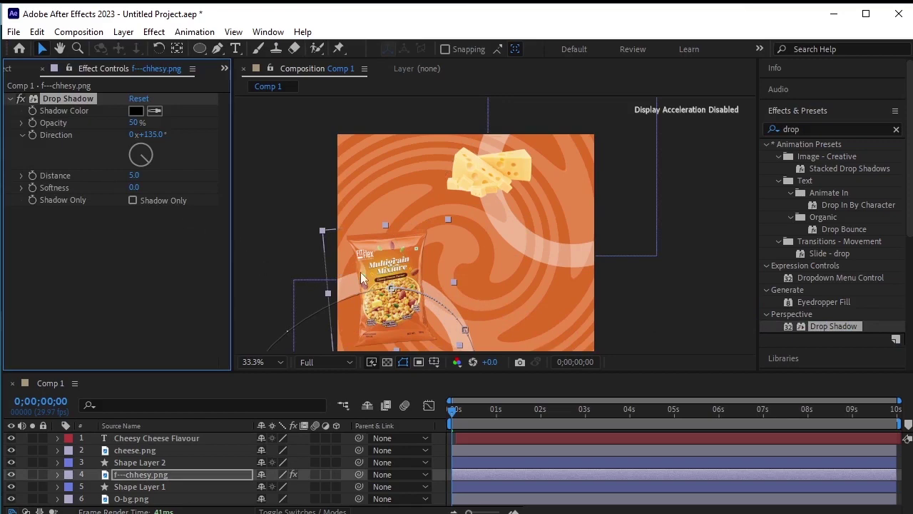
Set the packet's drop shadow to direction 188°, distance 18 and softness 84.
scroll(432, 265, up, 3)
drag(569, 207, 681, 111)
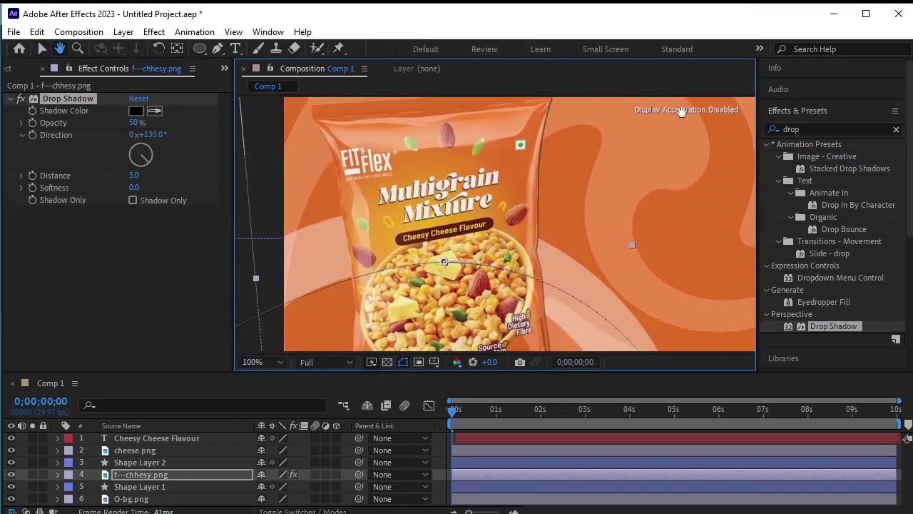
scroll(522, 209, down, 2)
drag(469, 283, 423, 266)
key(v)
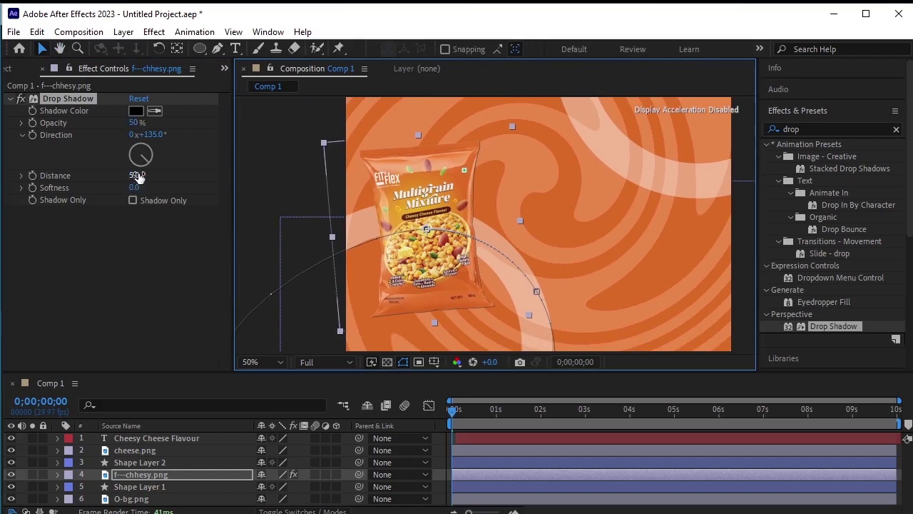
drag(138, 177, 171, 182)
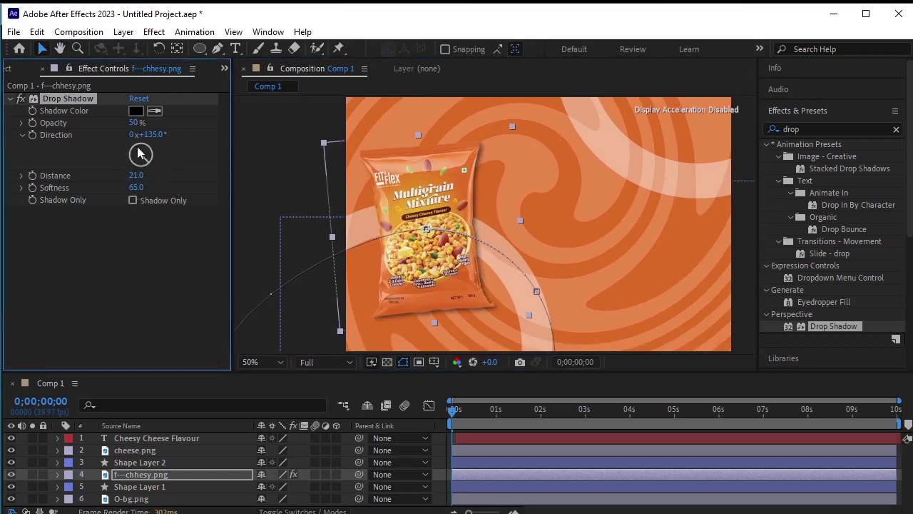
click(141, 168)
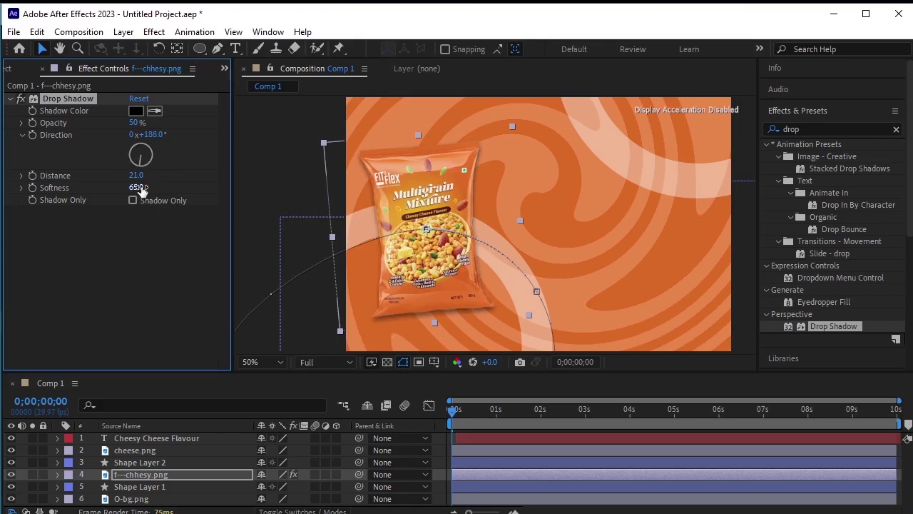
mouse_move(134, 176)
mouse_down()
mouse_move(145, 175)
mouse_move(134, 176)
mouse_move(146, 186)
mouse_up()
Copy the packet's Drop Shadow effect onto the cheese.png layer.
click(194, 450)
key(h)
drag(587, 235, 476, 233)
key(v)
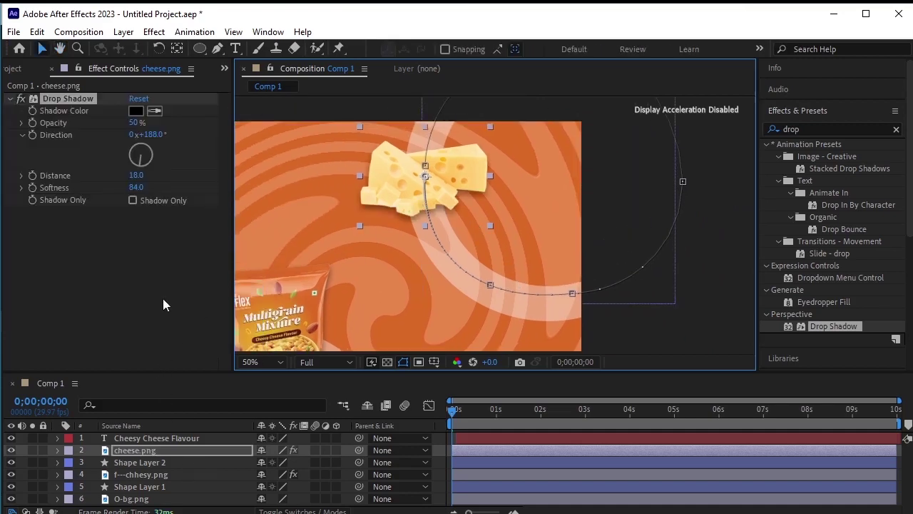
Set the cheese shadow's distance to 19 and softness to 116, trying another direction and undoing it.
mouse_move(136, 178)
mouse_down()
mouse_move(125, 183)
mouse_move(135, 178)
mouse_up()
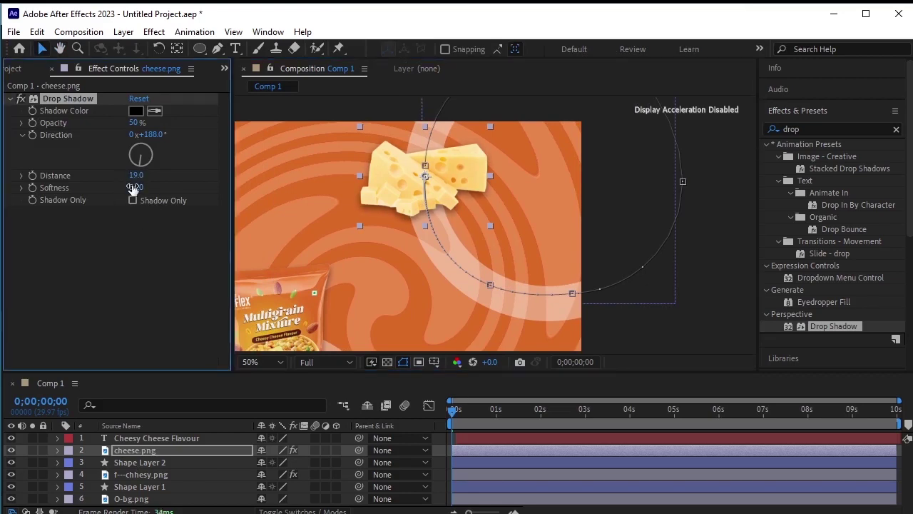
drag(137, 187, 155, 186)
click(146, 167)
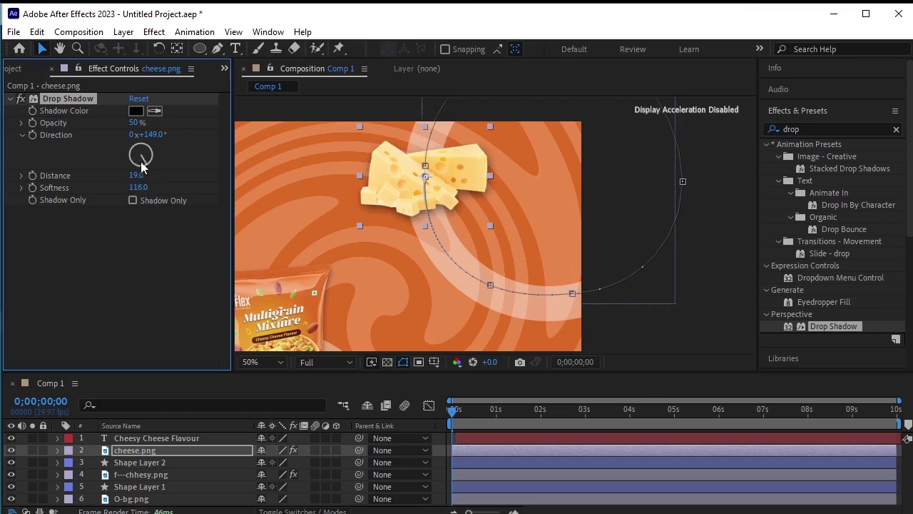
key(ctrl+z)
Copy the cheese's Drop Shadow effect onto the Cheesy Cheese Flavour text layer and set its distance to 4.
click(122, 438)
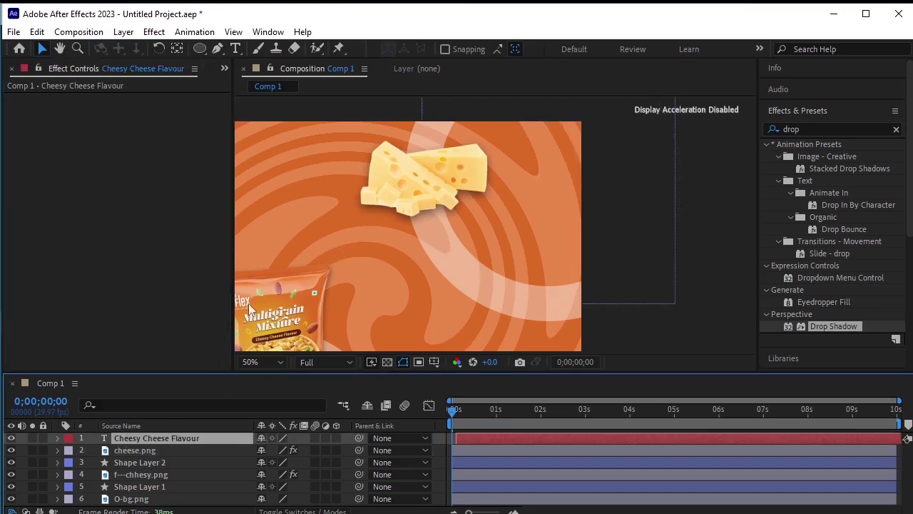
key(h)
drag(280, 178, 369, 185)
key(v)
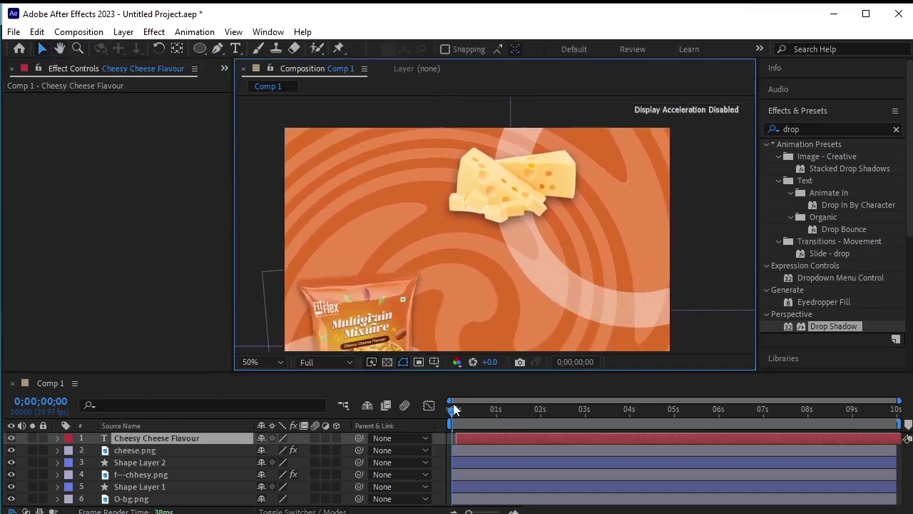
click(457, 405)
drag(476, 410, 490, 426)
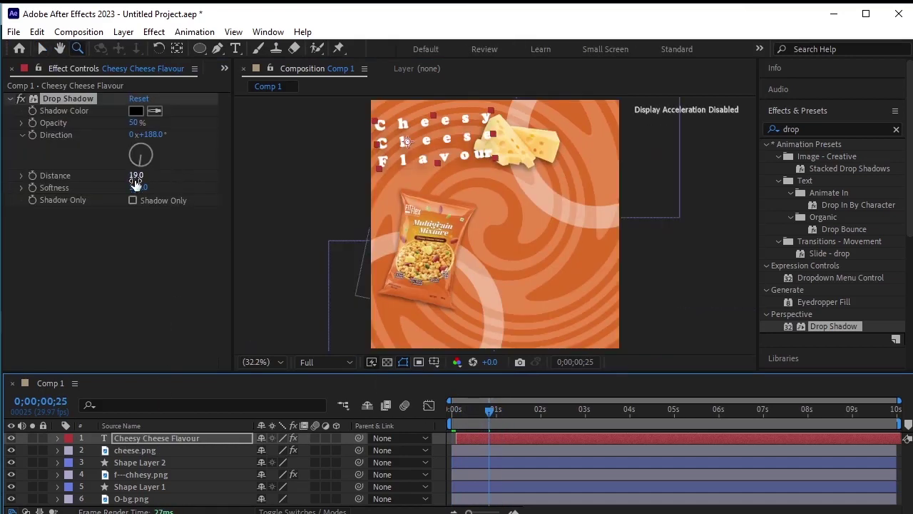
drag(136, 175, 114, 176)
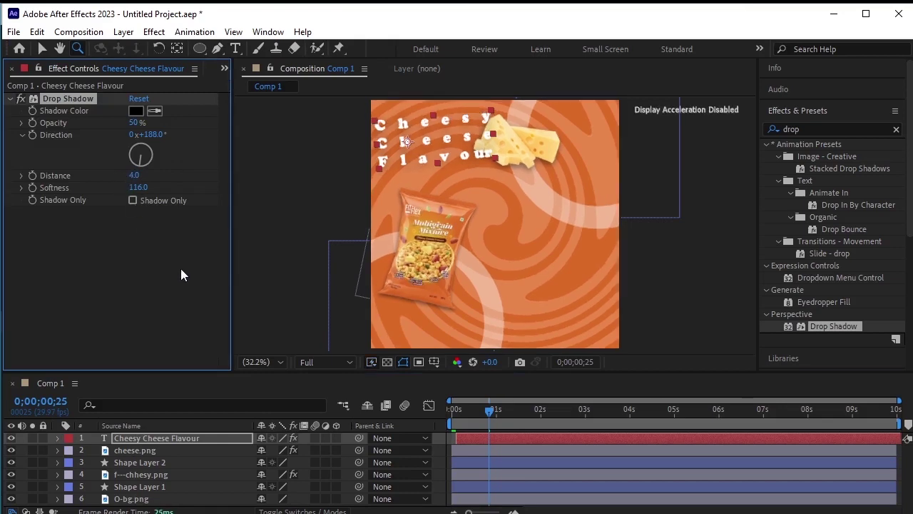
Shift the Cheesy Cheese Flavour text layer to start at 0;00;00;10 and preview the animation.
drag(490, 415, 492, 435)
key(space)
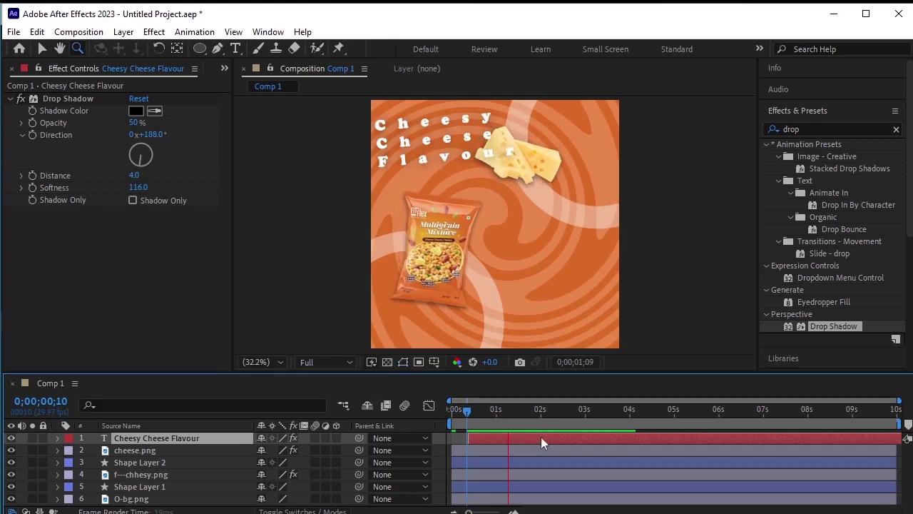
key(space)
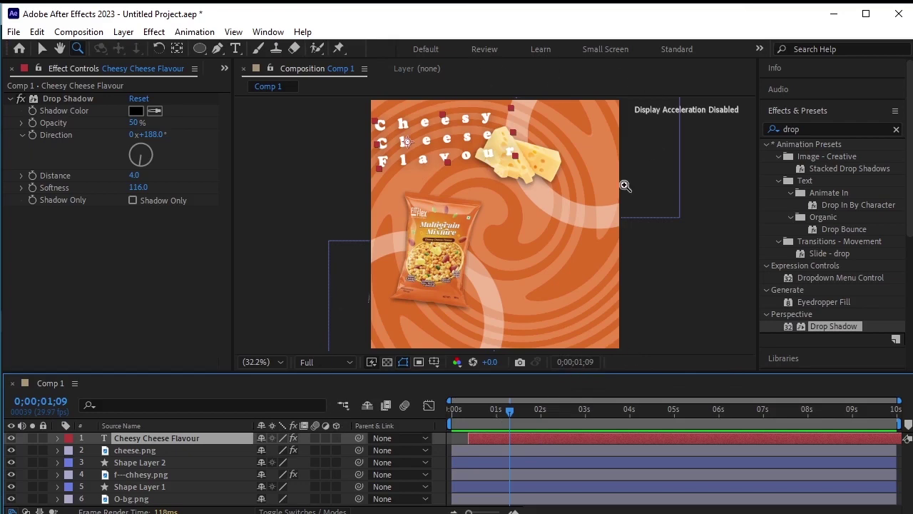
Expand the text layer's Animator 1 and Range Selector 1 to reveal the Offset keyframes.
click(58, 437)
click(71, 451)
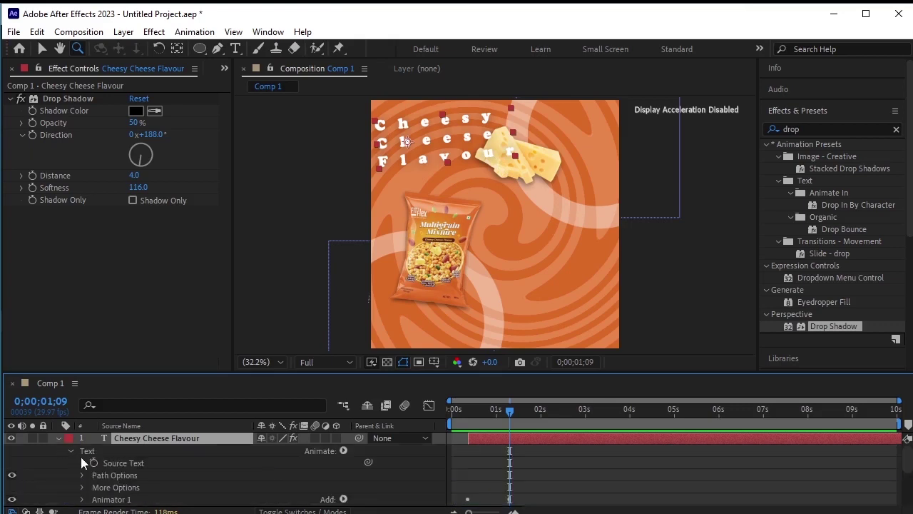
scroll(123, 488, down, 2)
click(82, 463)
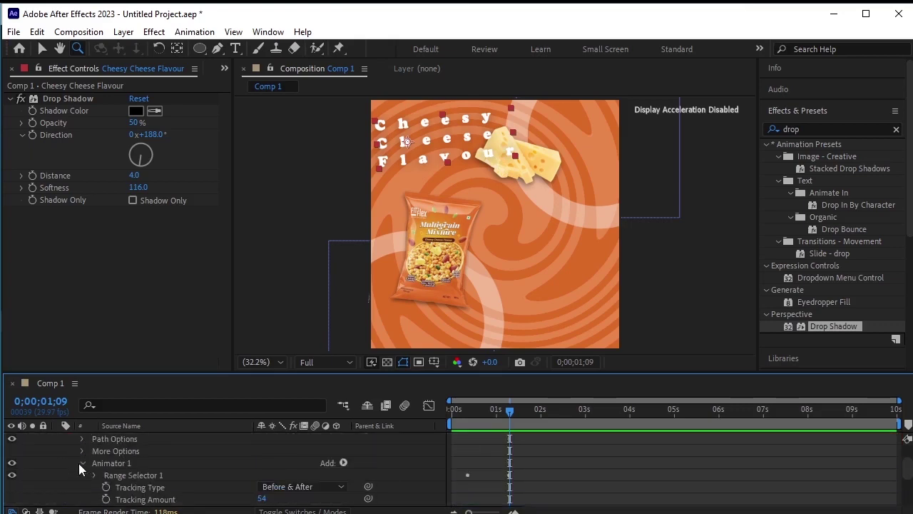
click(94, 475)
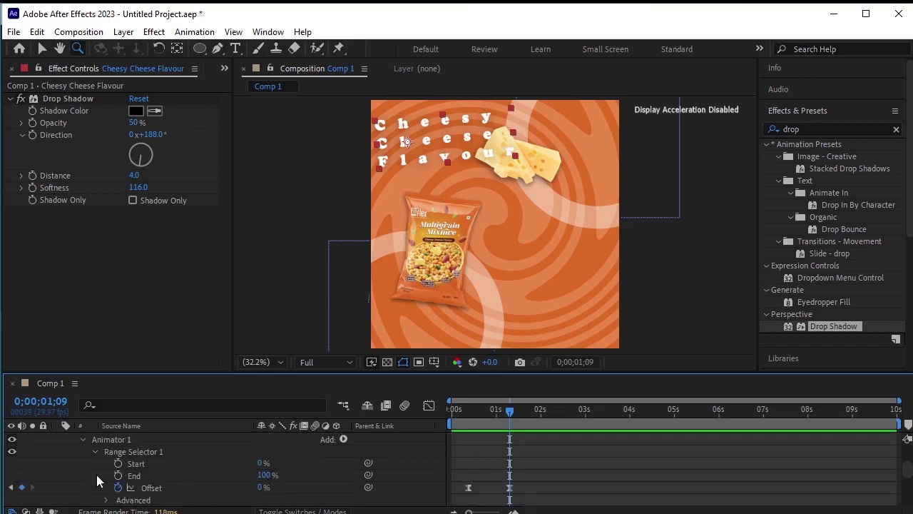
drag(506, 413, 487, 417)
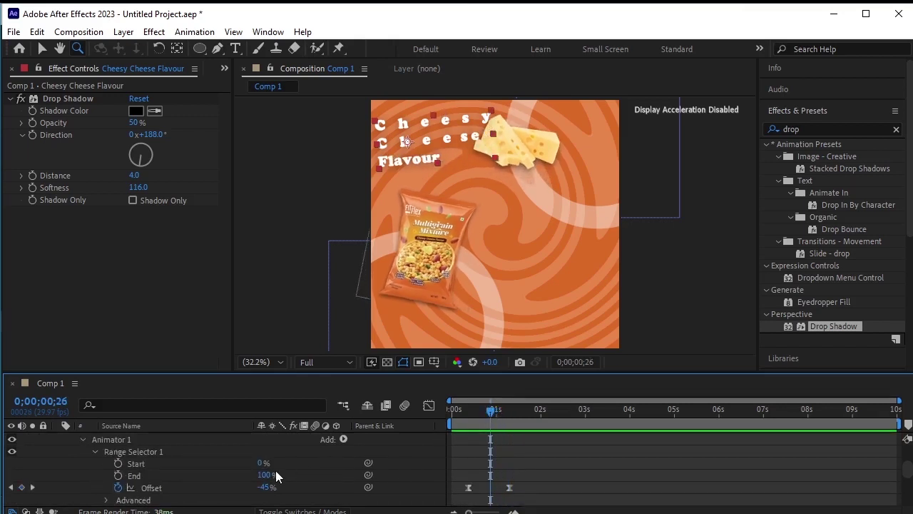
scroll(278, 469, down, 2)
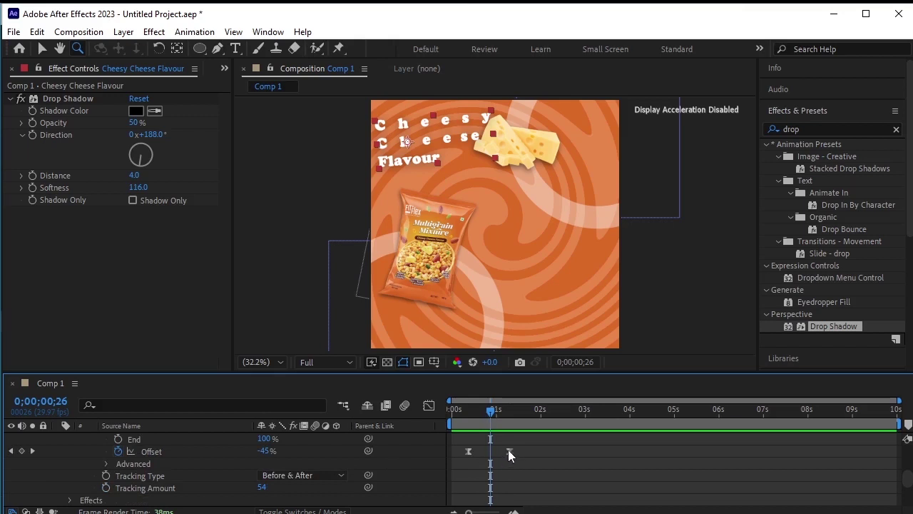
Try moving the text's Offset keyframes to 0;00;01;14 and 0;00;02;00 and scrub through the result.
drag(508, 451, 583, 450)
drag(470, 451, 535, 451)
click(508, 411)
drag(524, 411, 517, 454)
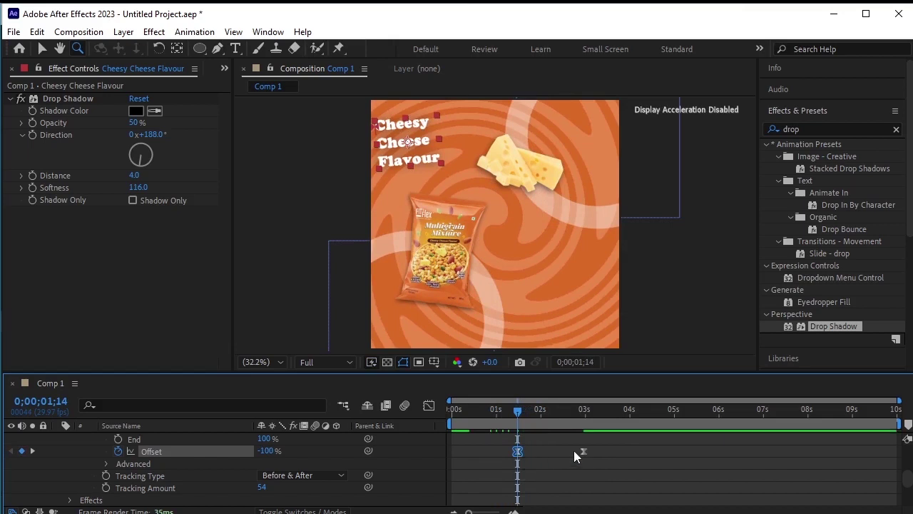
drag(584, 451, 570, 451)
drag(519, 410, 543, 416)
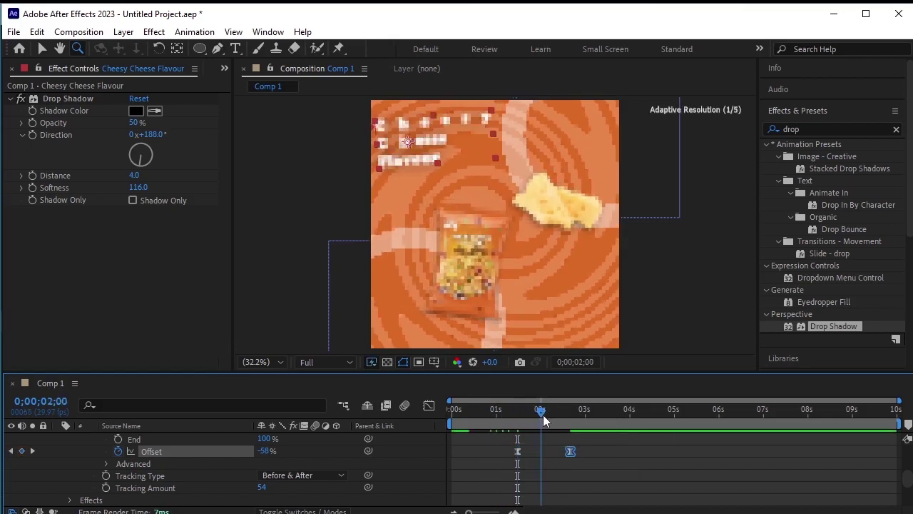
drag(570, 453, 542, 452)
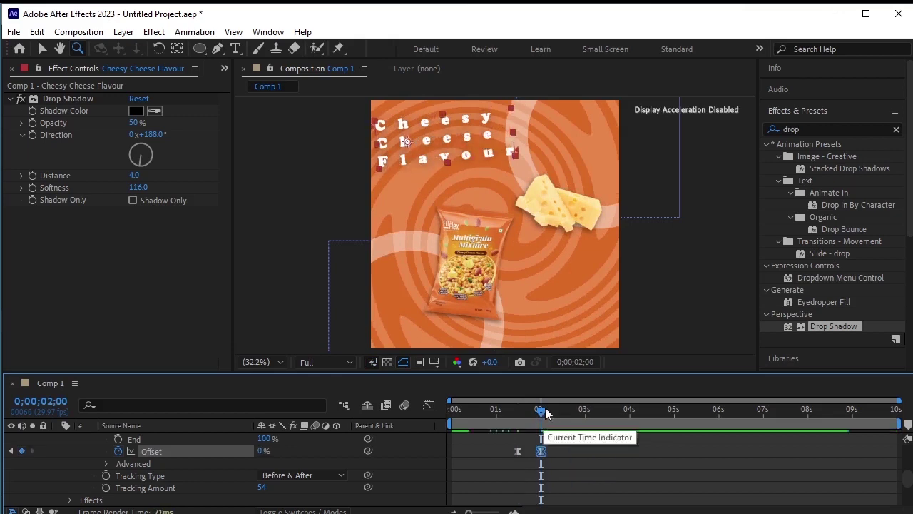
drag(546, 413, 531, 413)
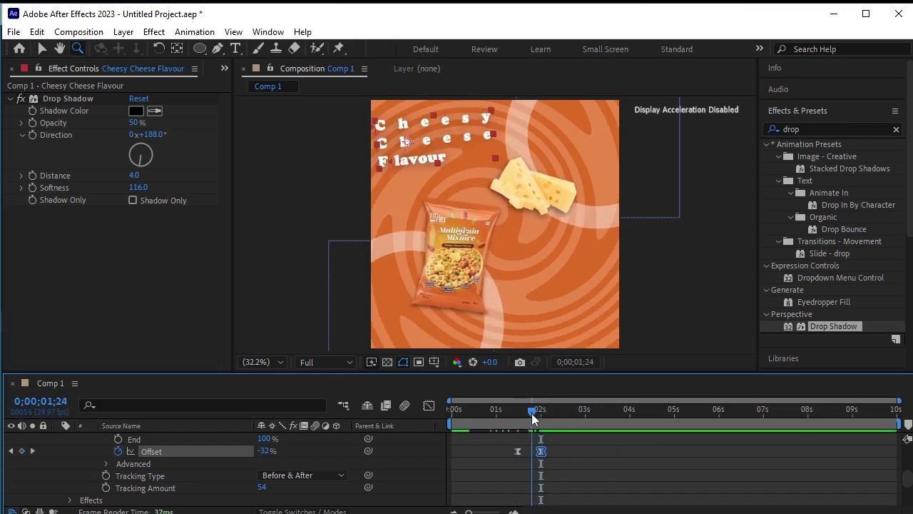
Retime the text's Offset keyframes to about 0.8 s and 1.9 s, previewing the tracking animation.
drag(541, 451, 491, 457)
drag(528, 409, 490, 456)
key(space)
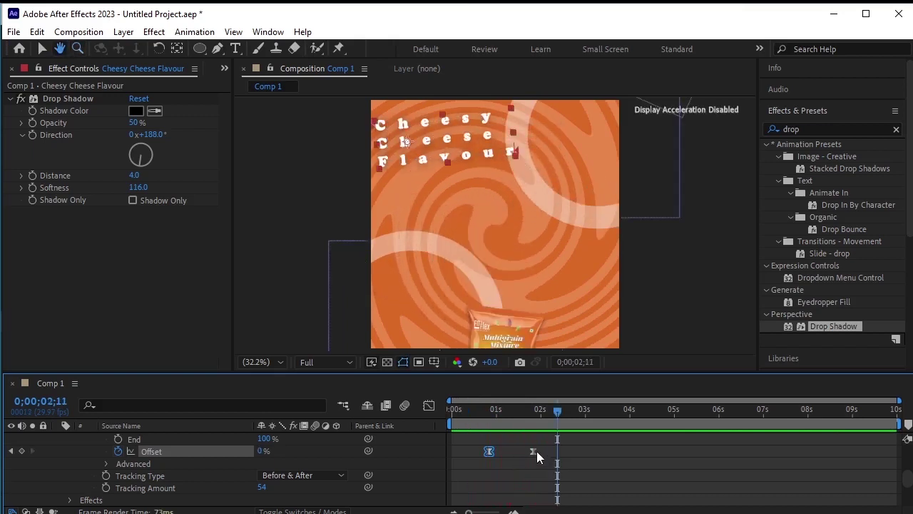
drag(533, 451, 537, 450)
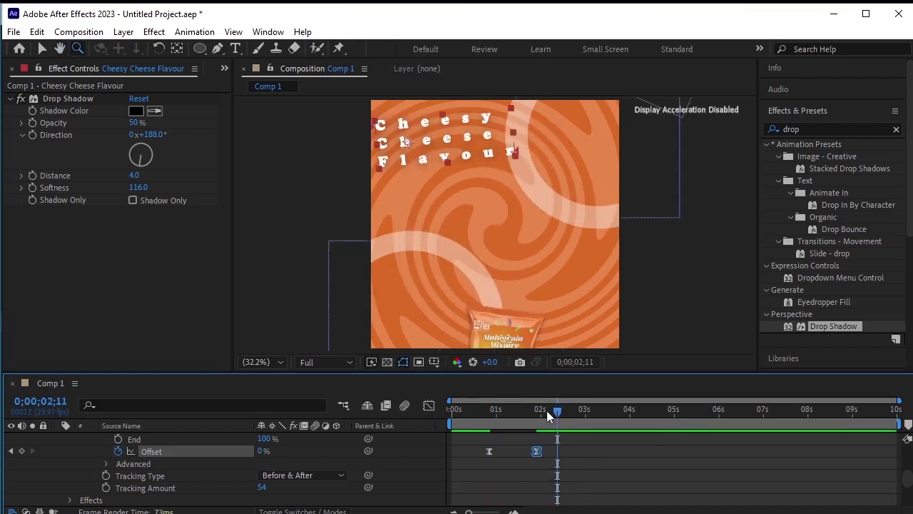
Collapse the text layer's properties and preview the composition from the first frame.
drag(547, 411, 450, 427)
scroll(97, 461, up, 1)
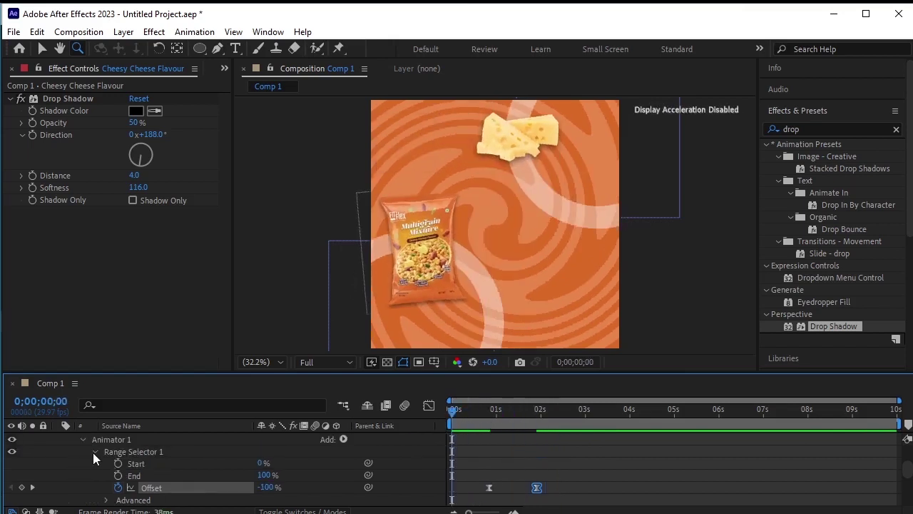
click(95, 452)
scroll(90, 449, up, 3)
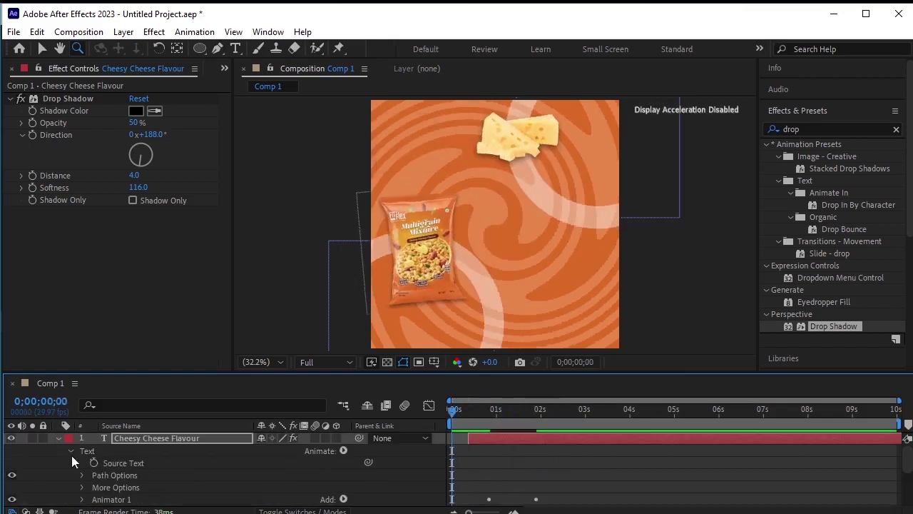
click(71, 450)
click(58, 438)
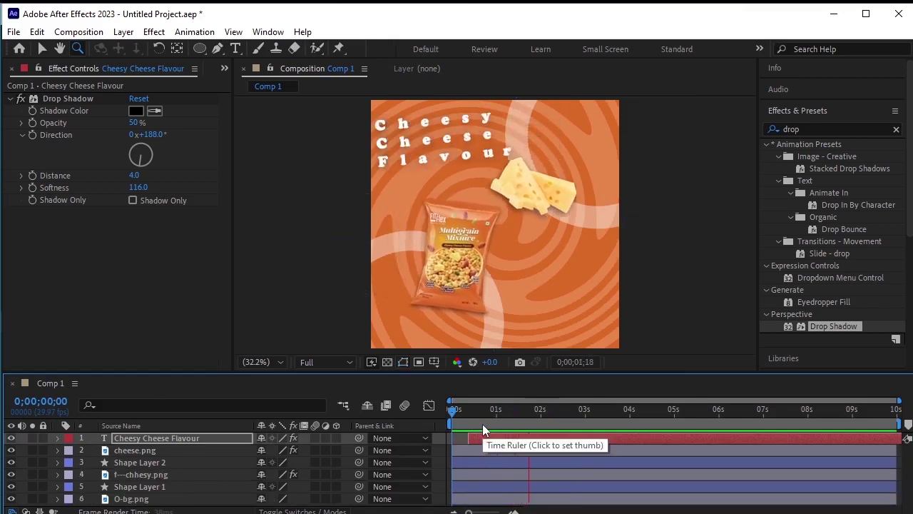
key(space)
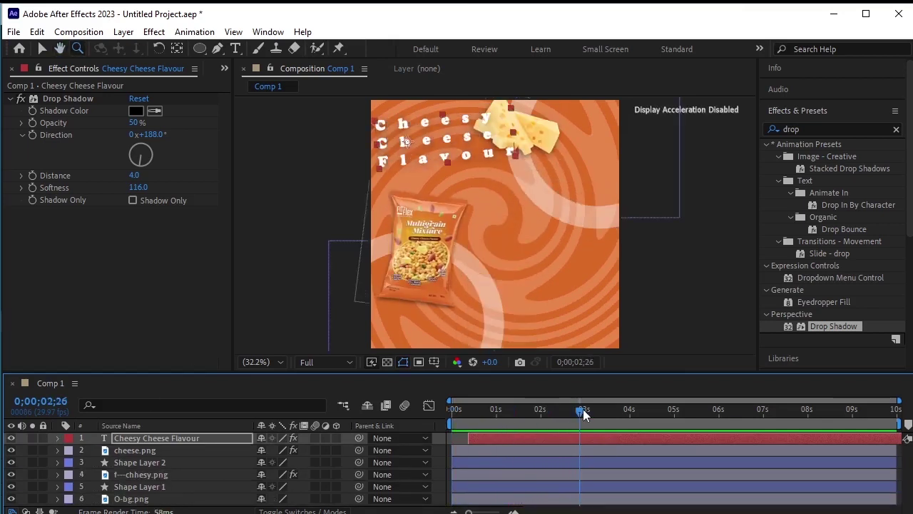
Pre-compose all the layers of Comp 1 into a new composition named Pre-comp 1, moving all attributes into it.
key(Home)
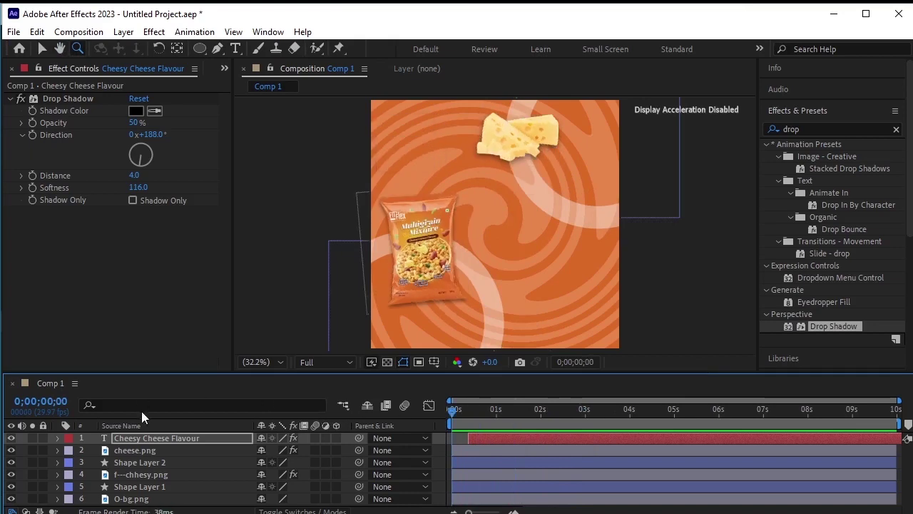
shift+click(176, 497)
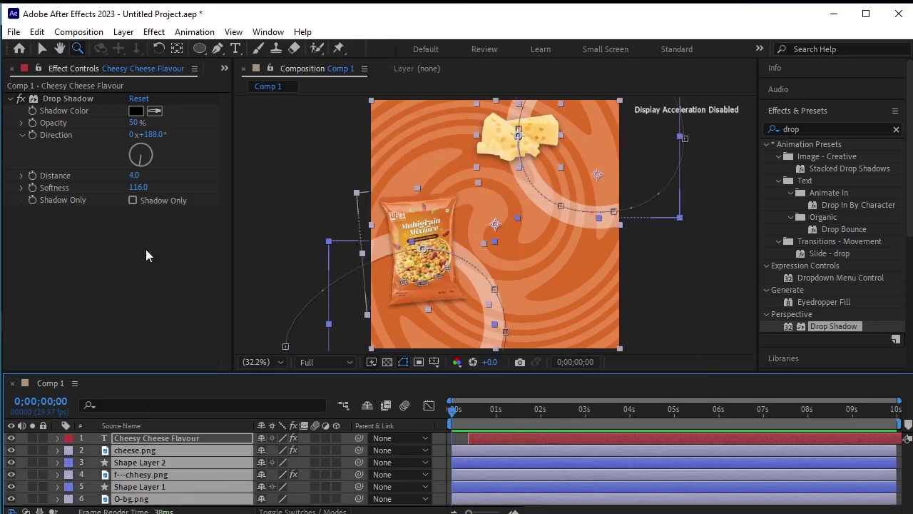
click(124, 32)
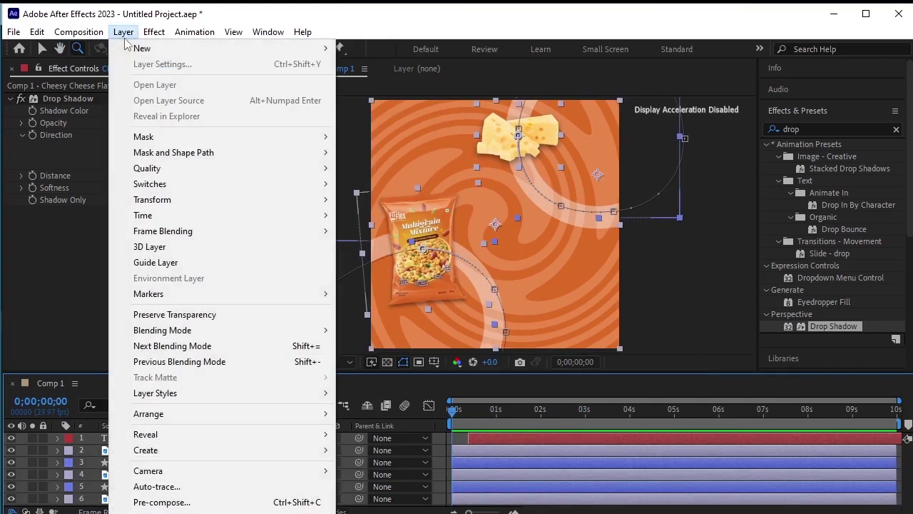
click(244, 502)
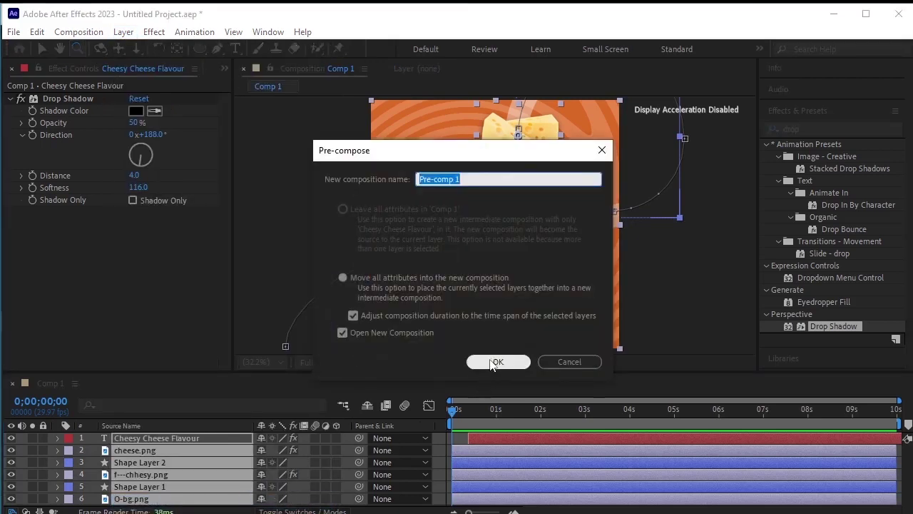
click(495, 362)
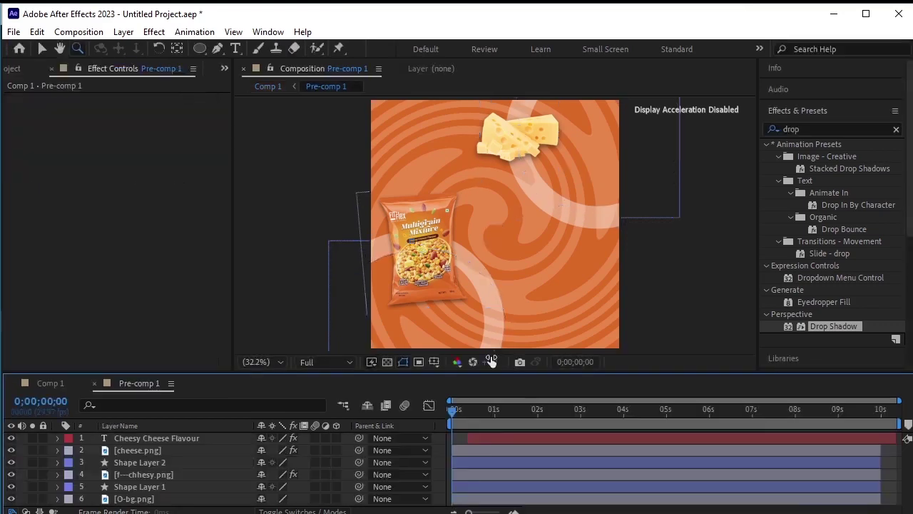
Rename the Pre-comp 1 composition as Cheesy in the project.
click(20, 69)
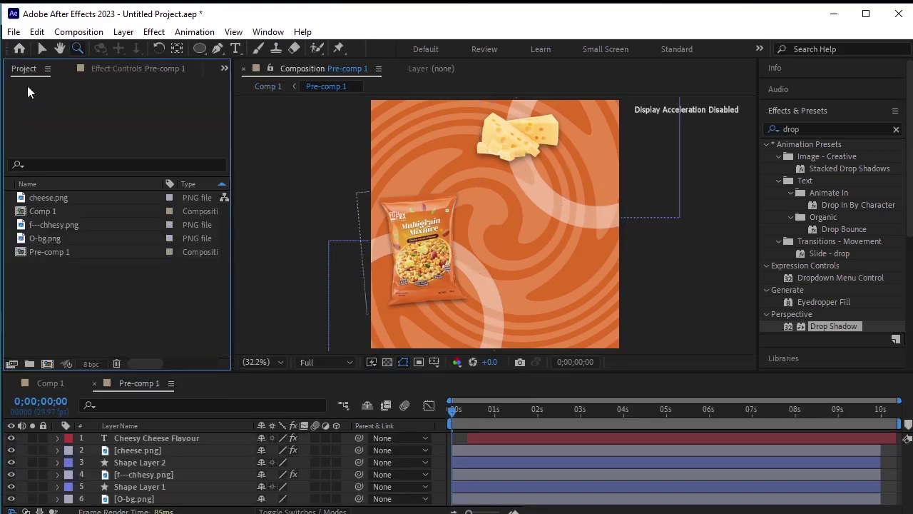
right_click(85, 249)
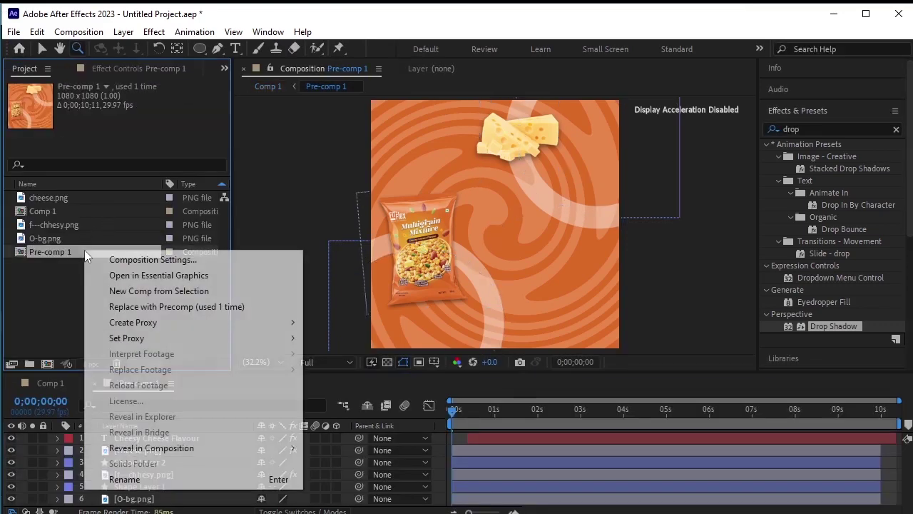
click(164, 480)
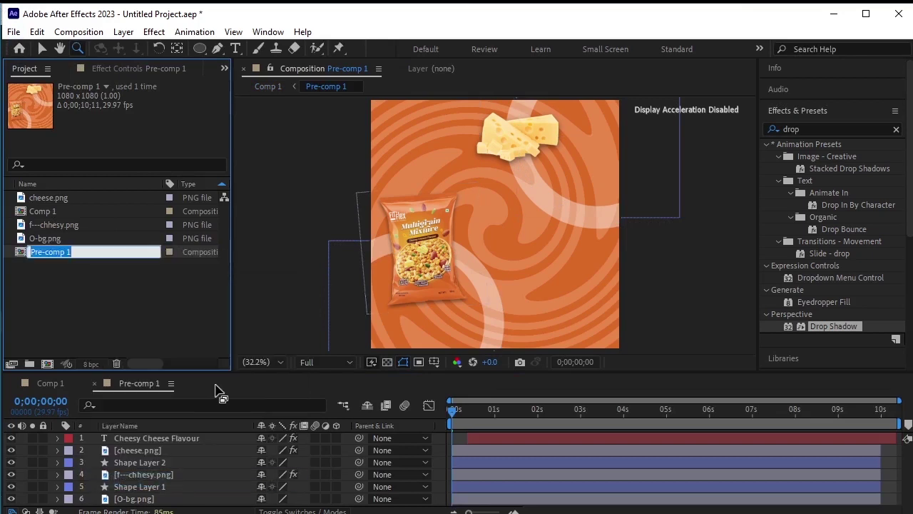
text(Chh)
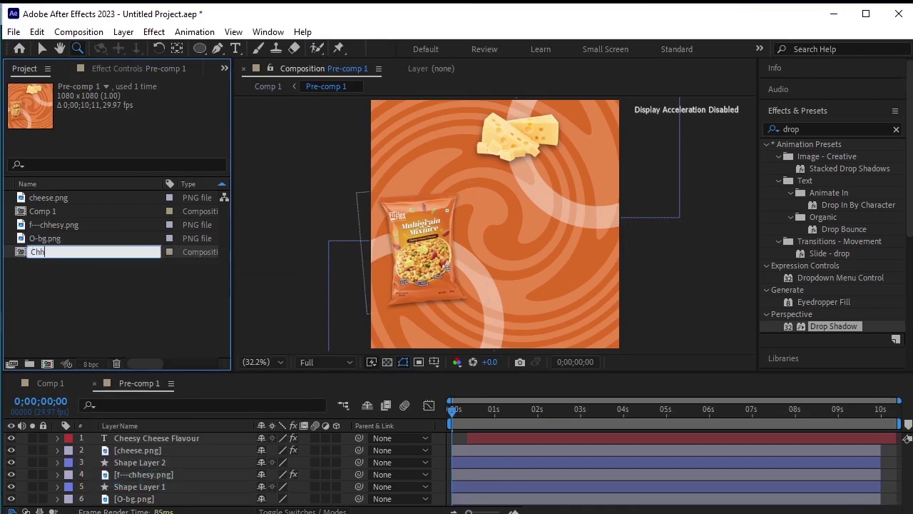
text(esy)
key(Return)
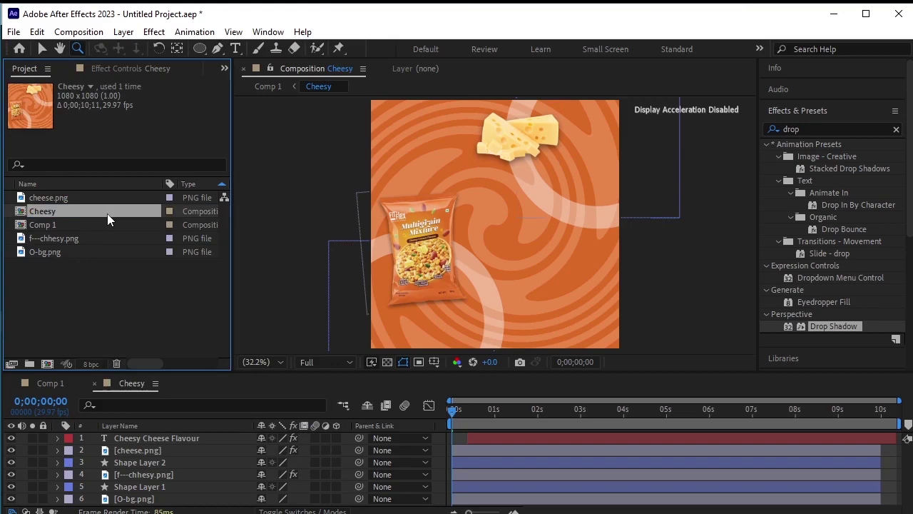
Duplicate the Cheesy composition, name the copy Lemon and open it.
key(ctrl+d)
right_click(87, 226)
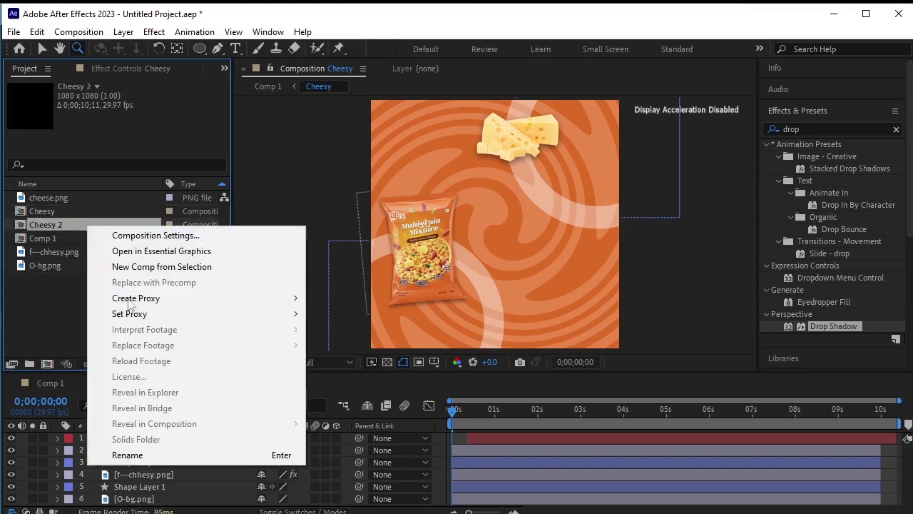
click(169, 459)
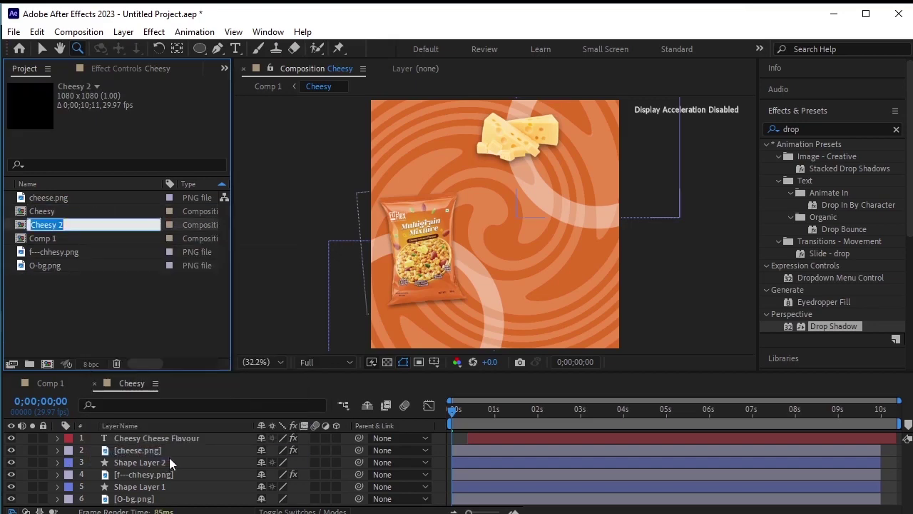
text(Le)
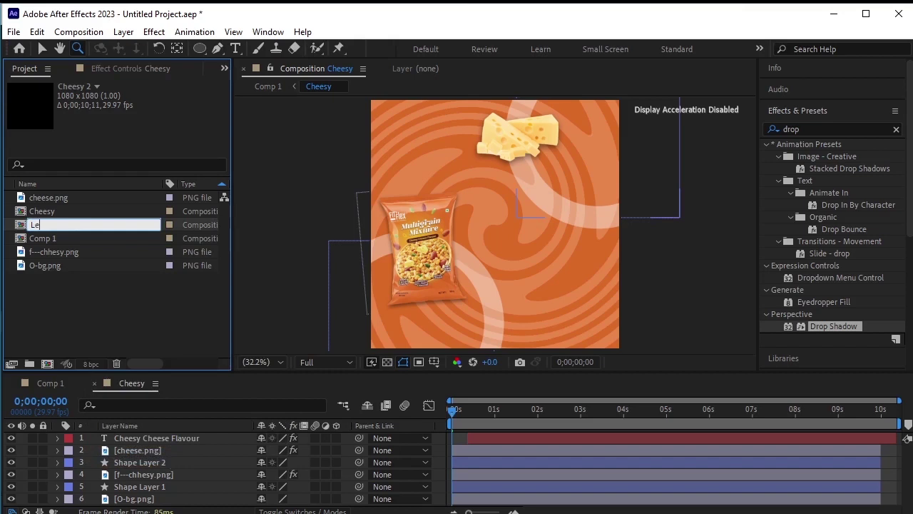
text(mon)
click(152, 331)
double_click(67, 253)
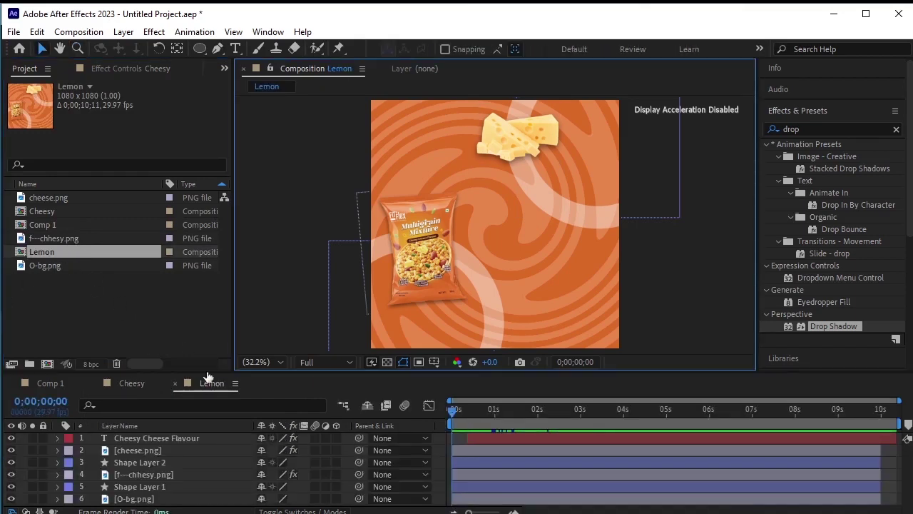
Change the headline text in the Lemon composition to "Lemony Mint Flavour", keeping its three lines.
drag(458, 409, 472, 419)
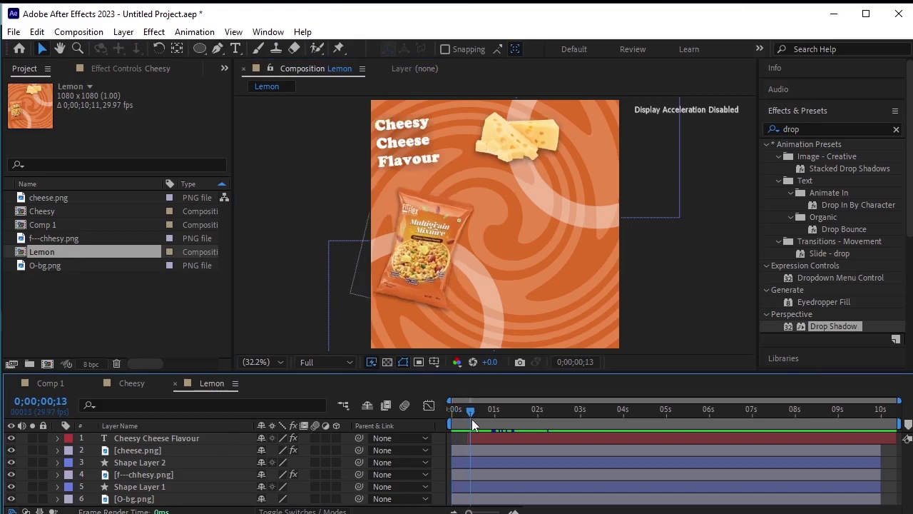
click(232, 49)
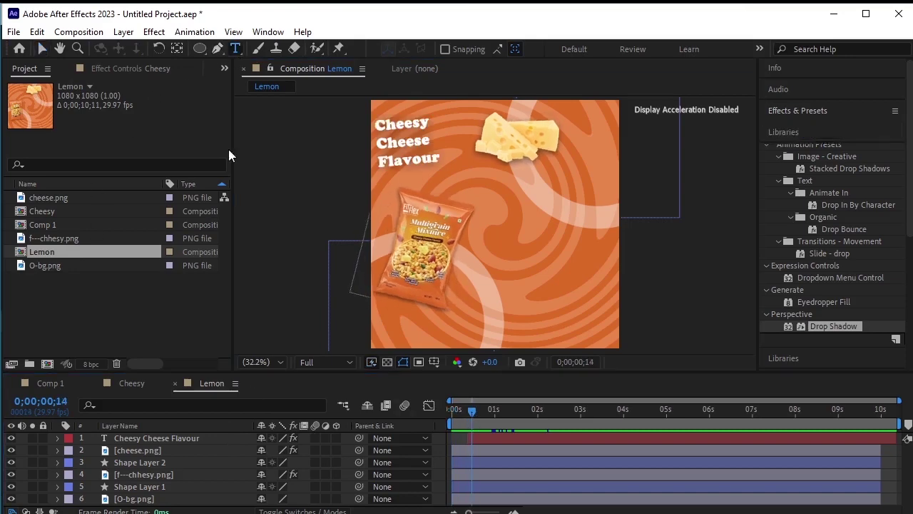
click(195, 439)
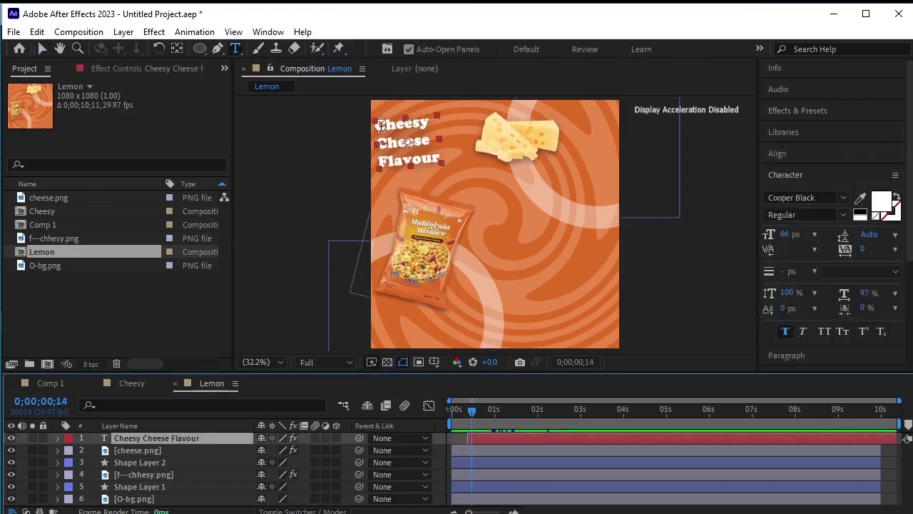
drag(380, 127, 426, 132)
text(Lemony)
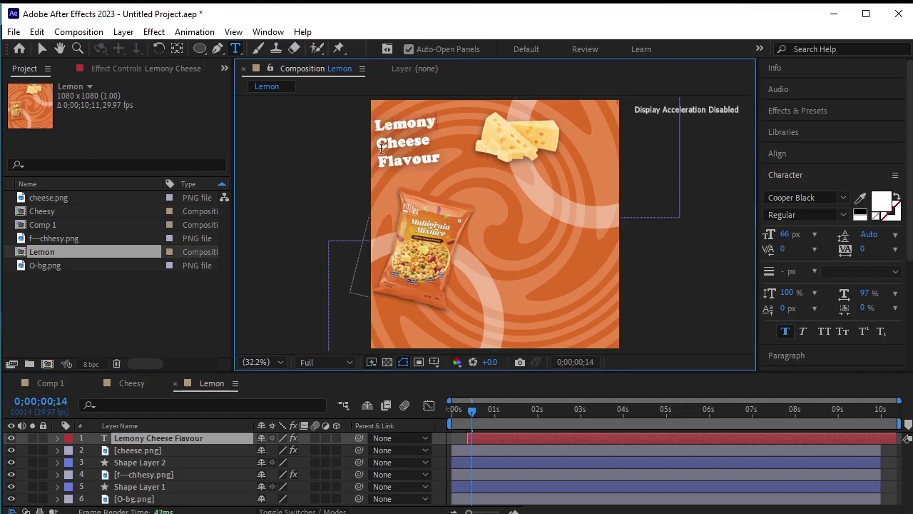
drag(379, 148, 433, 146)
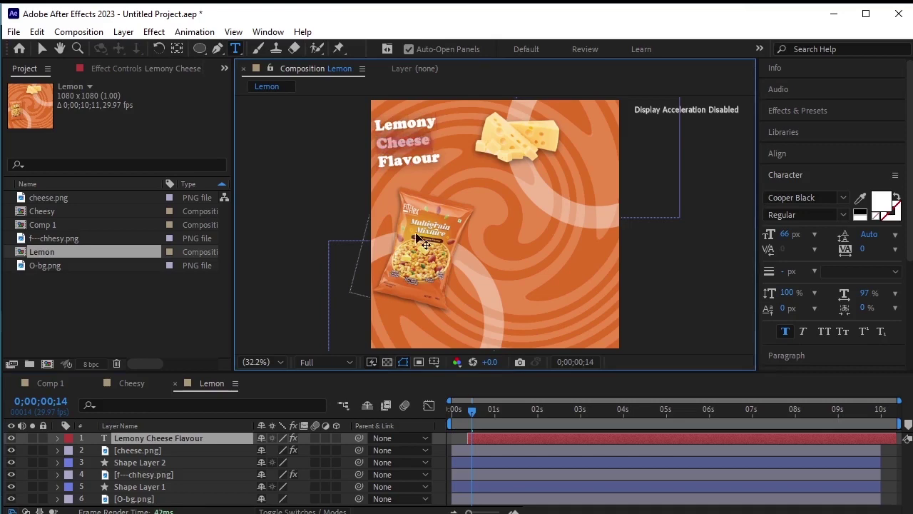
text(Mint)
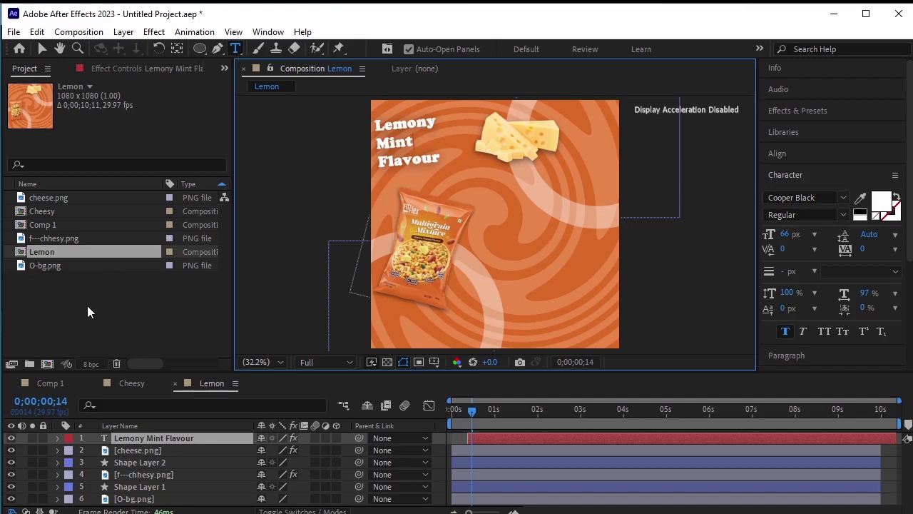
Import the lemon, G-bg and f-lemon-mint images into the project as footage.
click(135, 451)
click(109, 306)
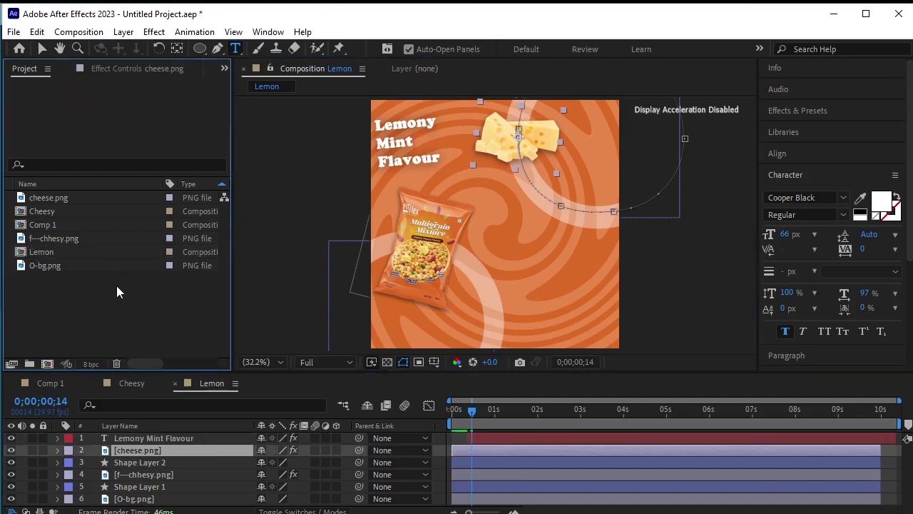
right_click(117, 287)
mouse_move(196, 357)
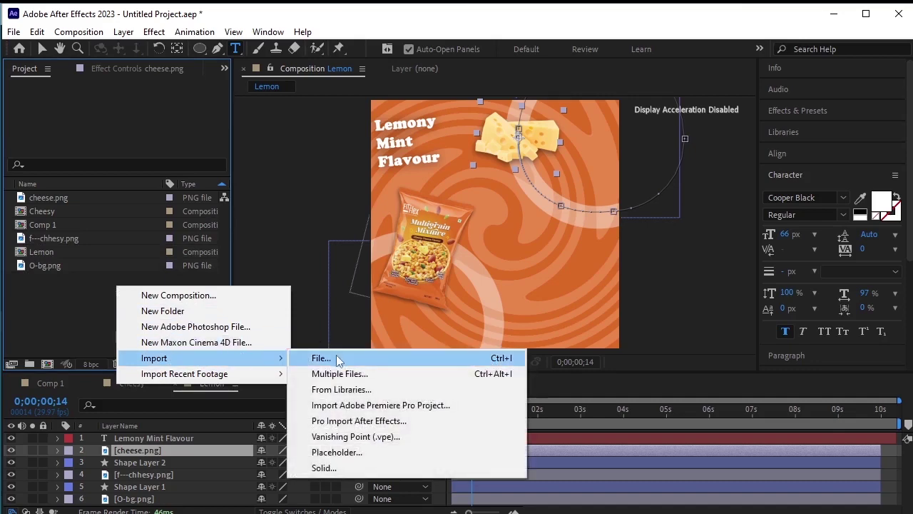
click(333, 355)
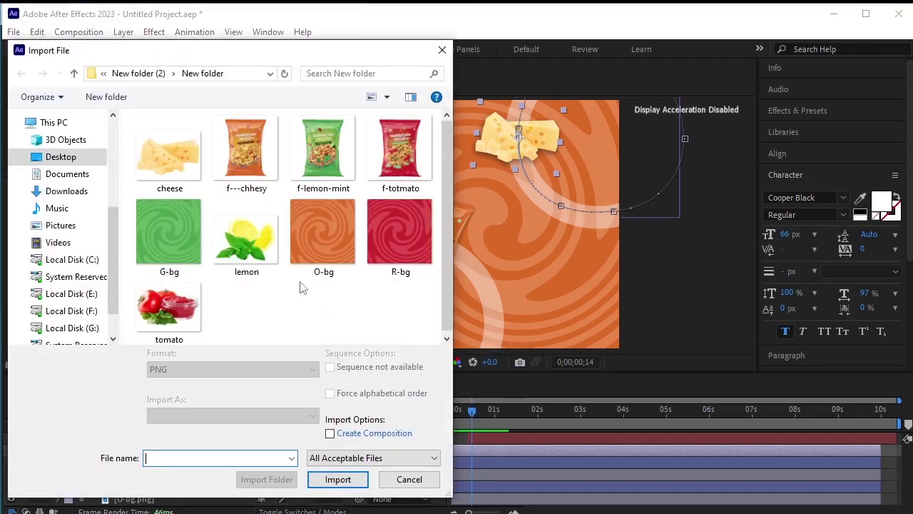
click(245, 237)
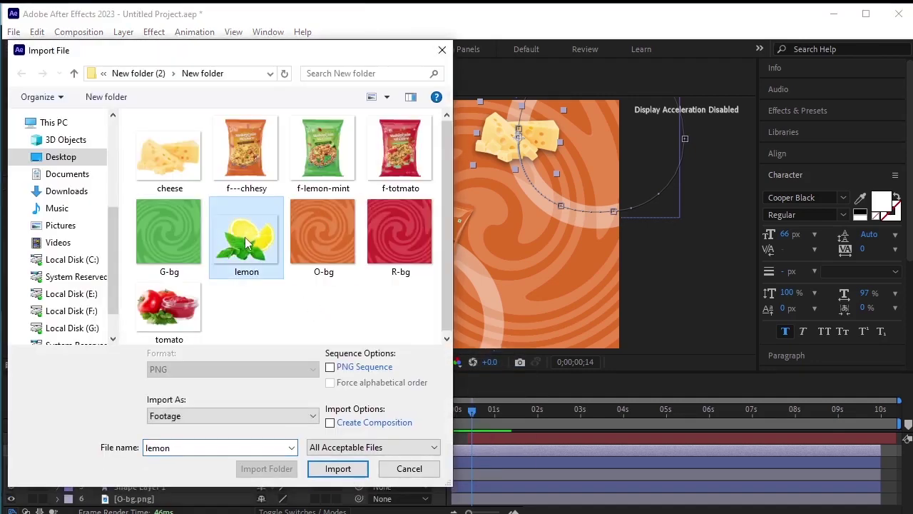
ctrl+click(173, 237)
ctrl+click(324, 150)
click(338, 469)
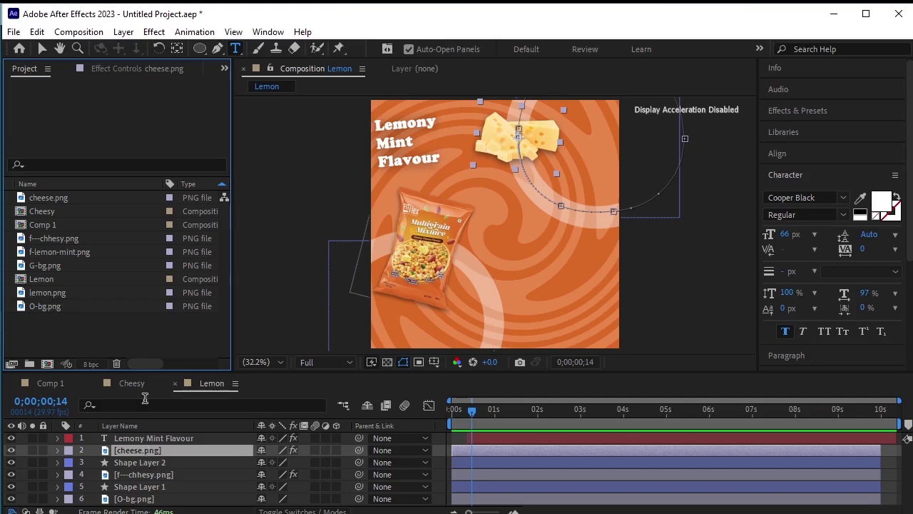
Replace the source of the cheese layer with lemon.png and of the packet layer with f-lemon-mint.png.
click(88, 294)
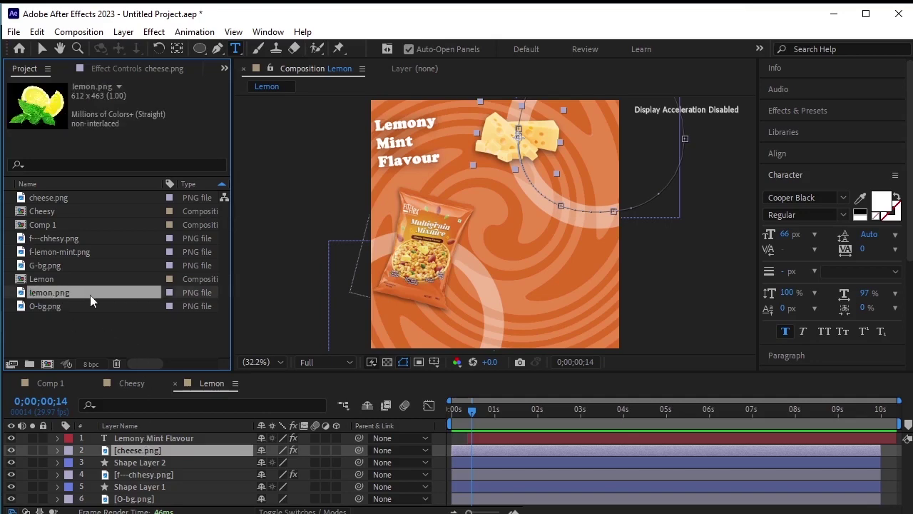
drag(92, 294, 181, 453)
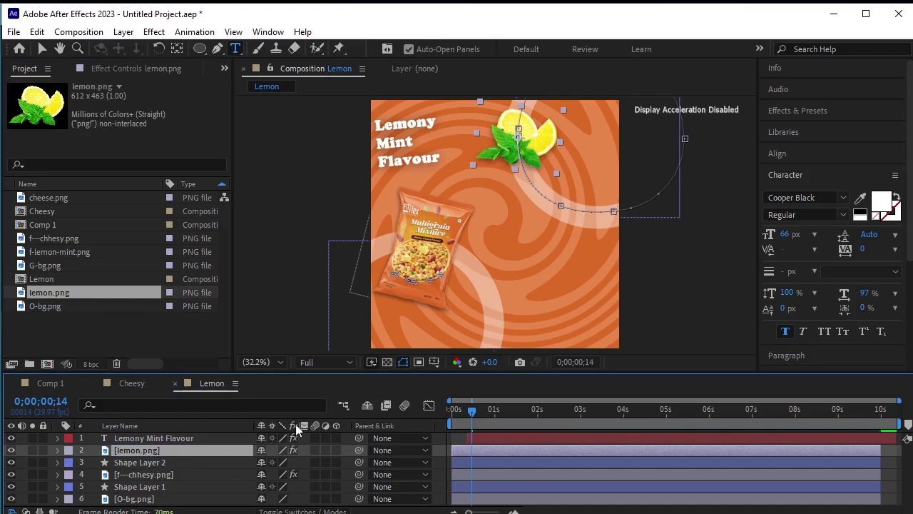
click(166, 476)
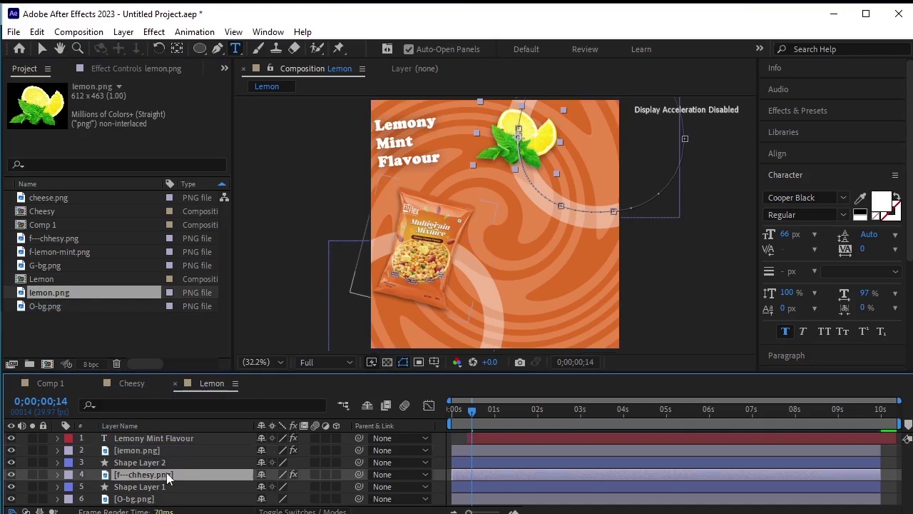
click(70, 252)
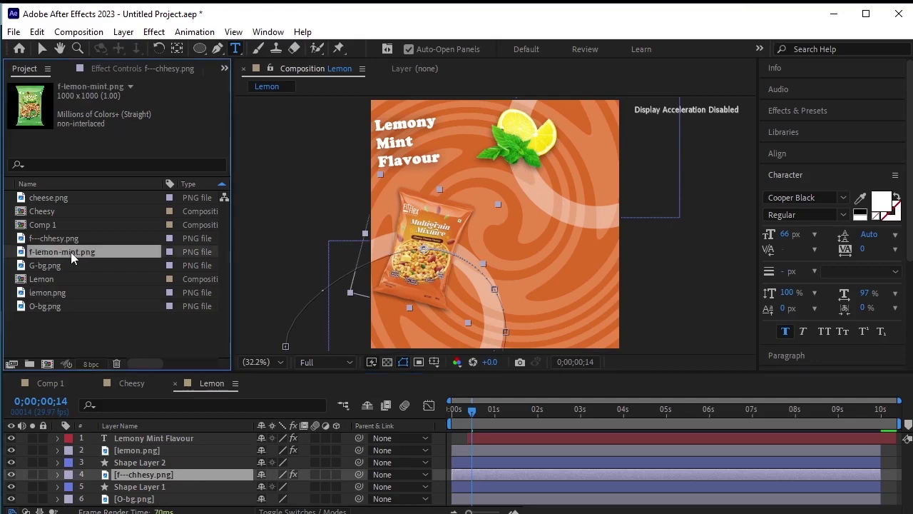
drag(71, 252, 161, 478)
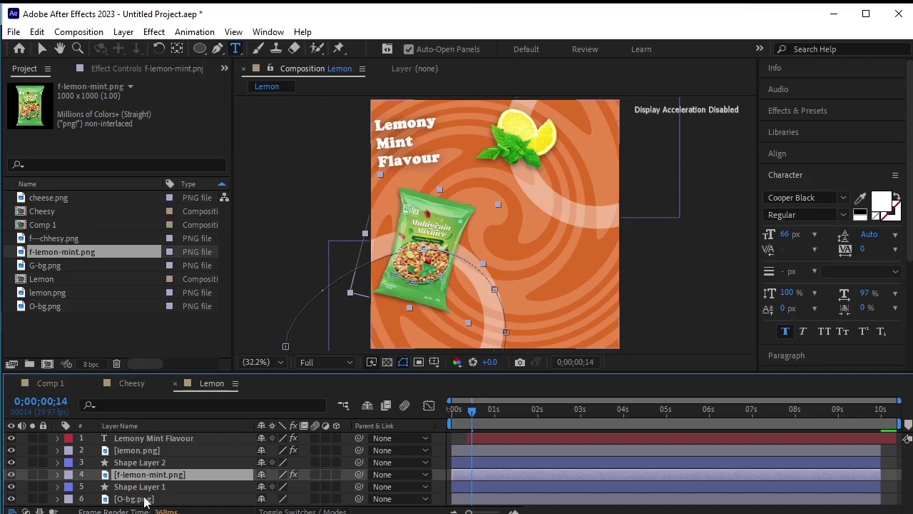
Replace the source of the O-bg.png background layer with G-bg.png.
click(146, 499)
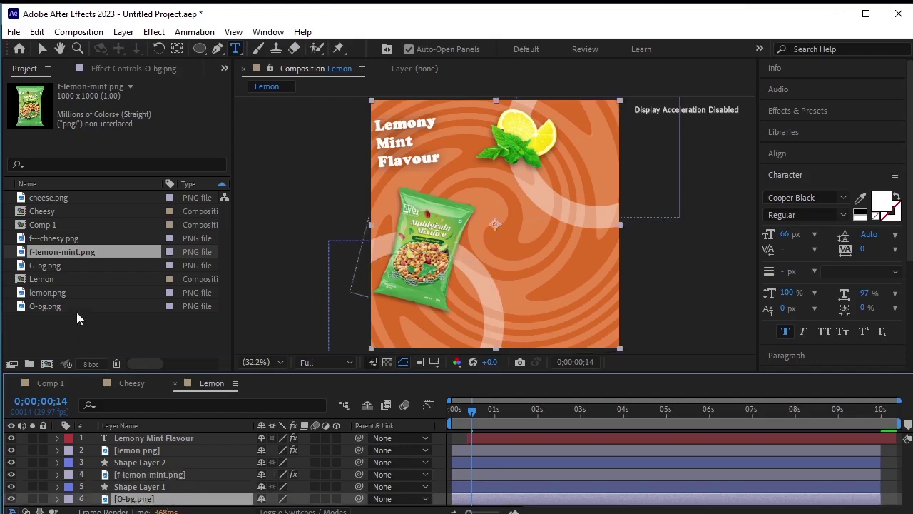
click(56, 264)
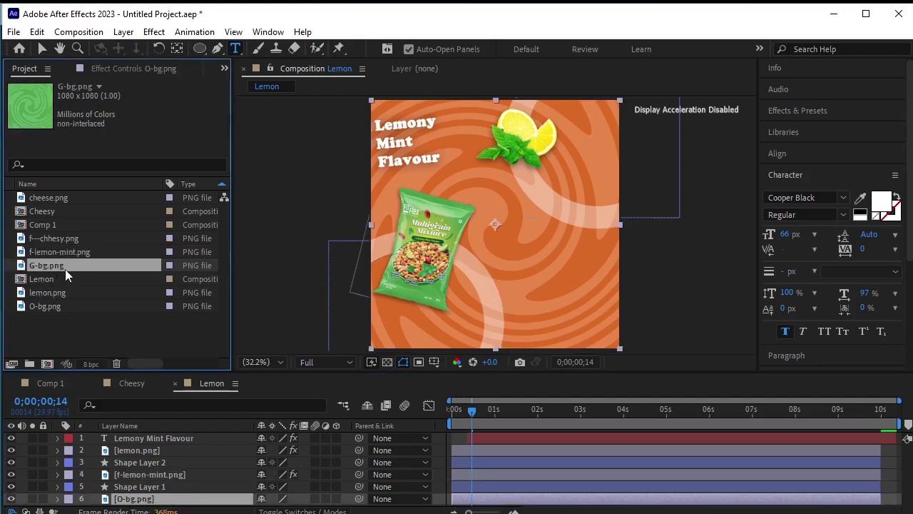
drag(65, 269, 172, 504)
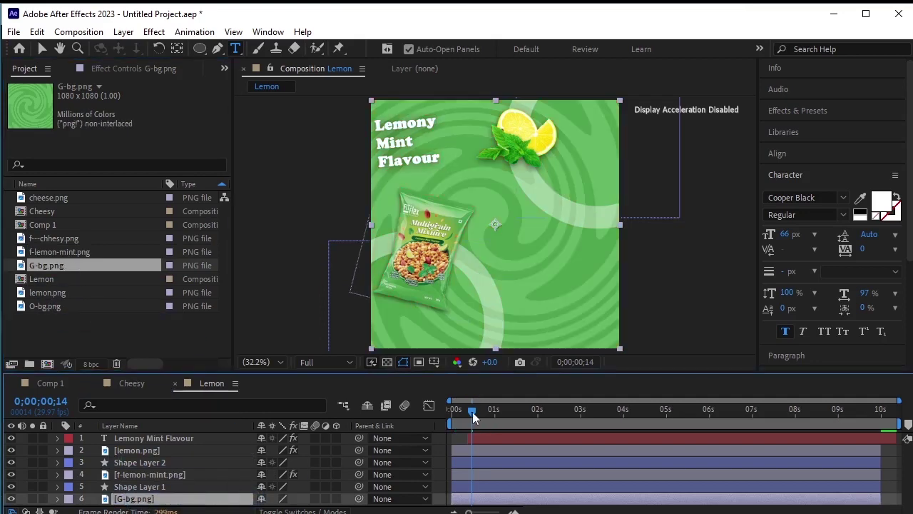
Preview the Lemon composition from its first frame with all layers deselected.
drag(472, 411, 441, 417)
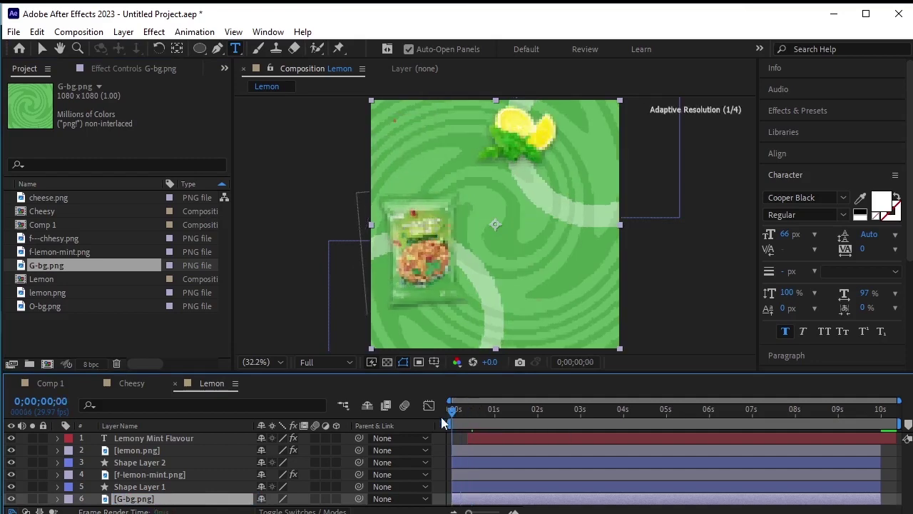
click(323, 353)
key(space)
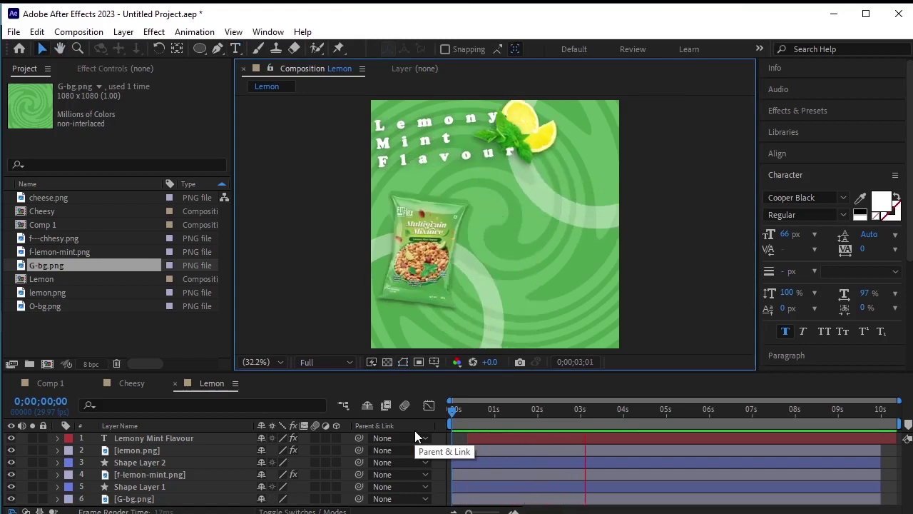
Duplicate the Cheesy composition, rename the copy Tomato and open it.
key(space)
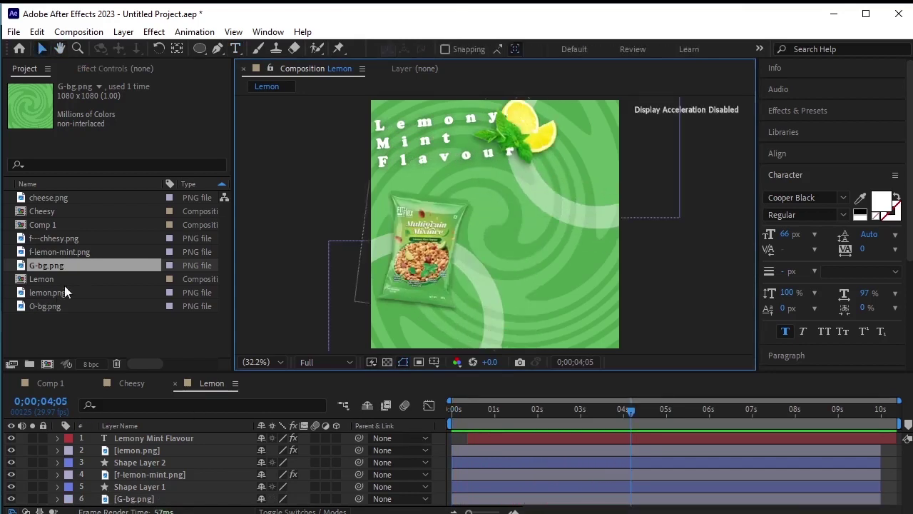
click(65, 210)
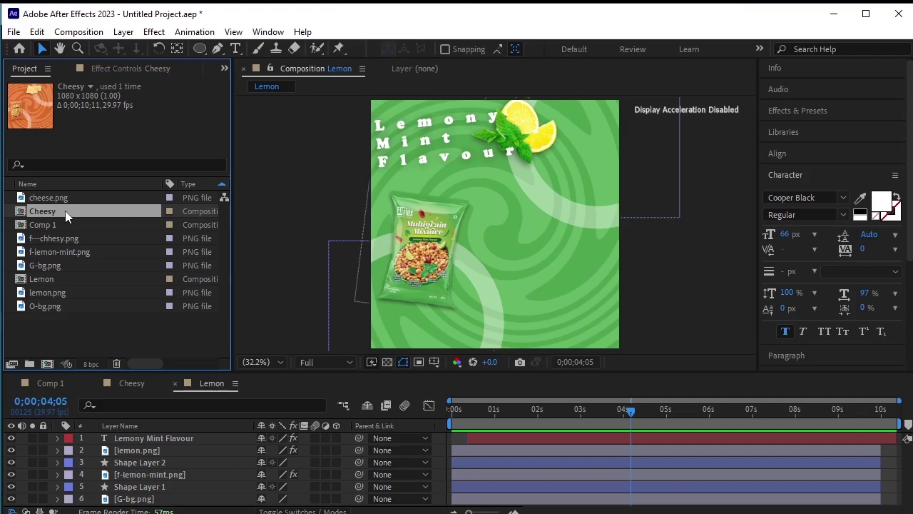
key(ctrl+d)
right_click(78, 228)
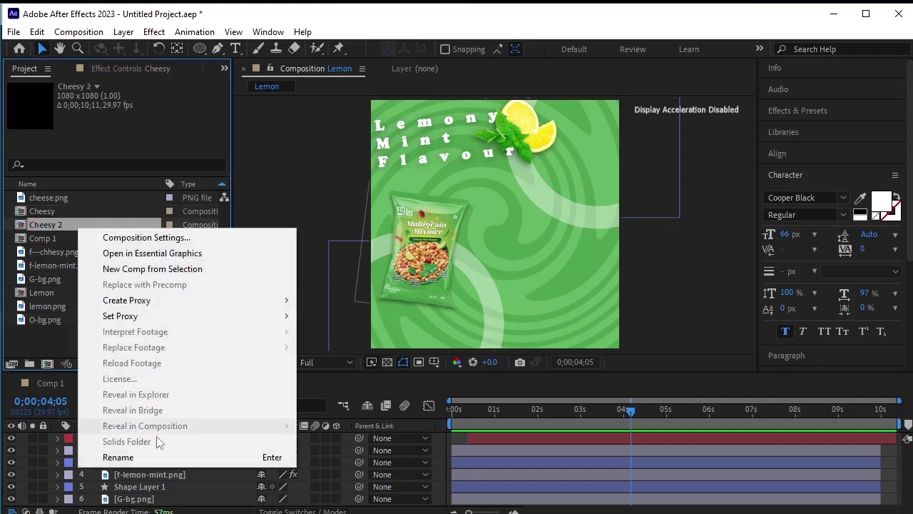
click(158, 453)
text(T)
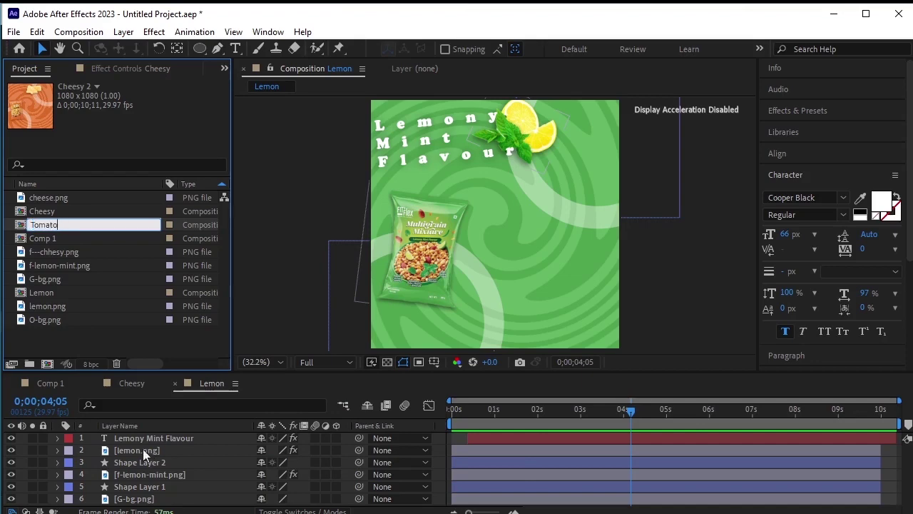
text(omato)
click(93, 346)
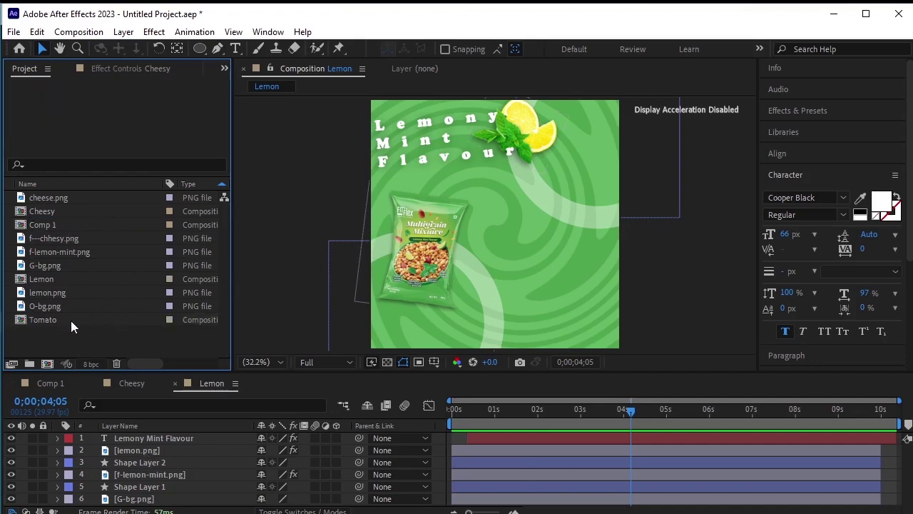
double_click(70, 322)
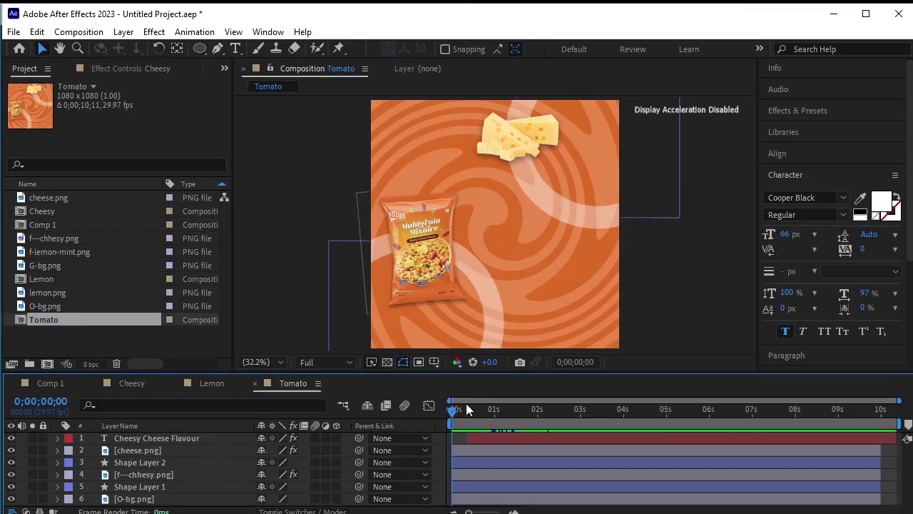
Import the f-totmato, R-bg and tomato images into the project as footage.
right_click(130, 337)
mouse_move(236, 410)
click(344, 411)
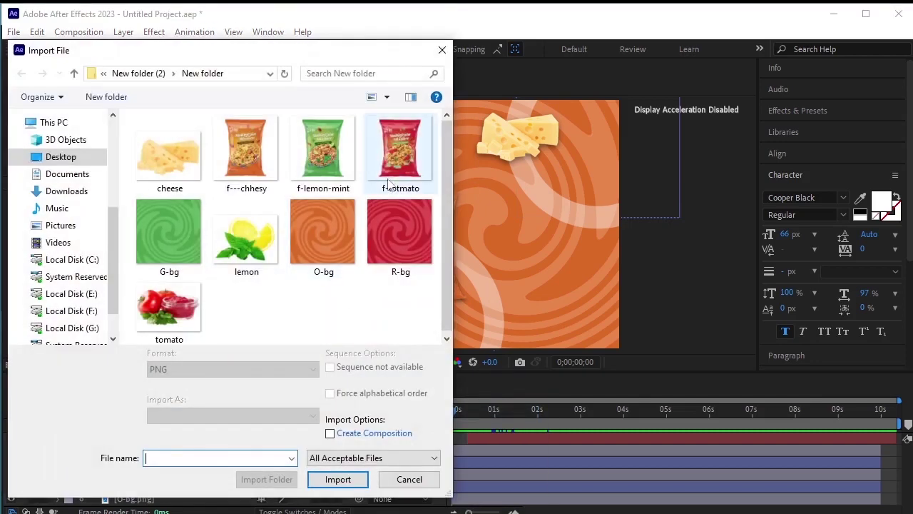
click(407, 151)
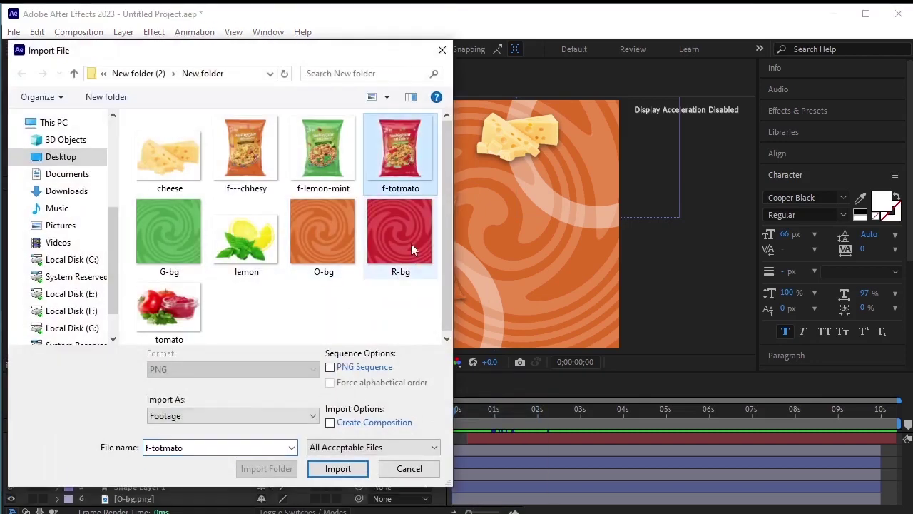
ctrl+click(411, 244)
ctrl+click(185, 314)
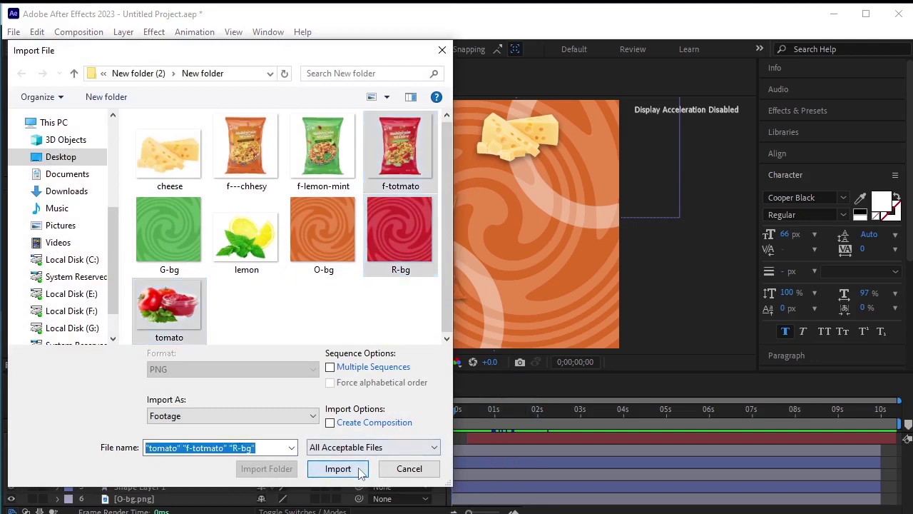
click(358, 467)
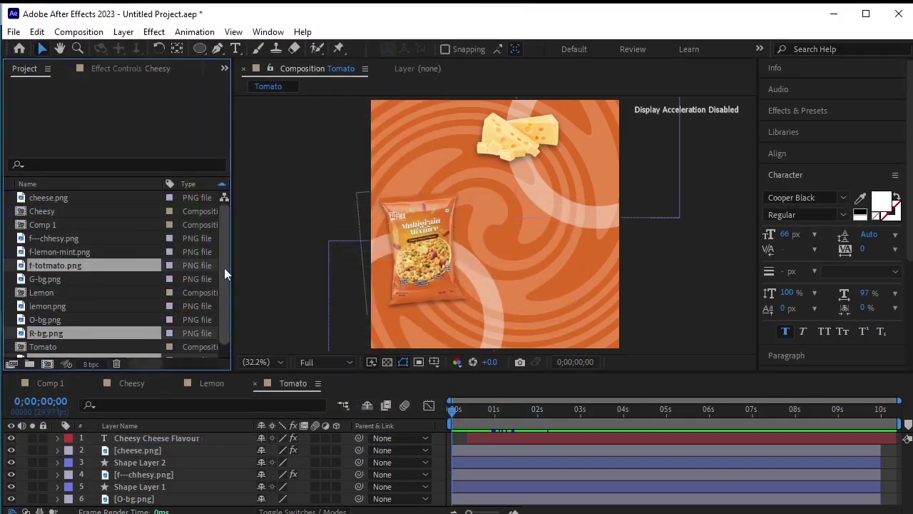
scroll(224, 267, down, 1)
click(260, 289)
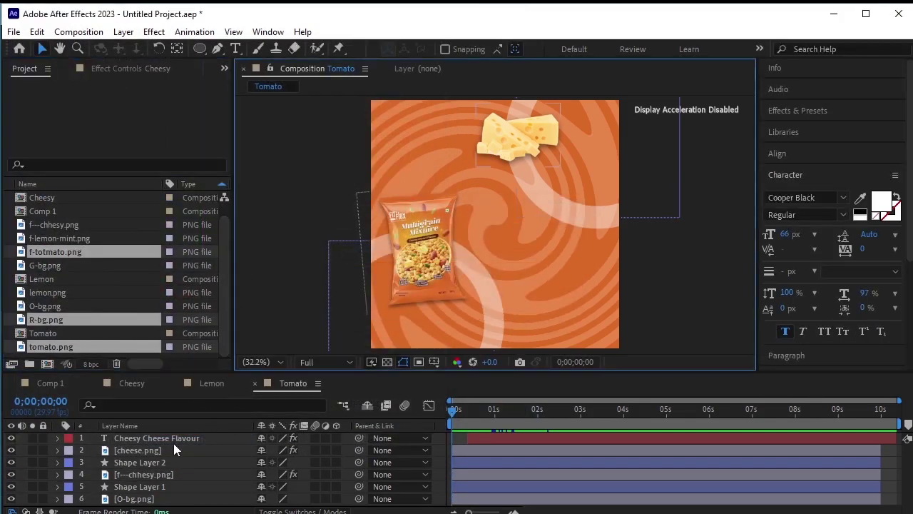
Replace the source of the O-bg.png background layer in the Tomato composition with R-bg.png.
click(151, 450)
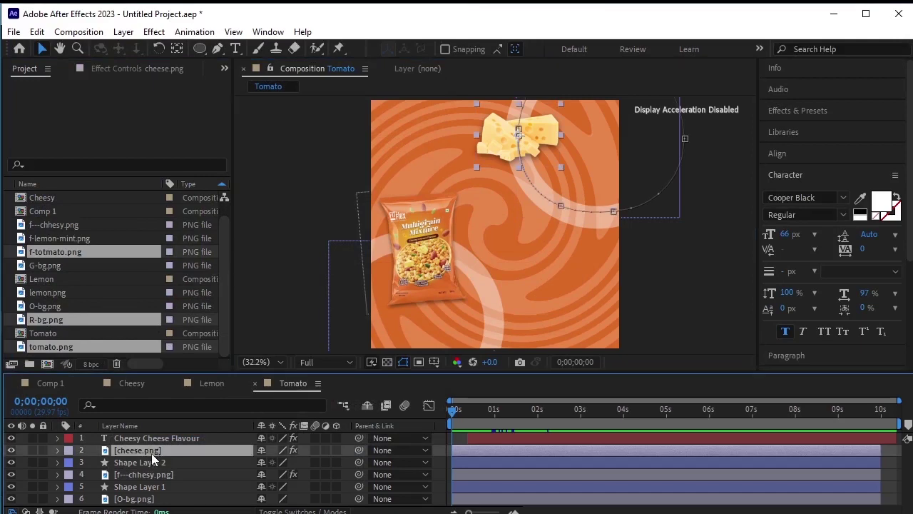
click(78, 314)
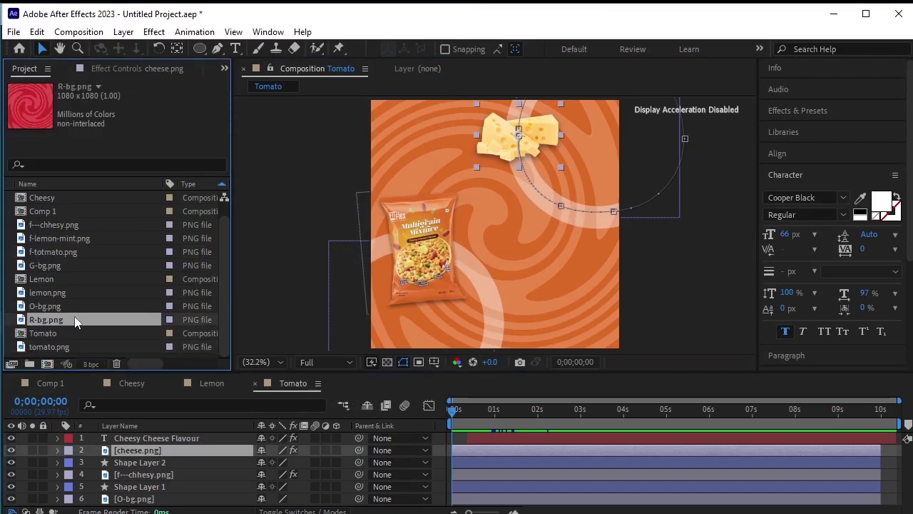
click(169, 499)
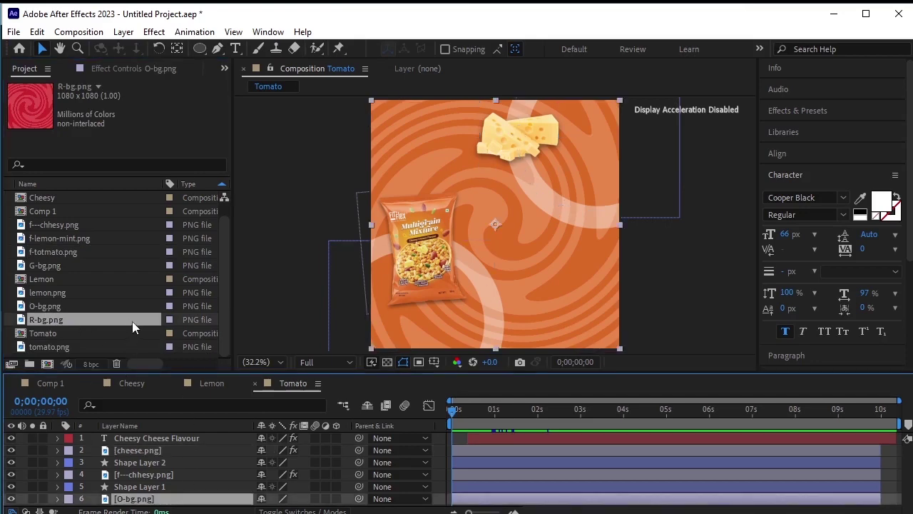
drag(132, 322, 187, 504)
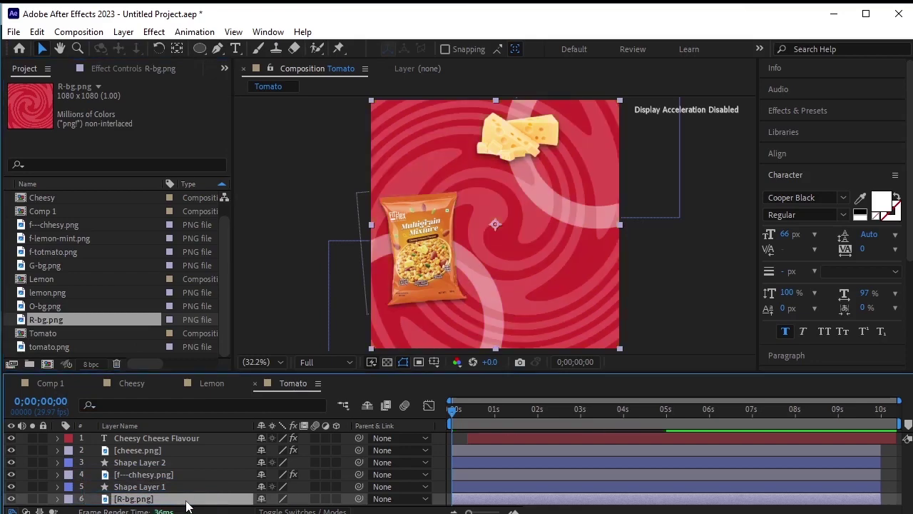
Replace the source of the f---chhesy.png packet layer with f-totmato.png and of the cheese.png layer with tomato.png.
click(143, 475)
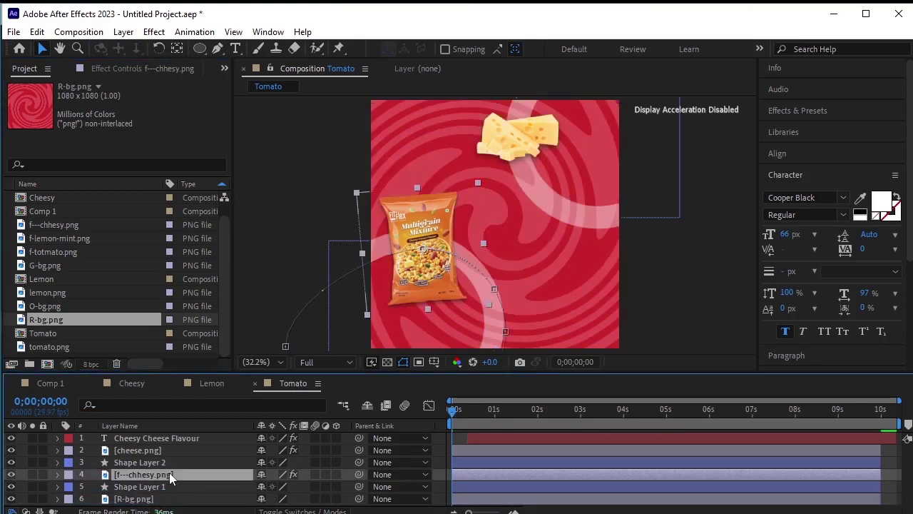
click(92, 251)
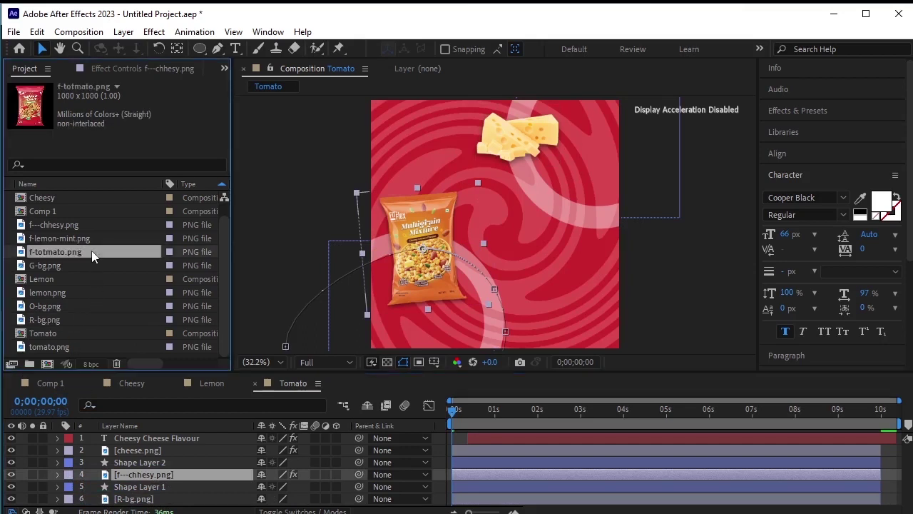
drag(91, 250, 158, 475)
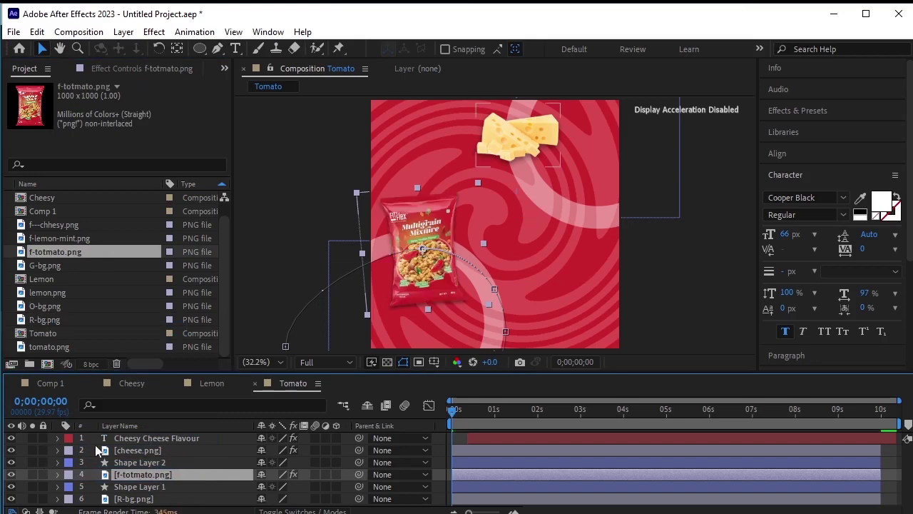
click(164, 450)
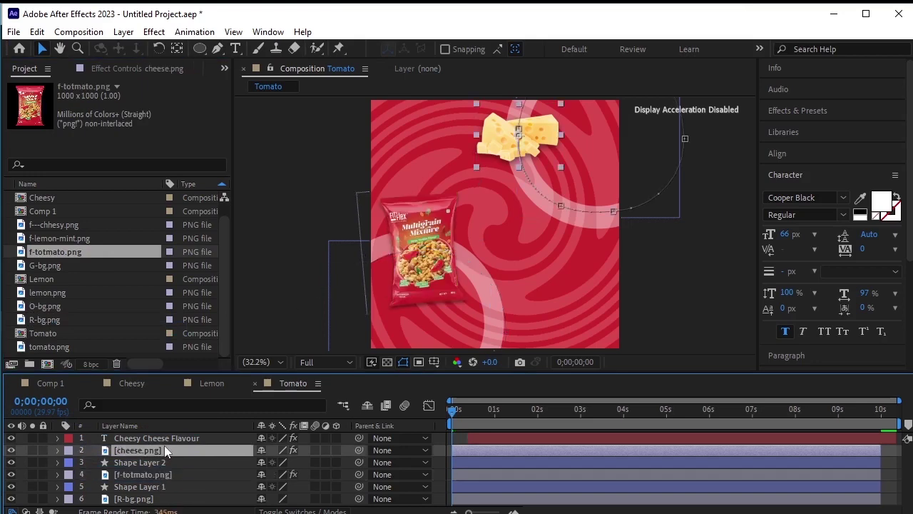
click(96, 347)
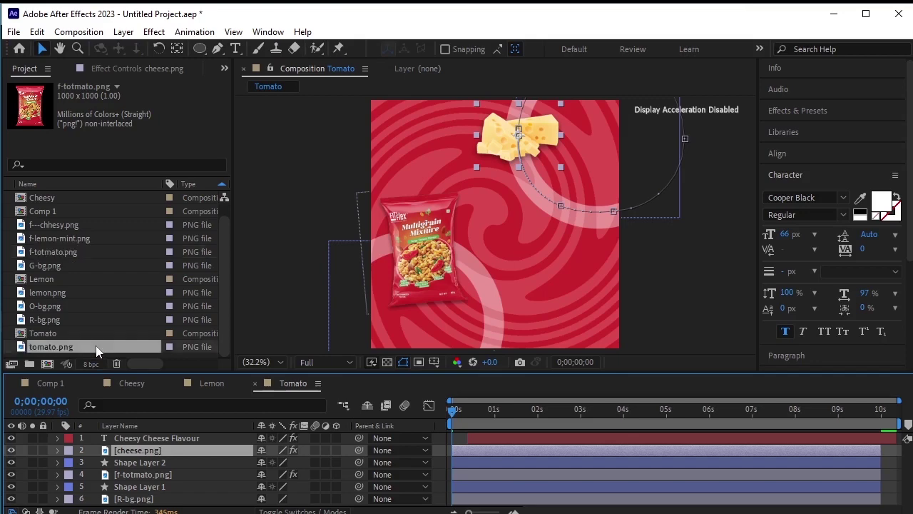
click(144, 449)
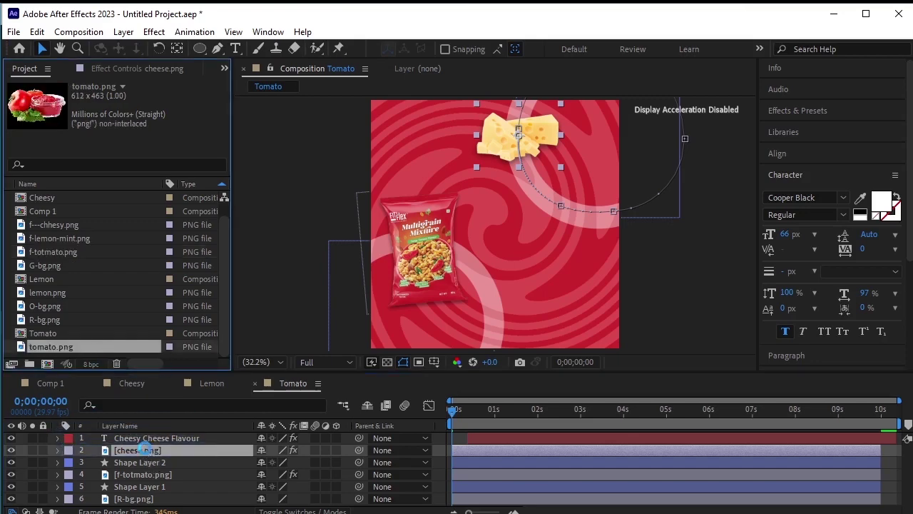
key(ctrl+alt+slash)
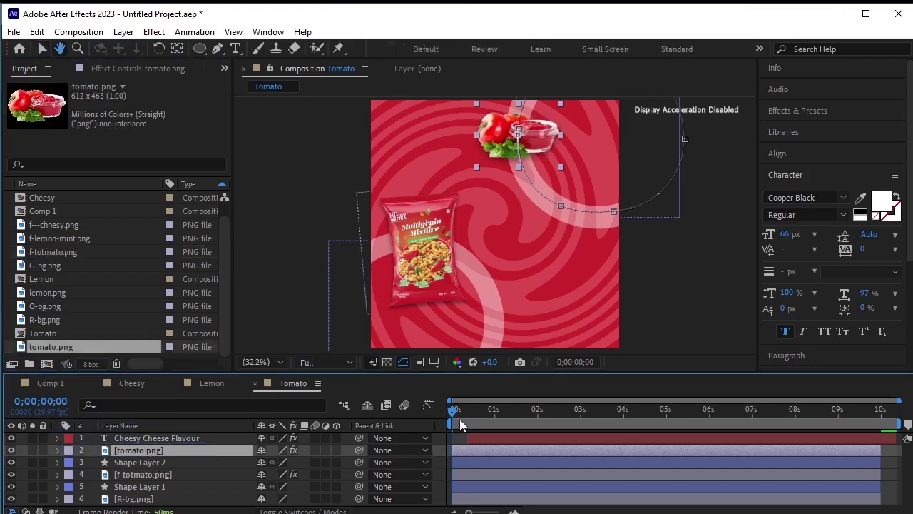
Preview the Tomato composition with the swapped images and return to the first frame.
key(space)
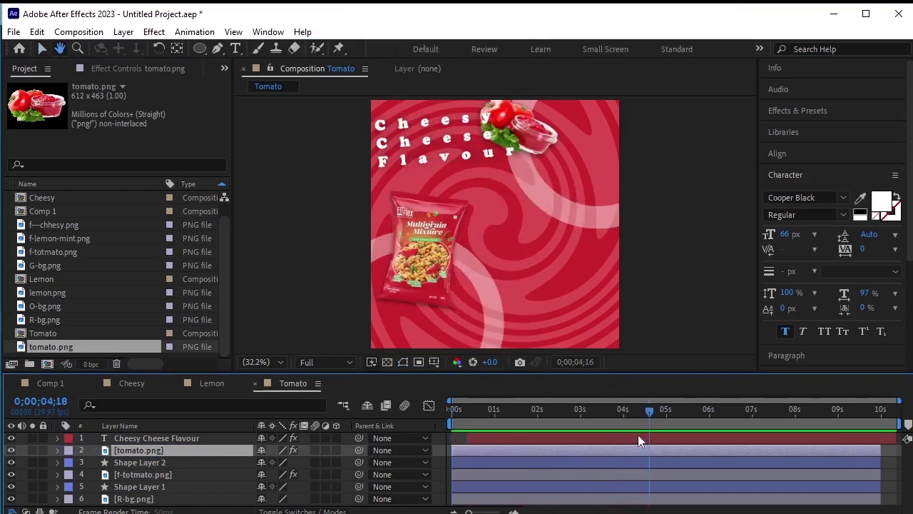
click(645, 411)
click(531, 411)
key(Home)
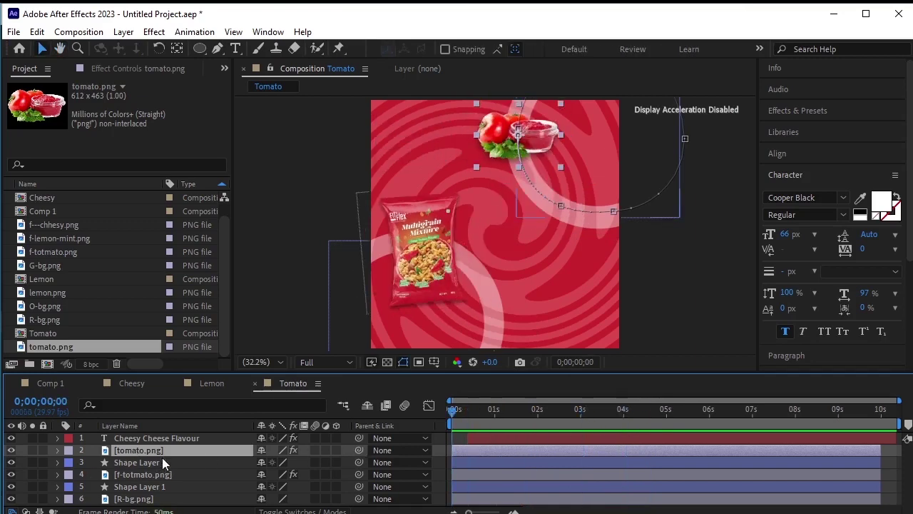
Show the tomato.png layer's Rotation and set its second keyframe, at 0;00;01;12, to -9°.
key(r)
click(33, 462)
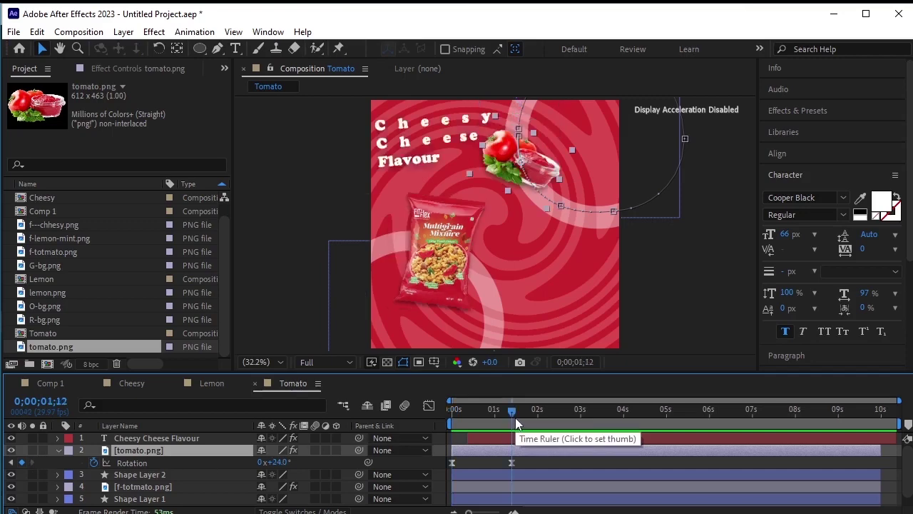
mouse_move(516, 415)
mouse_down()
mouse_move(538, 416)
mouse_move(510, 419)
mouse_up()
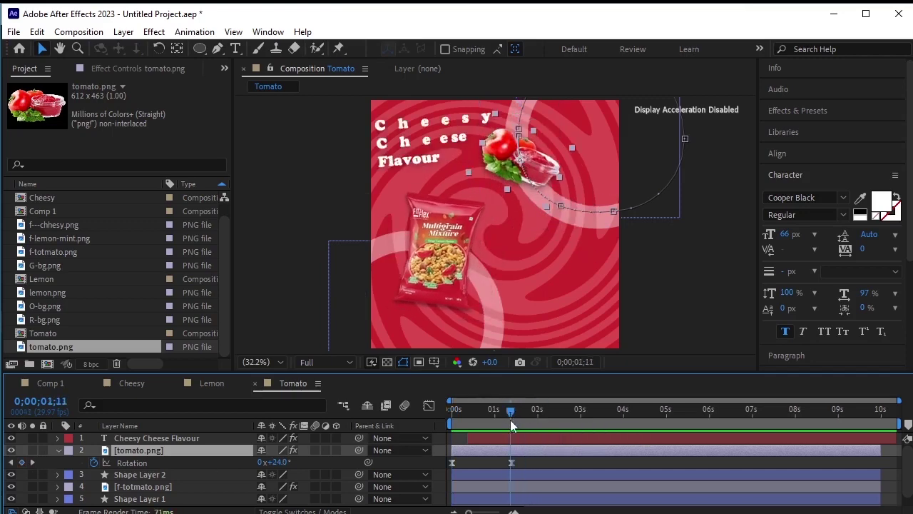
click(30, 462)
drag(284, 464, 265, 465)
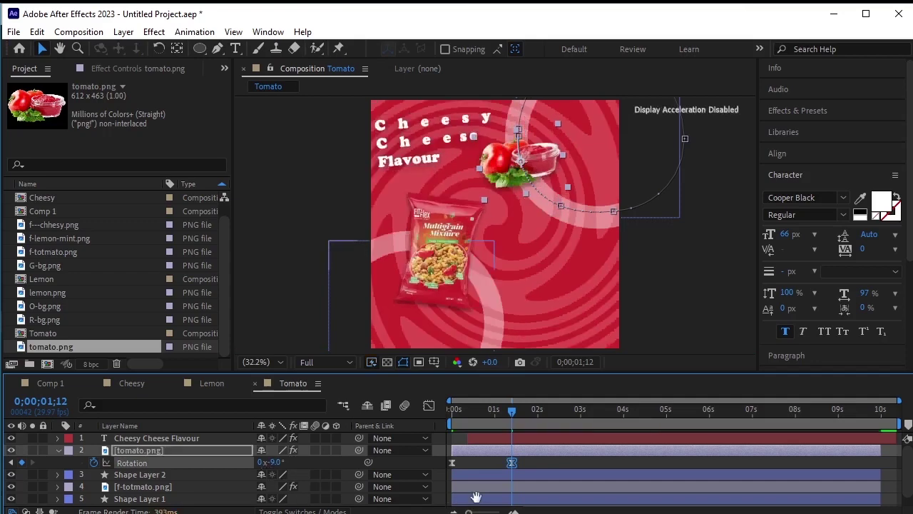
Preview the tomato layer's adjusted rotation from the start and return to the first frame.
key(space)
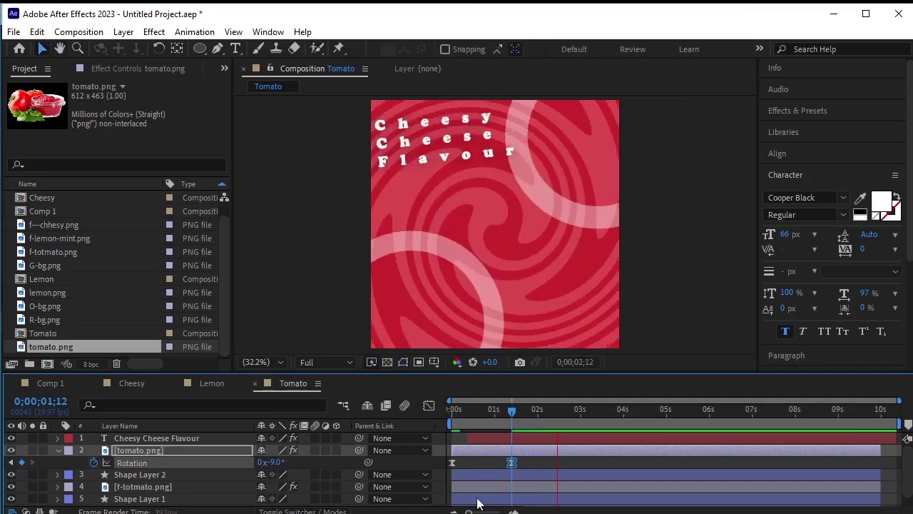
click(577, 411)
key(Home)
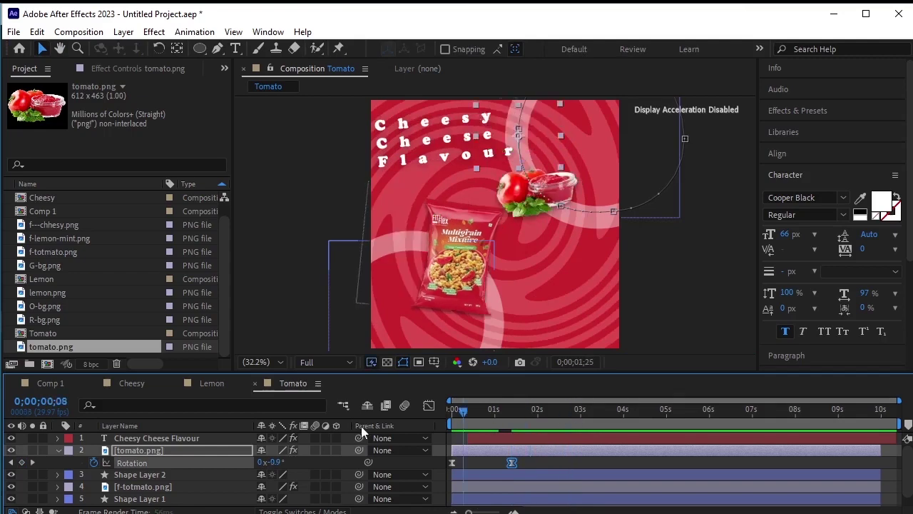
key(space)
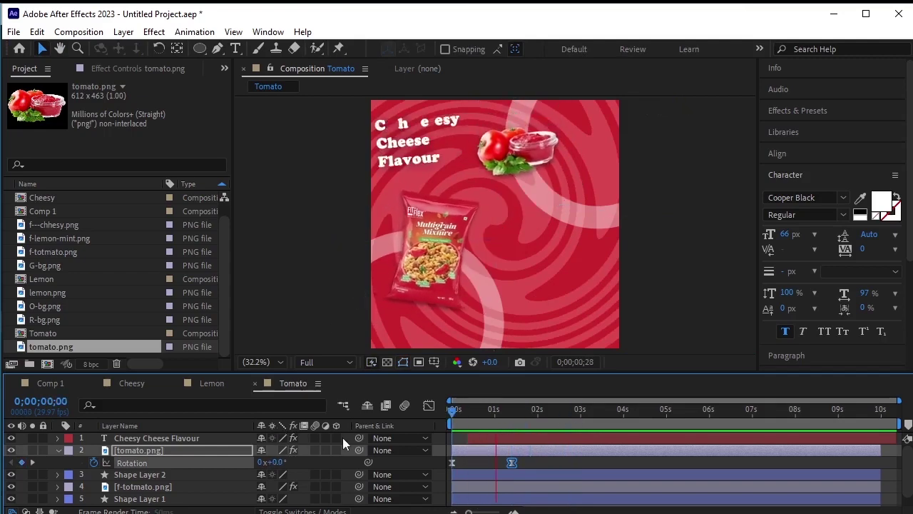
click(572, 405)
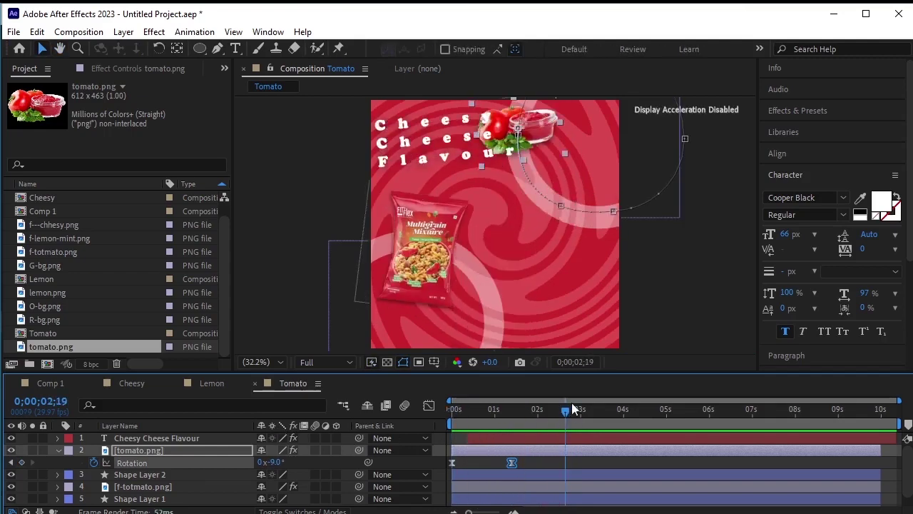
key(Home)
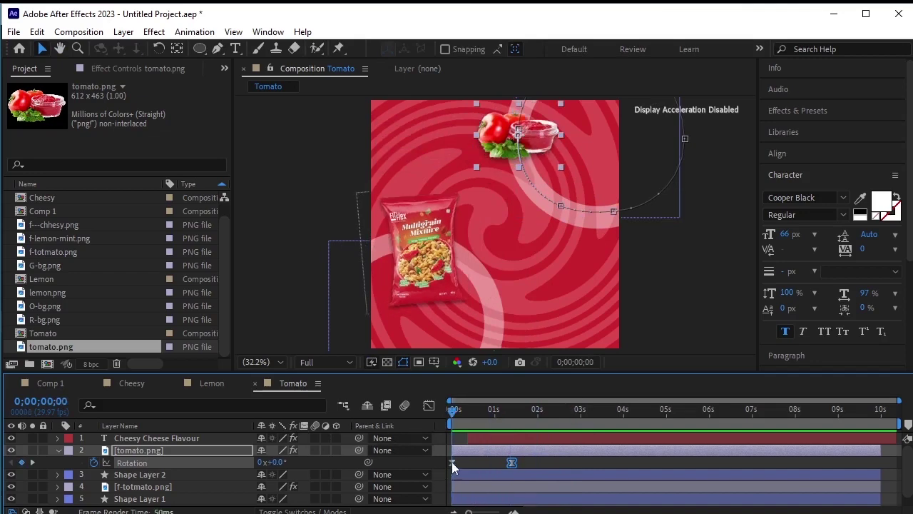
Move the tomato layer's second Rotation keyframe to about 2.7 seconds, preview the motion, then collapse and deselect the layer.
click(451, 462)
drag(511, 462, 570, 463)
key(space)
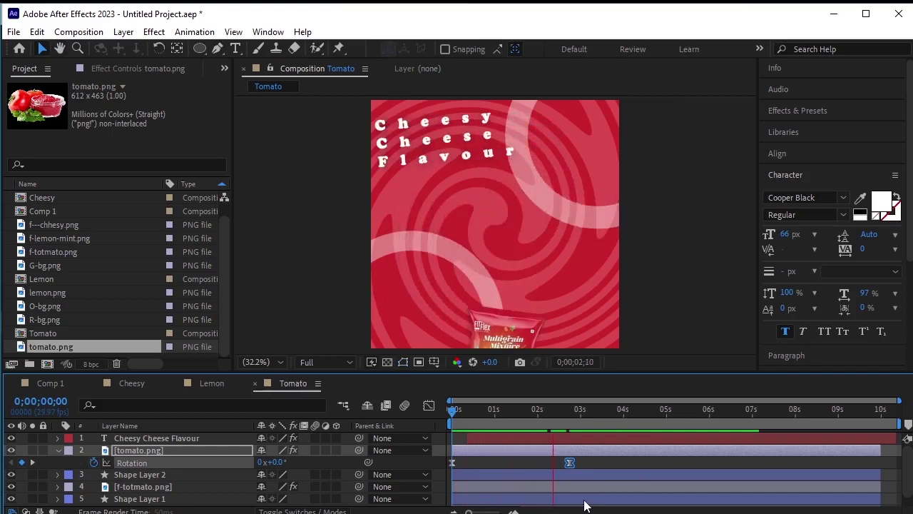
key(space)
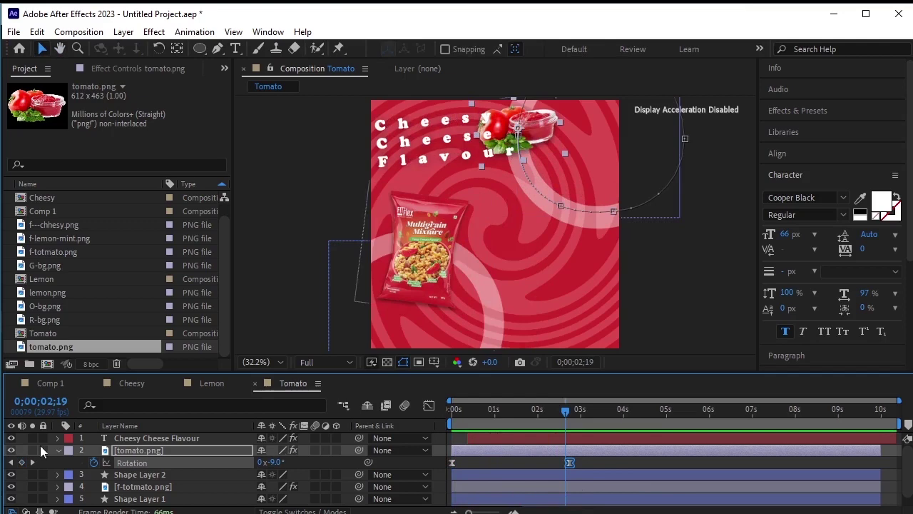
click(58, 451)
click(278, 321)
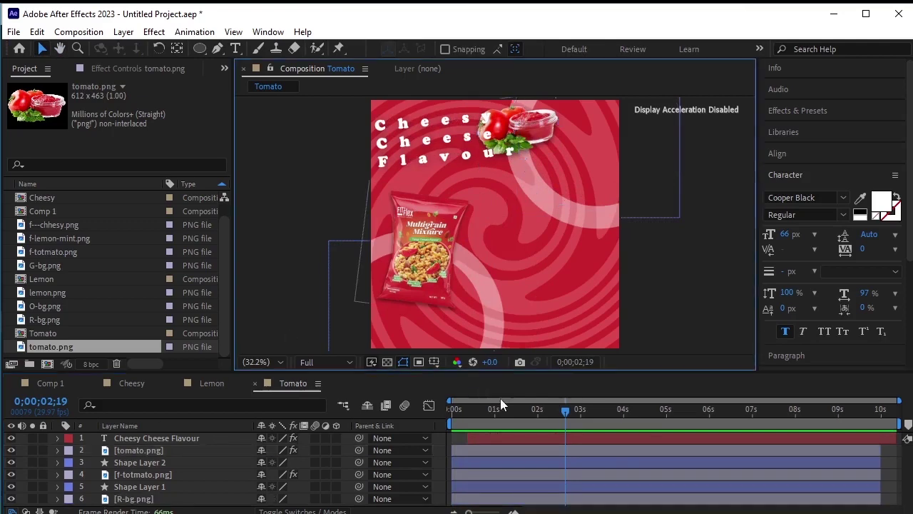
Return the Tomato composition to its first frame and preview Comp 1 up to 0;00;02;14.
drag(573, 411, 313, 433)
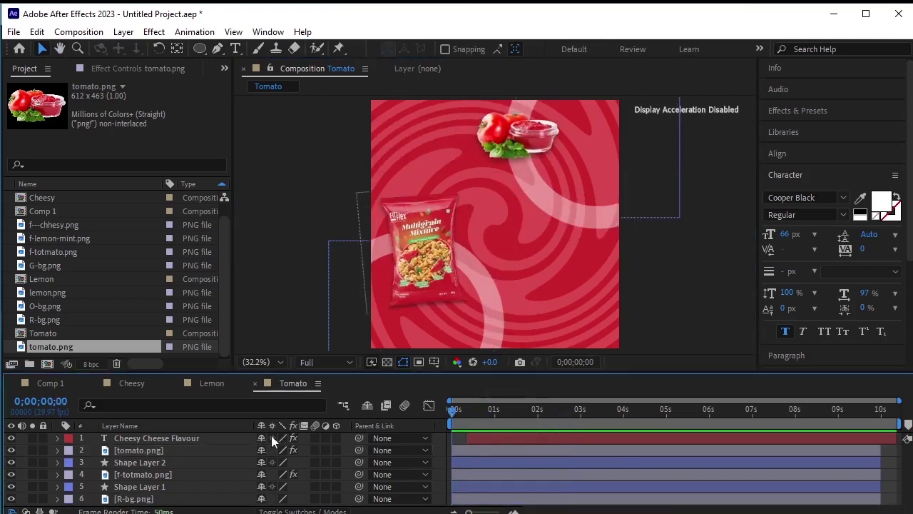
click(49, 383)
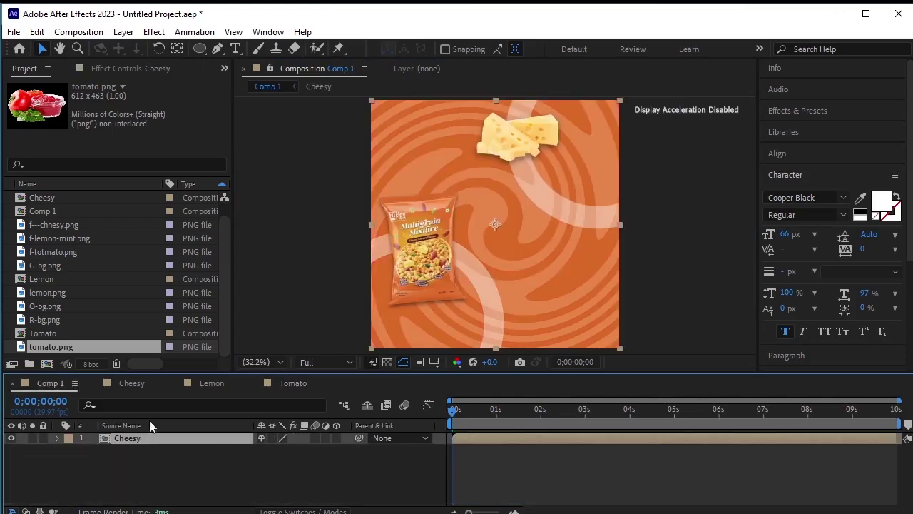
key(space)
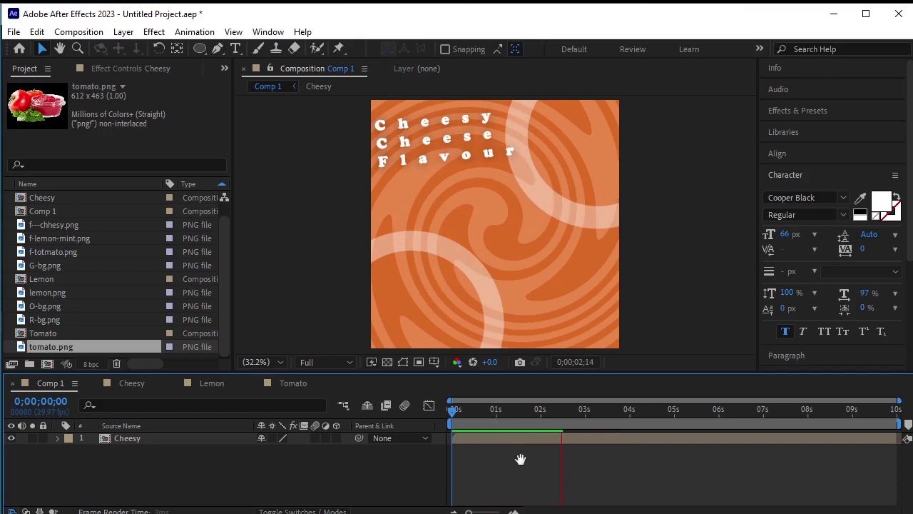
key(space)
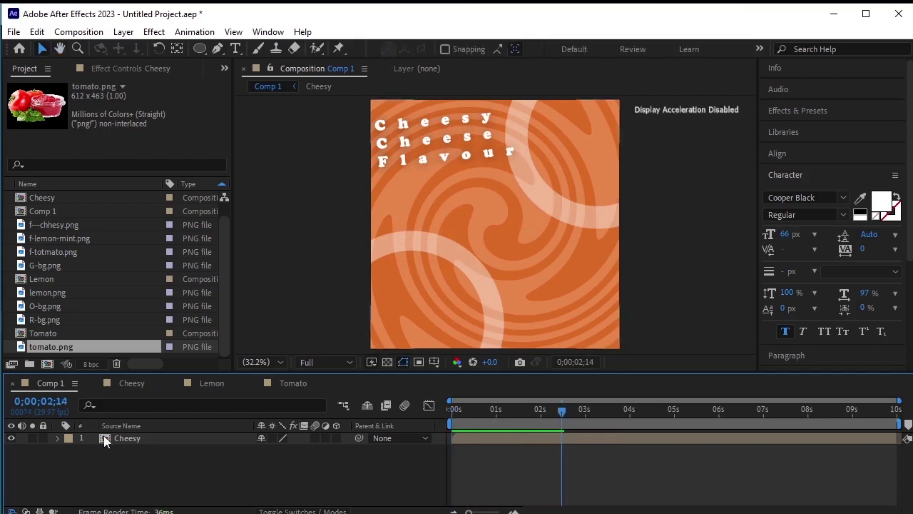
In the Cheesy composition, trim the end of the Cheesy Cheese Flavour text layer to 0;00;02;12.
click(129, 383)
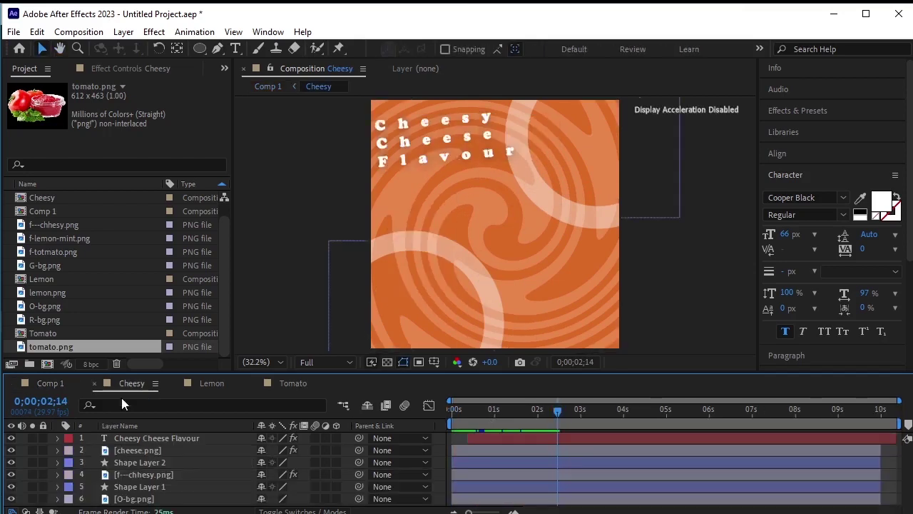
click(540, 439)
click(566, 438)
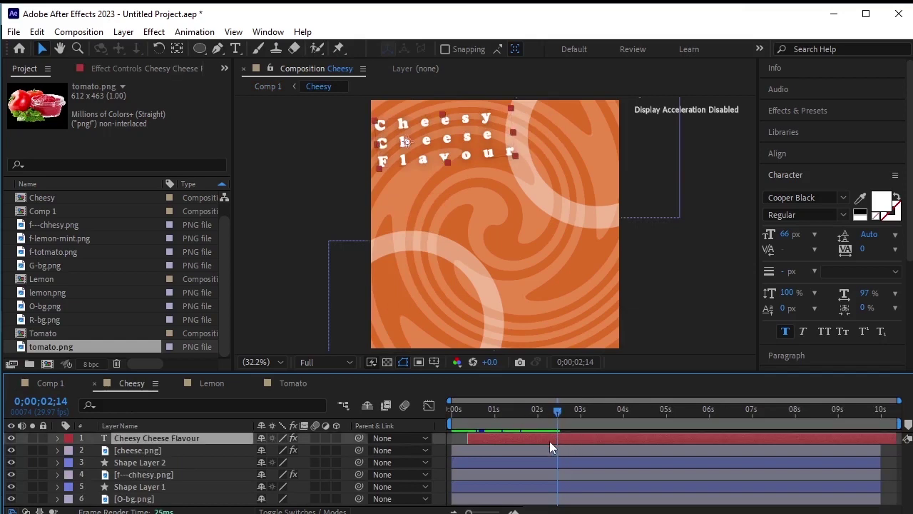
key(alt+bracketright)
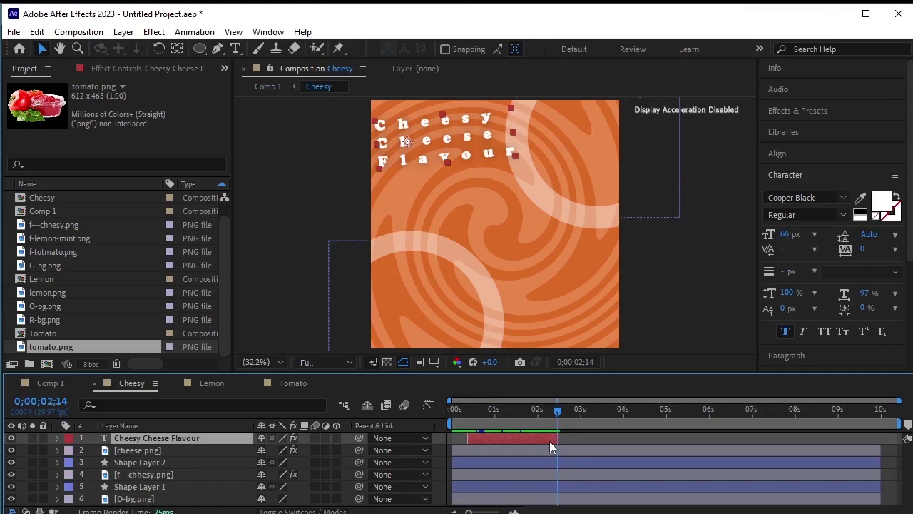
key(equal)
key(equal)
key(equal)
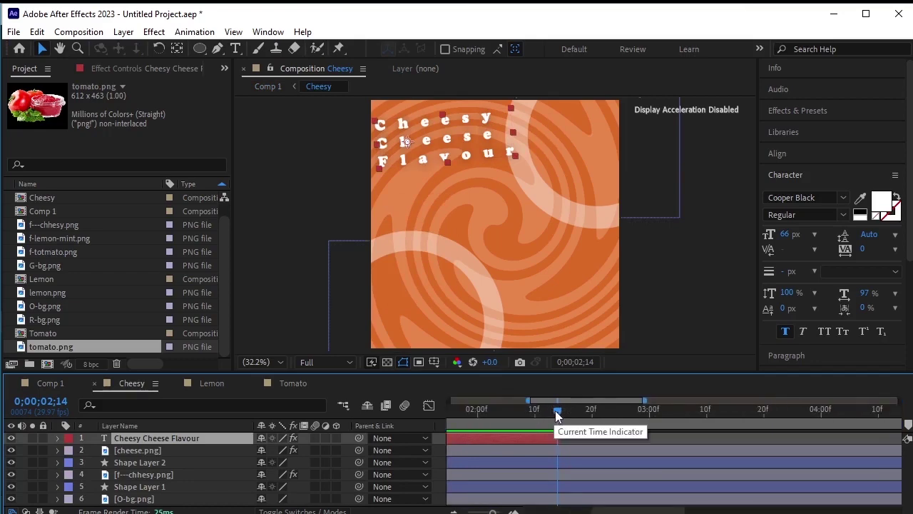
mouse_move(555, 416)
mouse_down()
mouse_move(531, 412)
mouse_move(546, 417)
mouse_up()
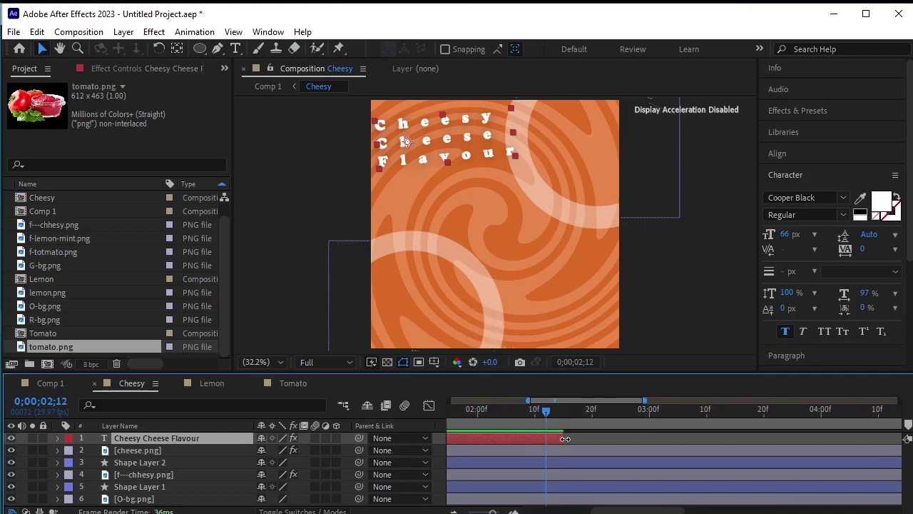
drag(563, 438, 548, 442)
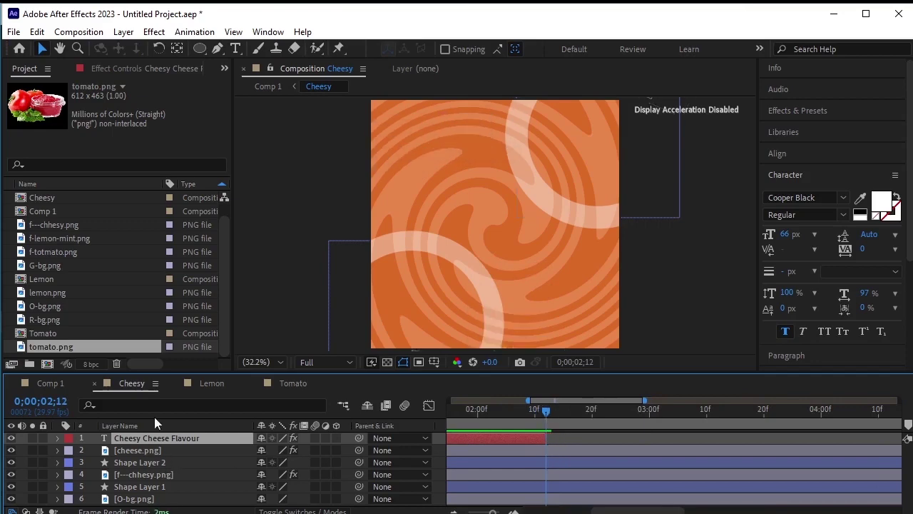
In the Lemon composition, trim the end of the Lemony Mint Flavour text layer to 0;00;02;12.
click(210, 385)
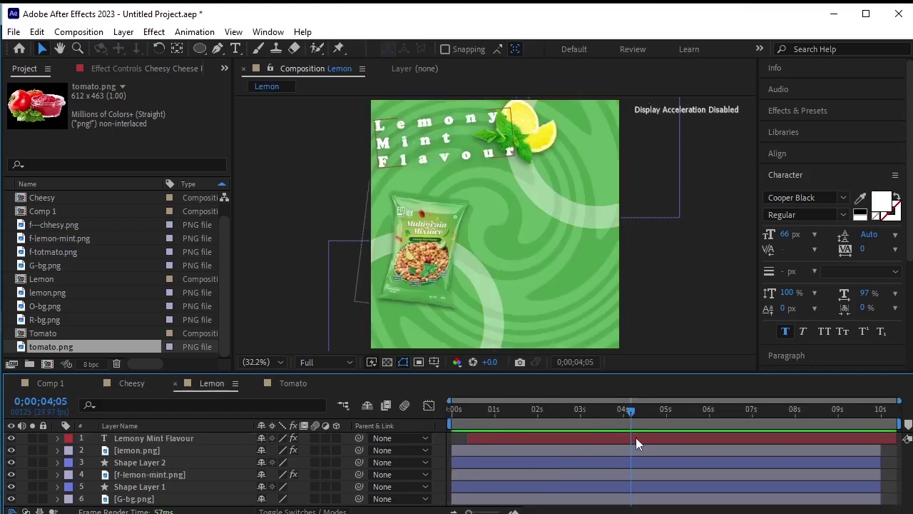
drag(628, 410, 546, 425)
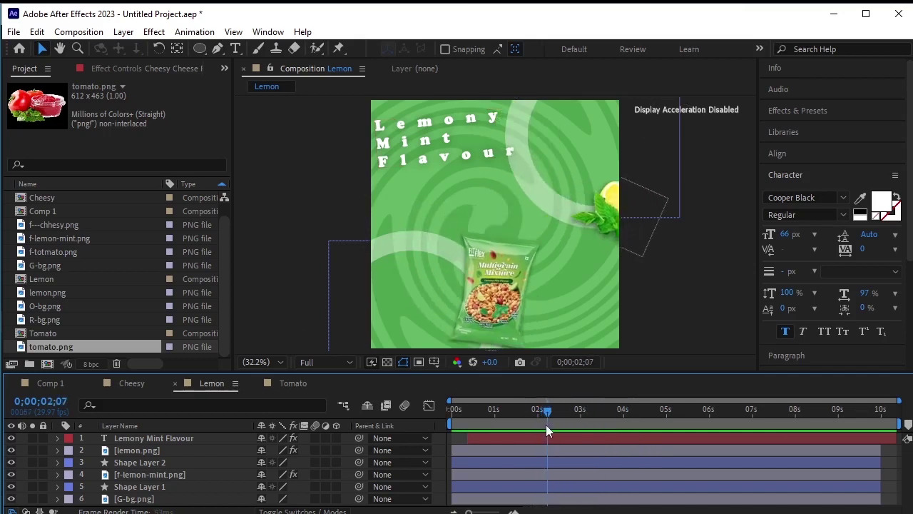
key(equal)
key(equal)
key(equal)
key(equal)
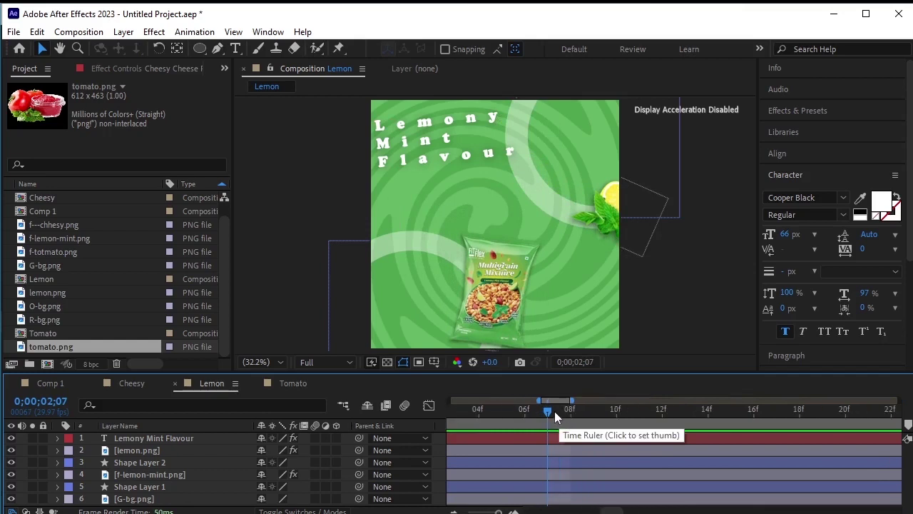
drag(569, 414, 662, 424)
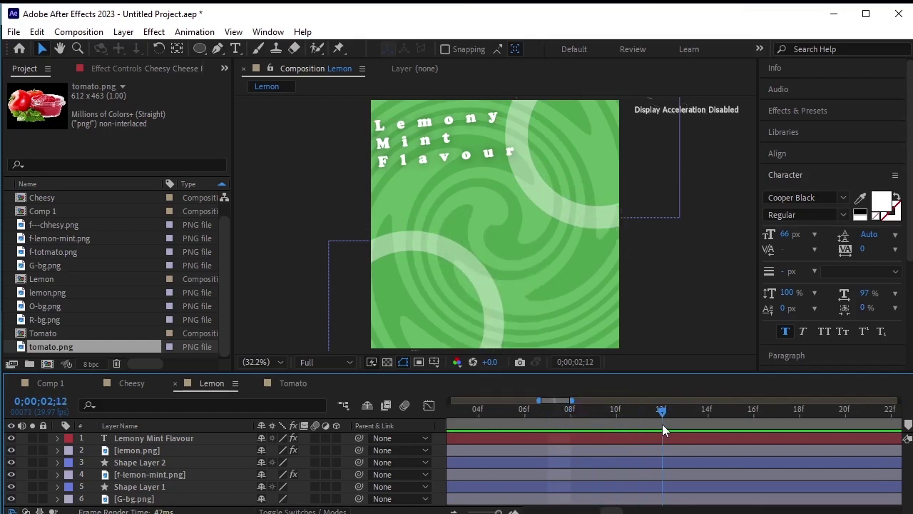
click(665, 437)
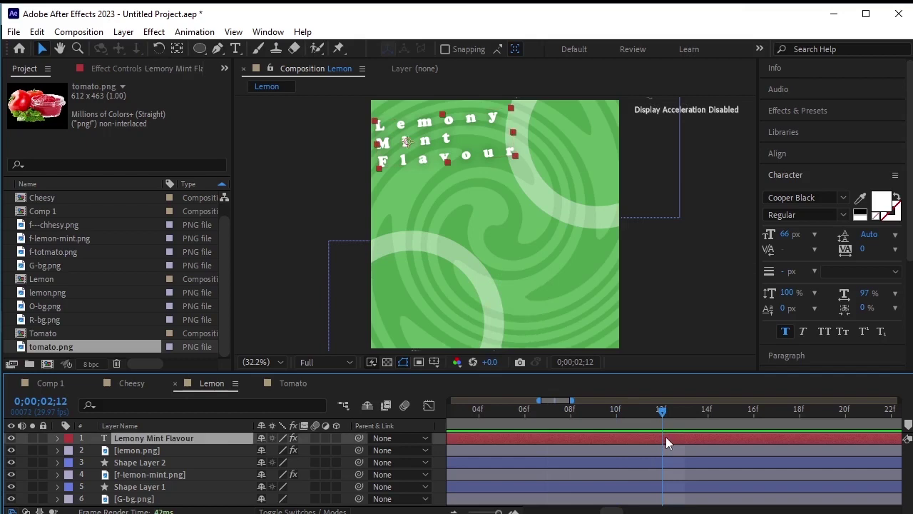
key(alt+bracketright)
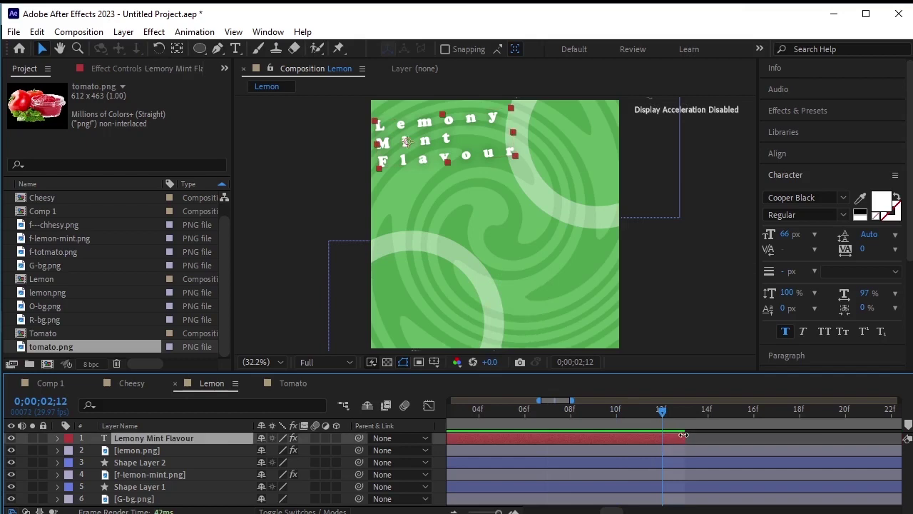
drag(683, 435, 662, 435)
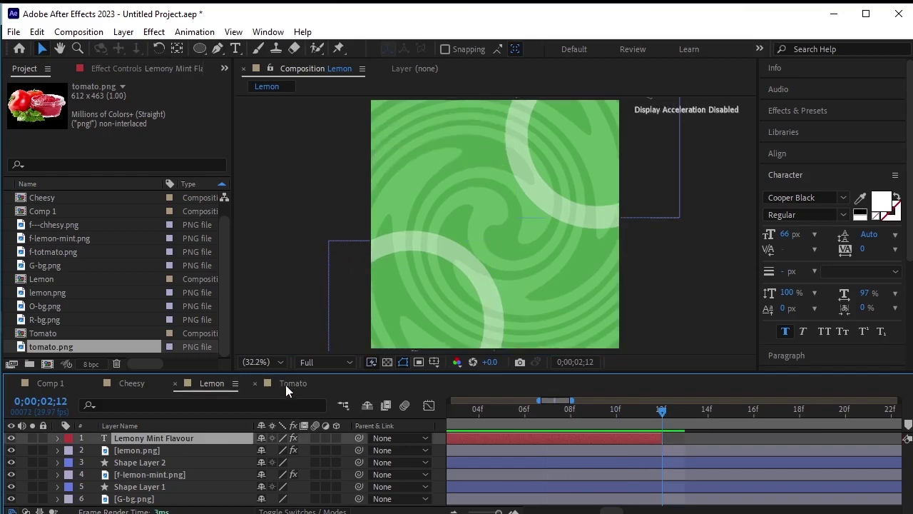
In the Tomato composition, trim the end of the Cheesy Cheese Flavour text layer to 0;00;02;12.
click(287, 384)
drag(457, 404, 548, 432)
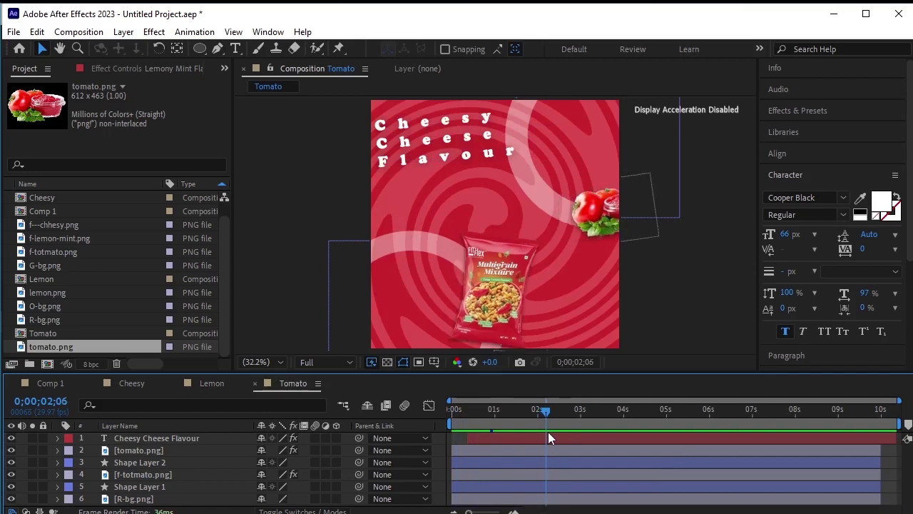
key(equal)
key(equal)
key(equal)
key(equal)
key(equal)
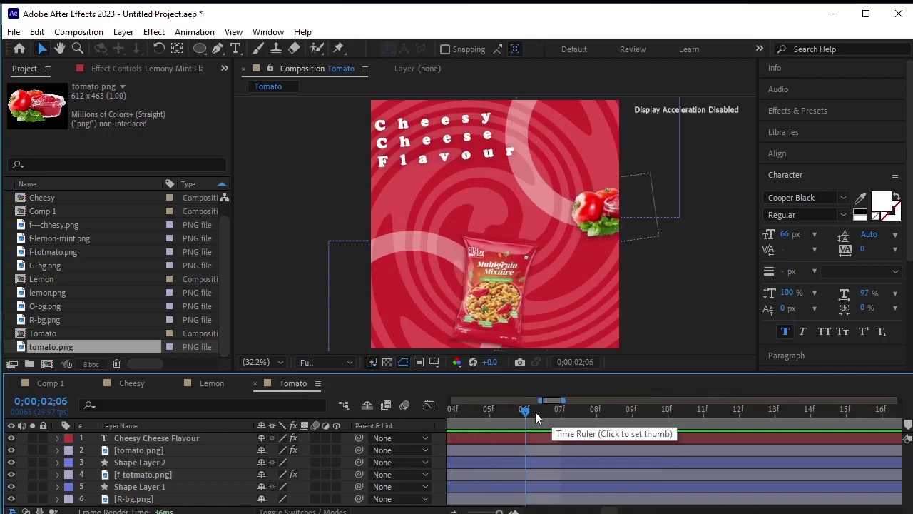
click(564, 426)
drag(565, 426, 755, 439)
click(755, 439)
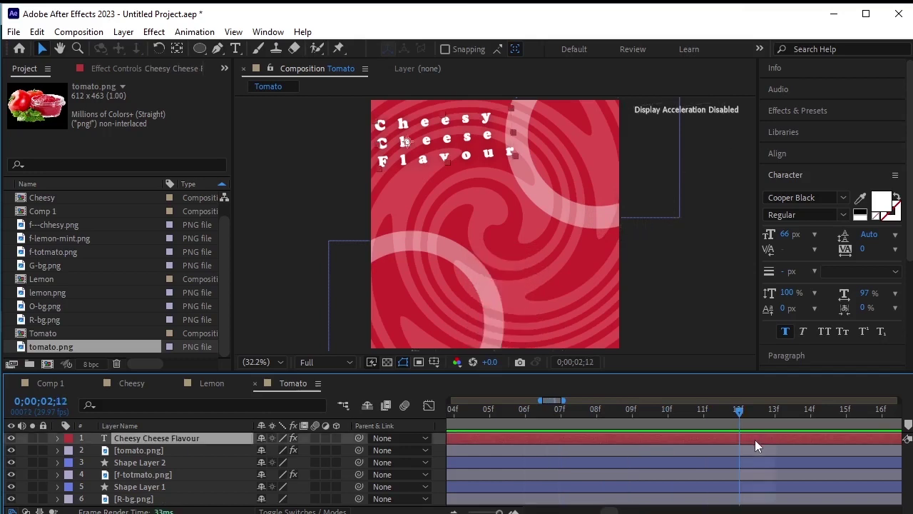
key(alt+bracketright)
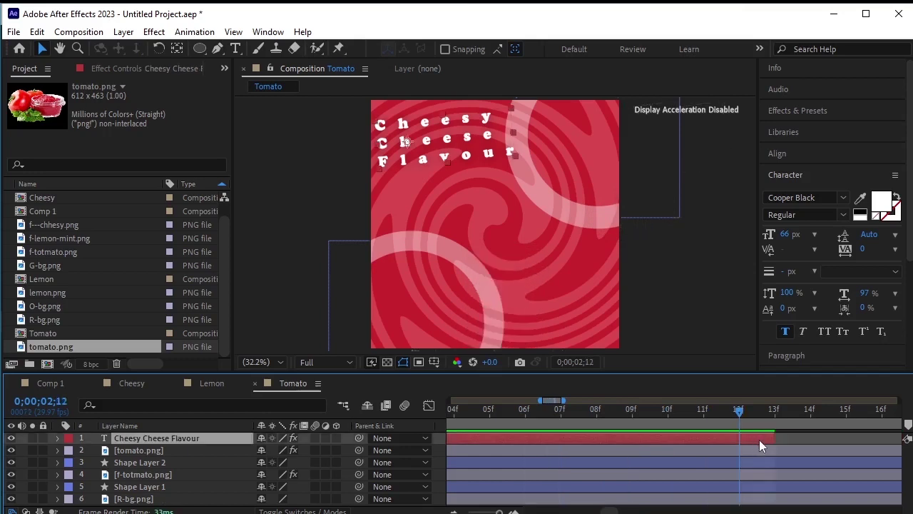
drag(773, 439, 739, 439)
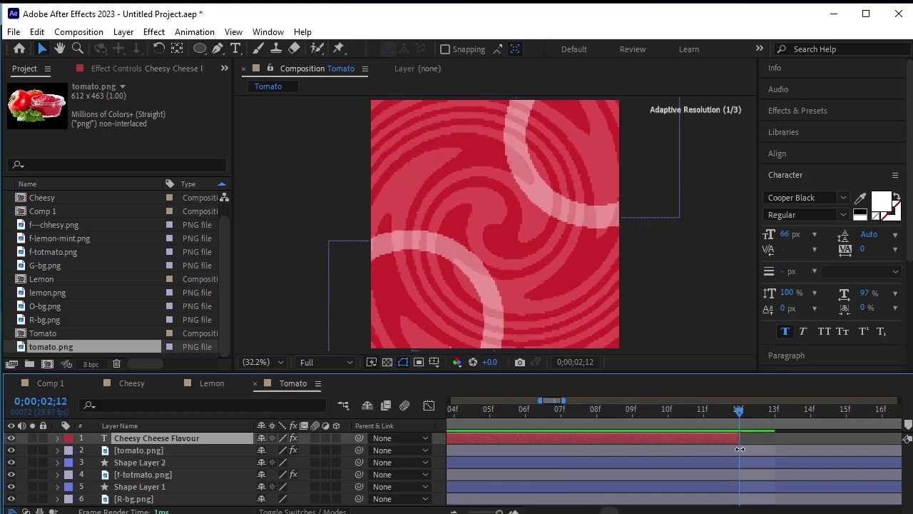
Preview Comp 1 from the first frame to check the trimmed Cheesy text.
click(50, 384)
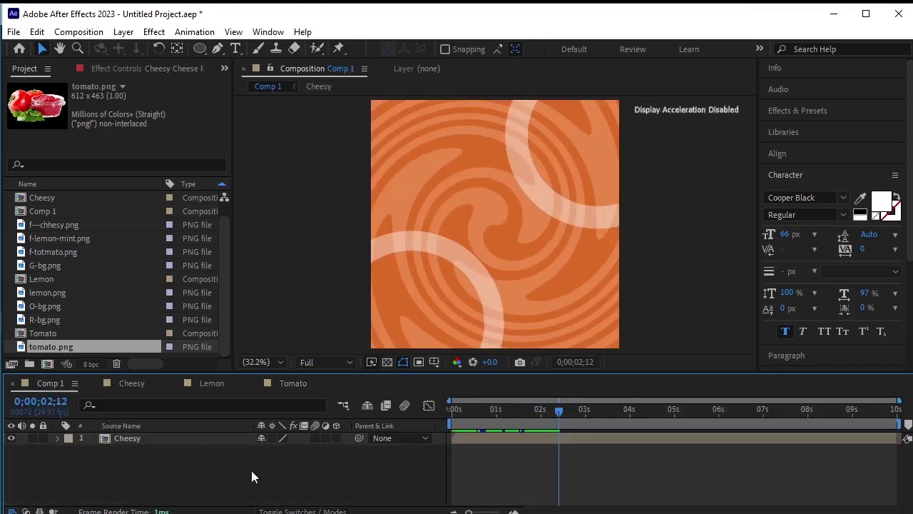
drag(557, 411, 429, 427)
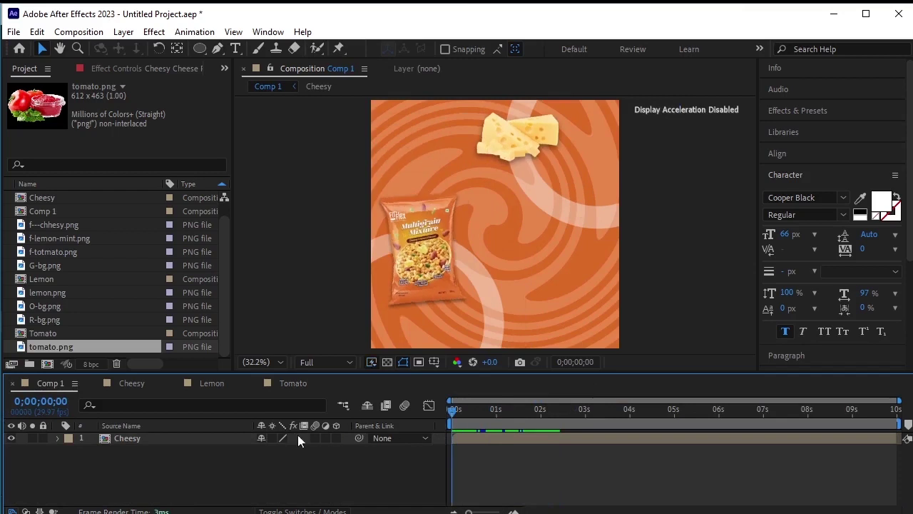
key(space)
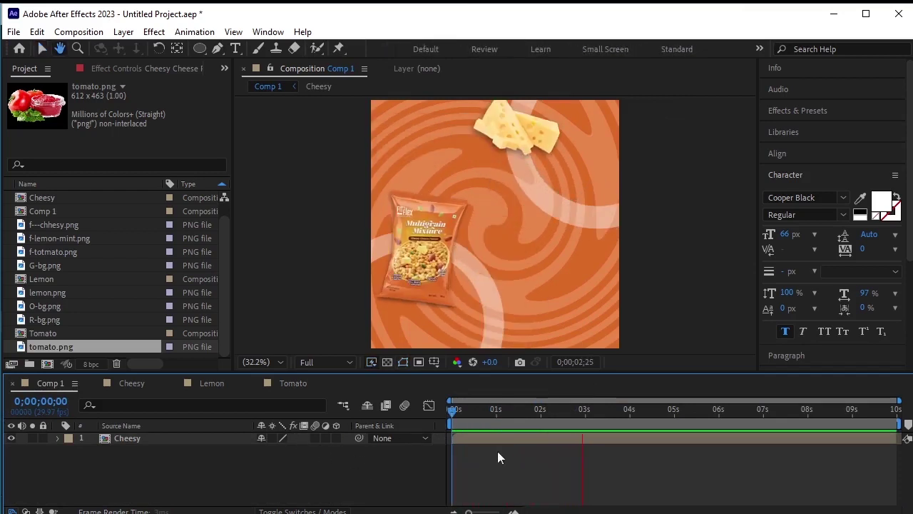
Place the Lemon composition above Cheesy in Comp 1, starting at 0;00;02;17, and preview from the first frame.
drag(585, 410, 571, 427)
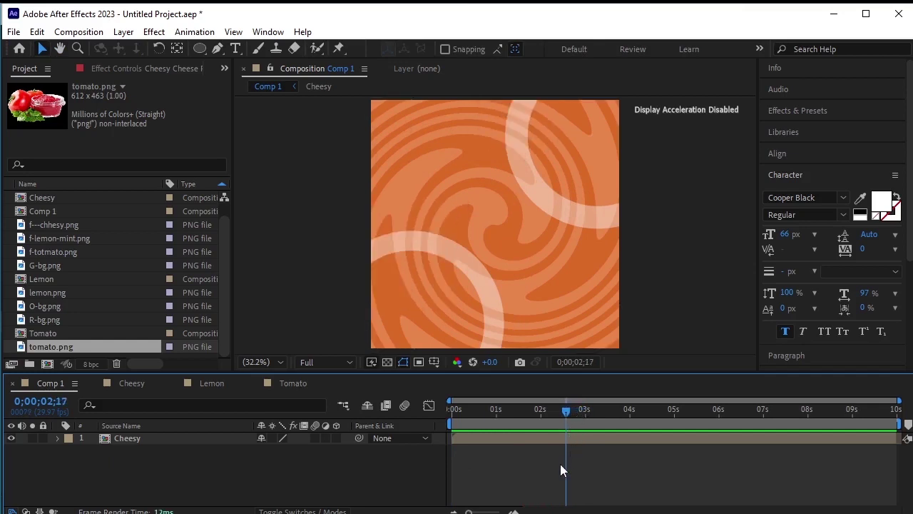
click(560, 440)
click(261, 481)
drag(61, 279, 136, 435)
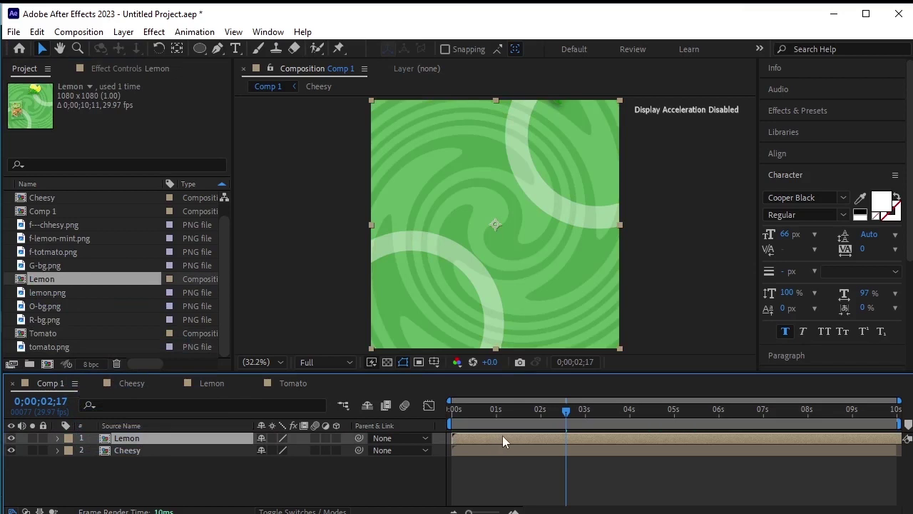
drag(503, 436, 615, 436)
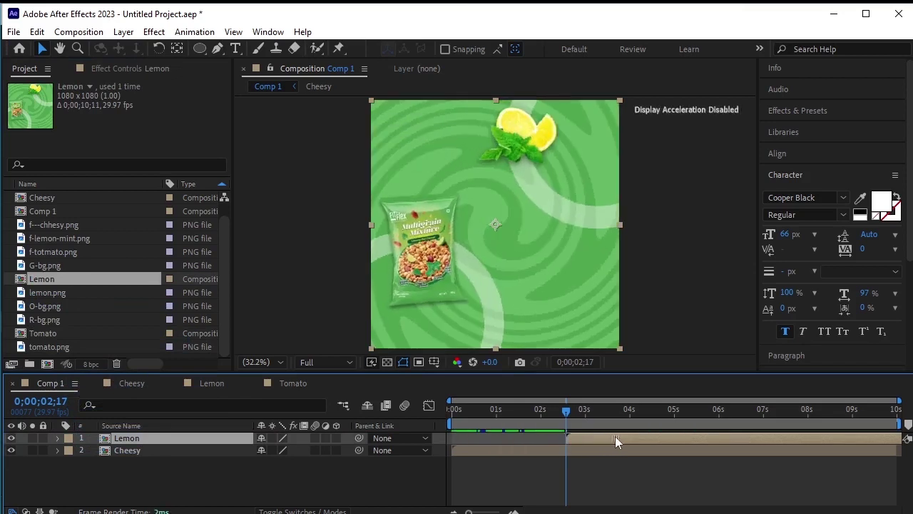
drag(562, 404, 360, 442)
click(417, 475)
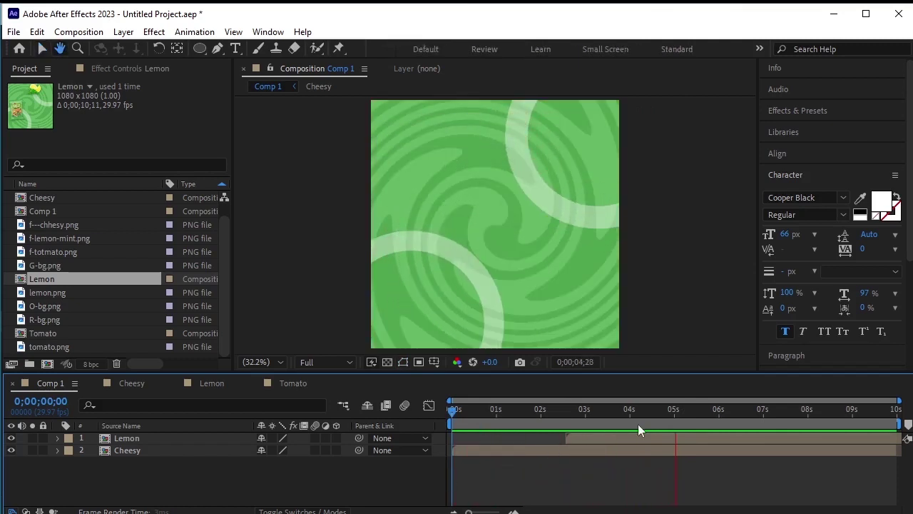
Place the Tomato composition above Lemon in Comp 1, starting at 0;00;04;29.
click(678, 410)
drag(677, 410, 673, 413)
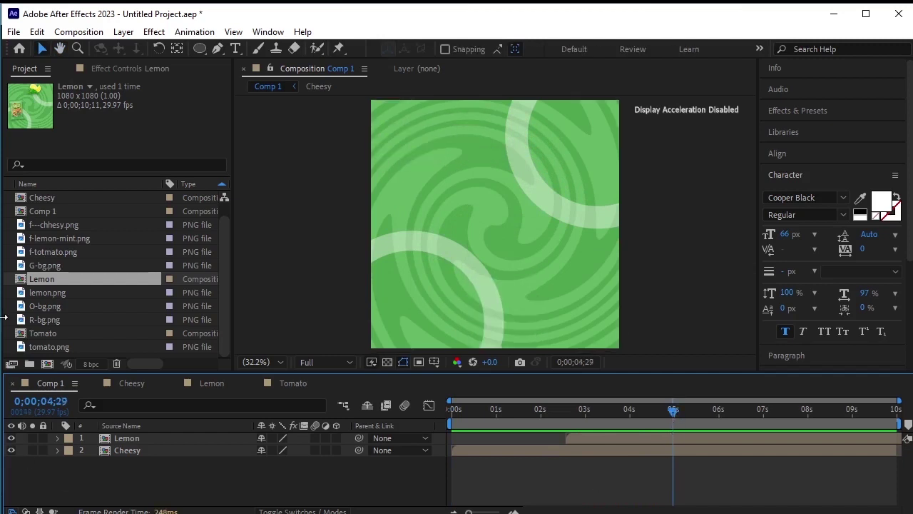
click(80, 332)
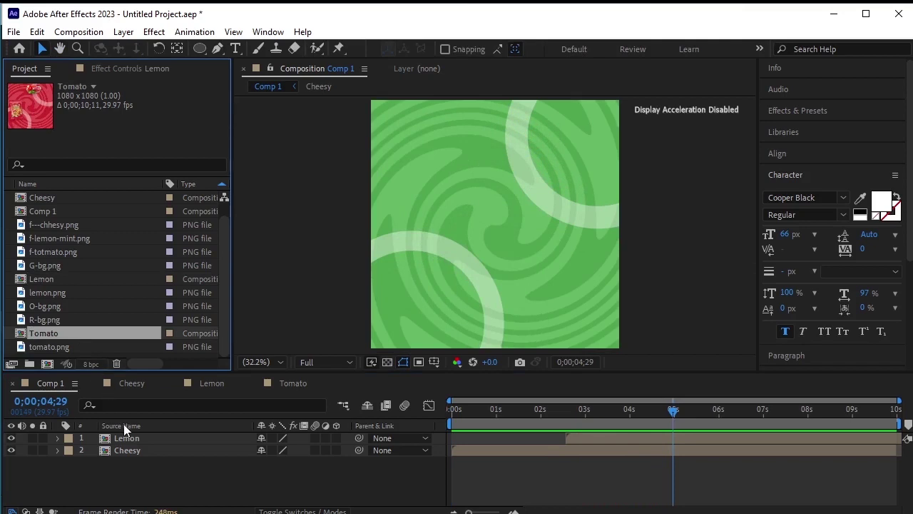
drag(92, 337, 146, 436)
drag(496, 435, 718, 433)
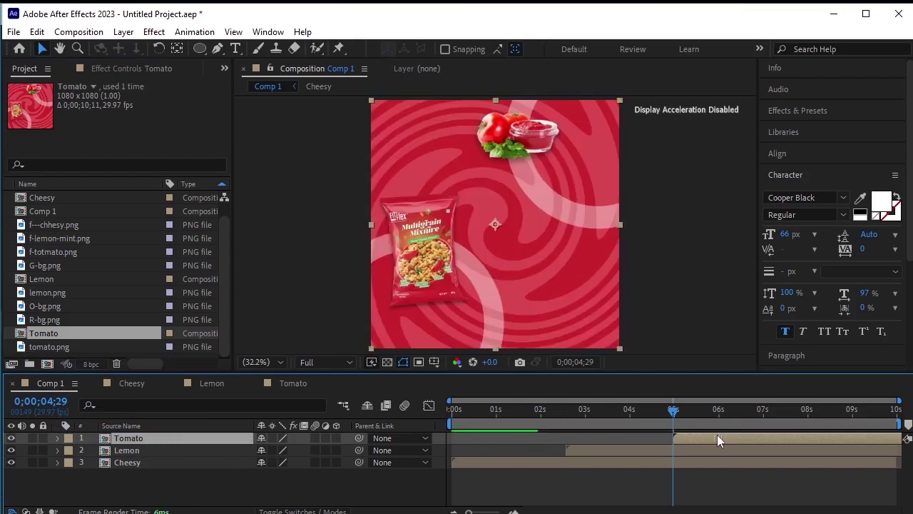
Deselect the layer and preview the full Cheesy, Lemon and Tomato sequence in Comp 1 from the first frame.
key(Home)
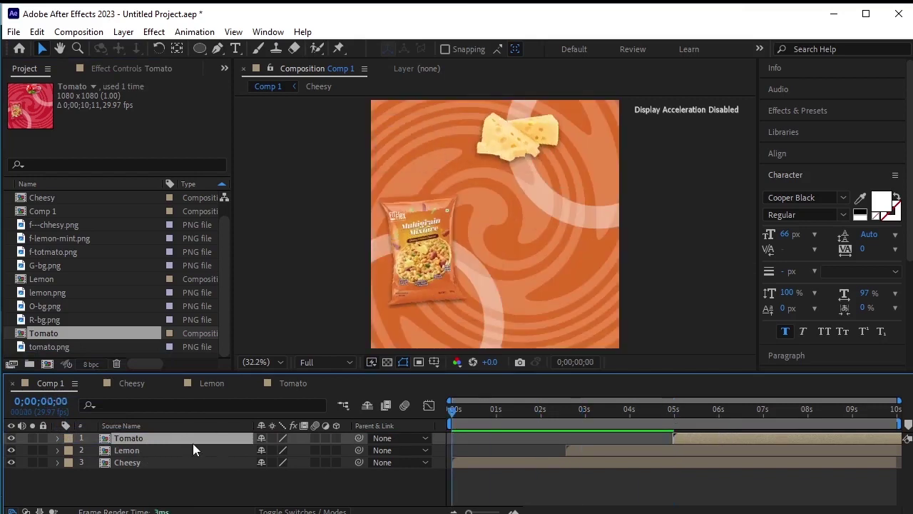
click(350, 504)
key(space)
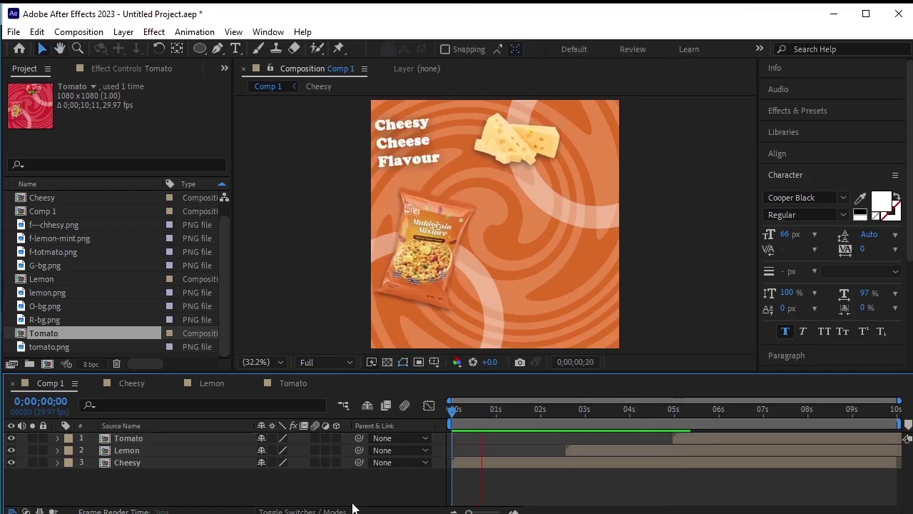
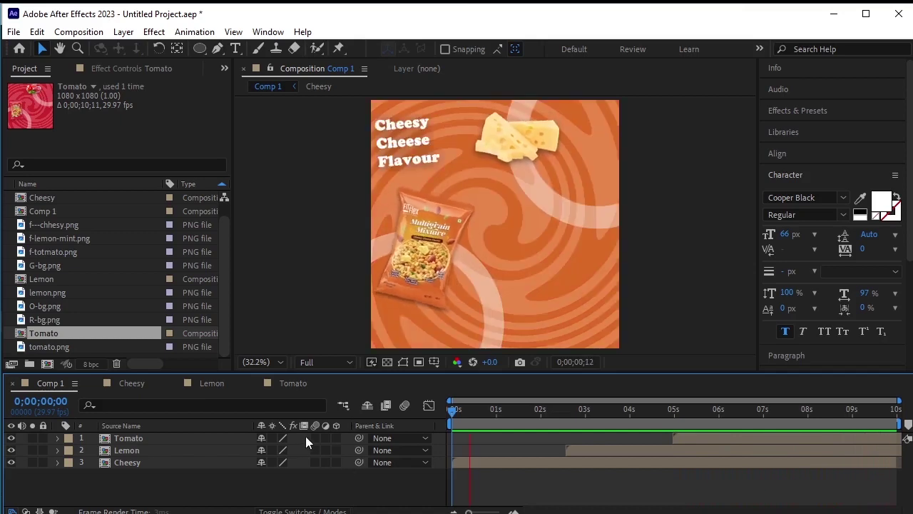
Stop the preview, duplicate the Cheesy composition in the project and rename the copy Final.
key(space)
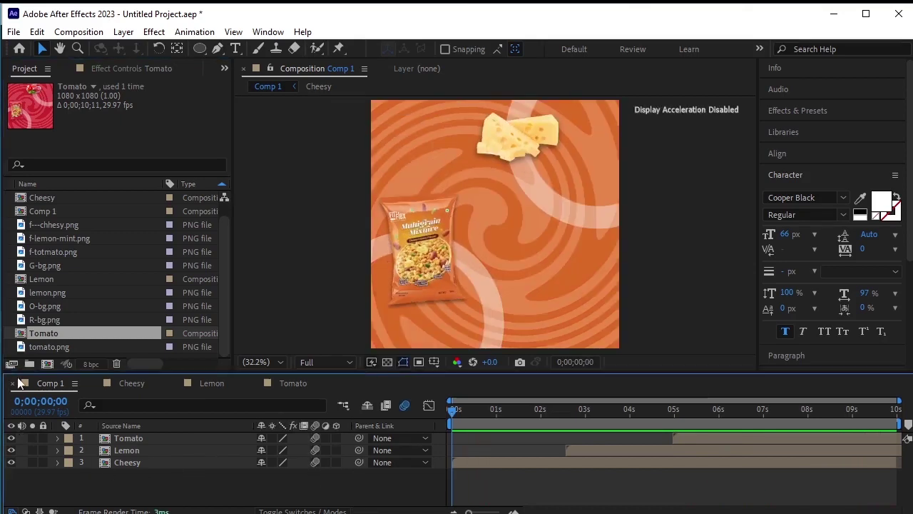
click(51, 197)
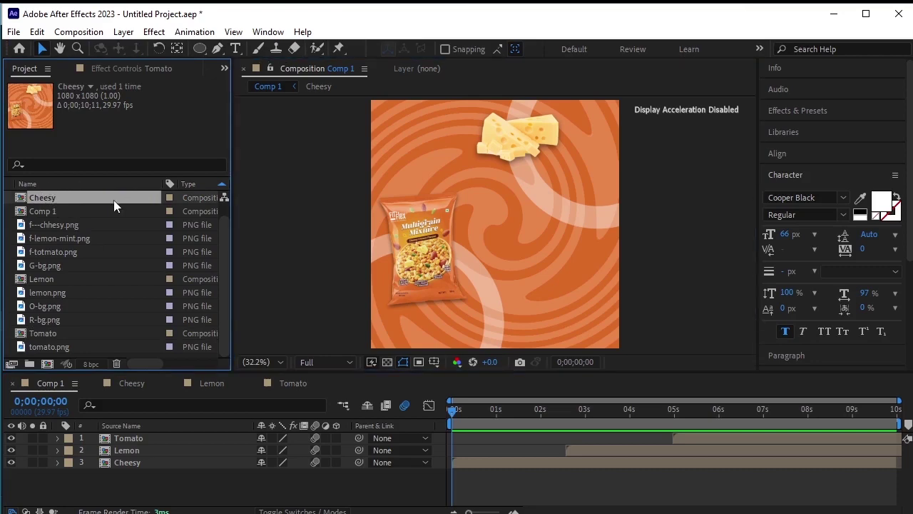
key(ctrl+d)
right_click(65, 198)
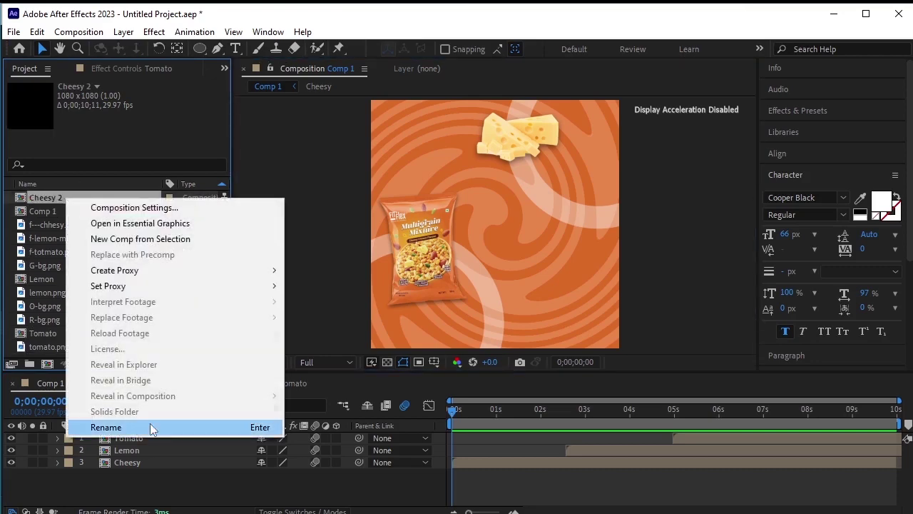
click(153, 424)
text(Final)
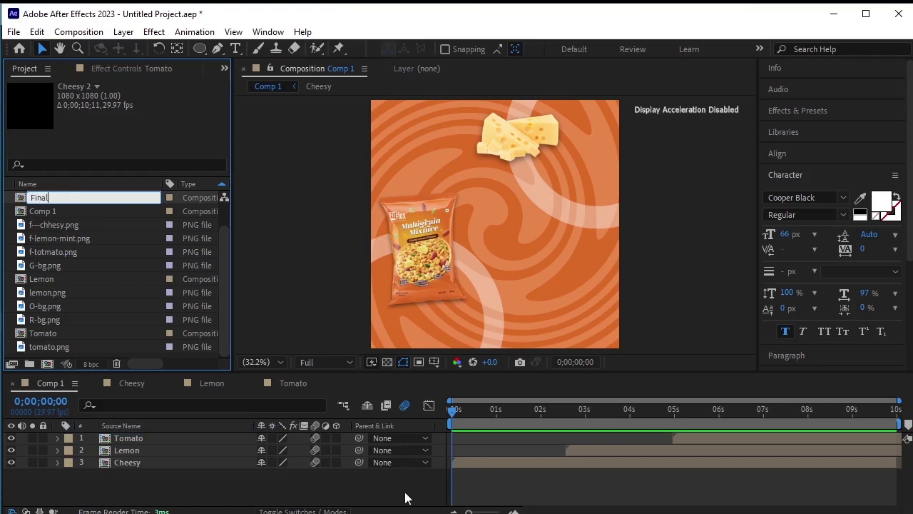
key(Return)
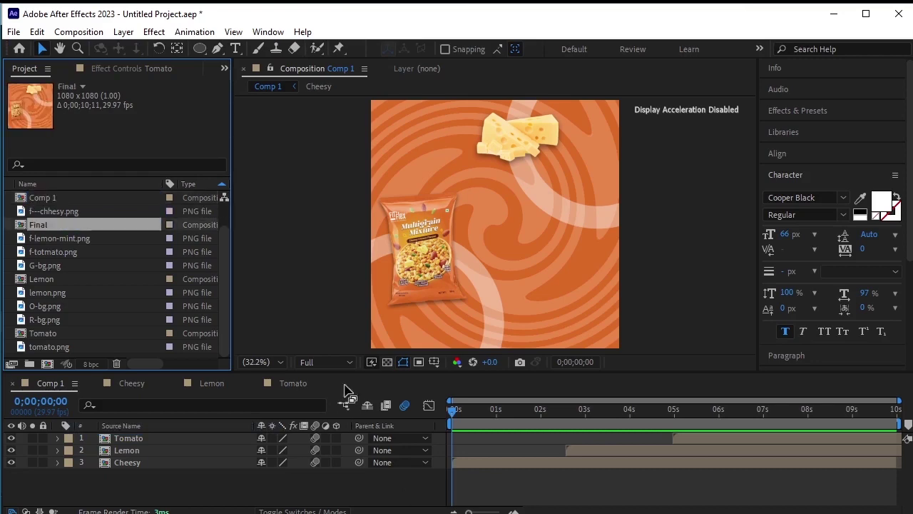
Open the Final composition and delete its text, cheese, shape and snack pack layers, keeping only the O-bg.png background.
double_click(66, 224)
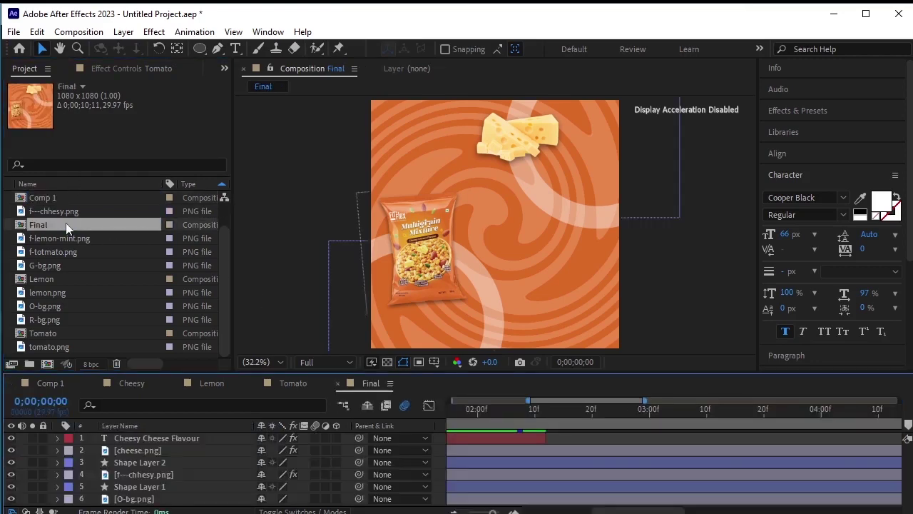
click(154, 487)
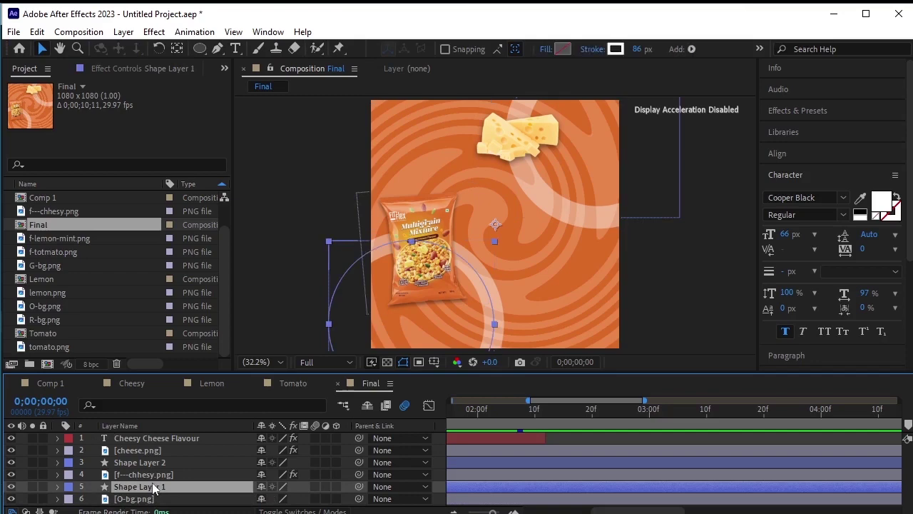
shift+click(164, 448)
key(Delete)
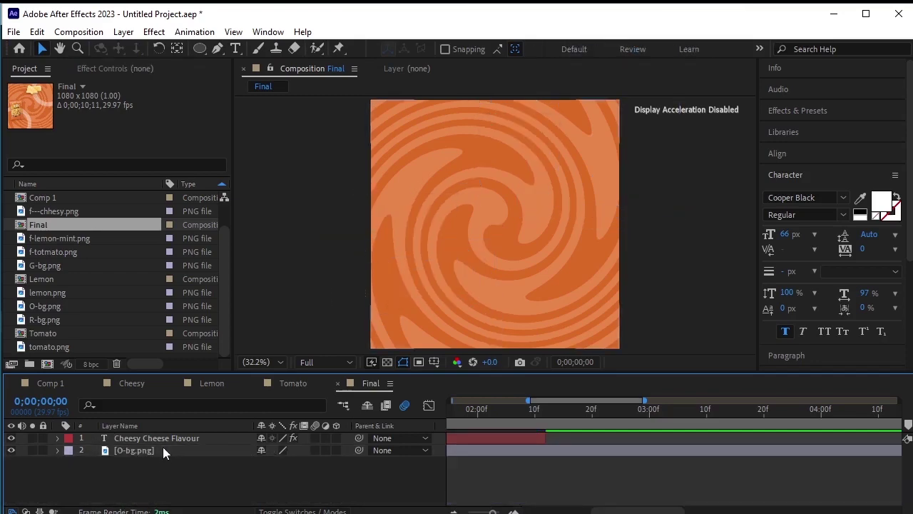
click(182, 439)
key(Delete)
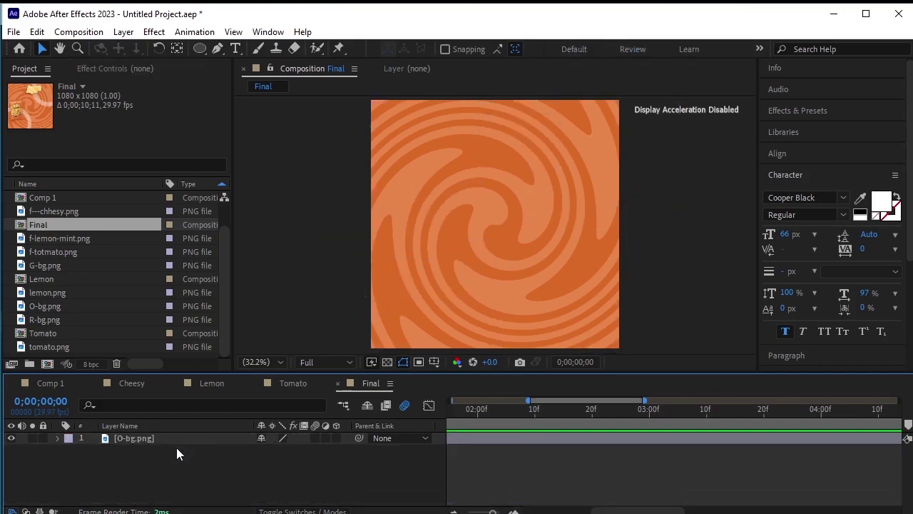
Add f-lemon-mint.png, f-totmato.png and f---chhesy.png to Final above the background, with f---chhesy.png as the uppermost layer.
click(68, 238)
drag(70, 234, 134, 434)
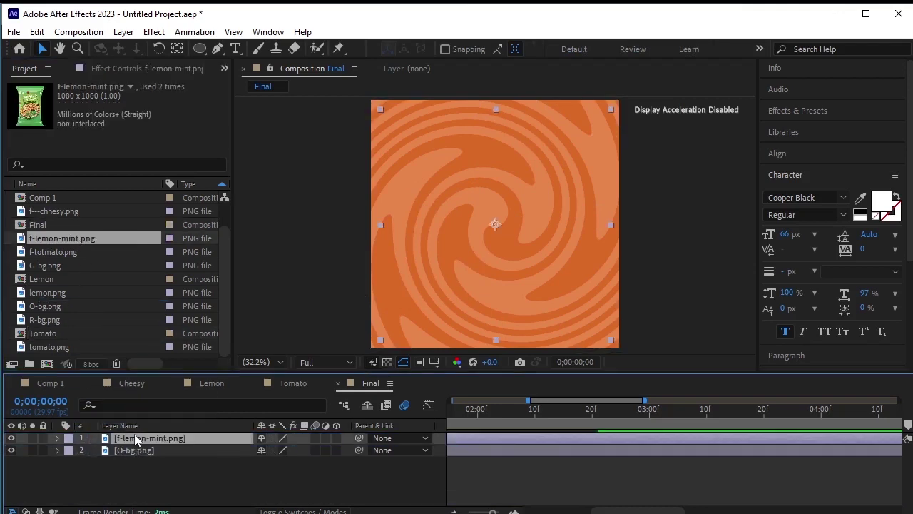
click(81, 251)
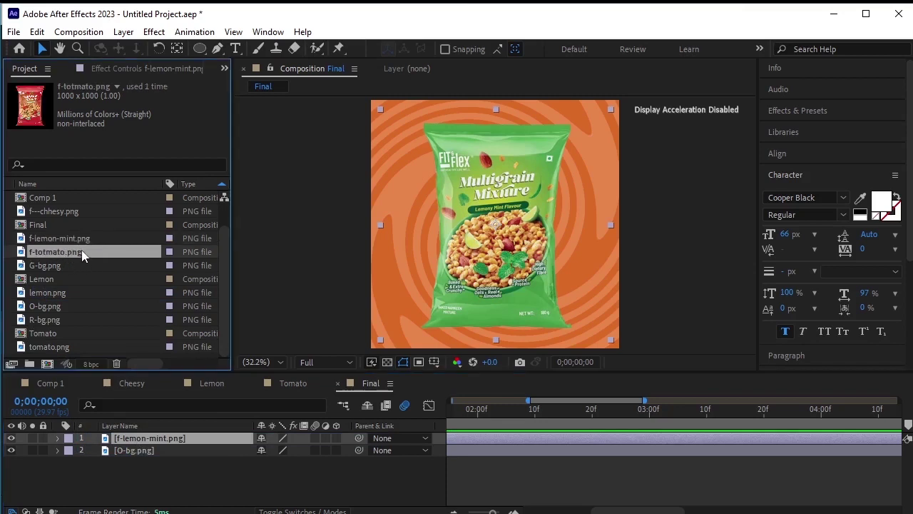
drag(81, 250, 132, 435)
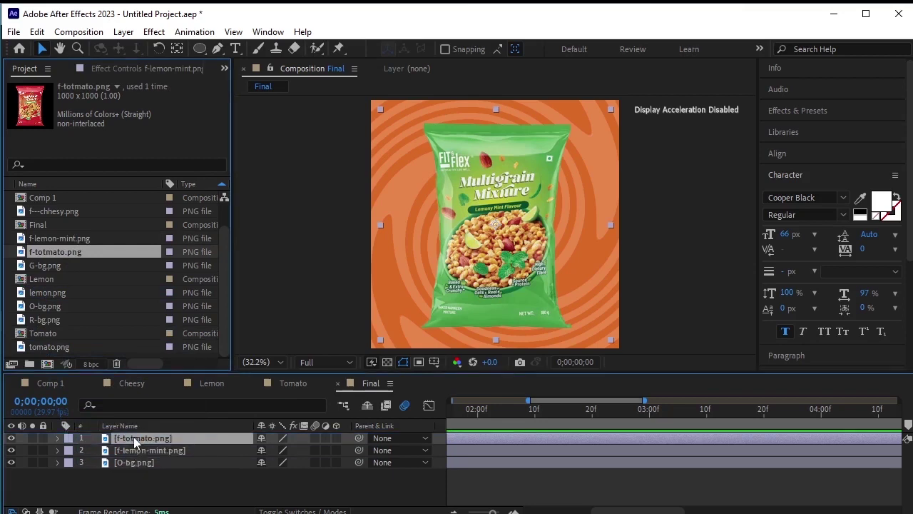
click(83, 265)
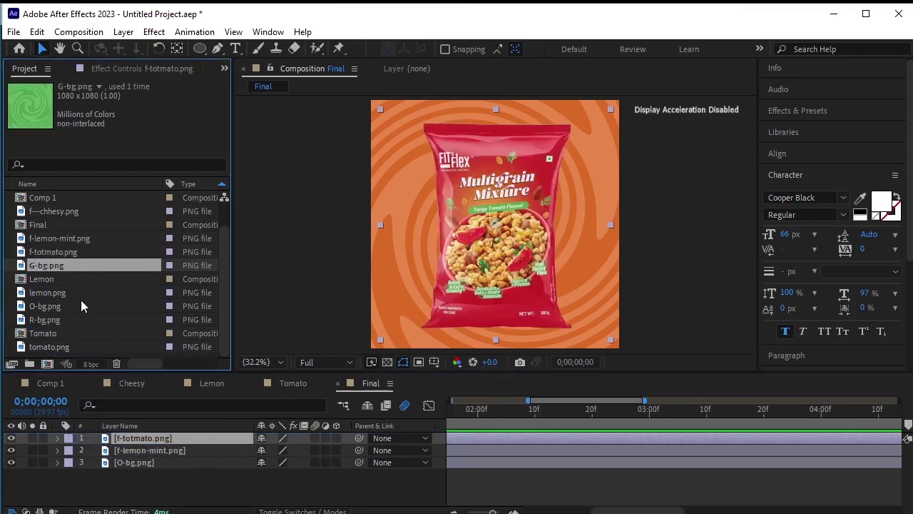
click(80, 292)
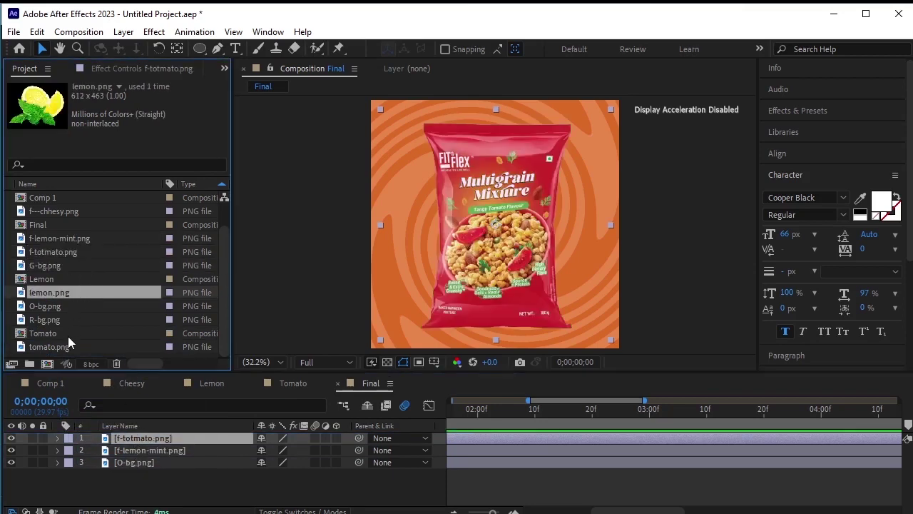
click(69, 209)
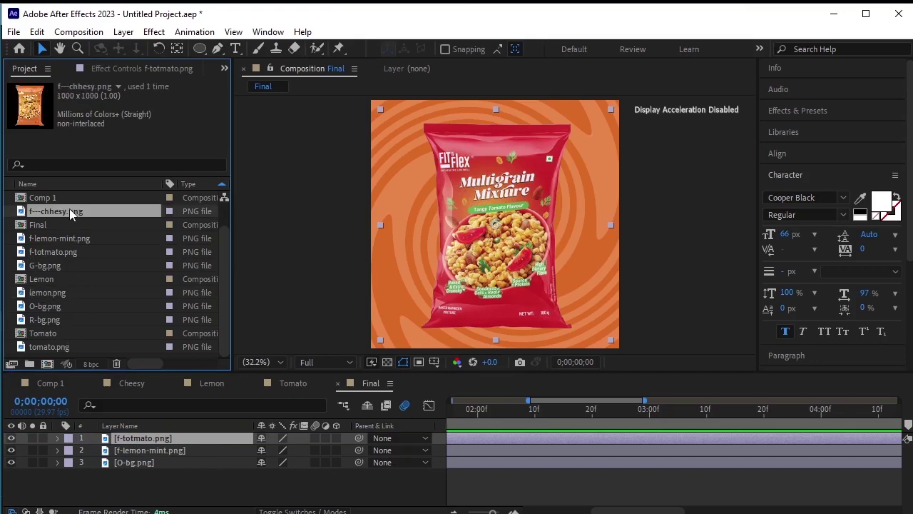
drag(69, 211, 139, 437)
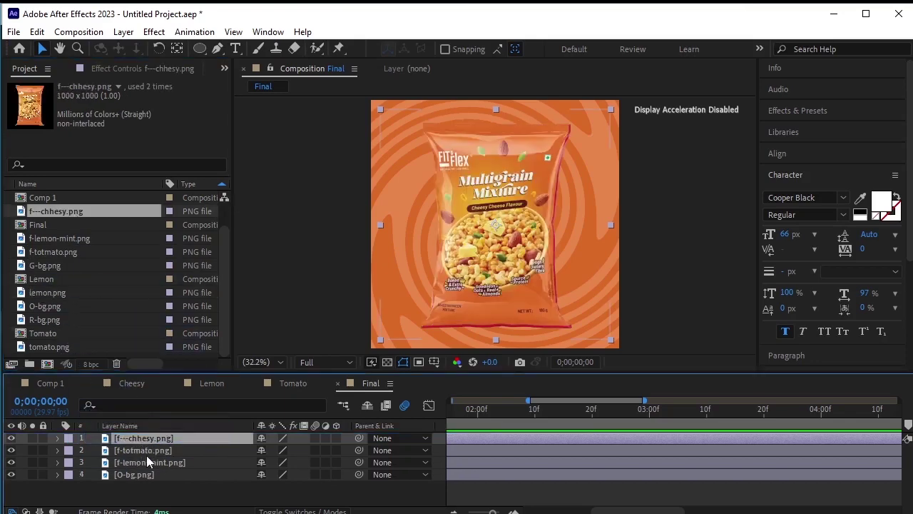
Scale the three snack pack layers together to 63% and collapse their properties.
shift+click(149, 462)
key(s)
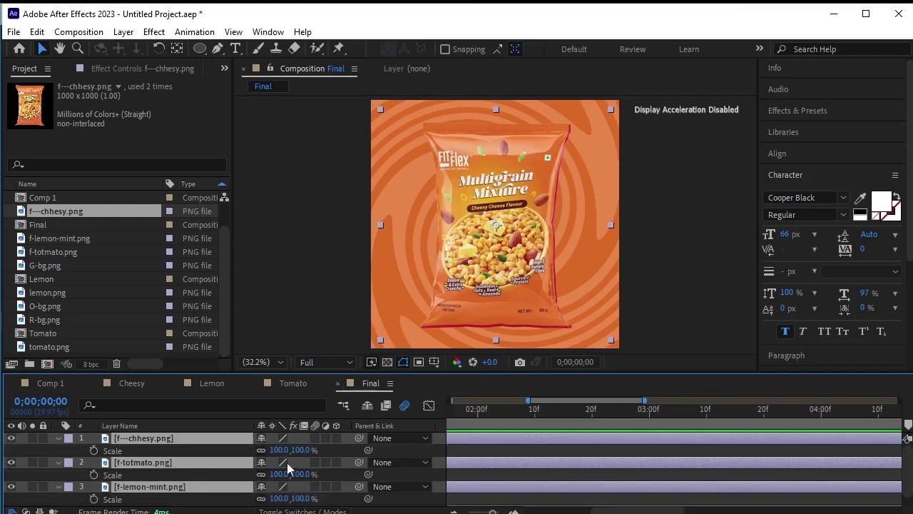
drag(300, 450, 284, 454)
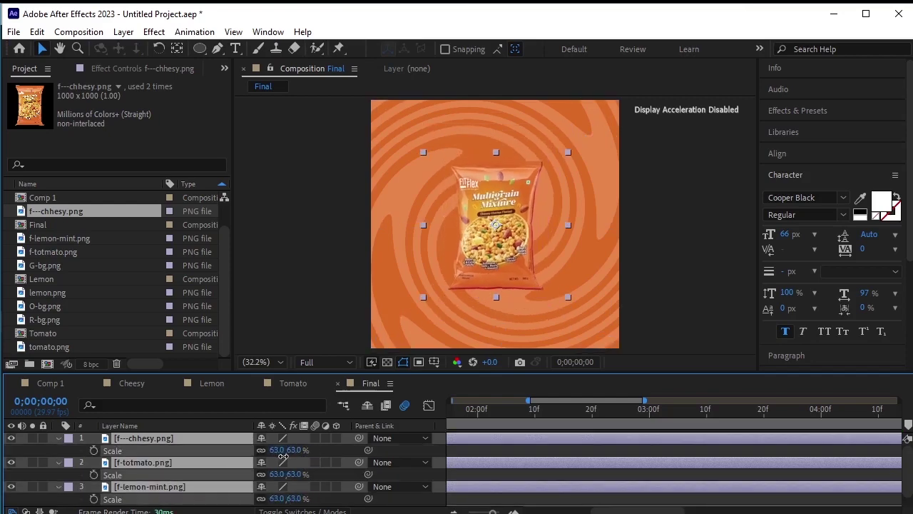
key(F2)
click(58, 439)
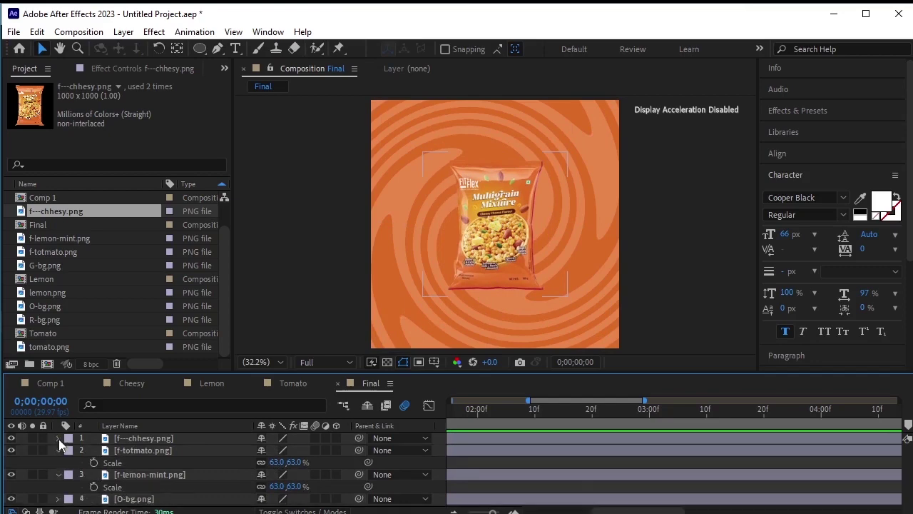
click(56, 450)
click(57, 462)
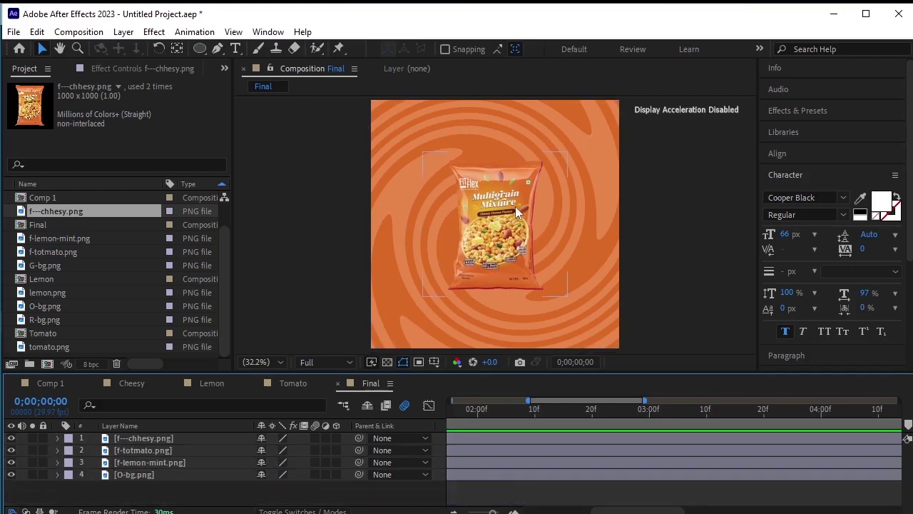
Place the packs side by side by setting the X position of f-totmato.png to 837 and f-lemon-mint.png to 230.
click(170, 450)
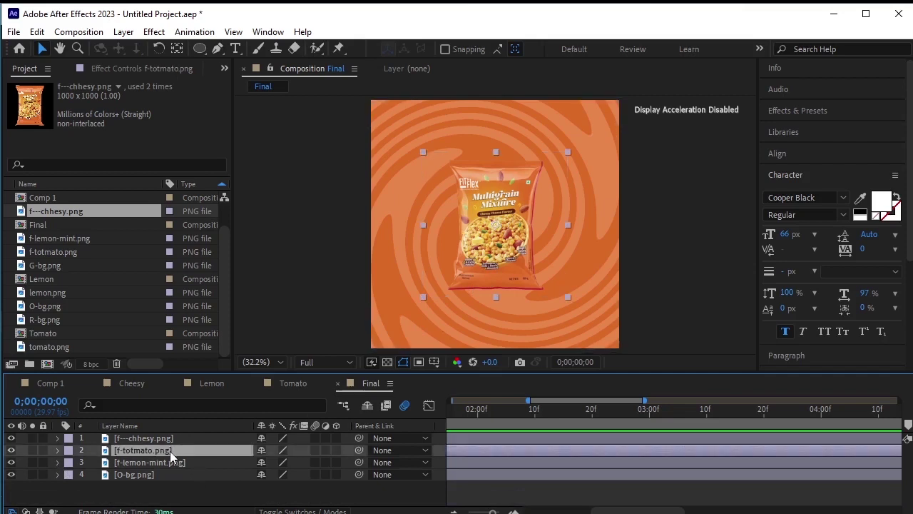
key(p)
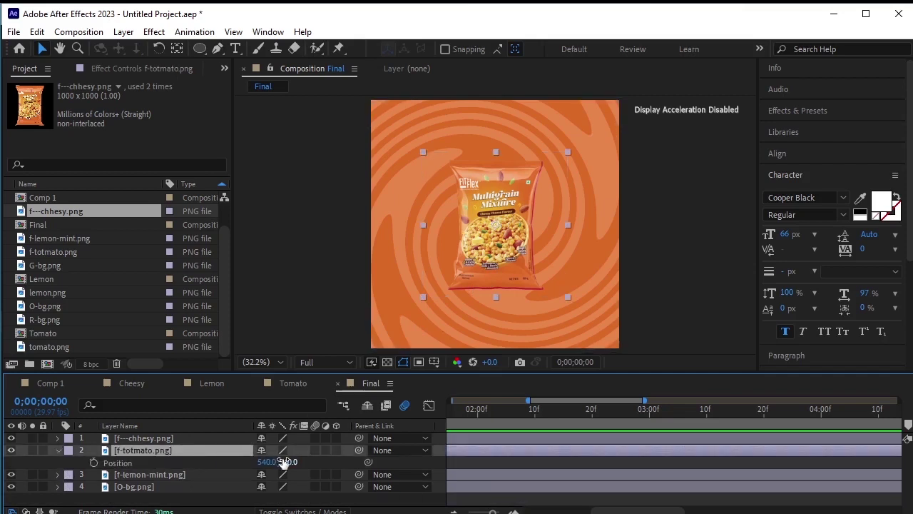
drag(271, 462, 333, 464)
drag(418, 464, 484, 470)
click(192, 477)
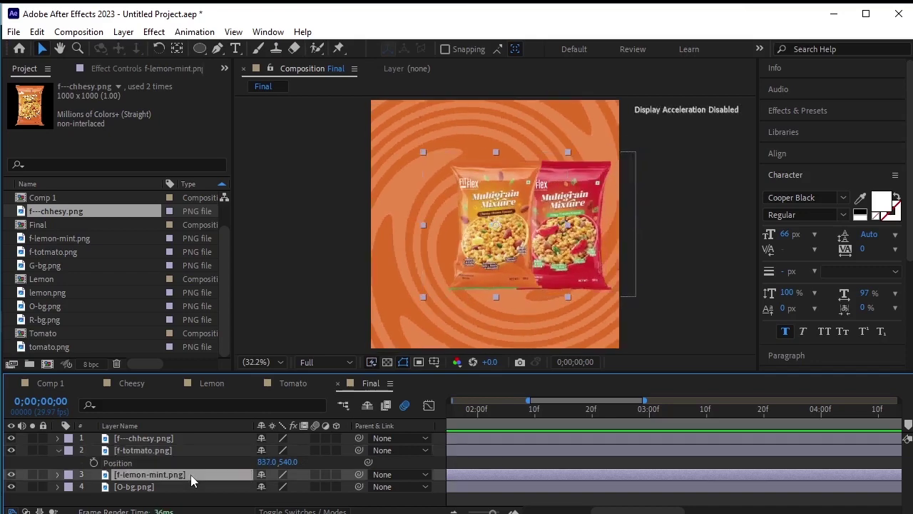
key(p)
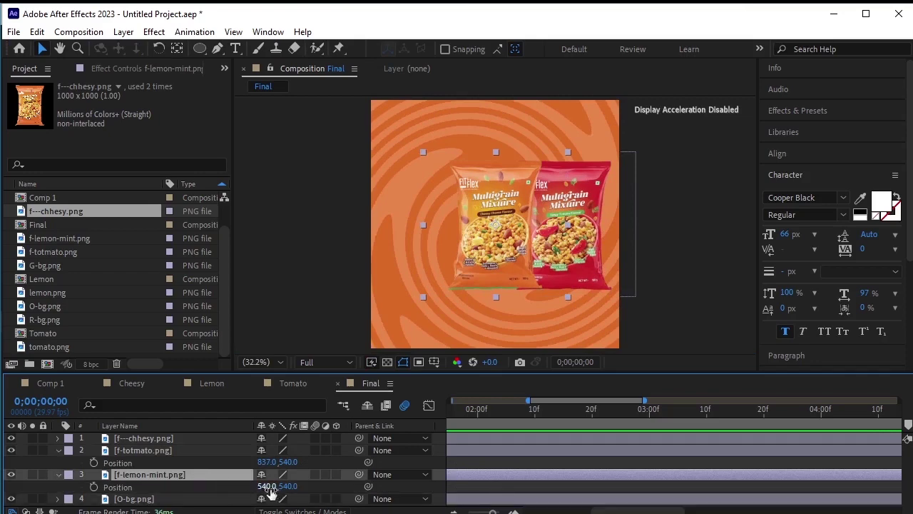
drag(265, 486, 45, 488)
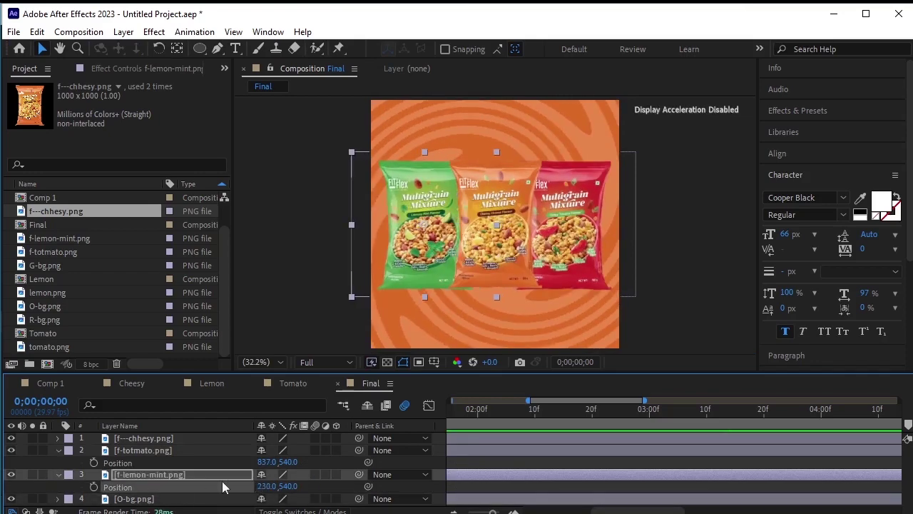
Set the scale of all three snack pack layers to 55% and collapse their properties.
click(158, 439)
shift+click(169, 476)
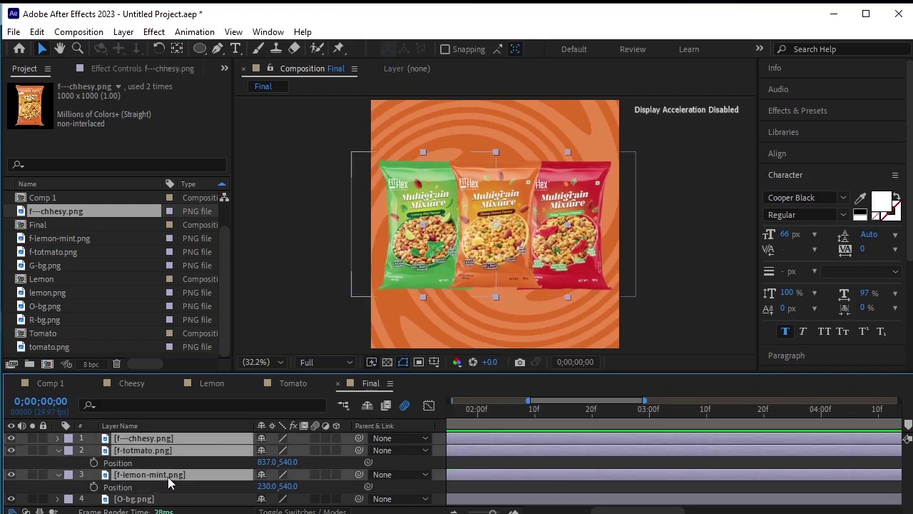
key(s)
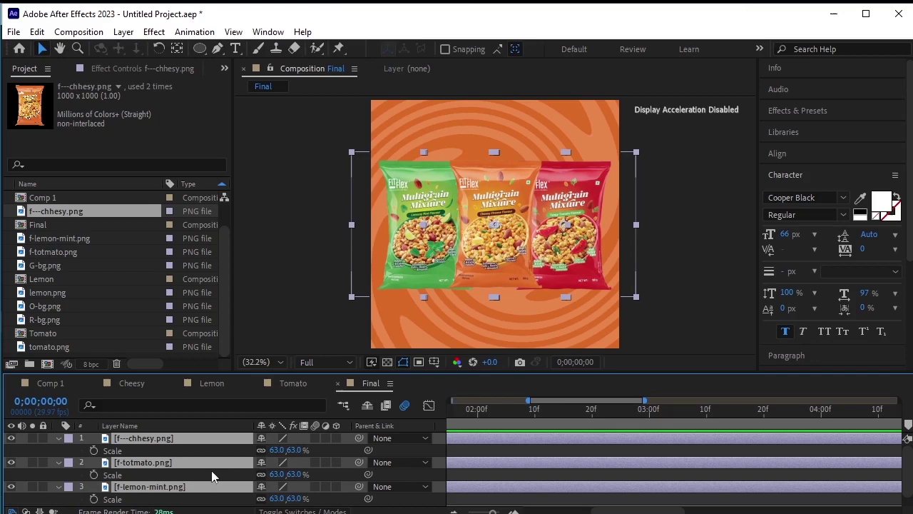
click(295, 450)
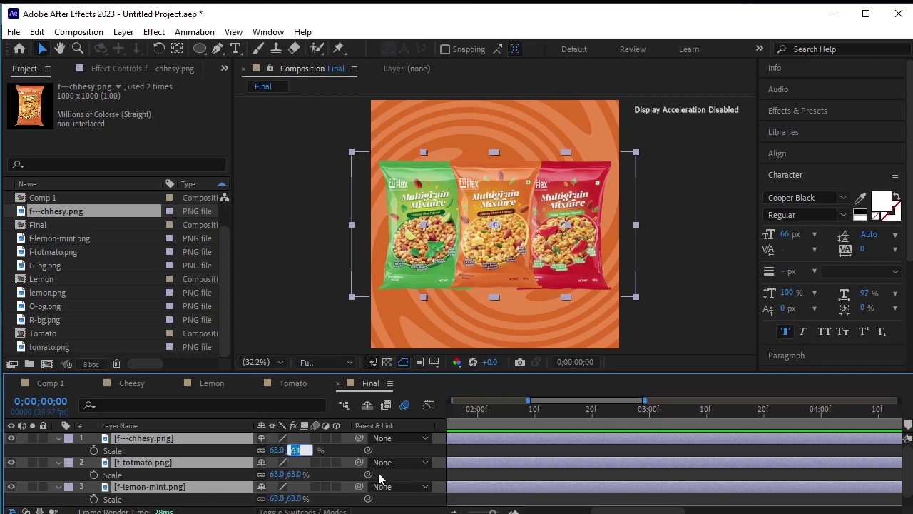
text(55)
key(Return)
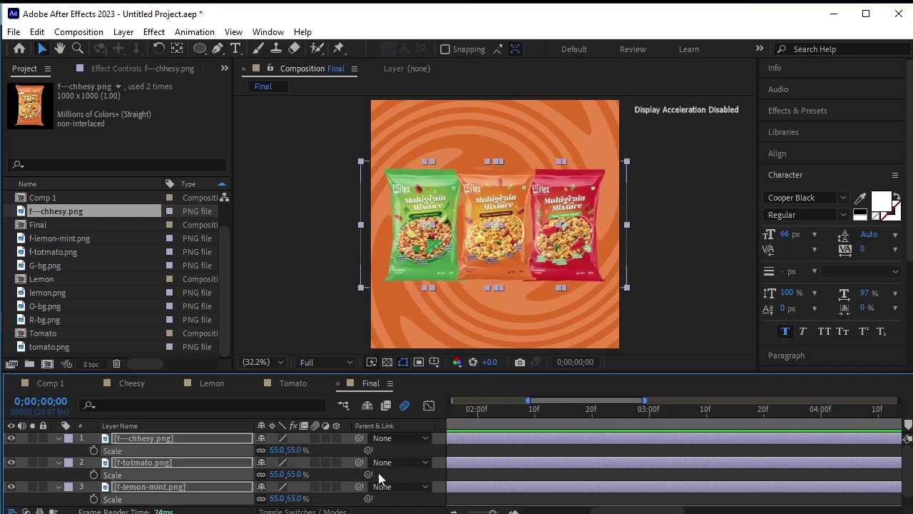
click(56, 439)
click(124, 488)
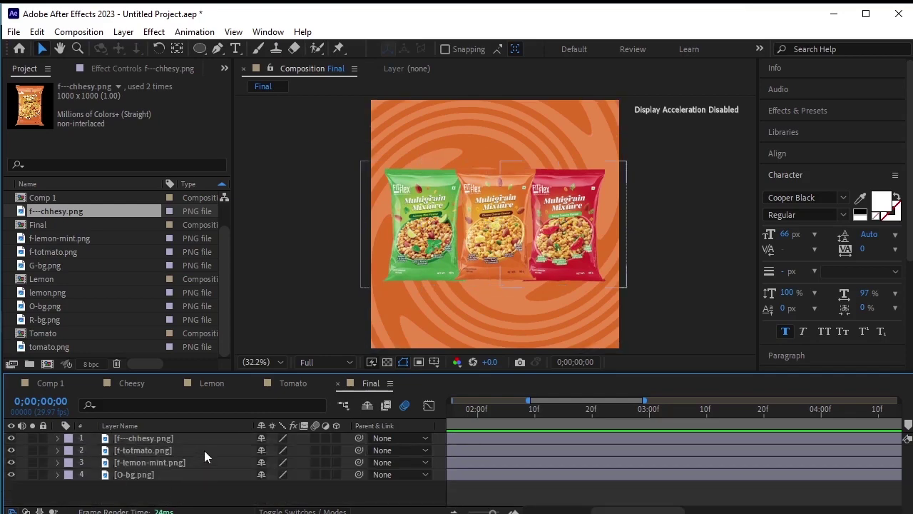
Shift the tomato pack closer to the cheesy pack, to an X position of about 788.
click(174, 439)
click(174, 449)
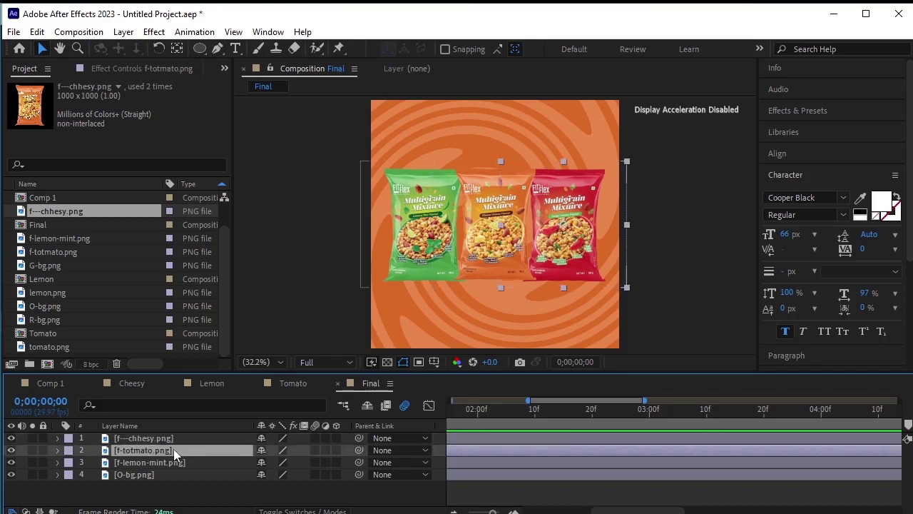
shift+click(175, 462)
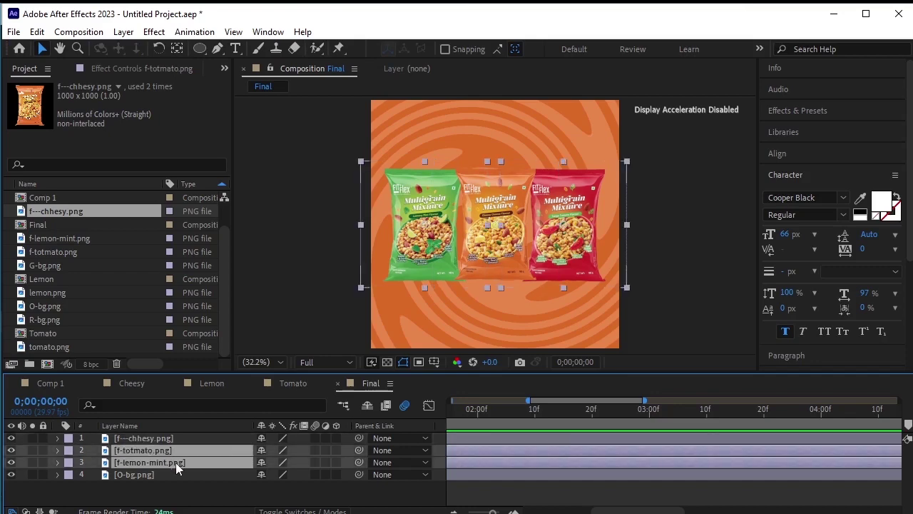
key(p)
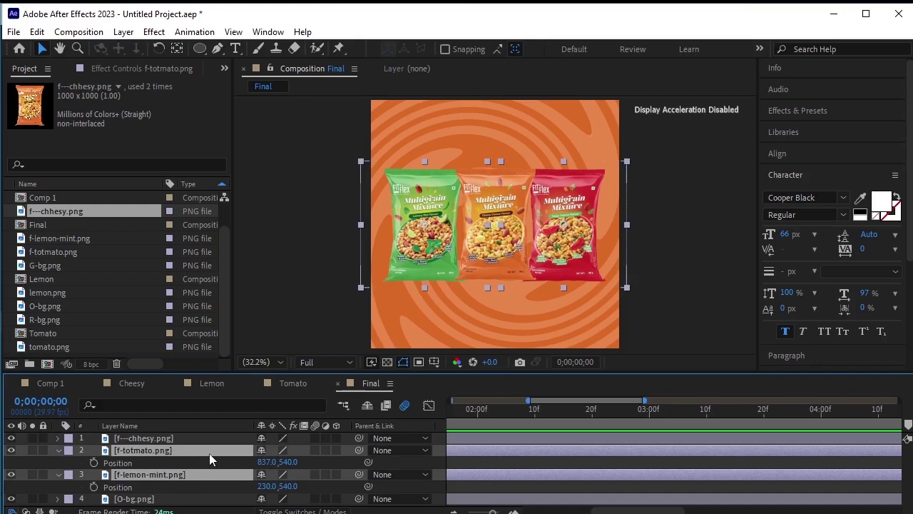
click(202, 439)
click(204, 450)
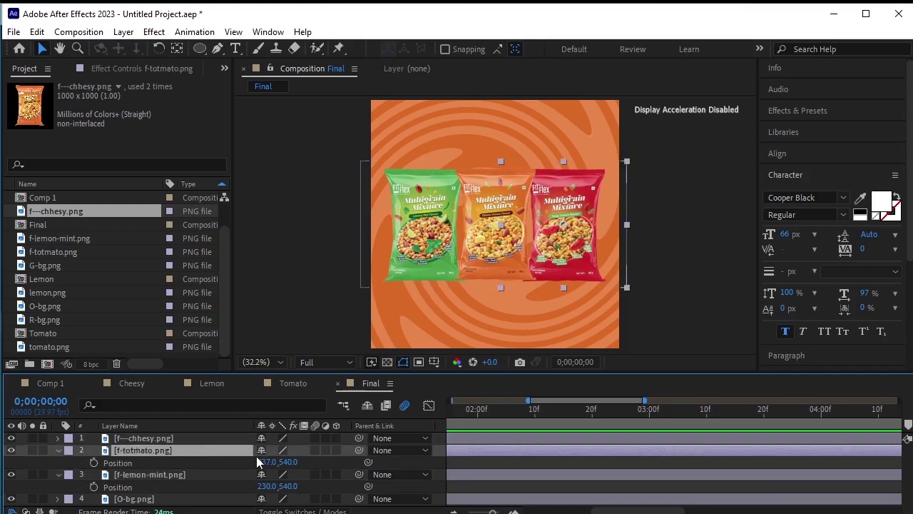
drag(259, 463, 222, 462)
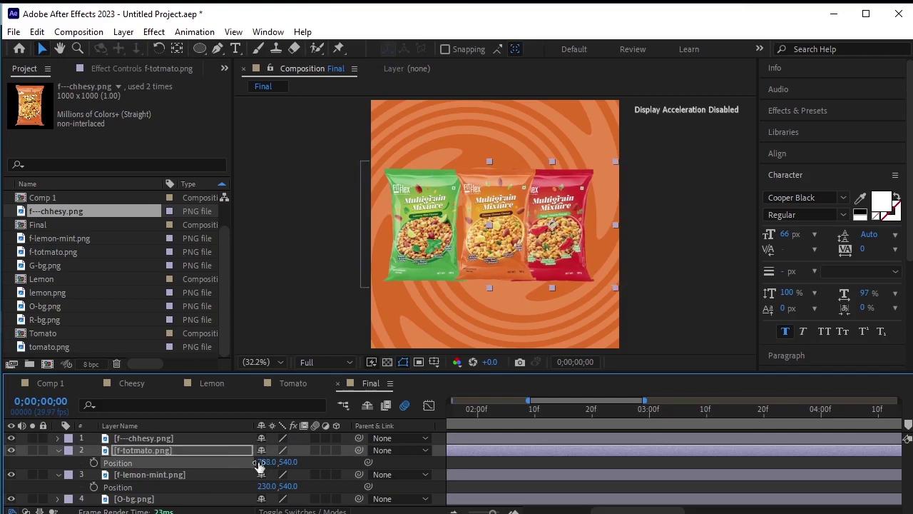
Set the Y position of f-totmato.png to 531 and the position of f-lemon-mint.png to 273, 530, then collapse both layers.
drag(282, 462, 282, 462)
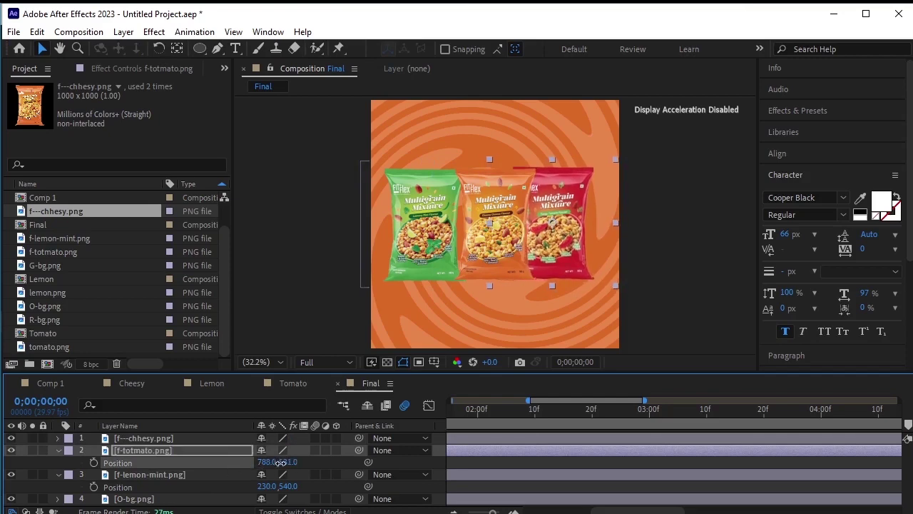
click(164, 477)
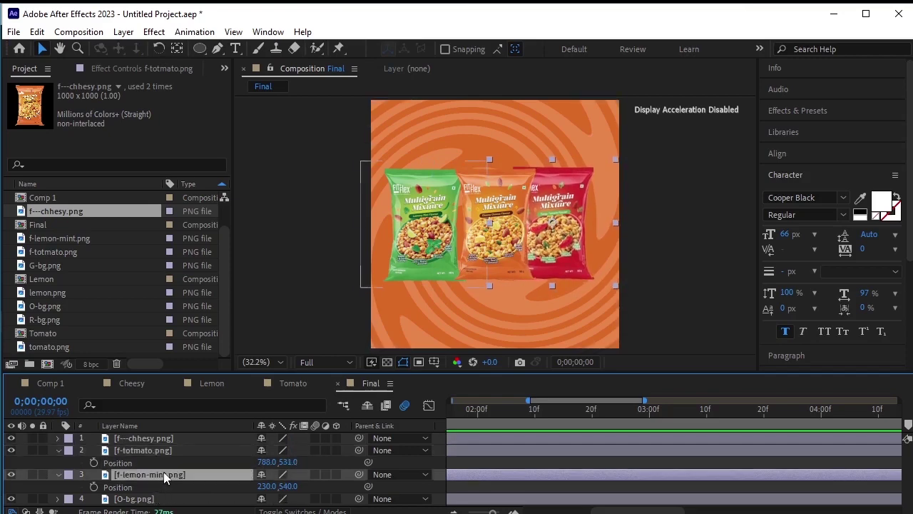
drag(266, 486, 287, 486)
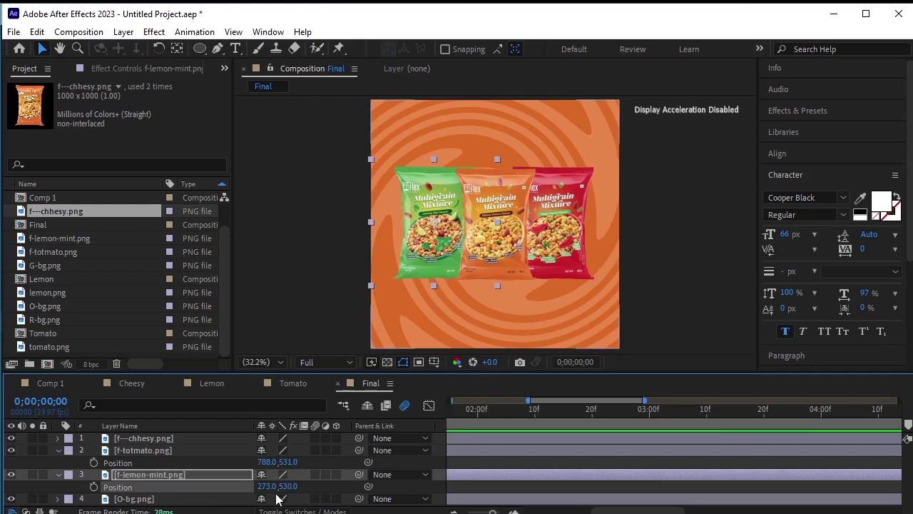
click(59, 476)
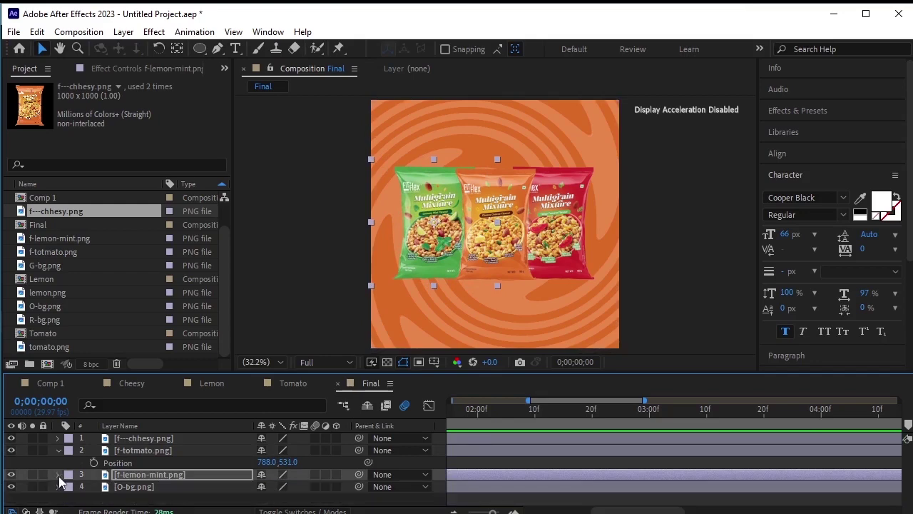
click(58, 450)
key(F2)
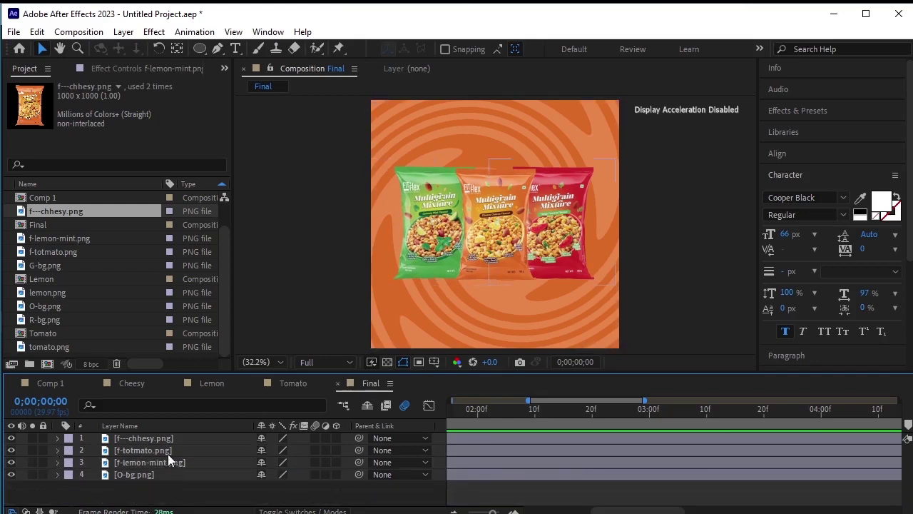
Animate the position of f-totmato.png from 538, 533 at 0 seconds to 788, 531 at 1 second.
click(154, 474)
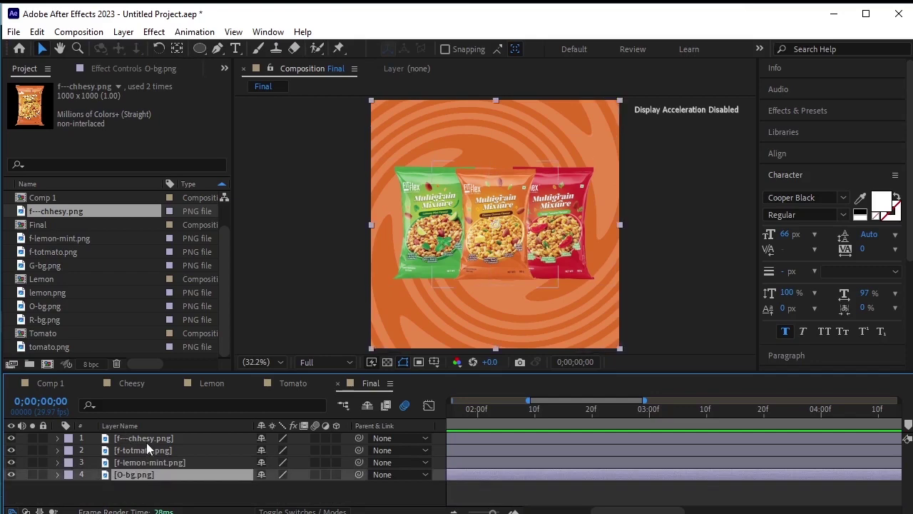
click(171, 438)
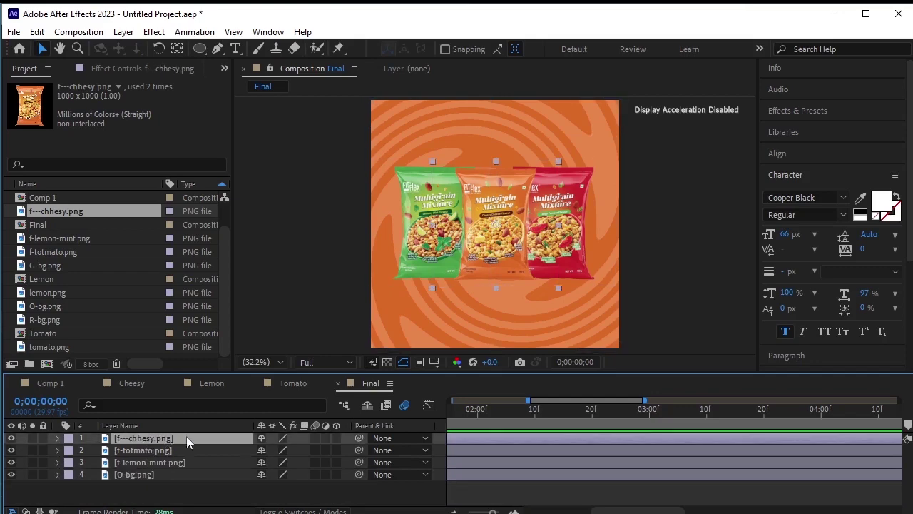
click(140, 450)
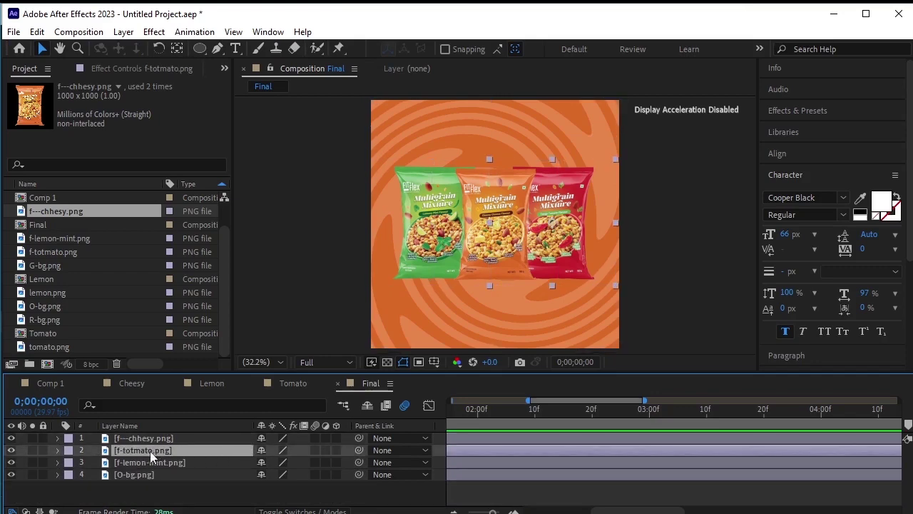
key(p)
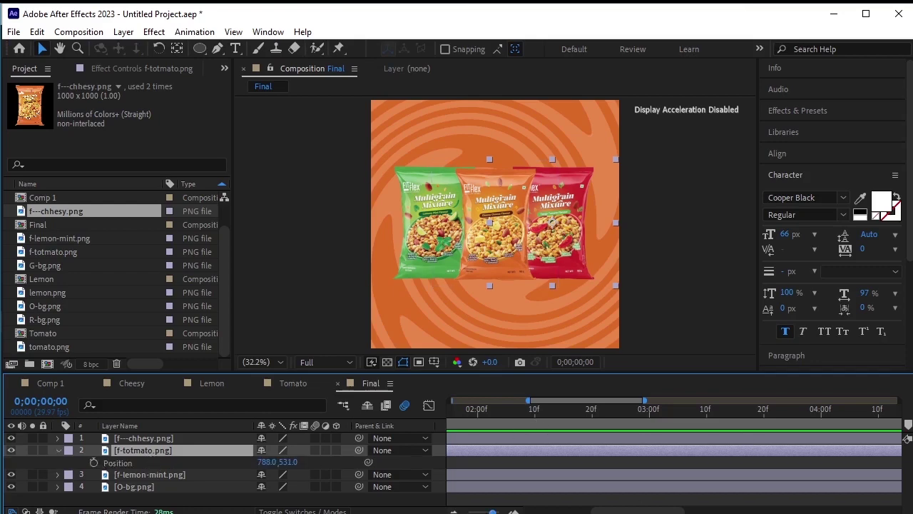
scroll(452, 463, down, 4)
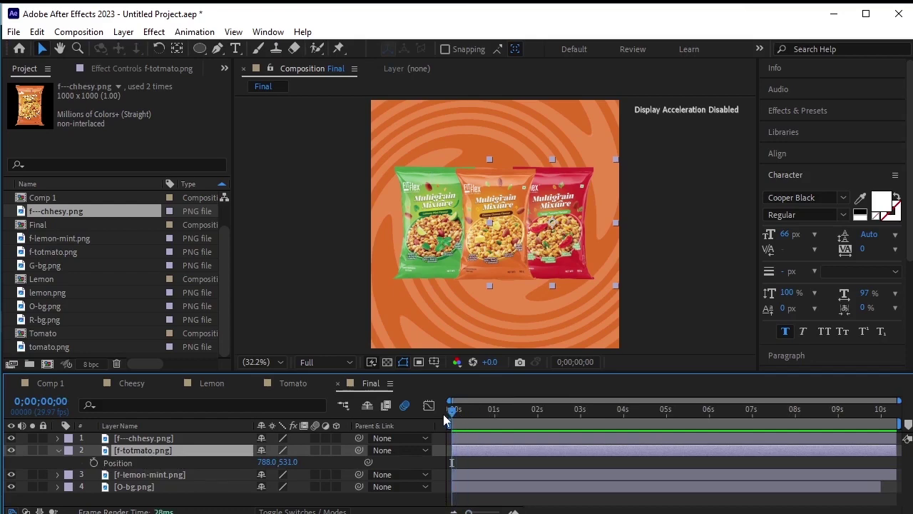
drag(445, 416, 498, 449)
click(93, 463)
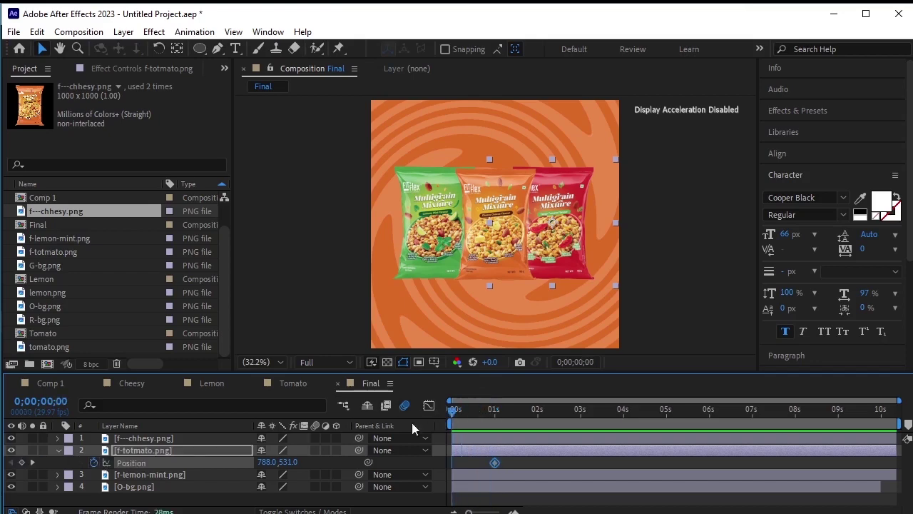
drag(267, 462, 91, 474)
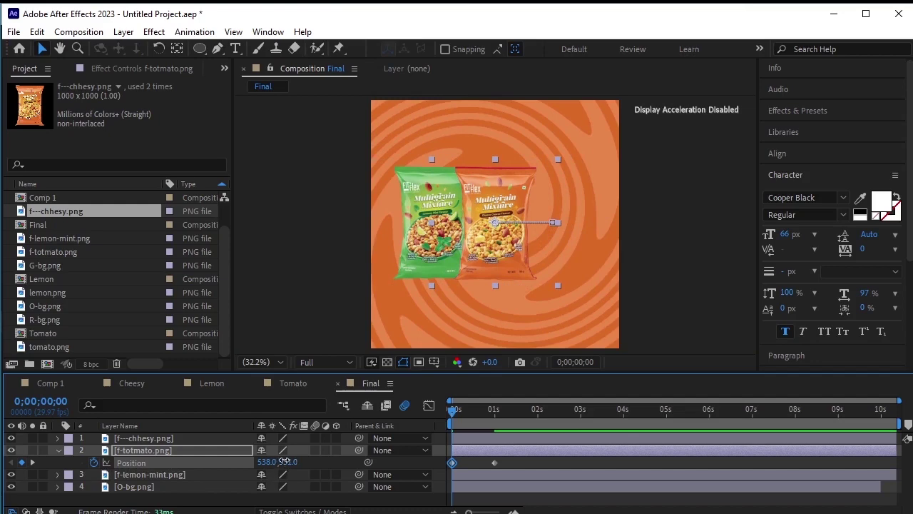
drag(285, 461, 287, 460)
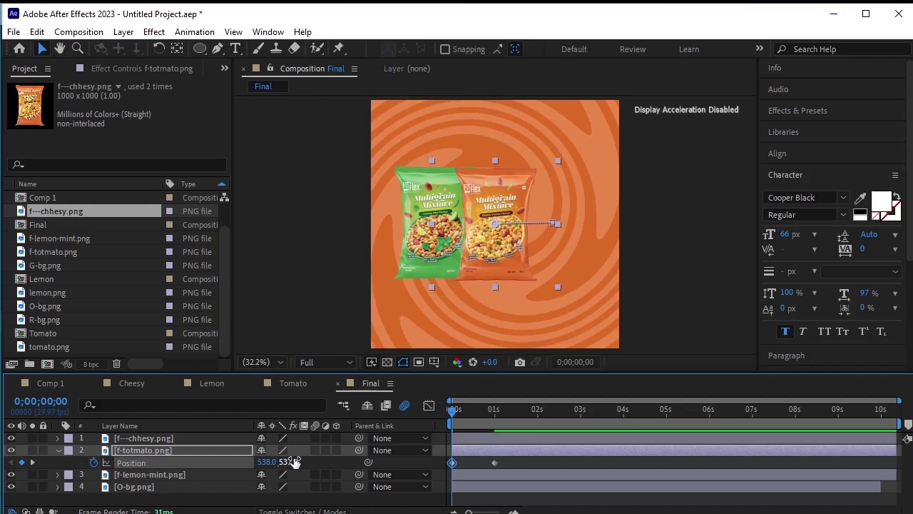
drag(289, 461, 287, 462)
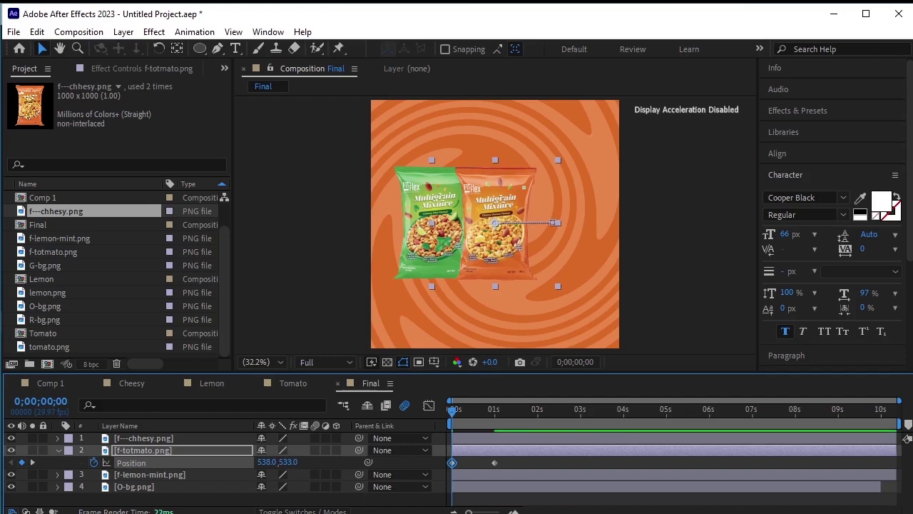
Animate the position of f-lemon-mint.png from 536, 533 at 0 seconds to 273, 530 at 1 second, and preview it.
click(174, 475)
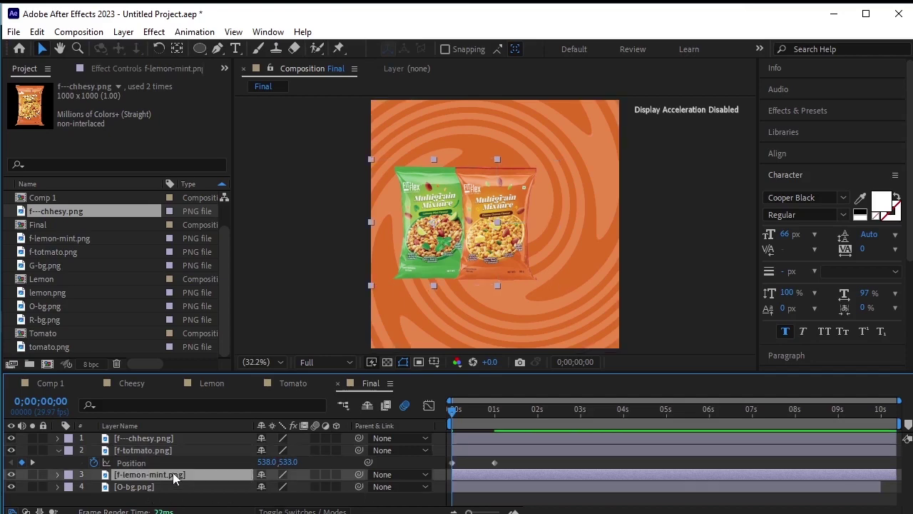
key(p)
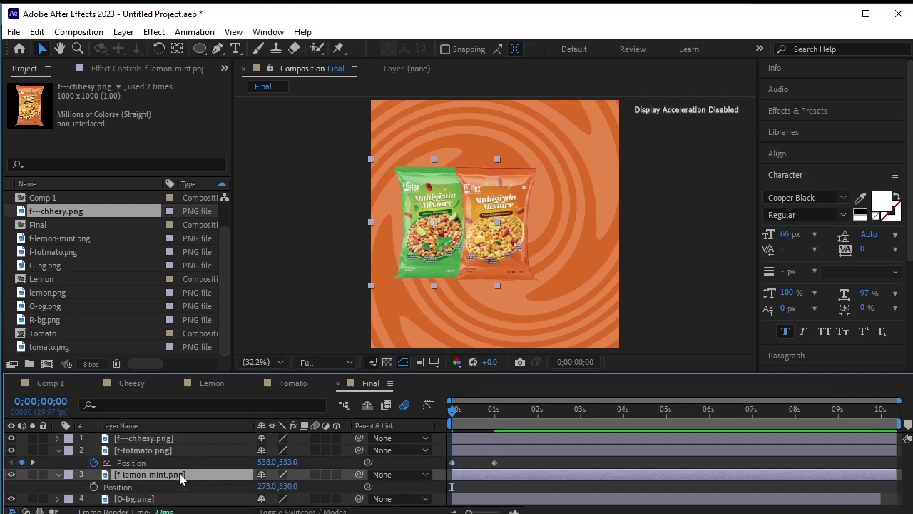
click(35, 463)
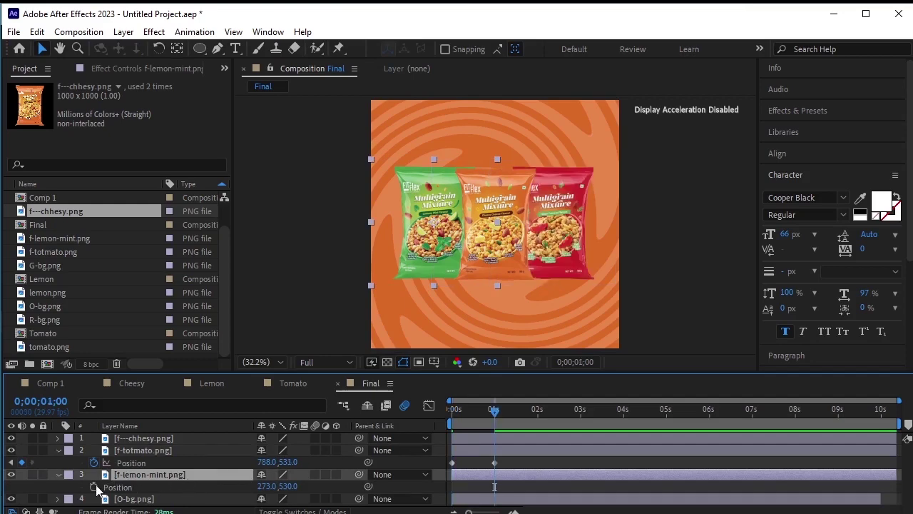
click(95, 487)
click(11, 462)
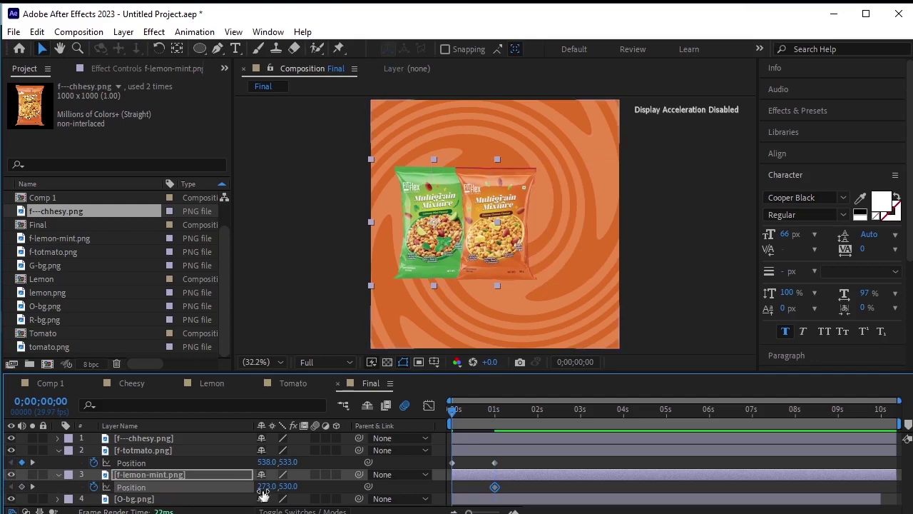
drag(274, 486, 447, 481)
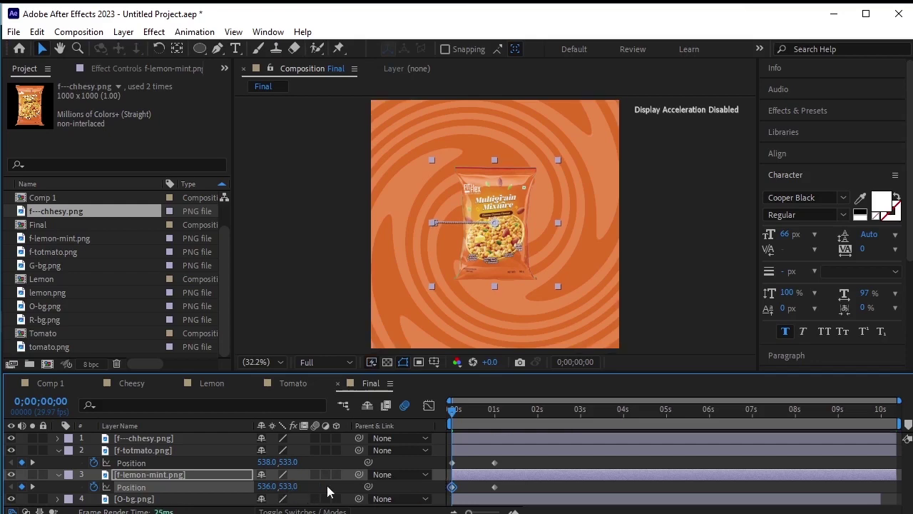
click(322, 331)
key(space)
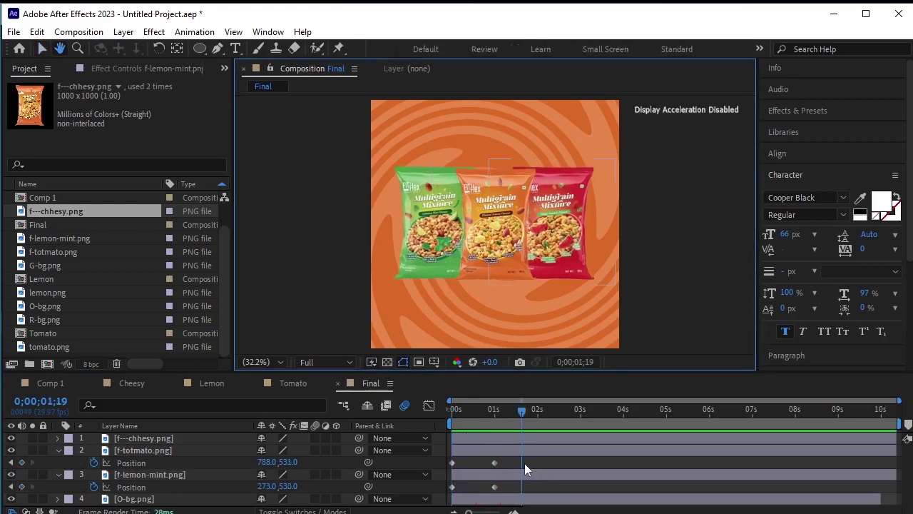
key(space)
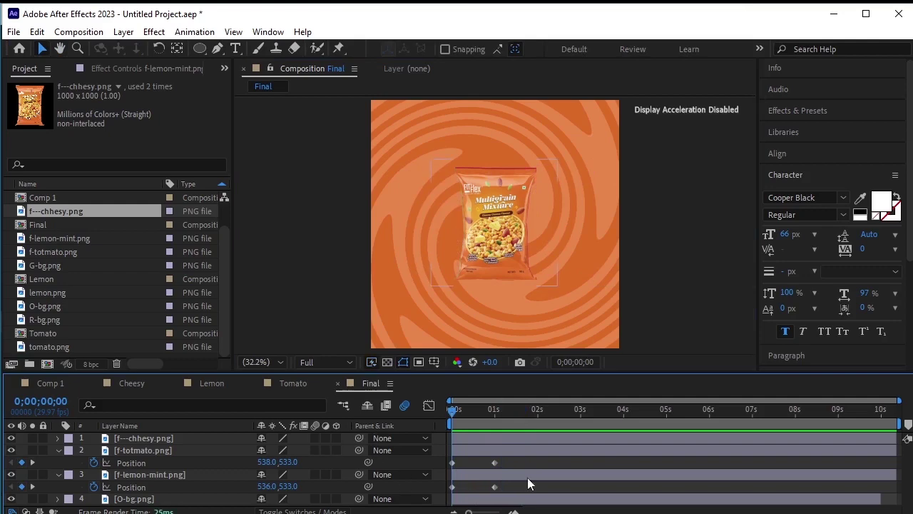
Move the end position keyframes of the tomato and lemon packs earlier to about 15 frames and preview the faster motion.
drag(507, 501, 489, 487)
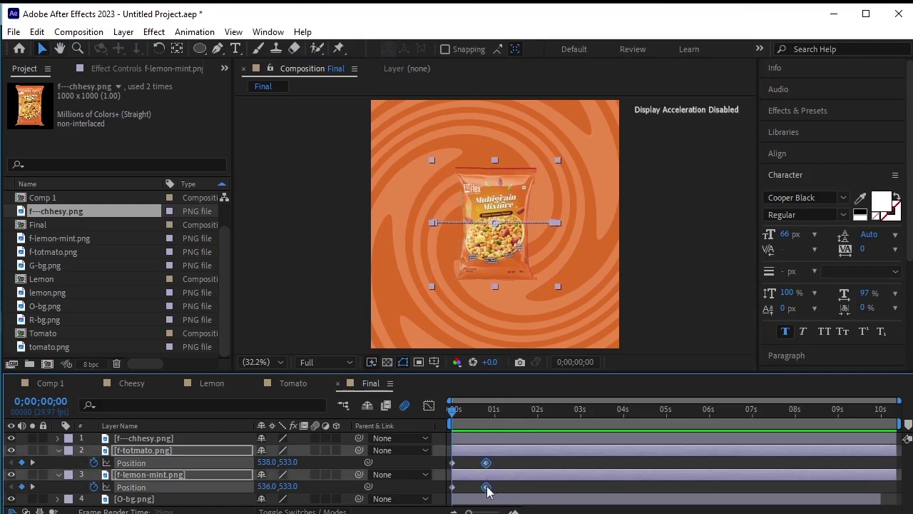
click(488, 491)
click(488, 492)
click(501, 468)
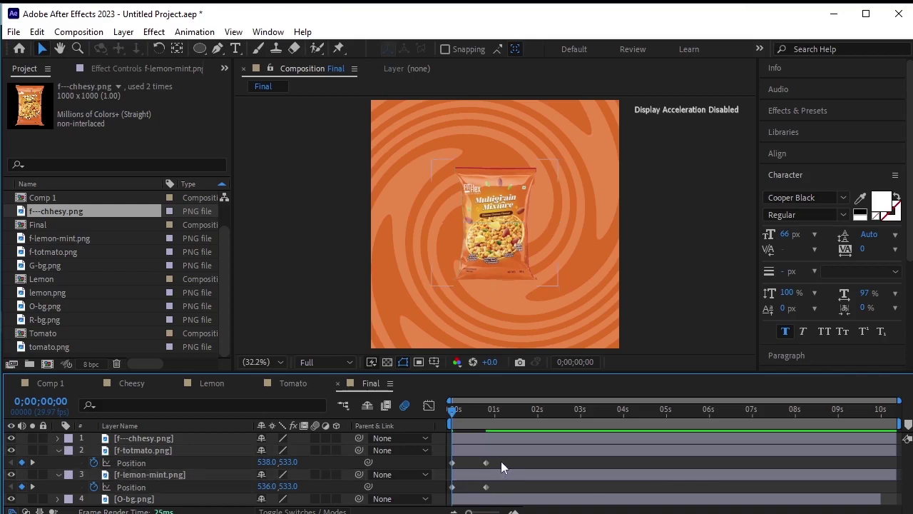
drag(502, 462, 470, 491)
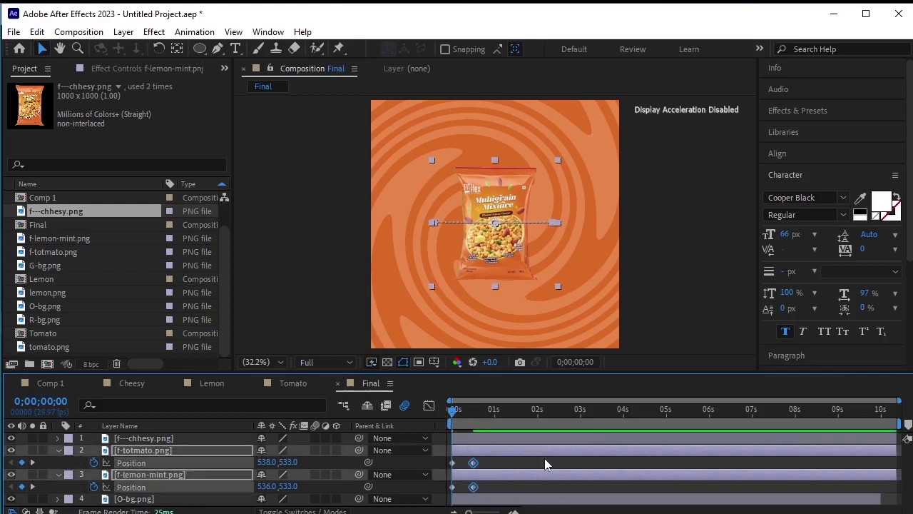
key(space)
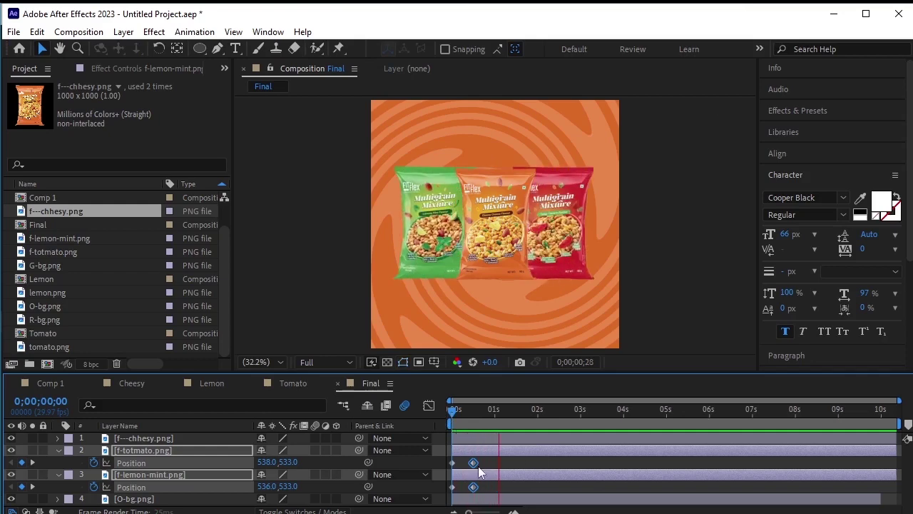
key(space)
Apply Easy Ease to all tomato and lemon pack position keyframes and extend the start keyframes' influence in the speed graph.
drag(491, 459, 450, 498)
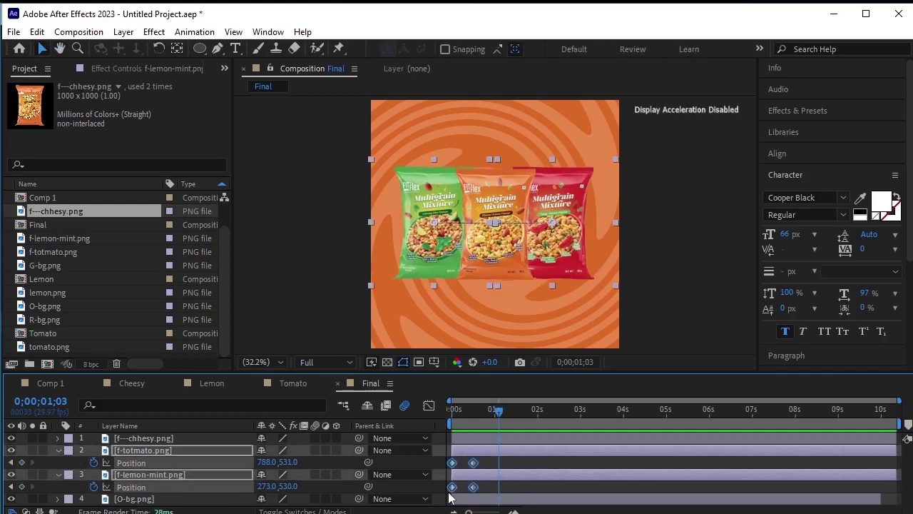
key(F9)
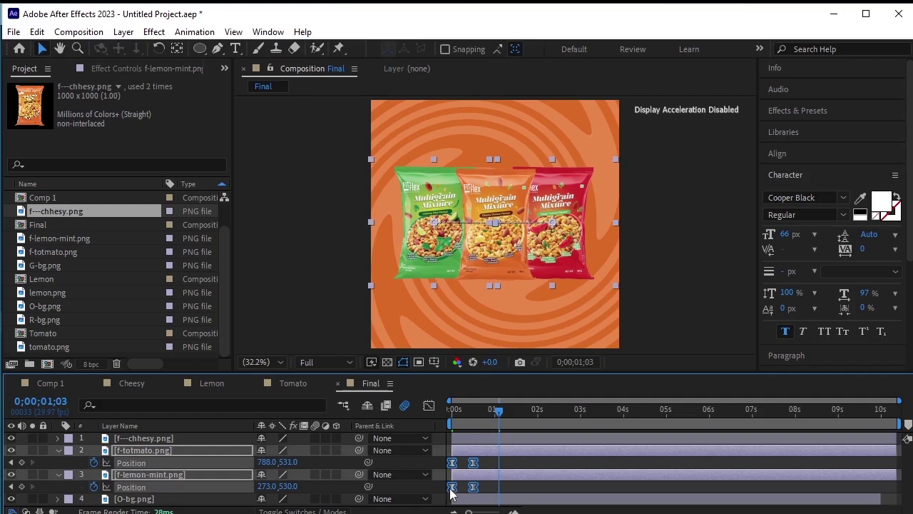
click(429, 405)
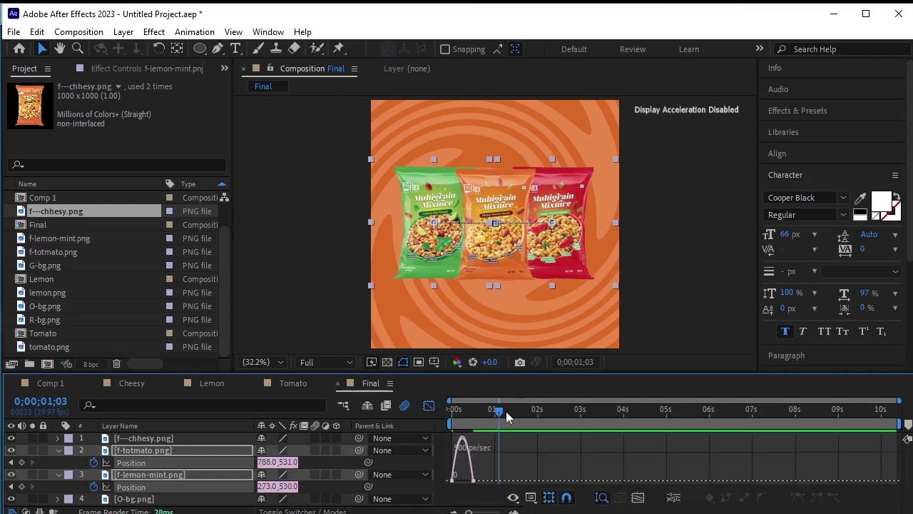
drag(506, 411, 454, 411)
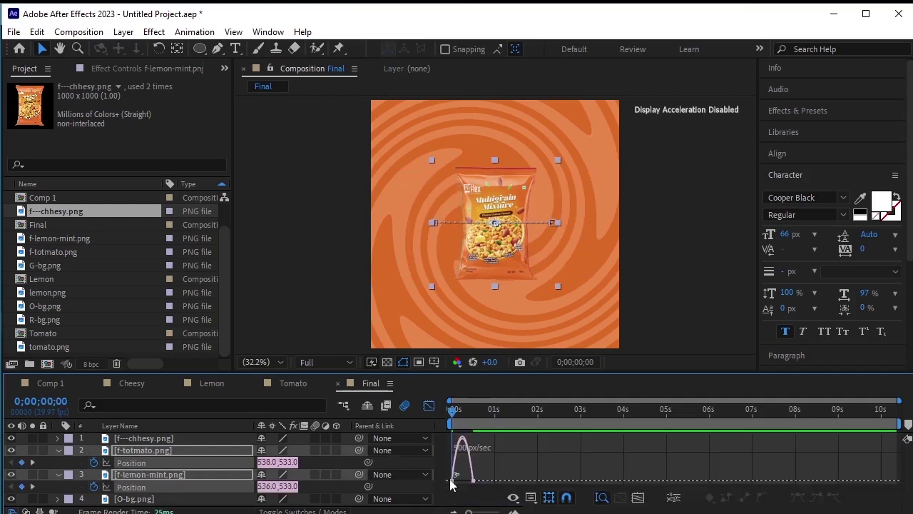
drag(451, 484, 476, 468)
scroll(483, 477, up, 4)
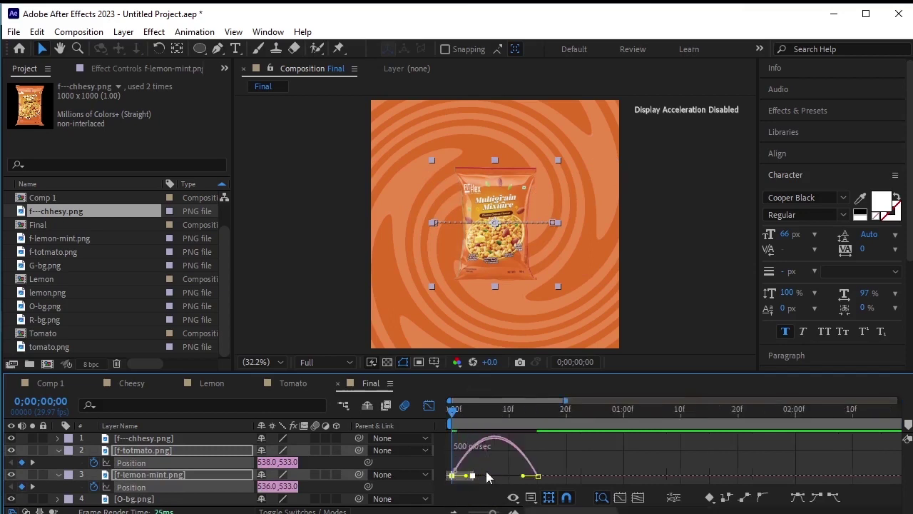
drag(470, 476, 525, 491)
click(430, 408)
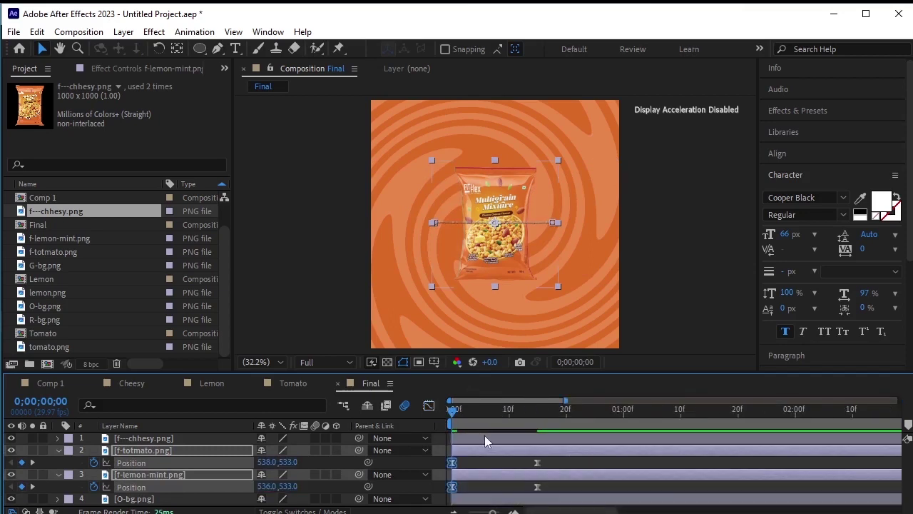
Preview the eased pack animation and collapse the properties of the tomato and lemon pack layers.
key(space)
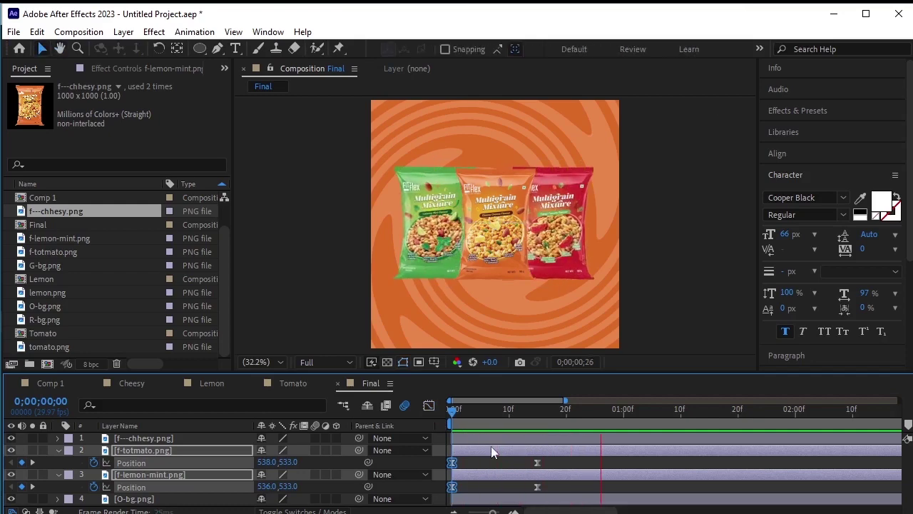
key(space)
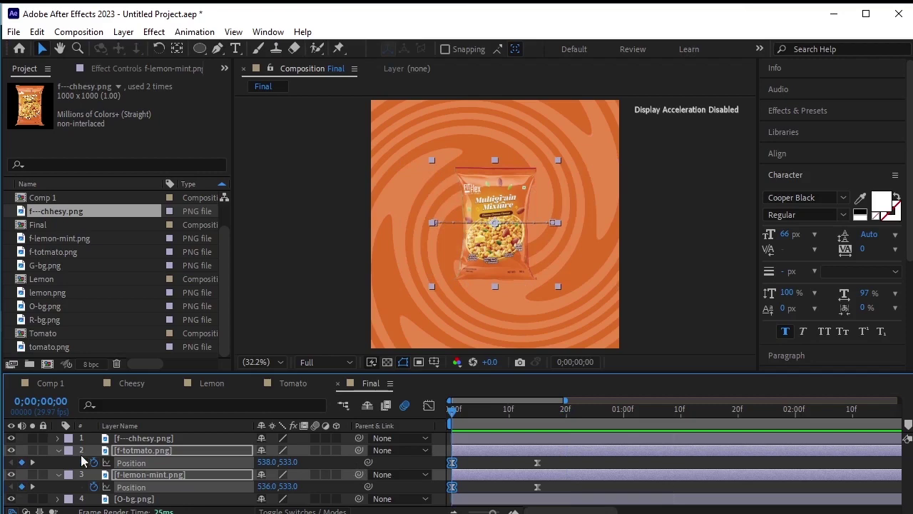
click(57, 450)
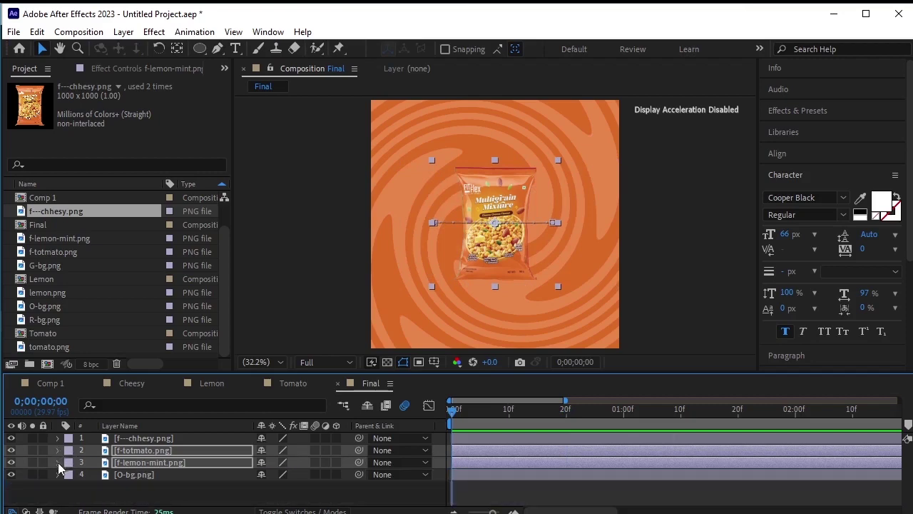
click(145, 497)
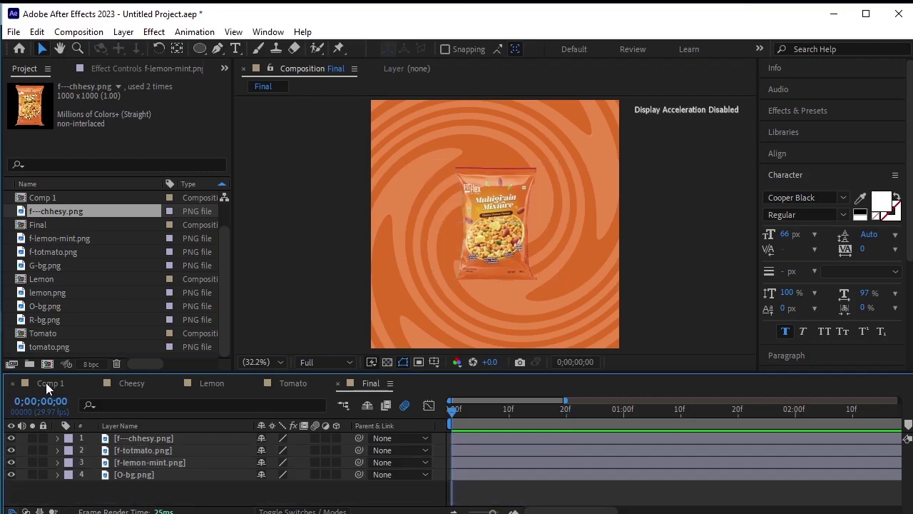
Add the Final composition to Comp 1 as the uppermost layer and shift it to start at 0;00;07;12.
click(46, 383)
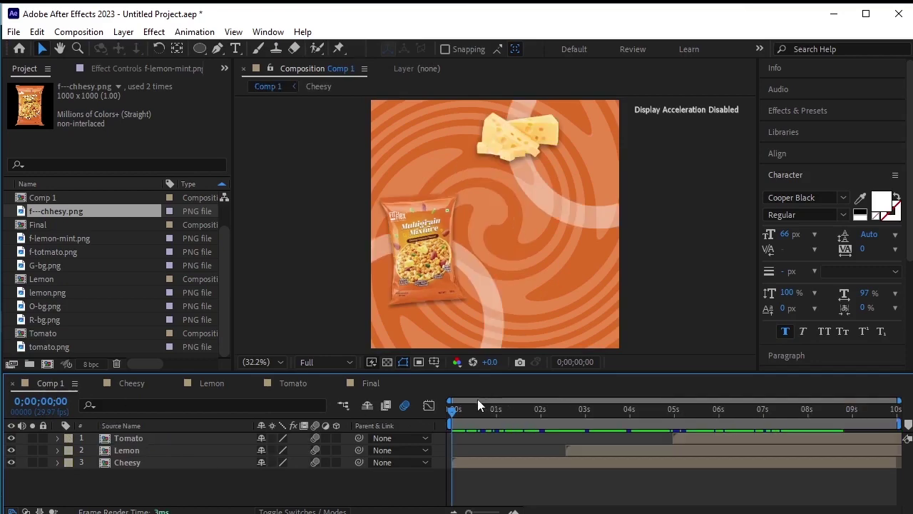
drag(456, 407, 781, 428)
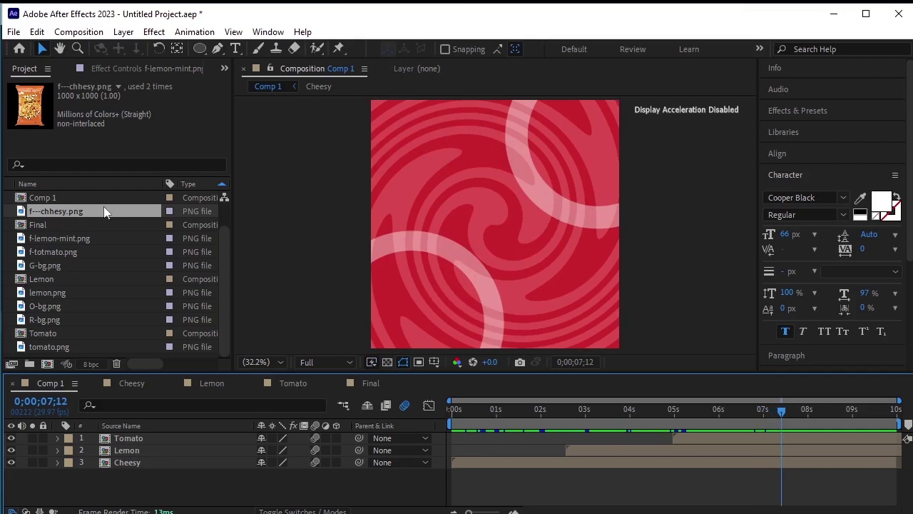
drag(103, 225, 170, 437)
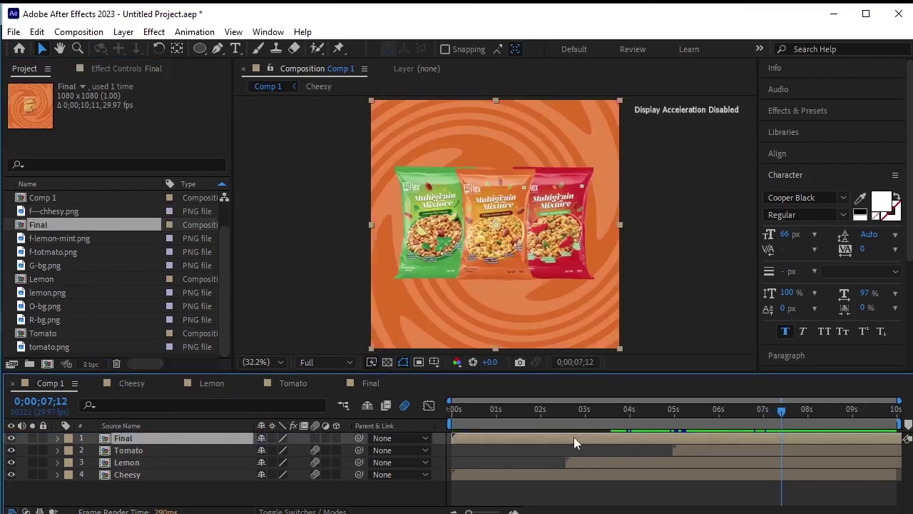
drag(503, 439, 832, 431)
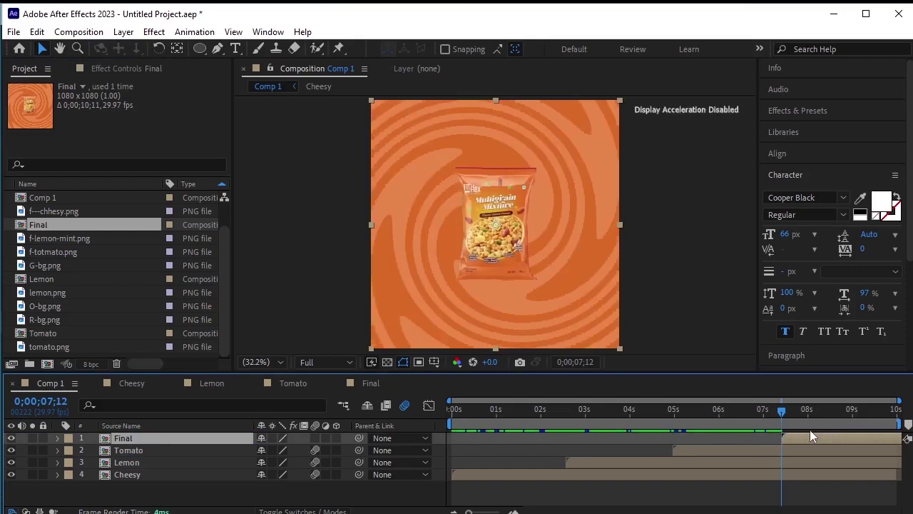
Preview the complete Comp 1 sequence from 0 seconds.
drag(784, 413, 452, 421)
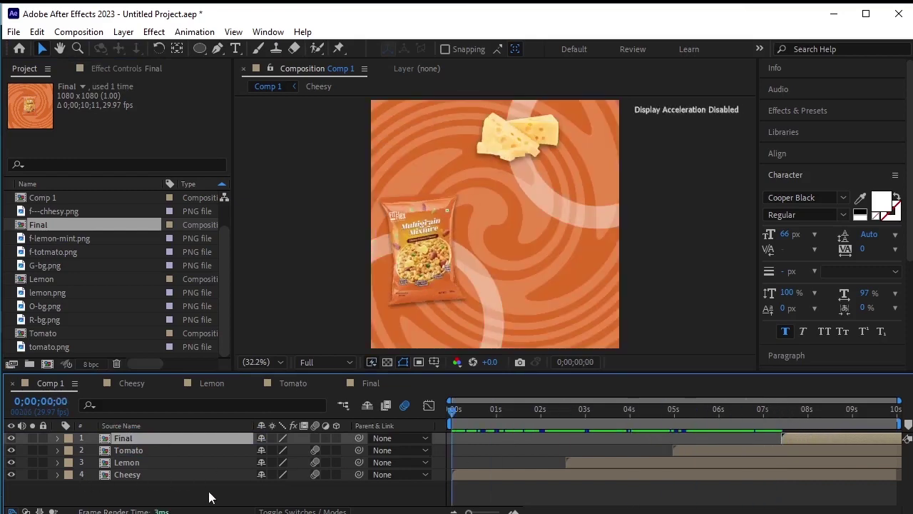
click(618, 462)
key(space)
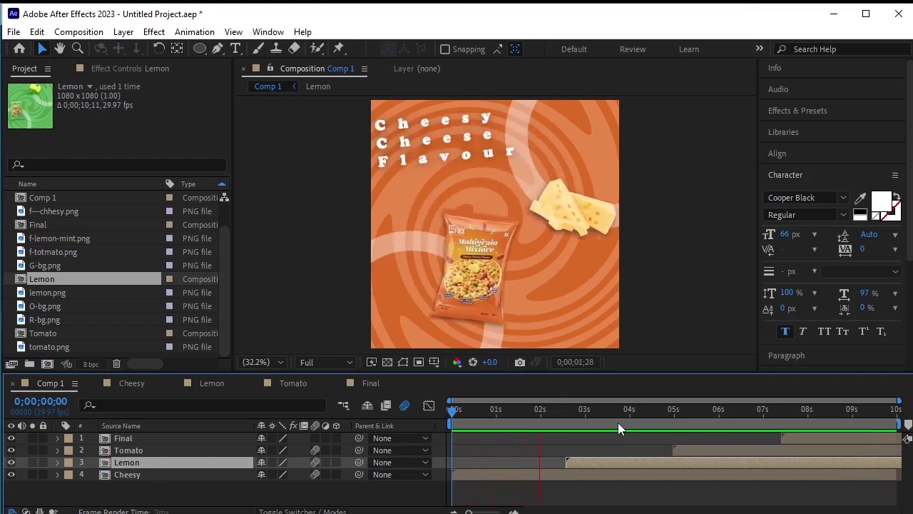